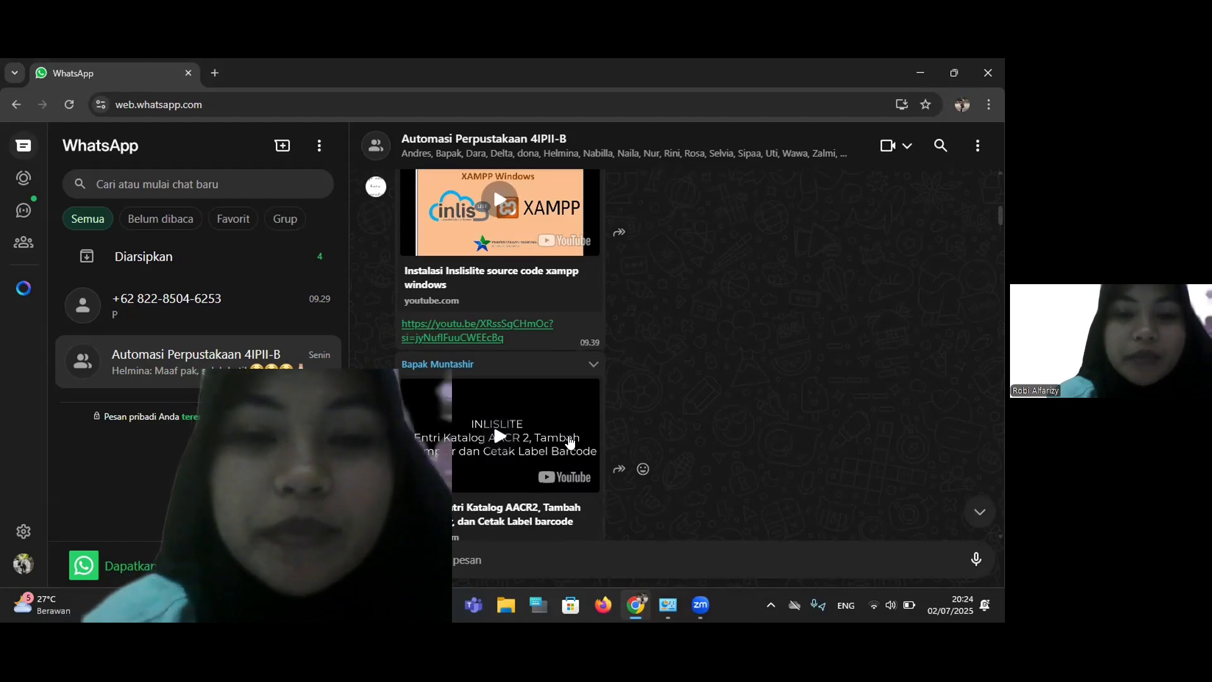
- Find the Inlislite (Integrated Library System) Google Drive link in the Automasi Perpustakaan 4IPII-B group chat and open the shared folder
scroll(562, 454, down, 15)
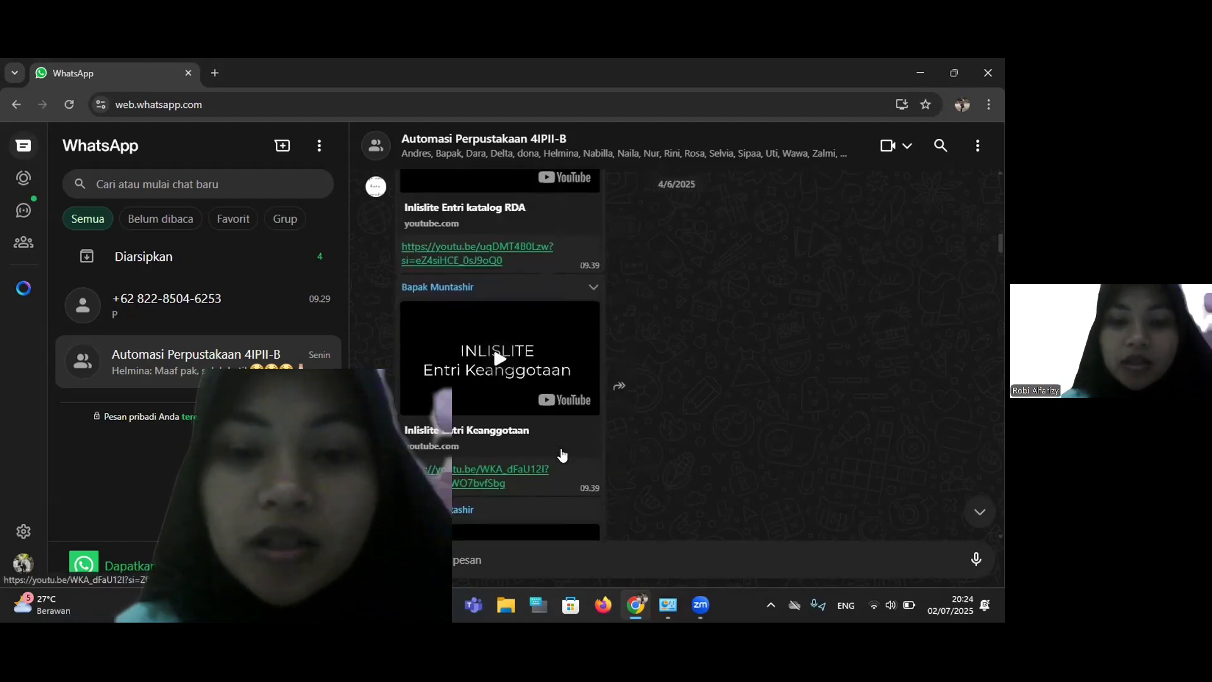
scroll(562, 451, down, 8)
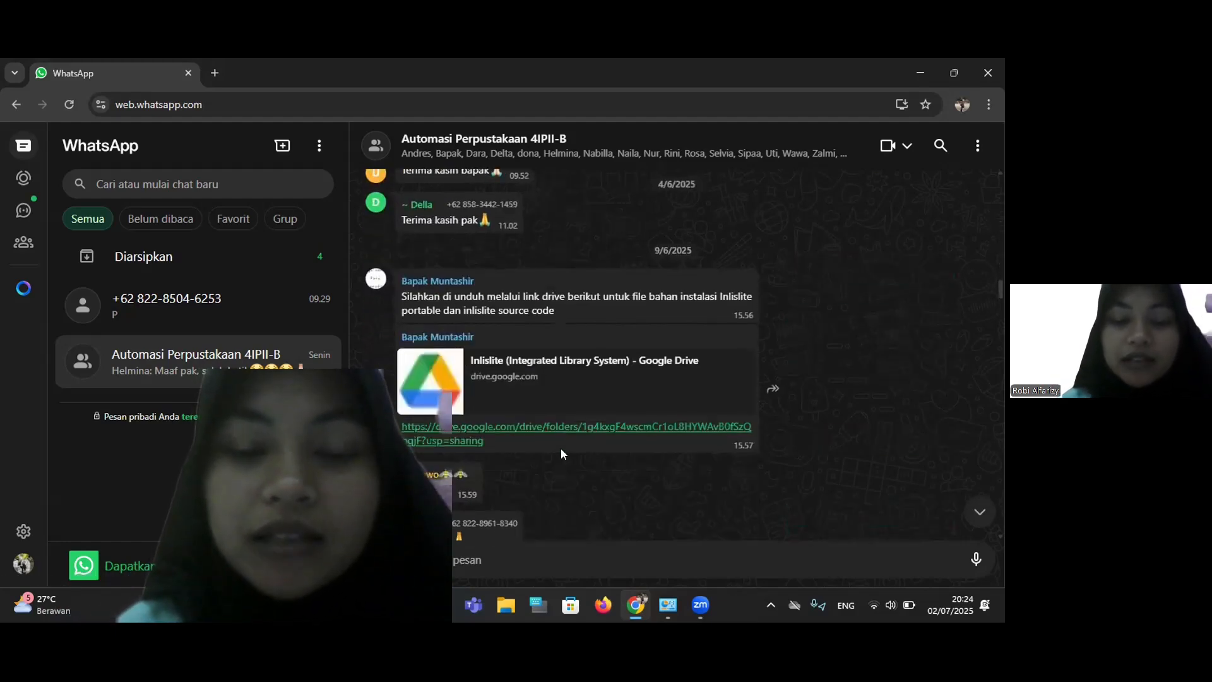
click(564, 353)
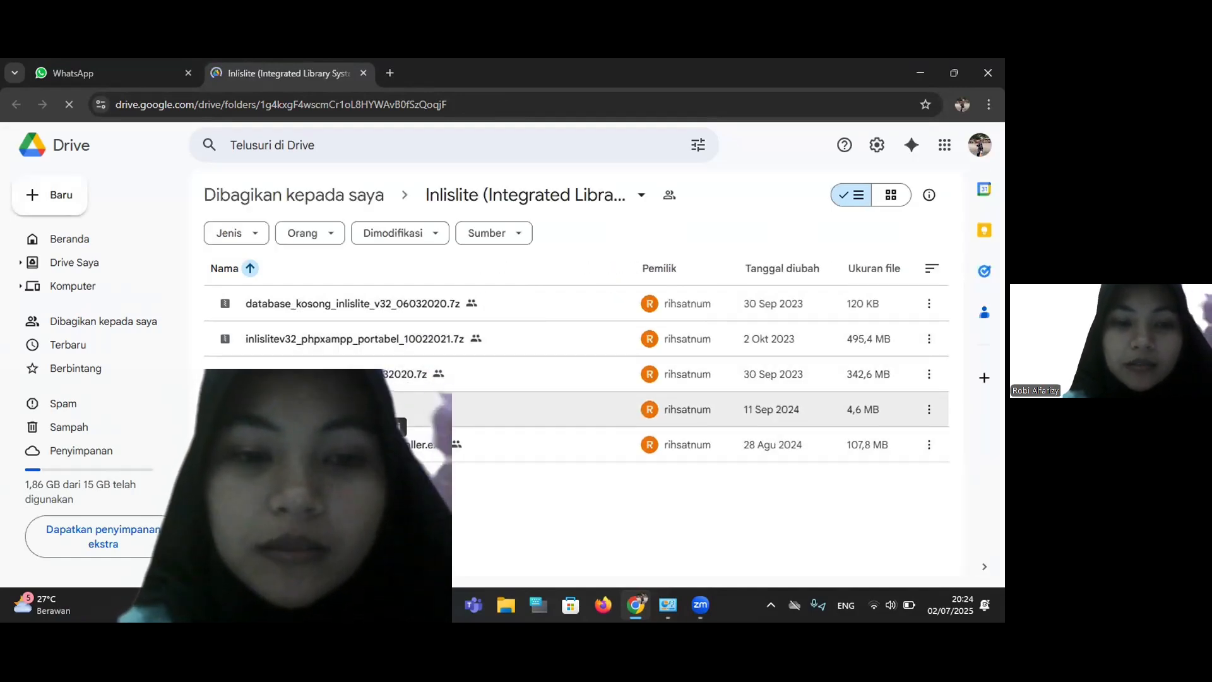
- Download database_kosong_inlislite_v32_06032020.7z and inlislitev32_phpxampp_portabel_10022021.7z from the shared folder, accepting the virus-scan warning
click(929, 306)
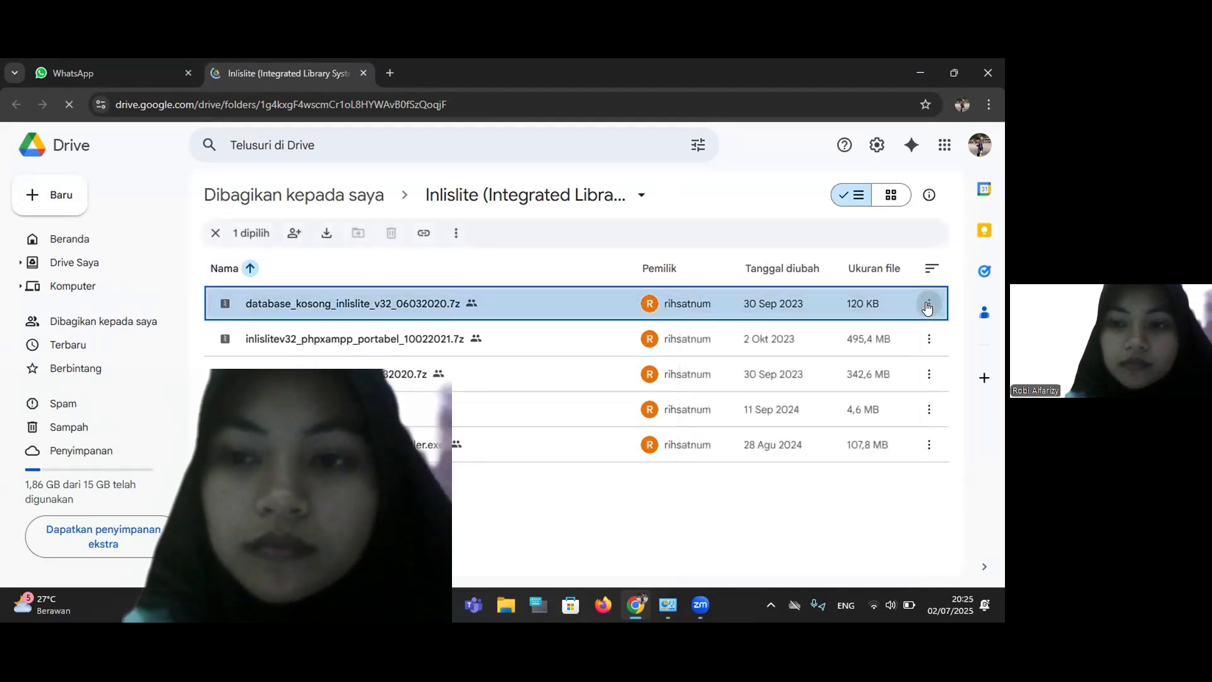
click(928, 305)
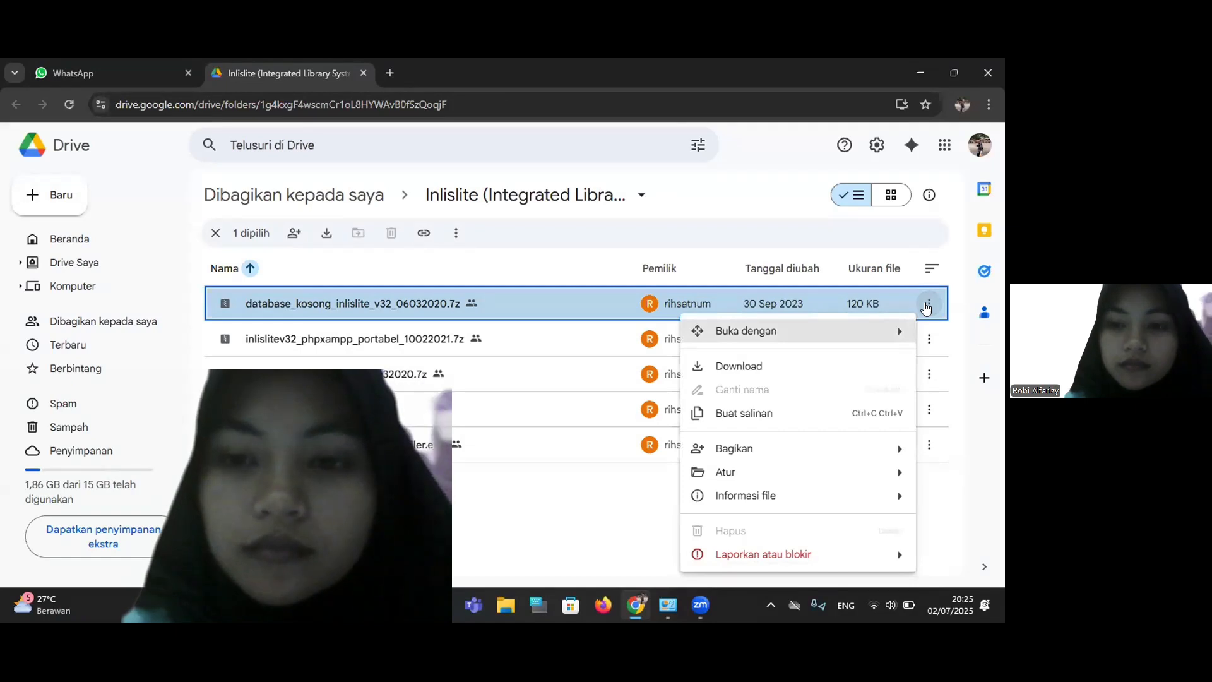
click(791, 365)
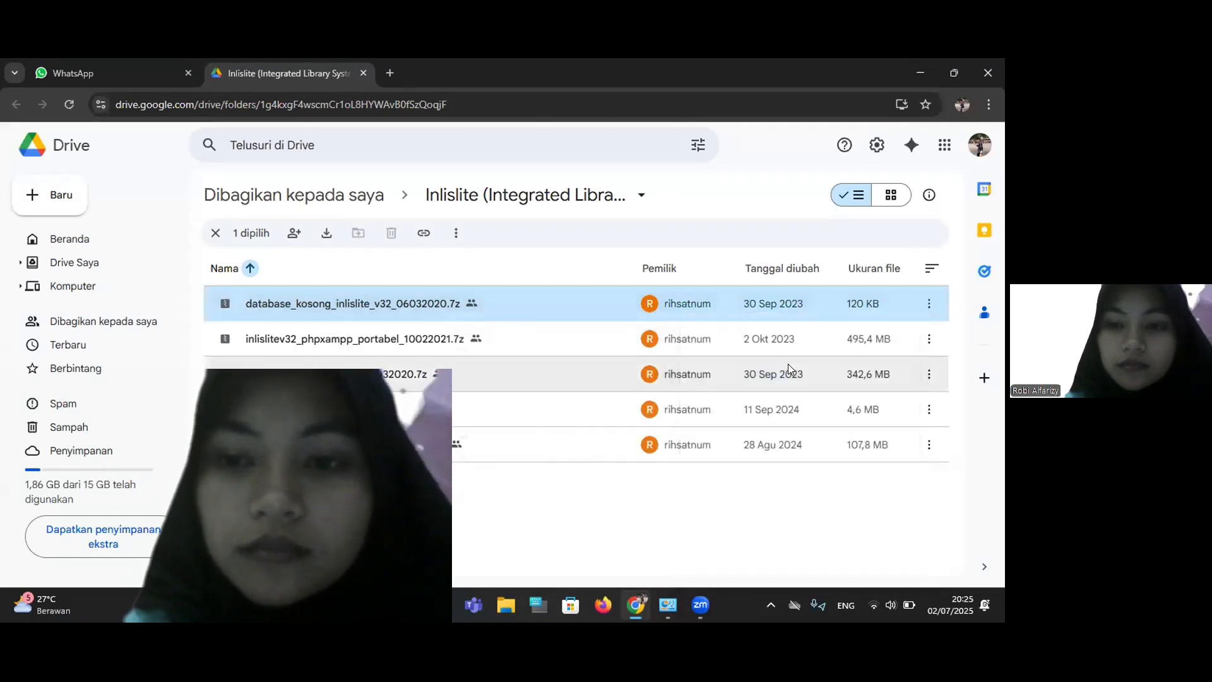
click(928, 339)
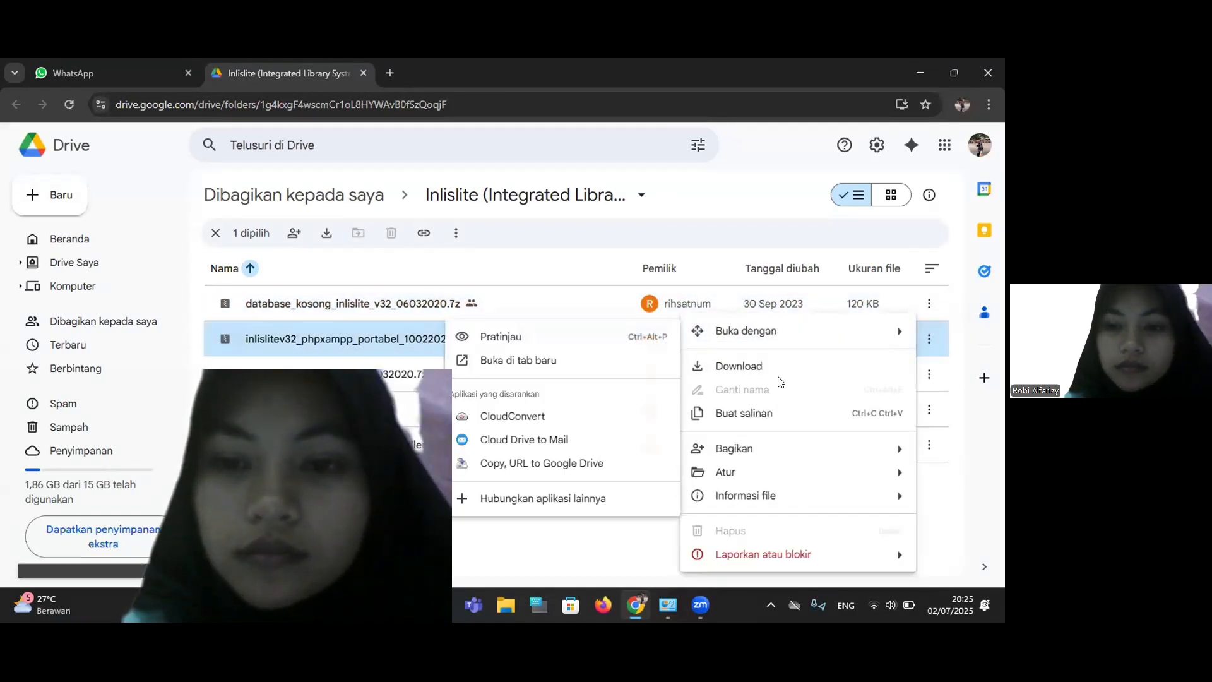
click(777, 368)
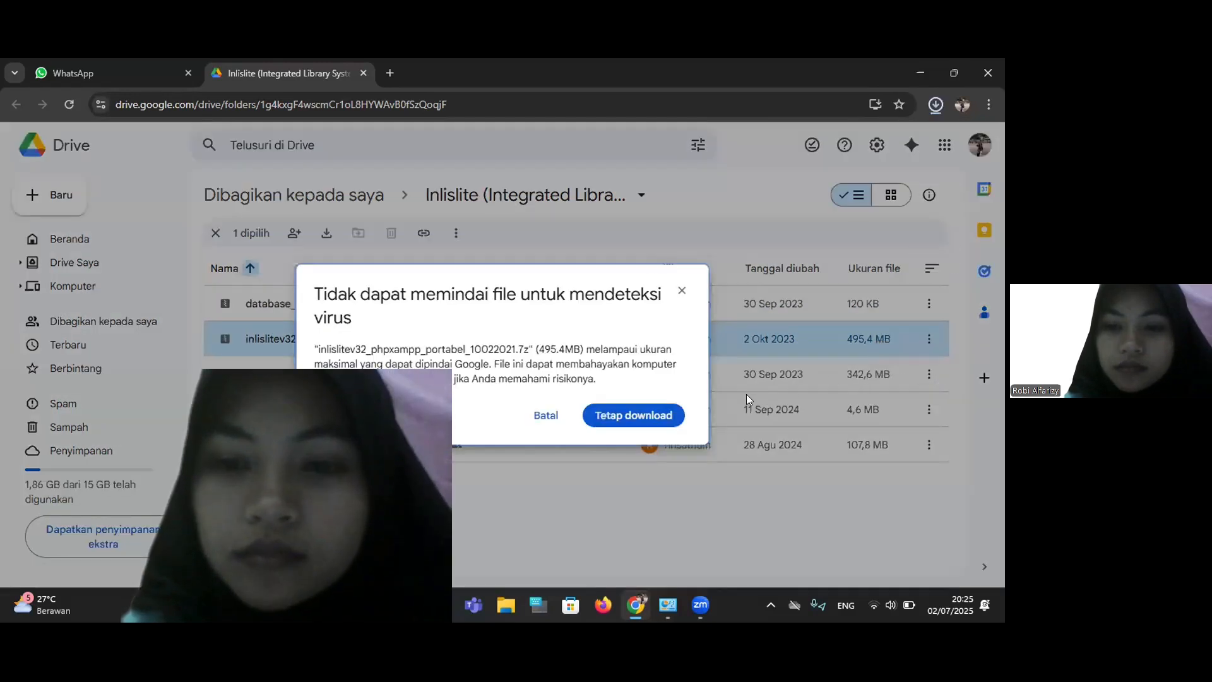
click(638, 415)
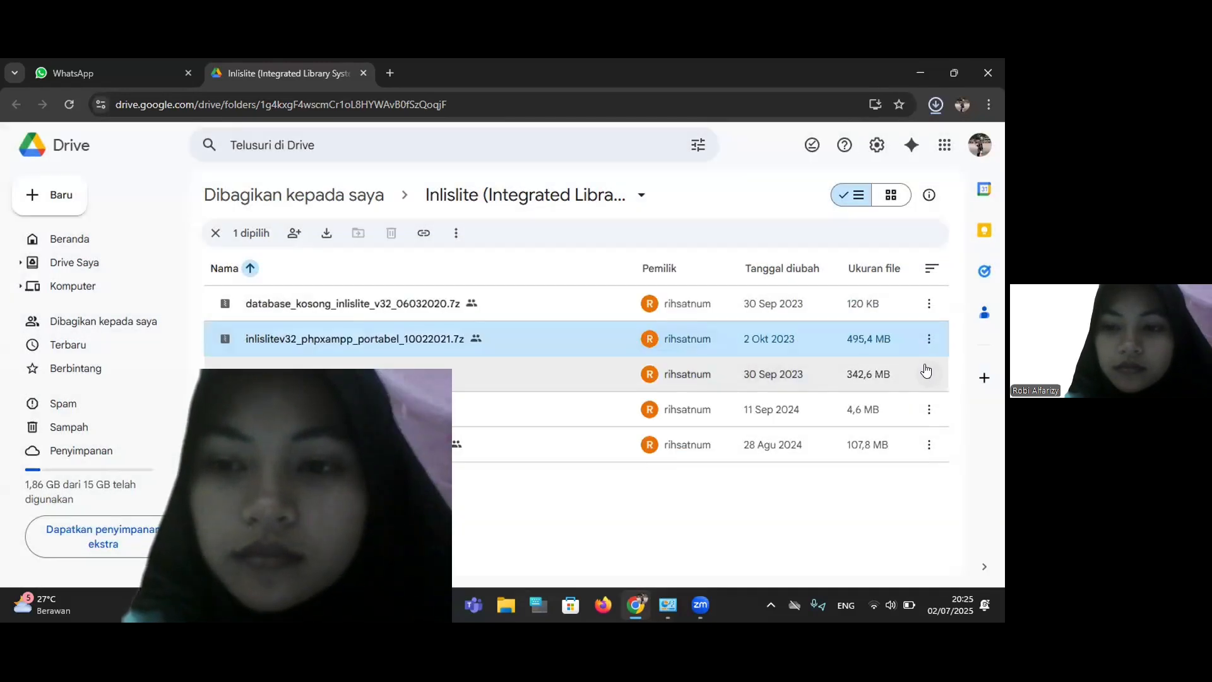
- Request downloads of inlislitev32_sourcecode_06032020.7z, the npp.8.6.7 installer and the XAMPP installer, accepting the virus-scan warning for the source code archive
click(927, 372)
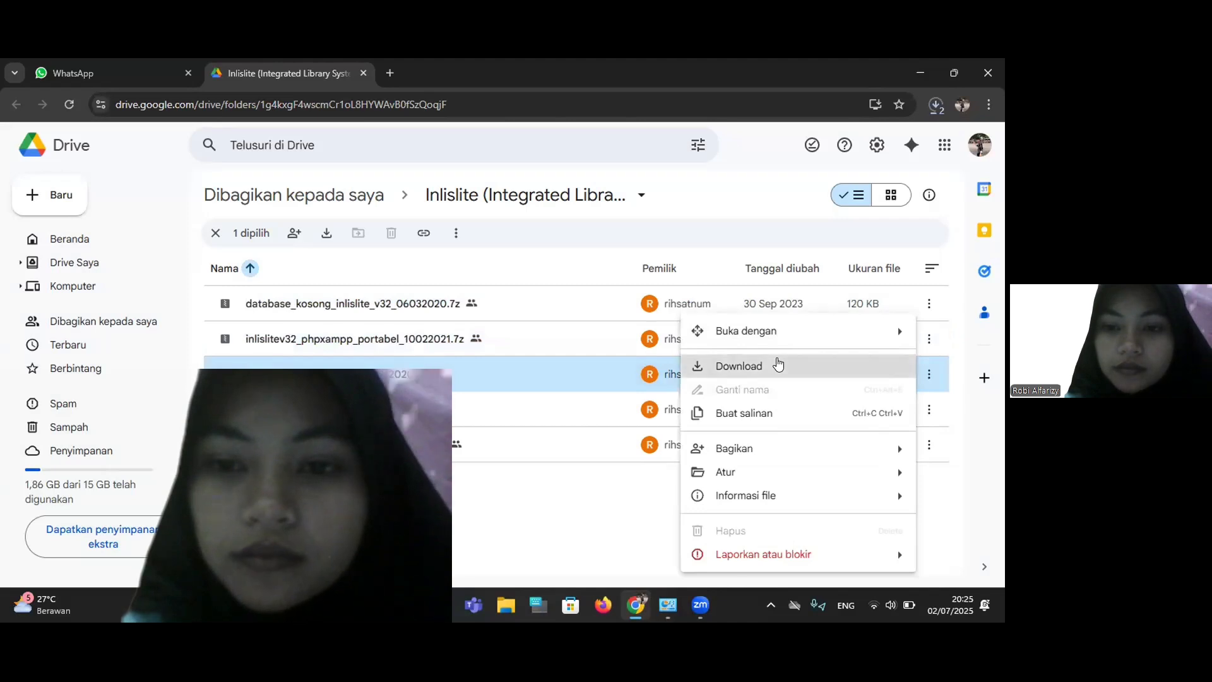
click(778, 366)
click(923, 414)
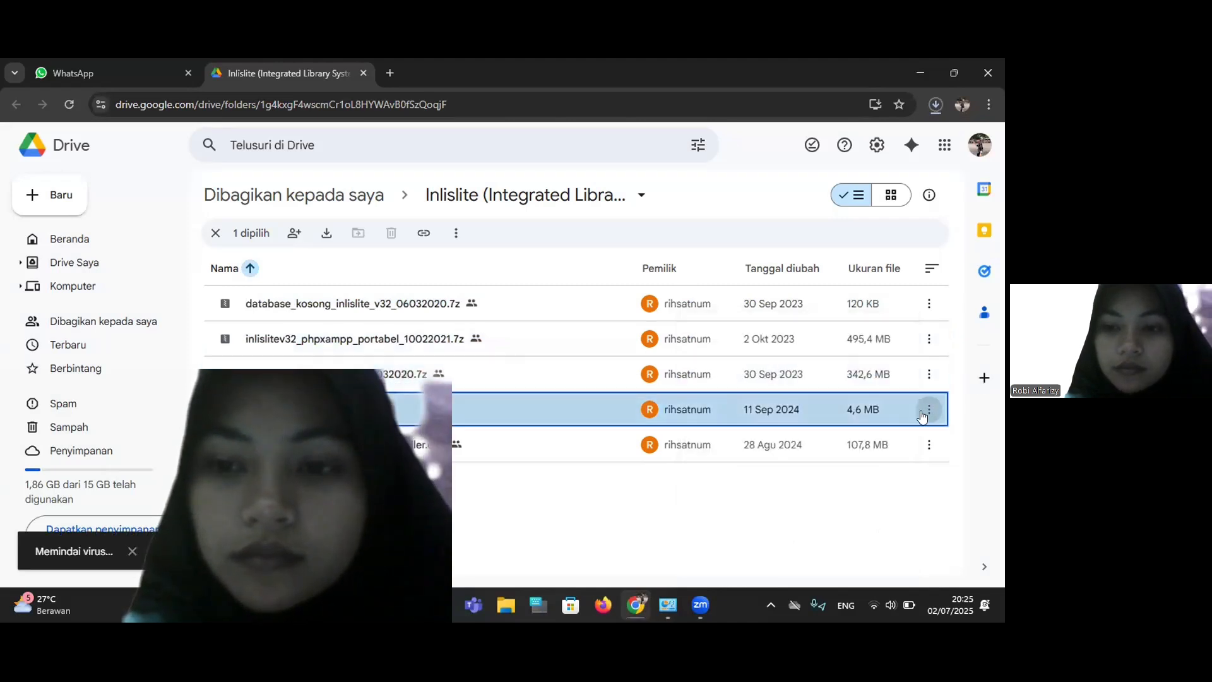
click(766, 214)
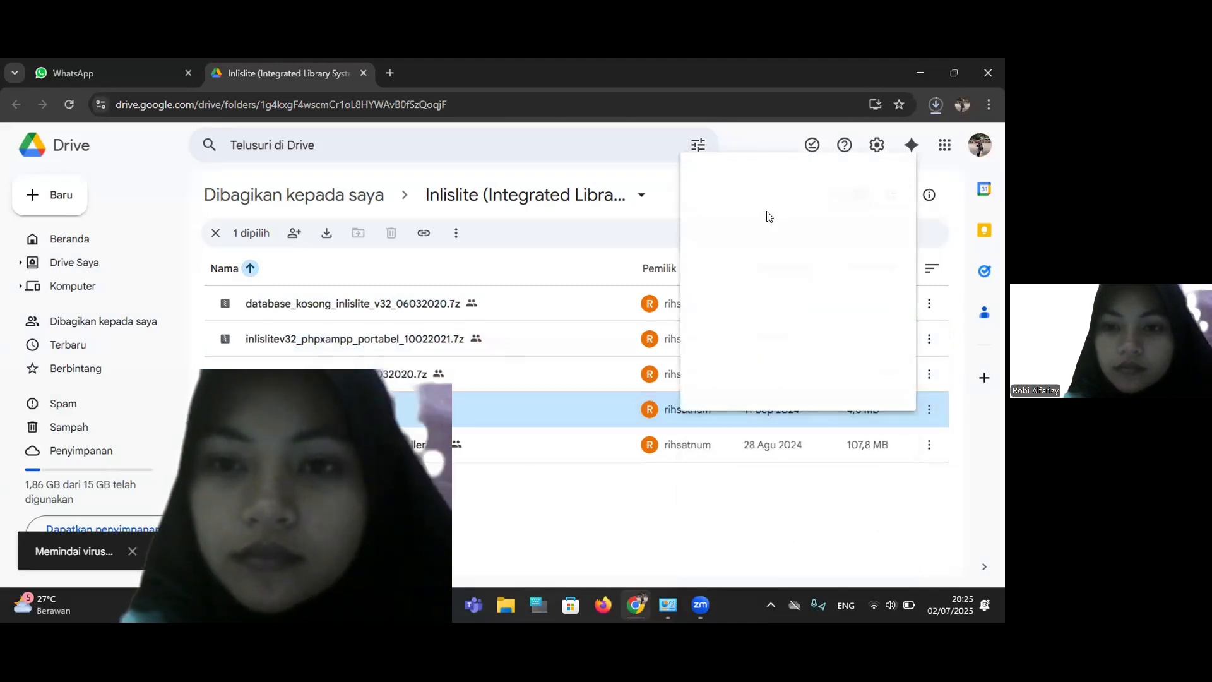
click(928, 447)
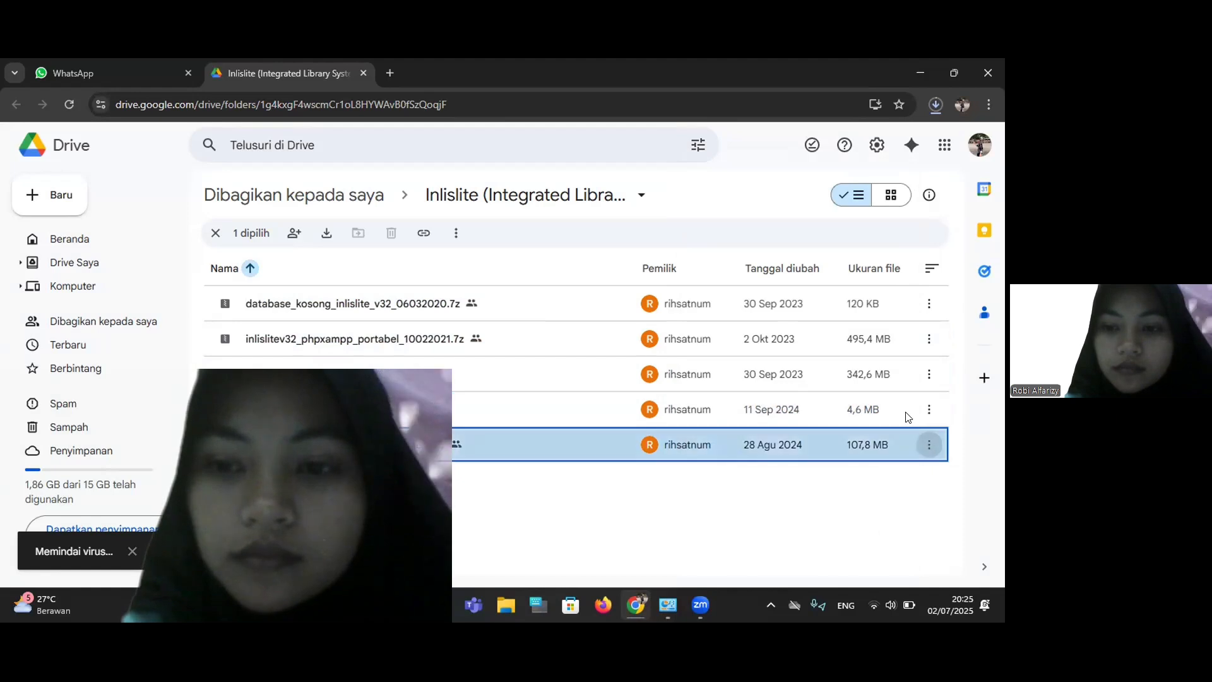
click(765, 236)
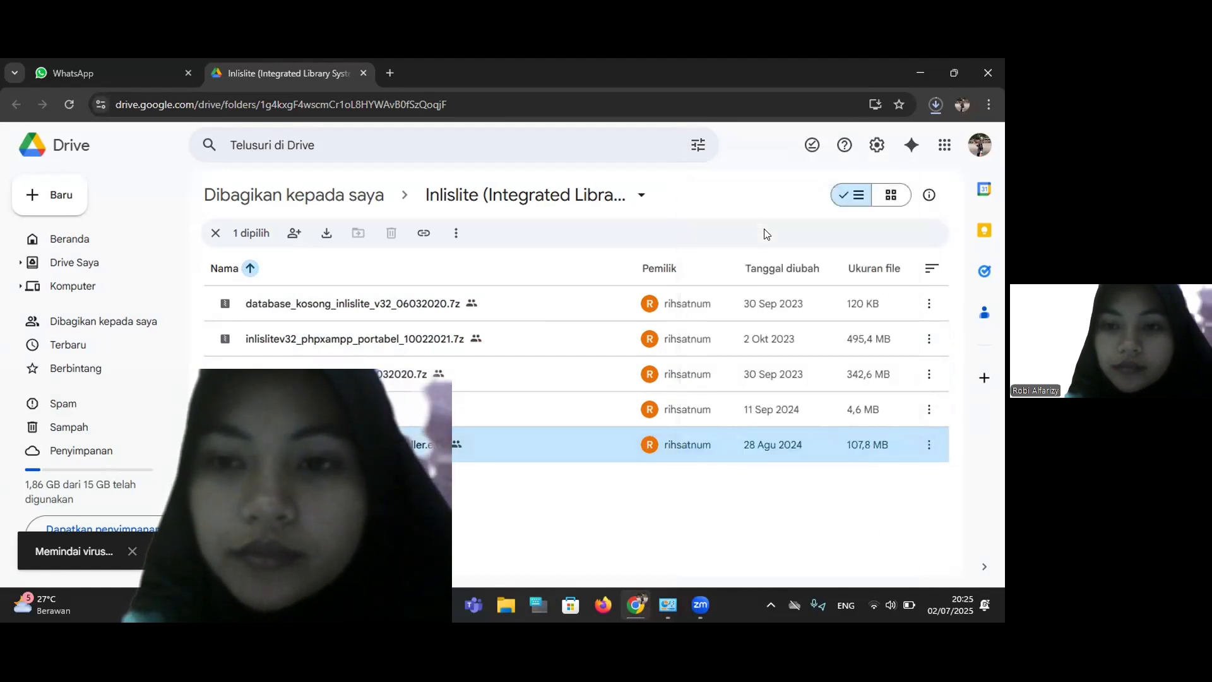
click(935, 112)
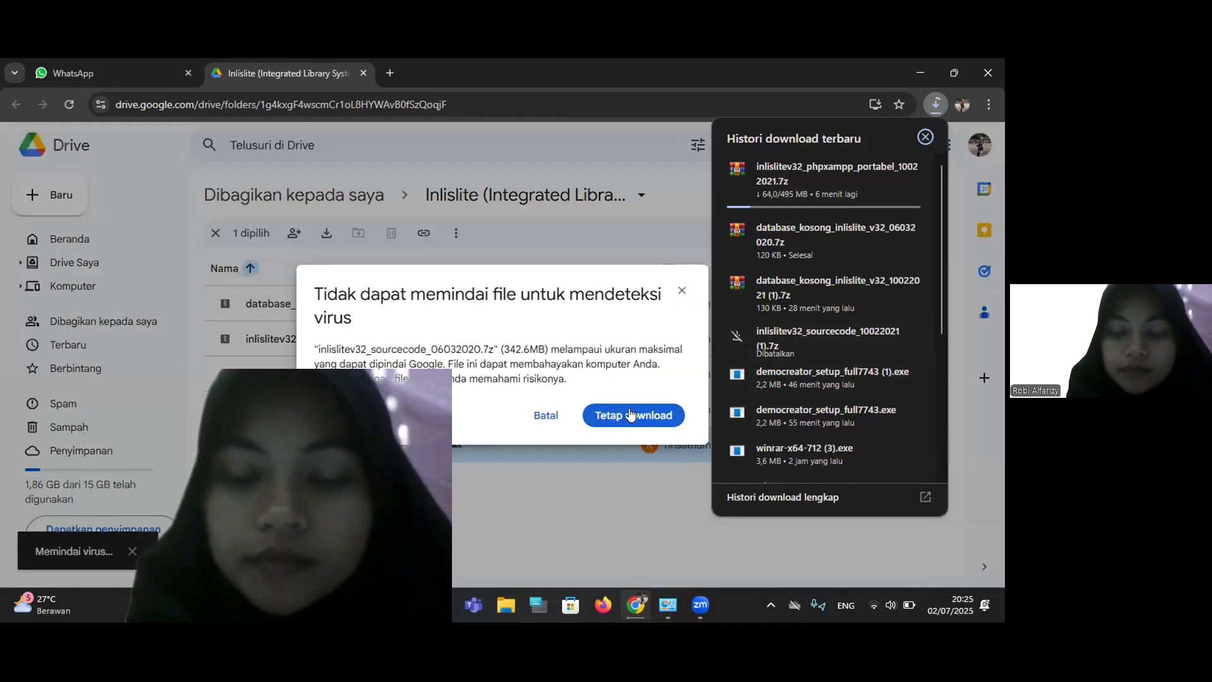
click(630, 413)
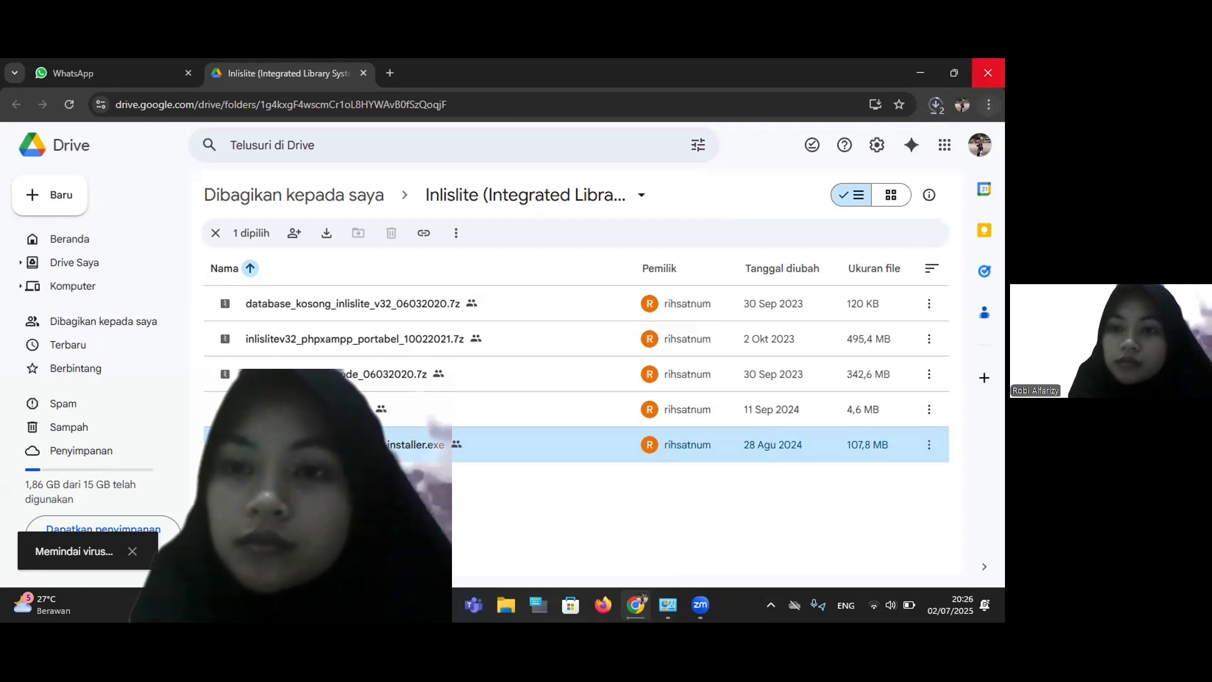
- Check the progress of the source code and portable archive downloads in the browser's recent download history
click(935, 106)
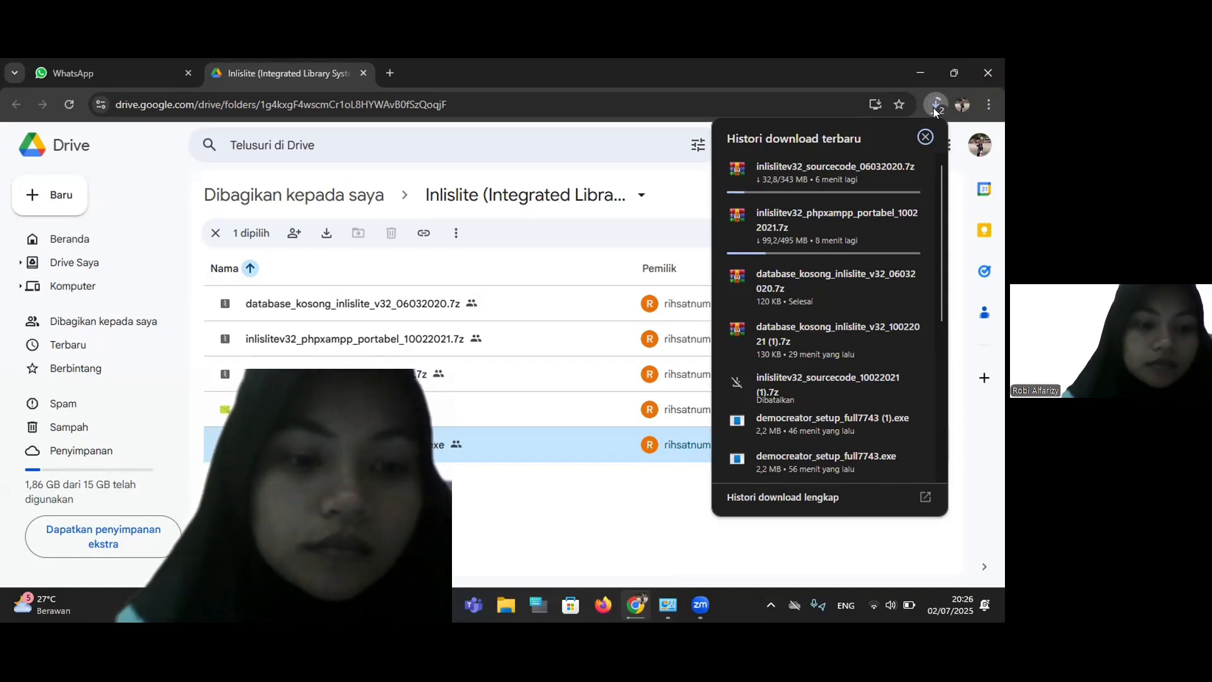
click(935, 106)
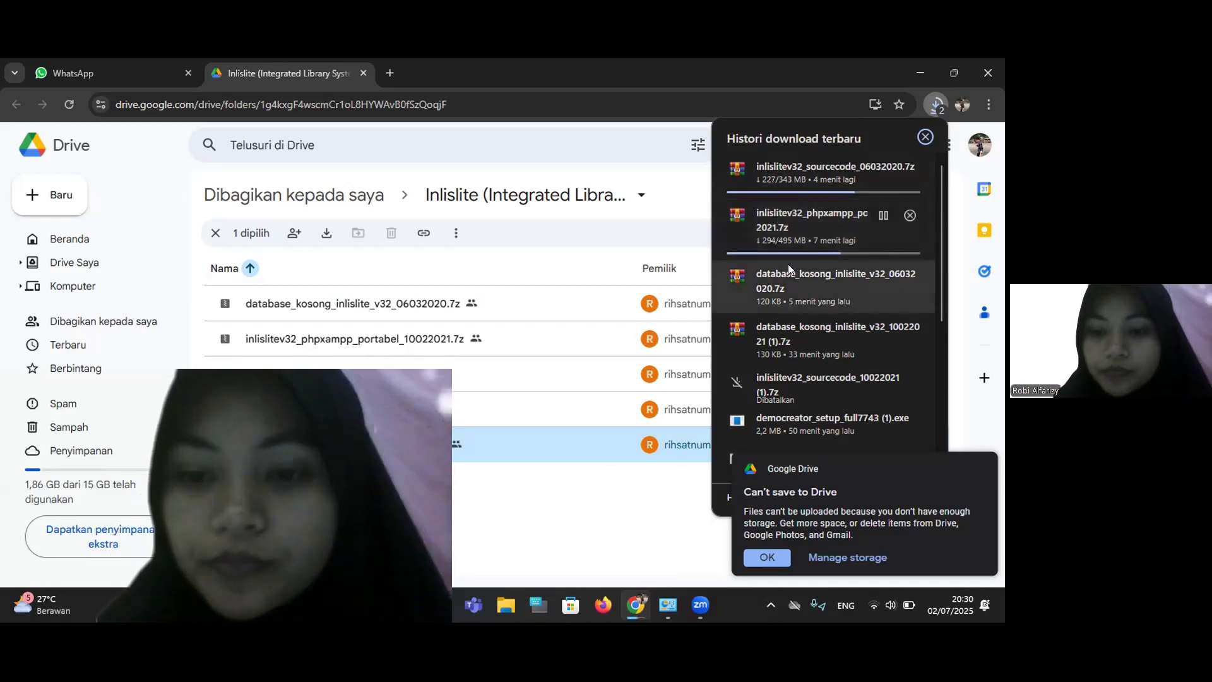
click(926, 137)
click(936, 105)
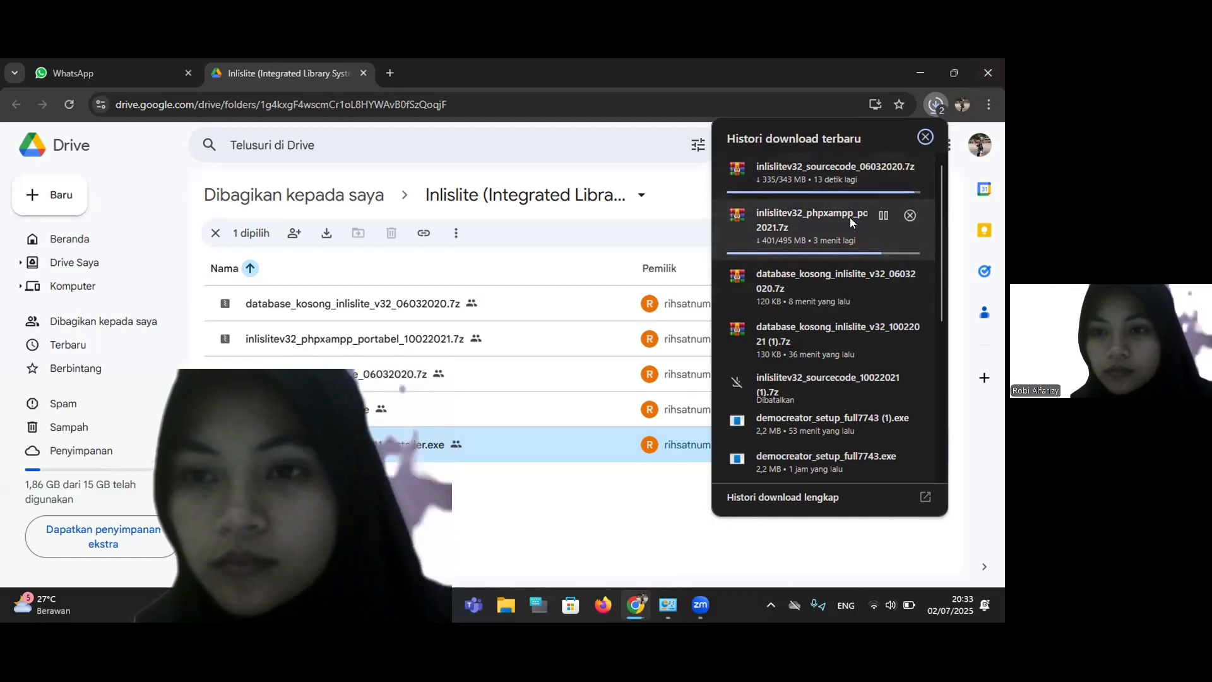
click(934, 114)
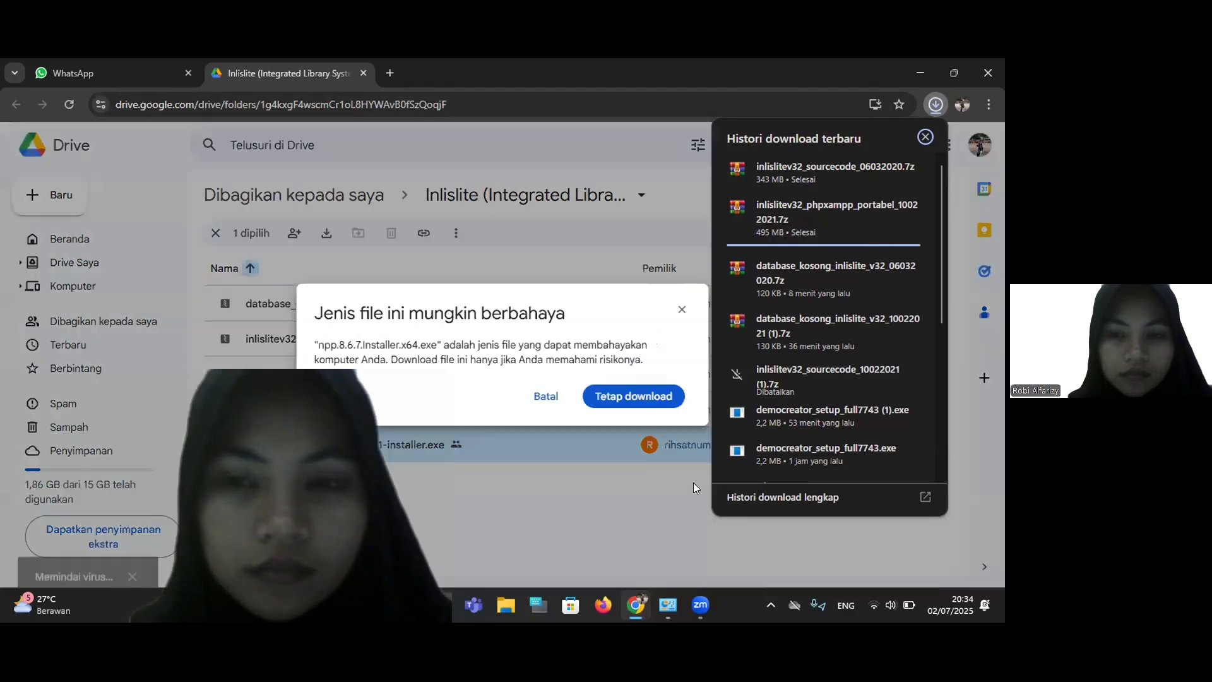
- Confirm the pending downloads of npp.8.6.7.Installer.x64.exe and xampp-win32-5.6.19-0-VC11-installer.exe despite the security warnings
click(639, 397)
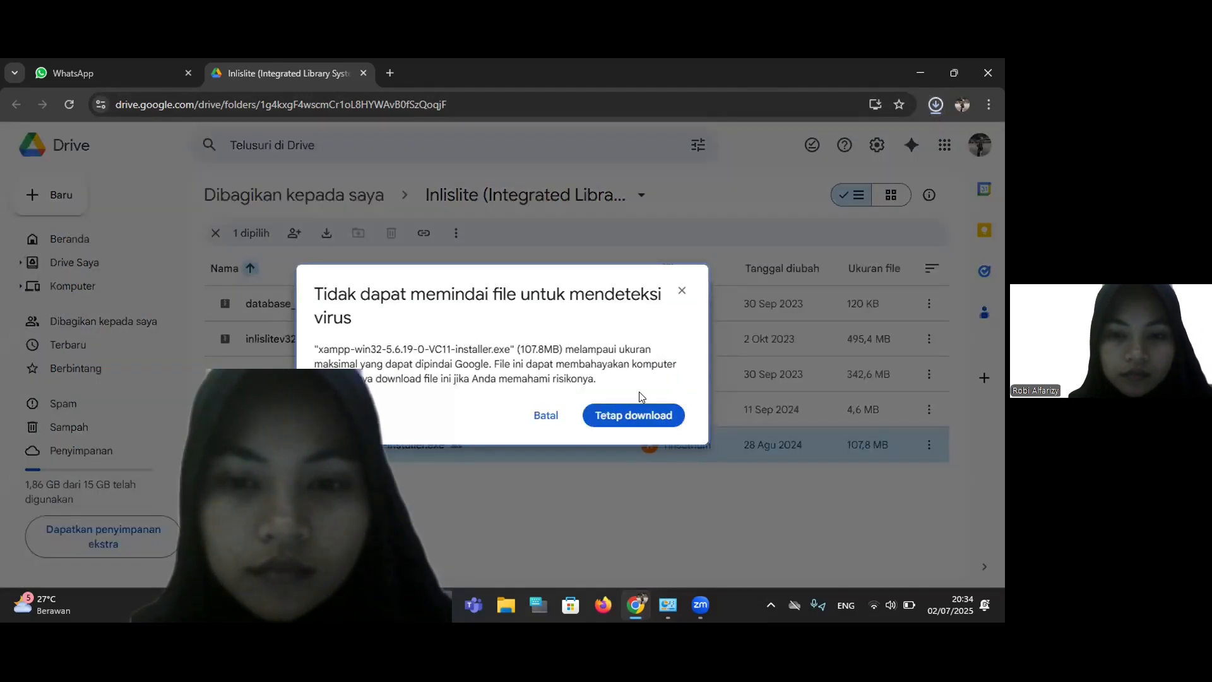
click(638, 414)
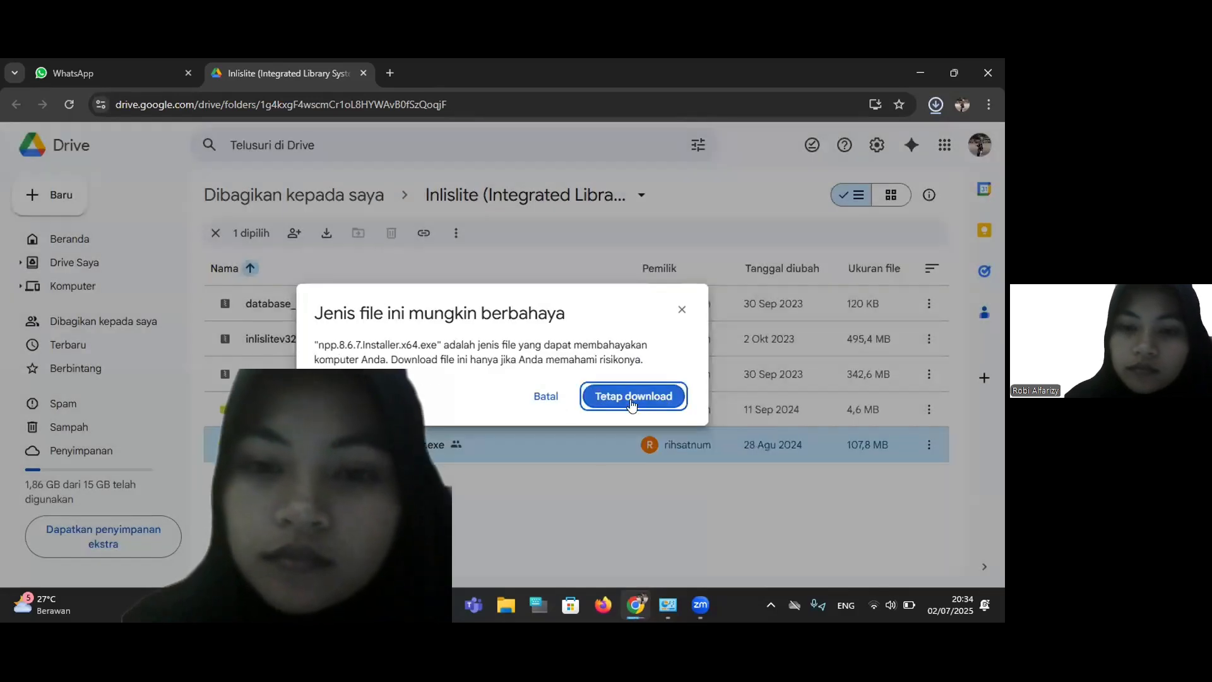
click(632, 396)
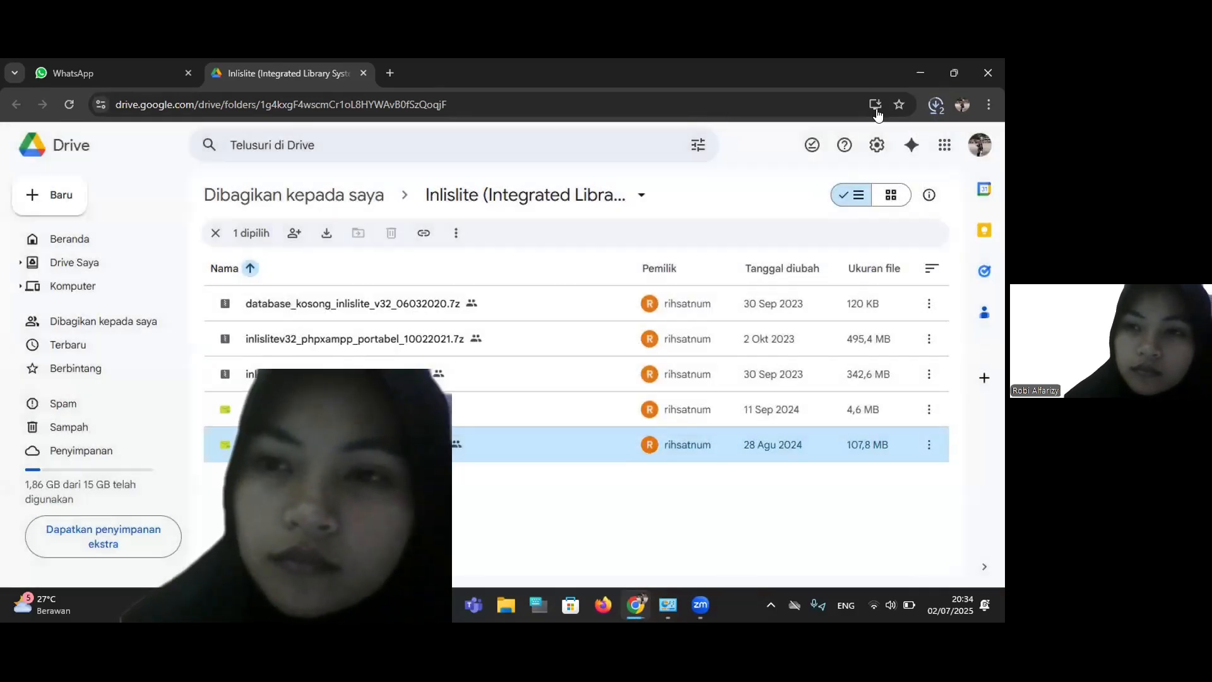
- Check the recent download history, then open the Downloads folder in File Explorer
click(936, 103)
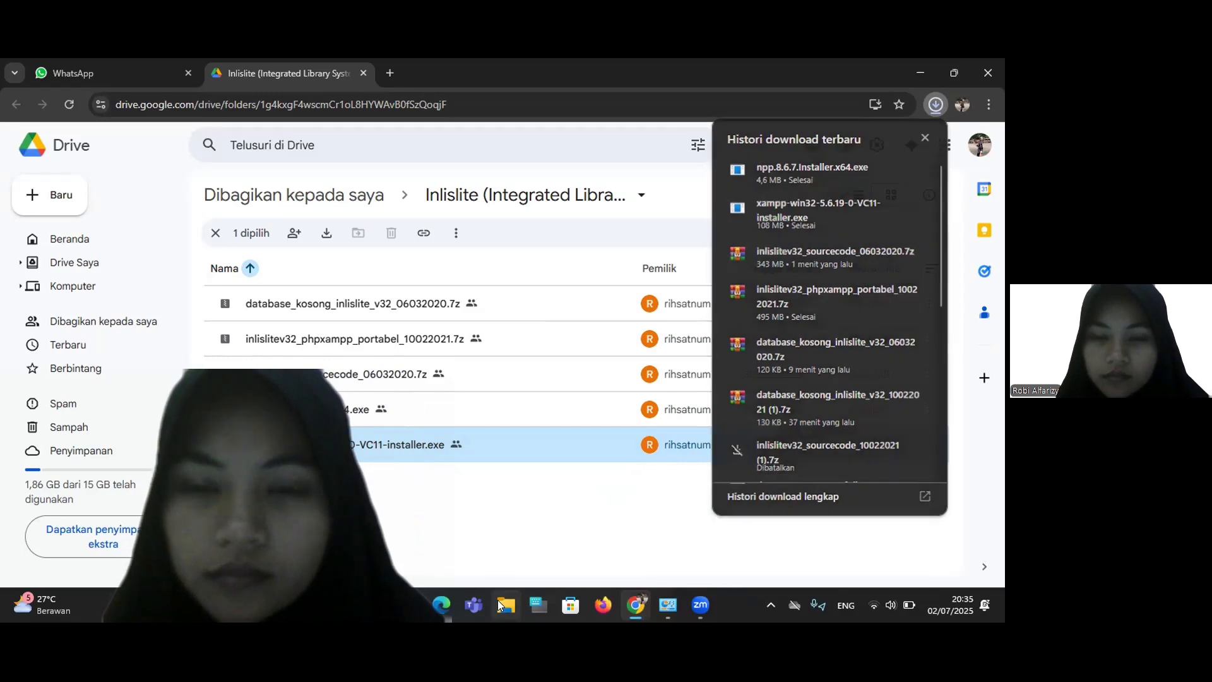
click(495, 604)
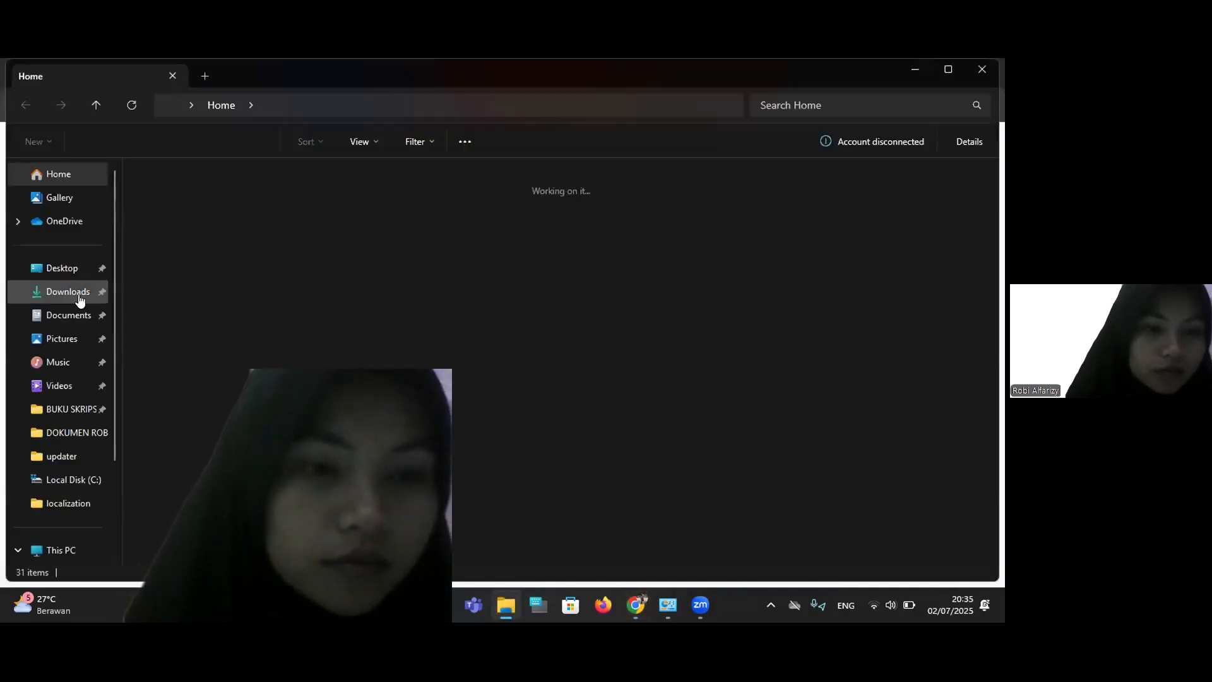
click(78, 295)
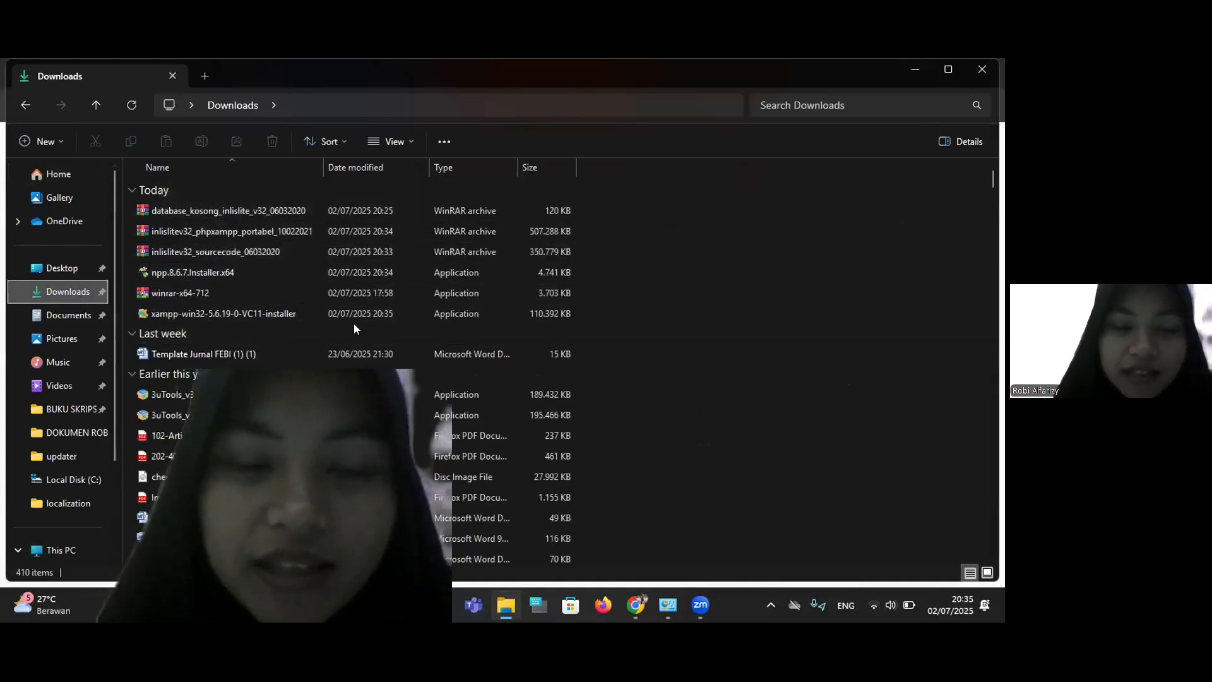
- Run xampp-win32-5.6.19-0-VC11-installer, allow it to make changes, accept the UAC warning and proceed to component selection
double_click(251, 306)
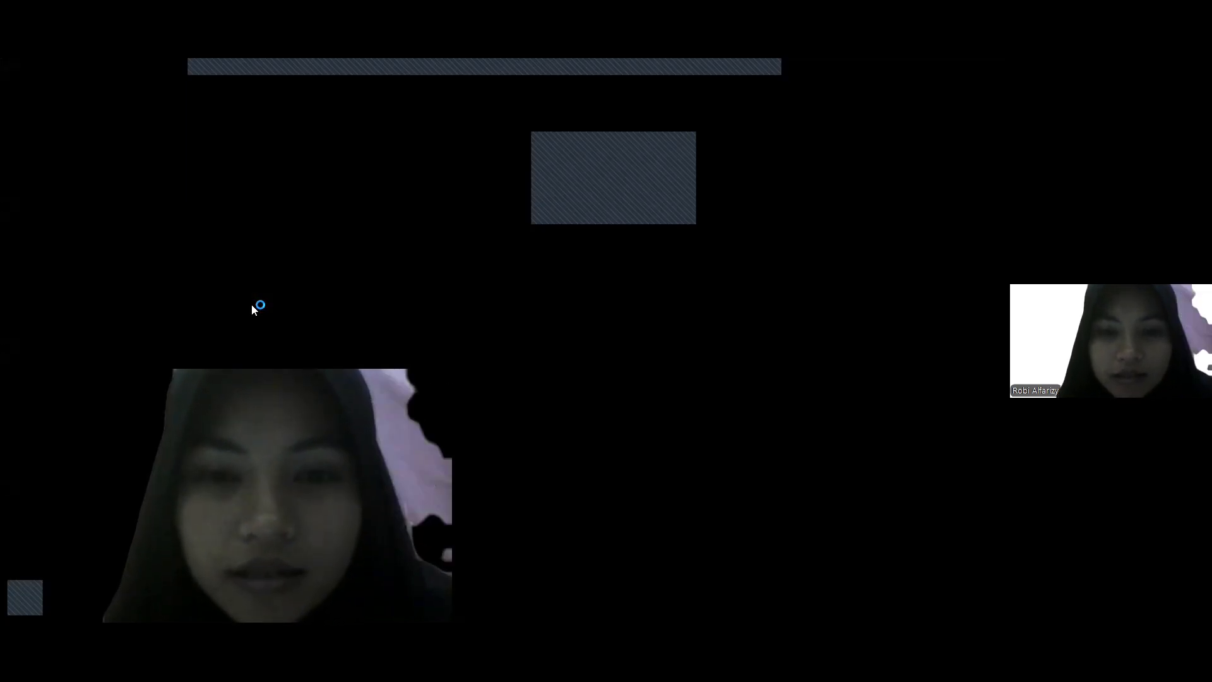
click(452, 458)
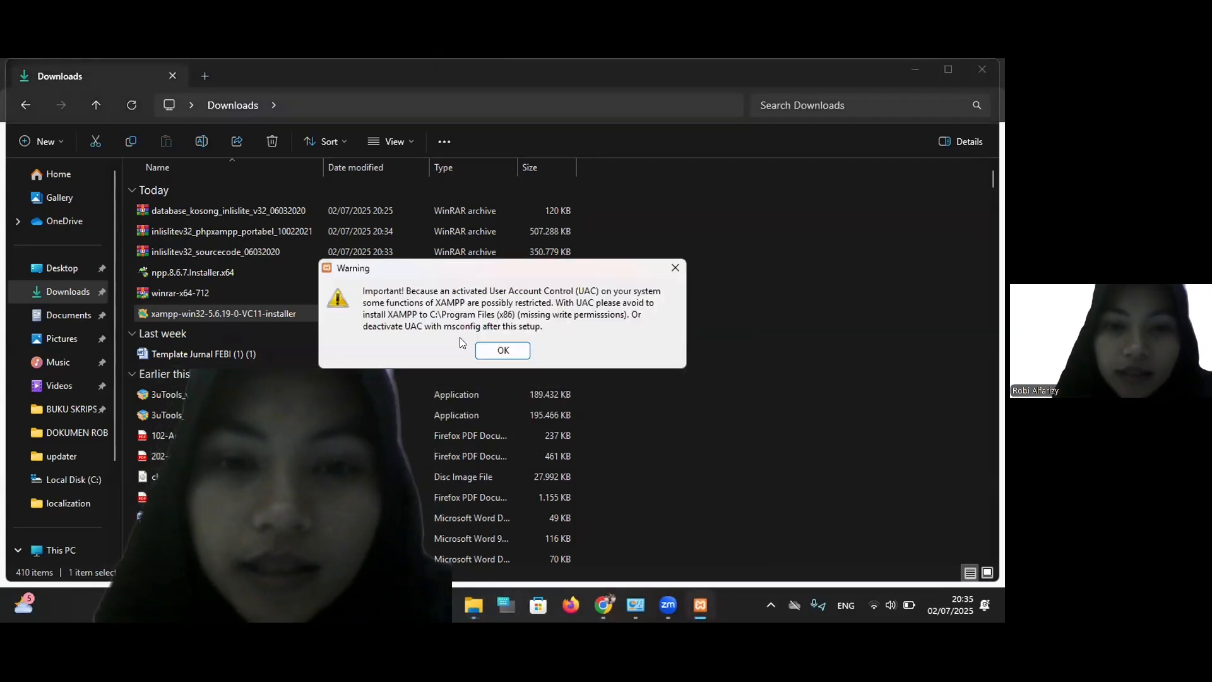
click(502, 351)
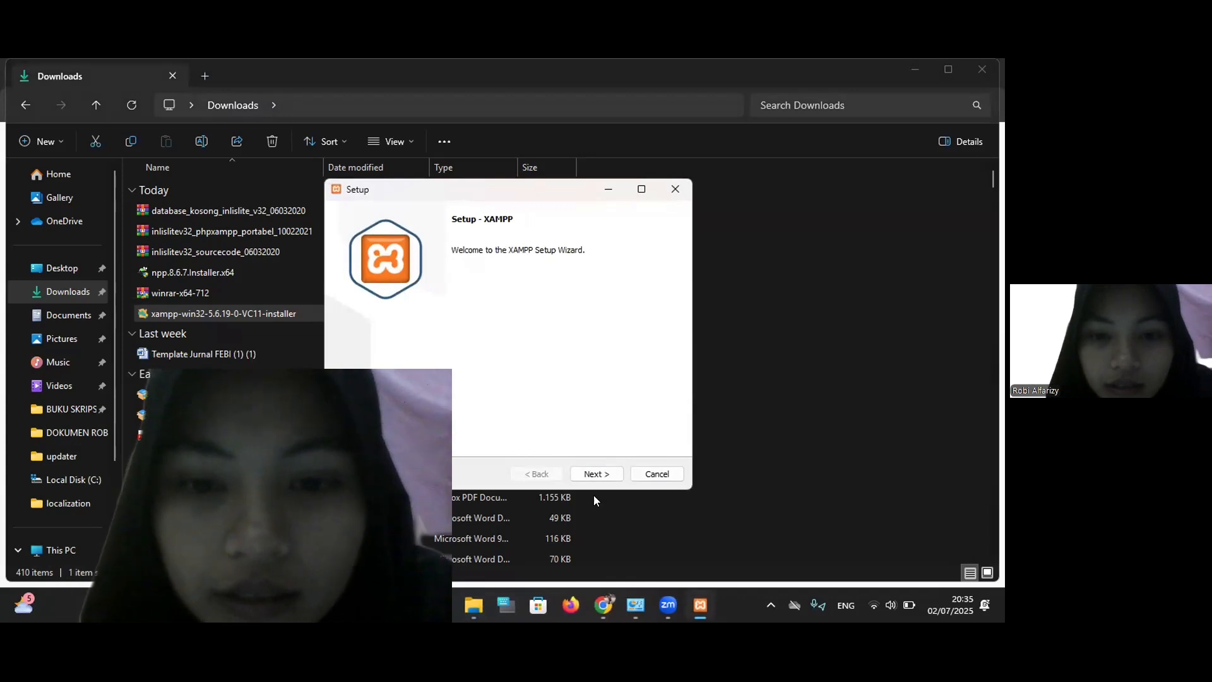
click(595, 475)
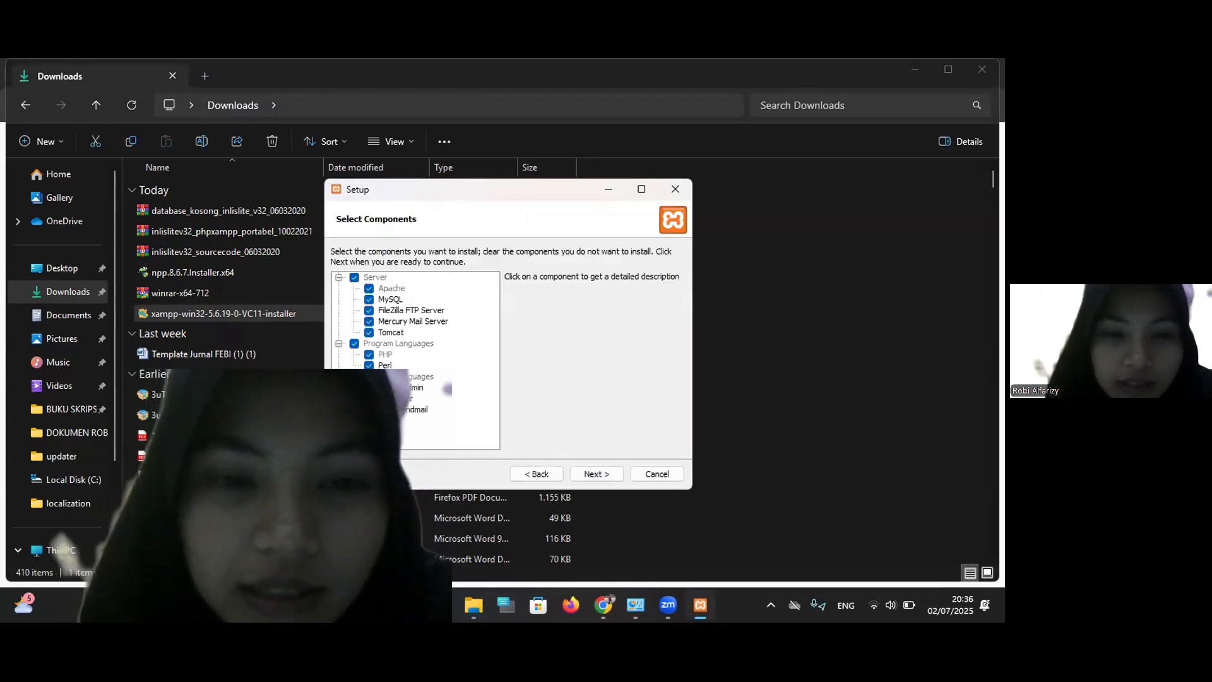
- Exclude Fake Sendmail, Webalizer, Perl, Tomcat, Mercury Mail Server and FileZilla FTP Server from the XAMPP components and continue to the installation folder
click(386, 410)
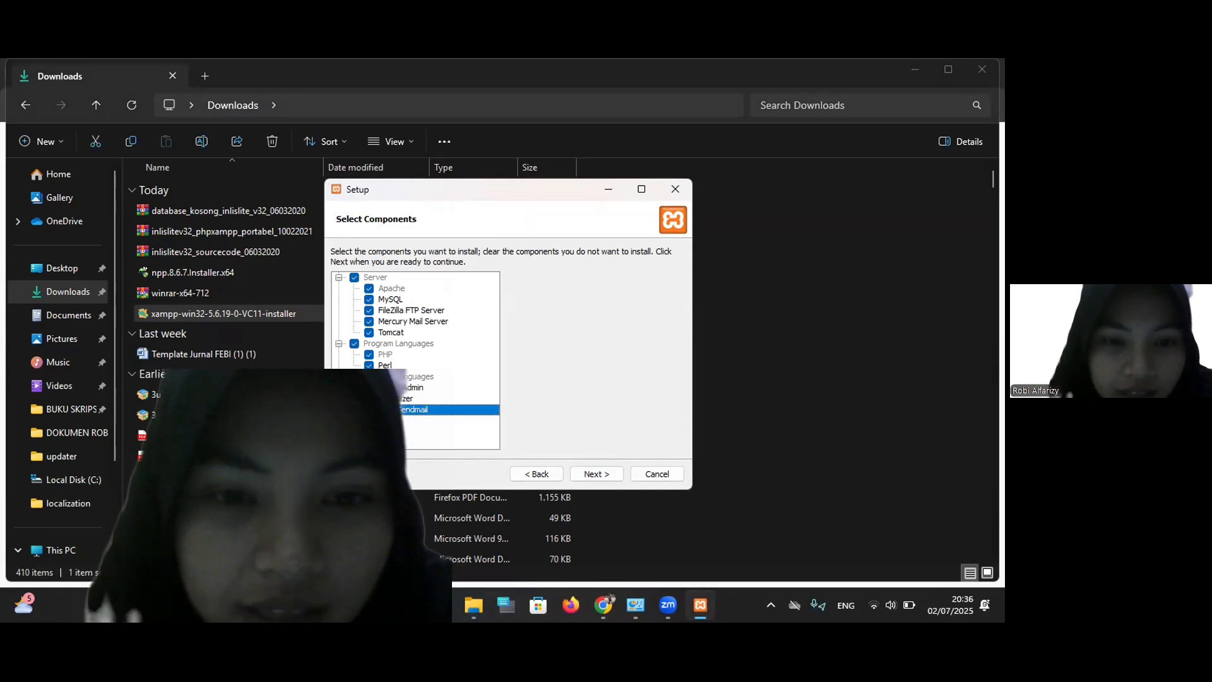
click(370, 398)
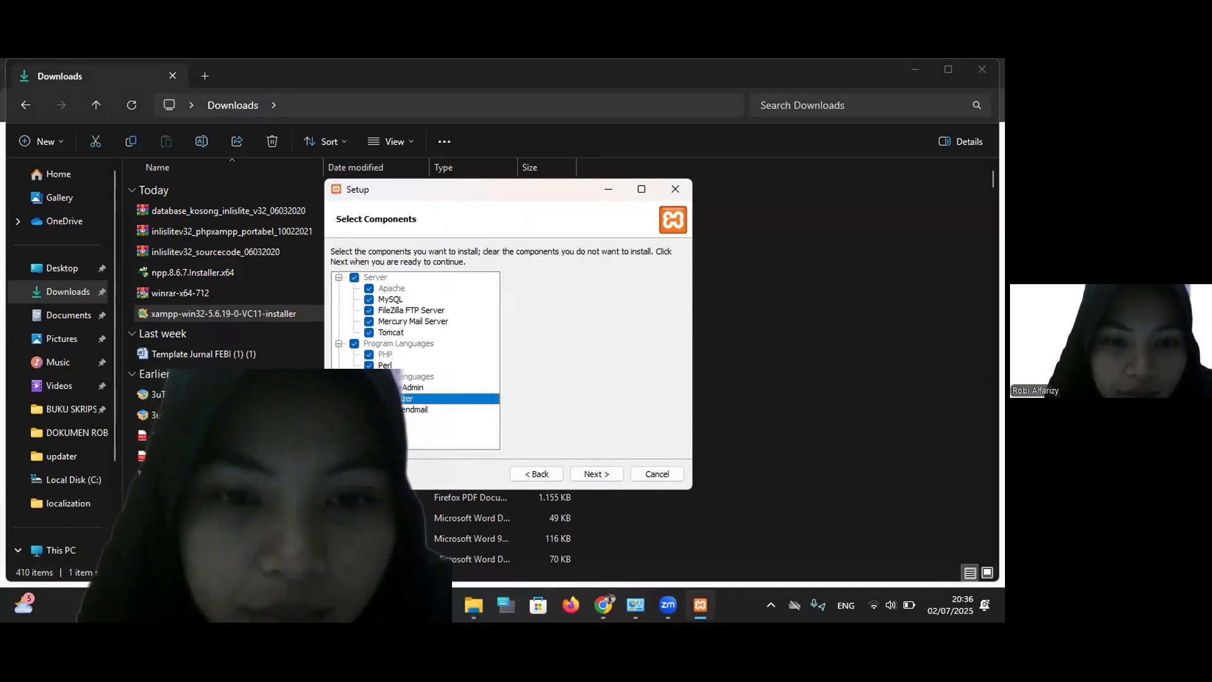
click(368, 365)
click(365, 332)
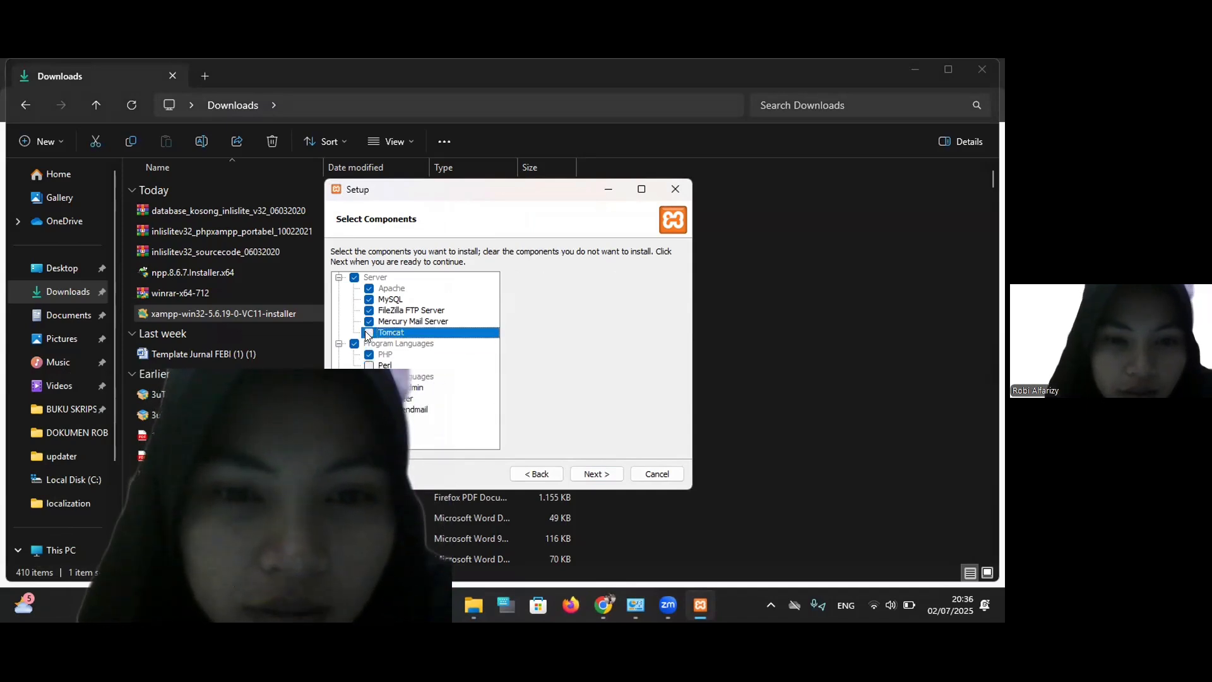
click(368, 322)
click(369, 311)
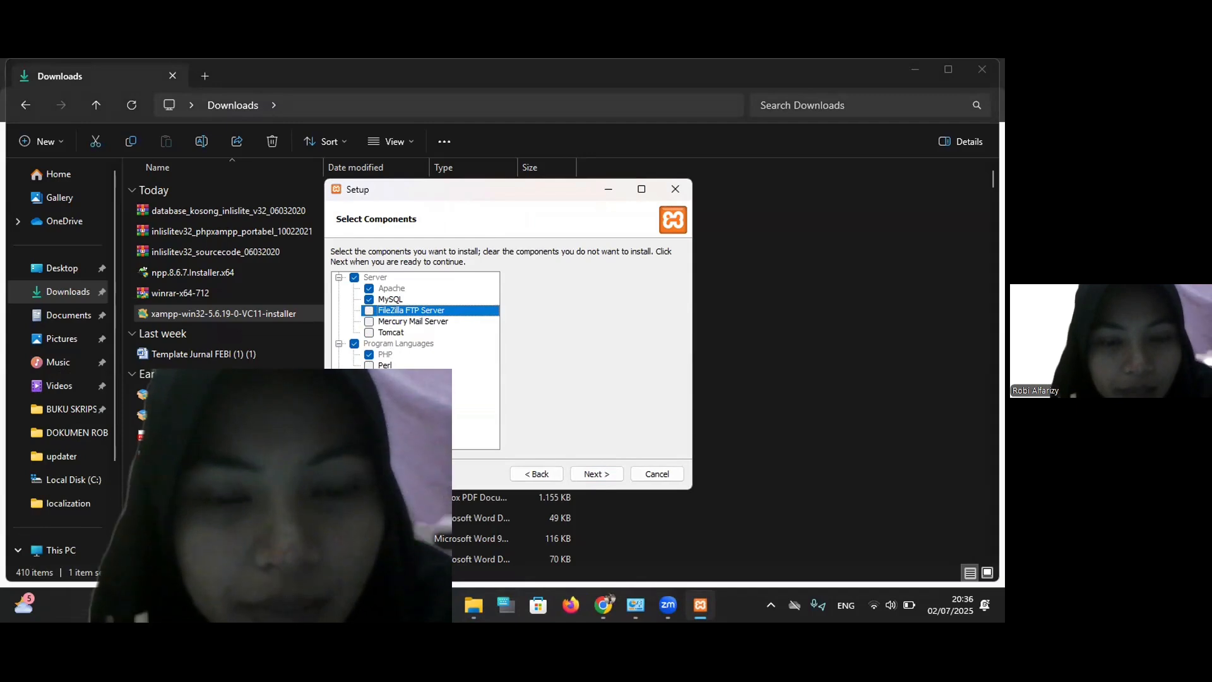
click(597, 474)
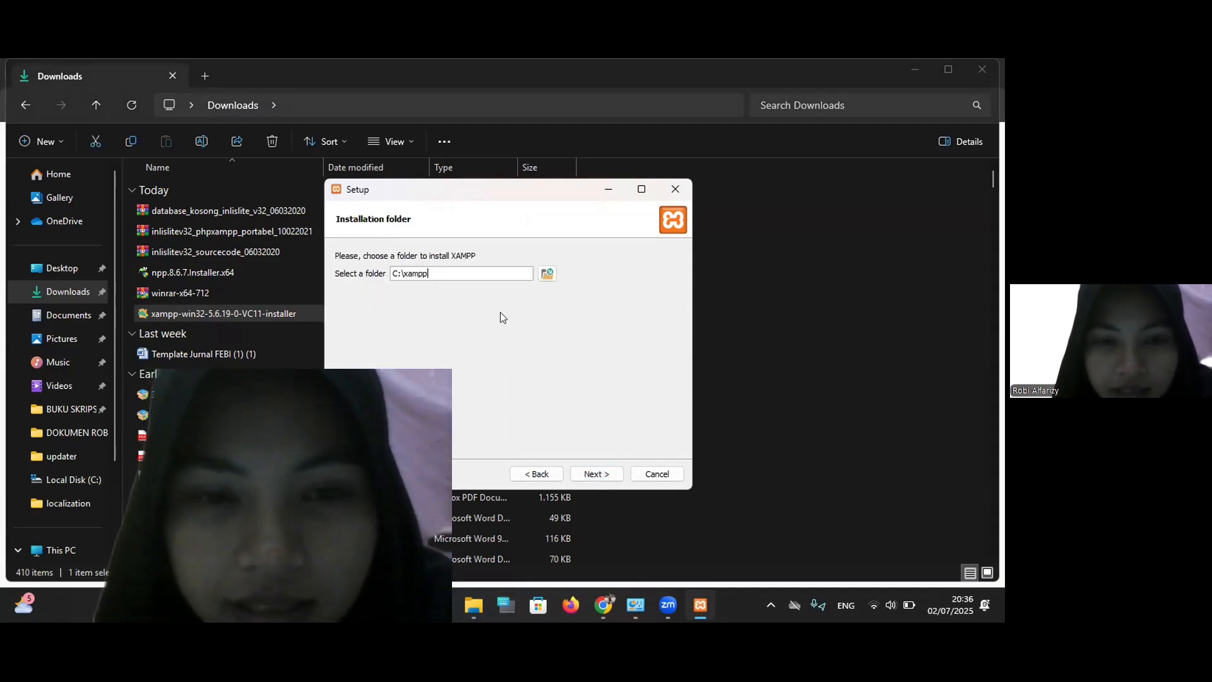
- Install XAMPP into C:\xampp, close the Bitnami page and Drive storage notice, and launch the Control Panel in English
click(598, 474)
click(596, 474)
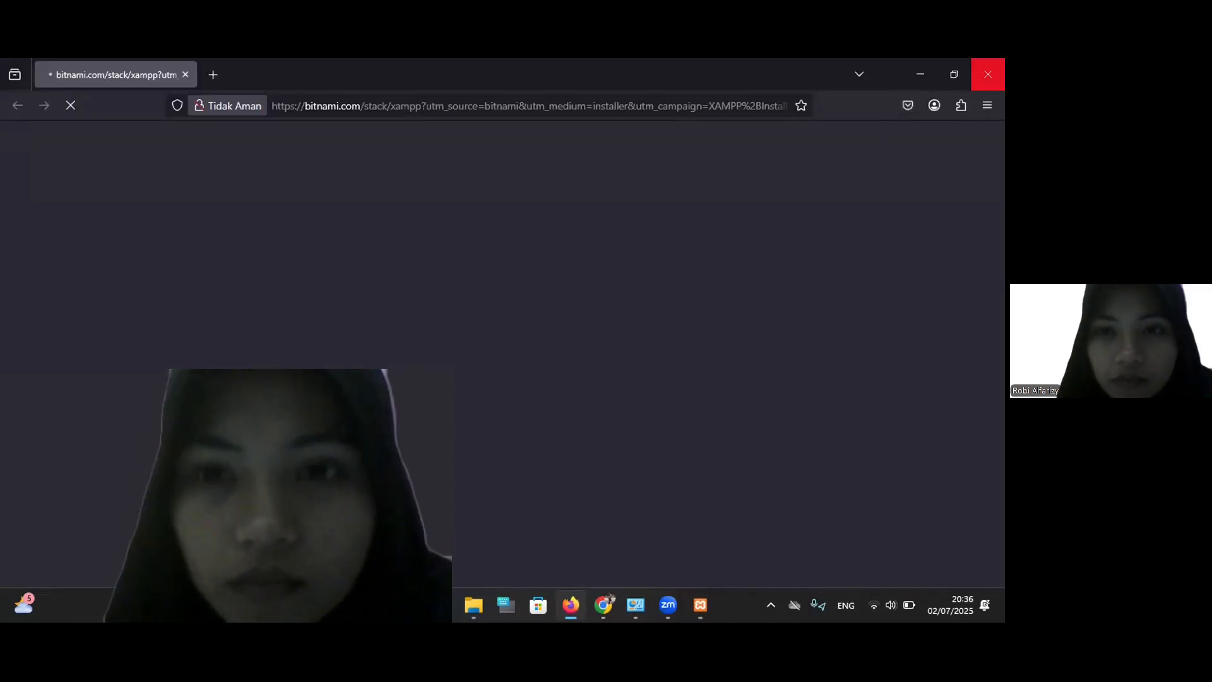
click(988, 75)
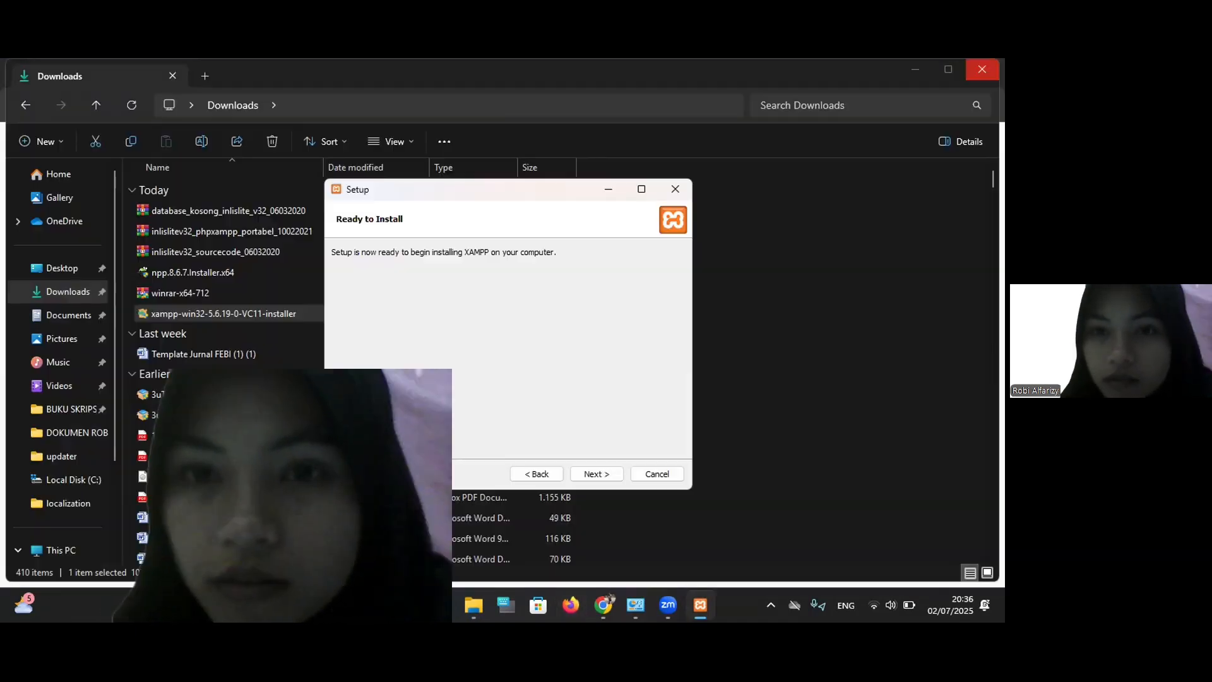
click(606, 473)
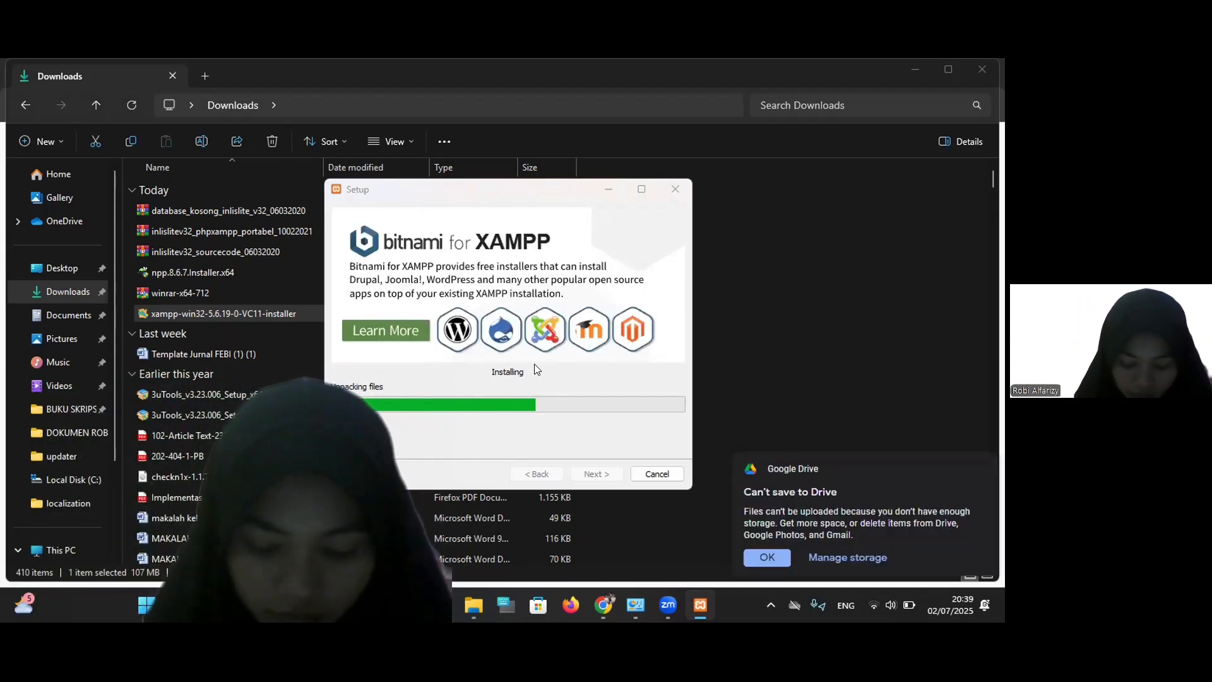
click(771, 558)
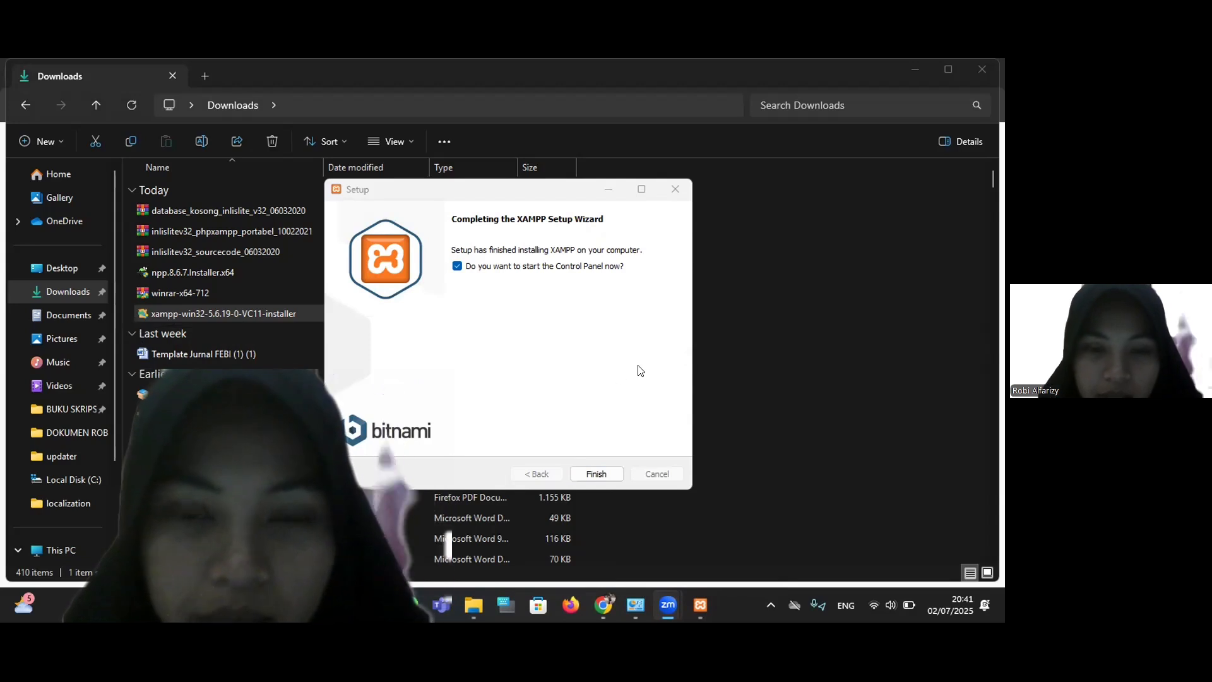
click(604, 474)
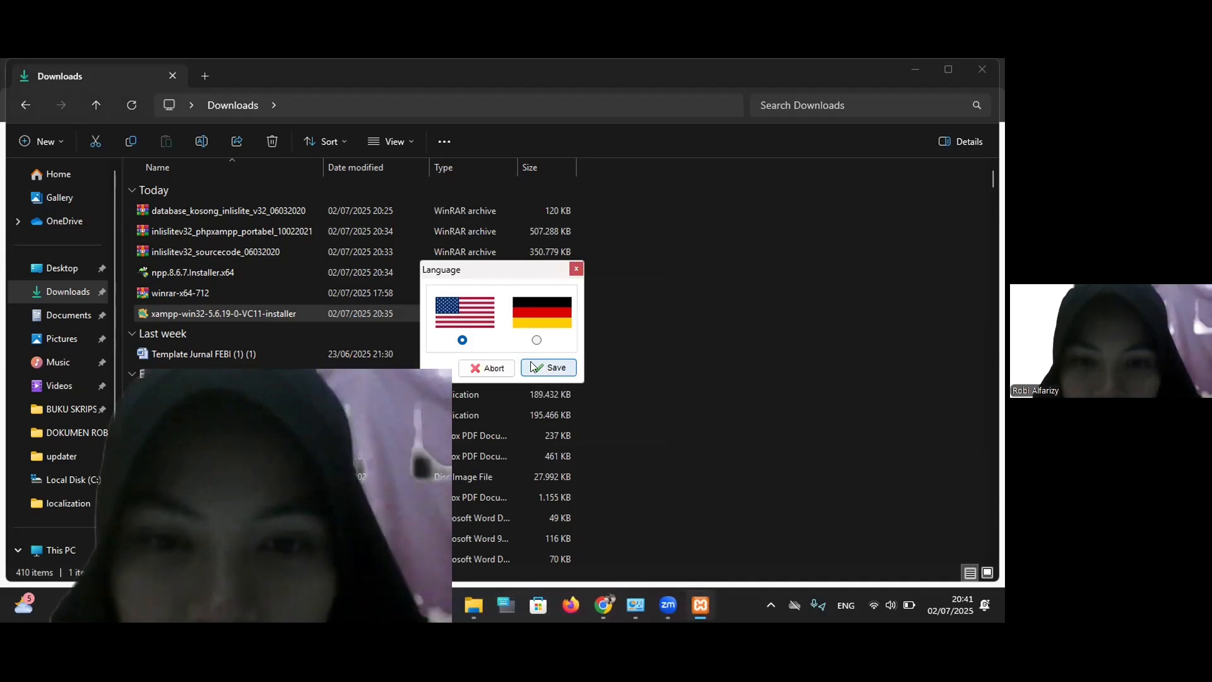
click(535, 368)
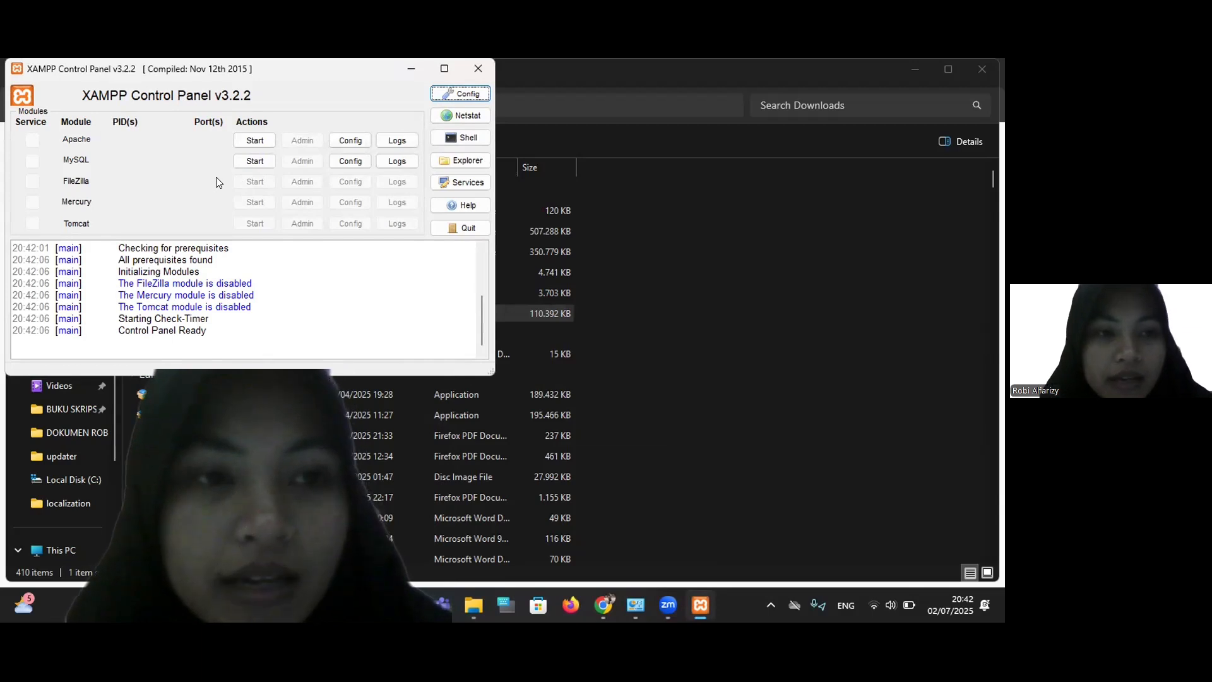
- Start the Apache and MySQL modules, then minimize the XAMPP Control Panel
click(255, 140)
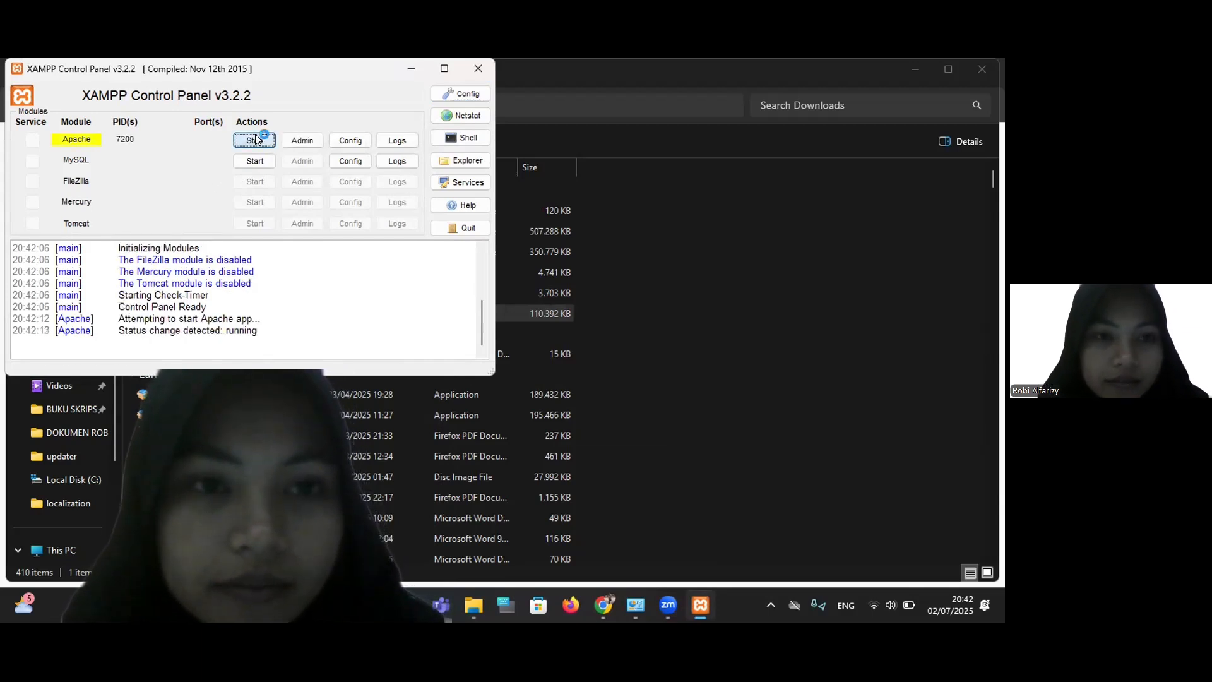
click(261, 159)
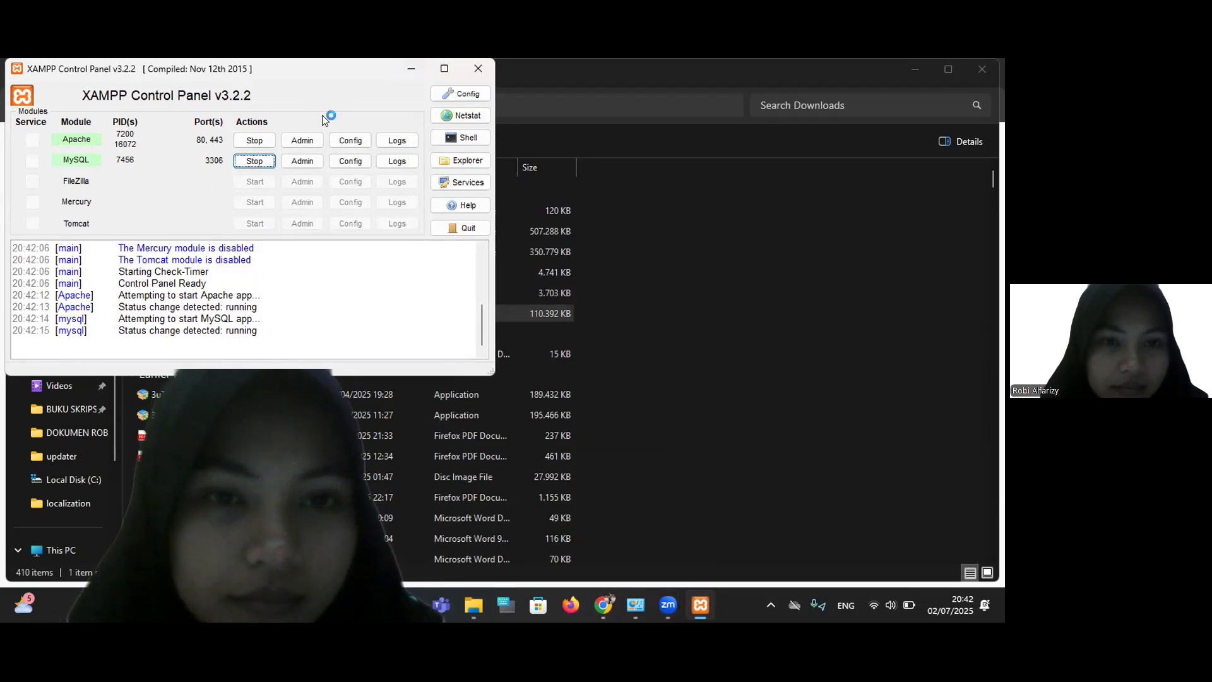
drag(378, 244, 335, 129)
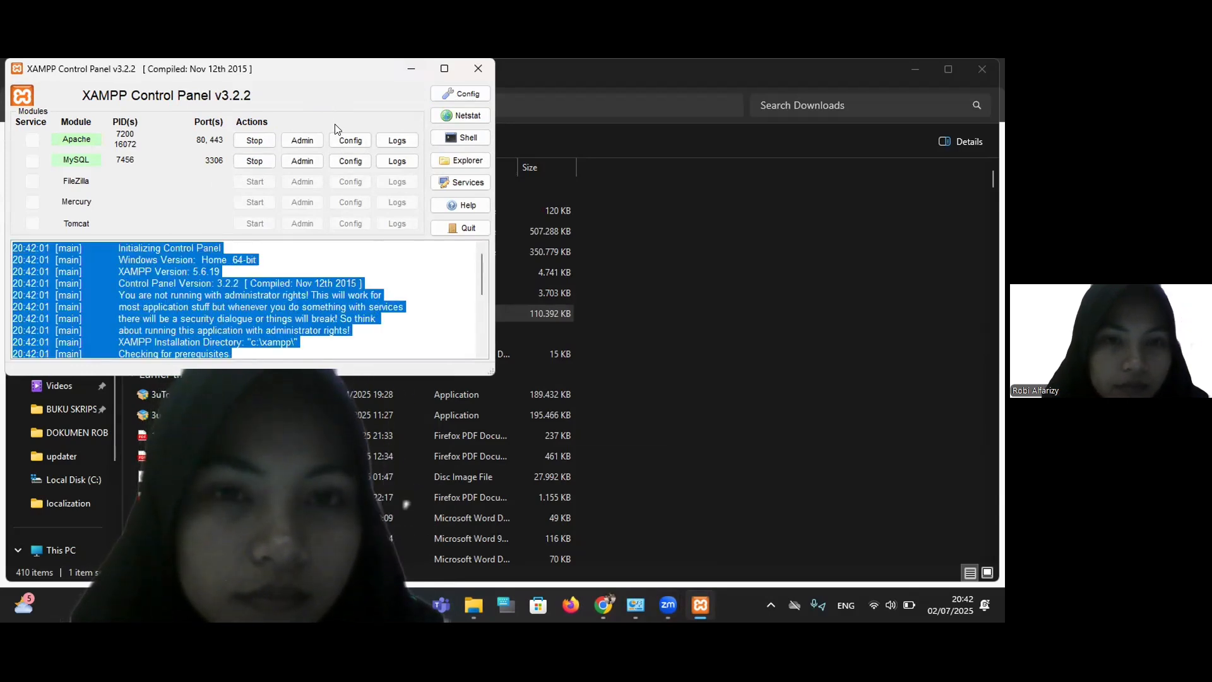
click(411, 71)
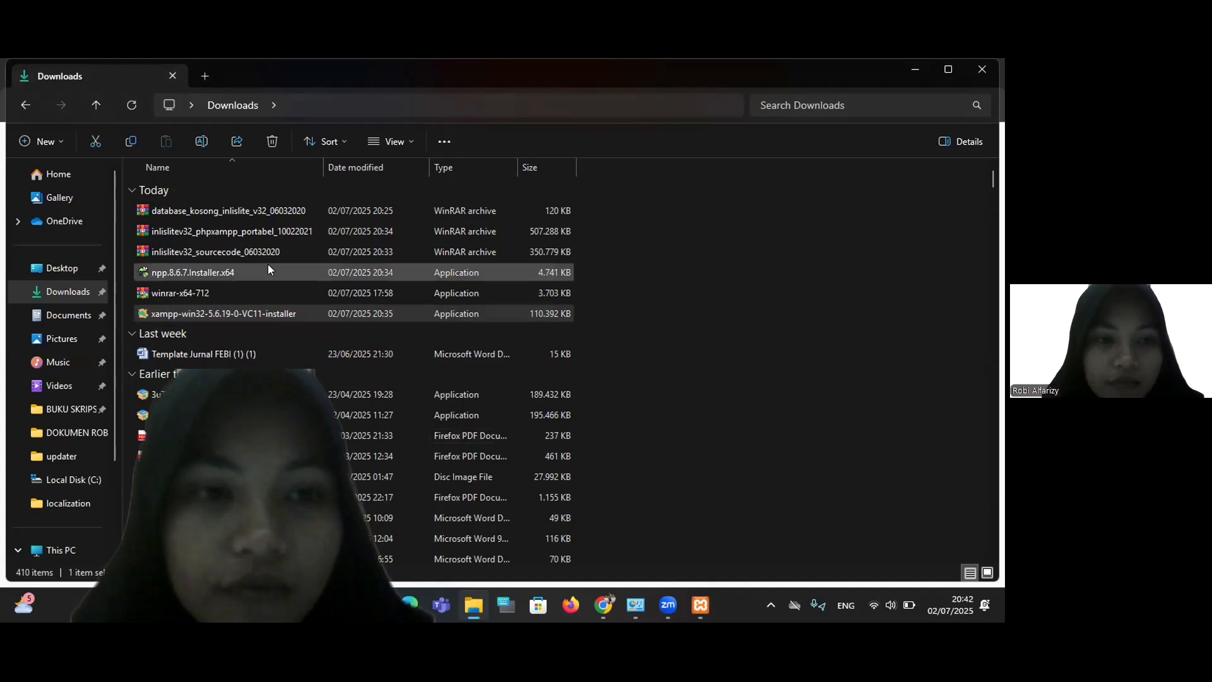
- Extract the inlislitev32_sourcecode_06032020 archive with WinRAR into C:\xampp\htdocs
click(220, 251)
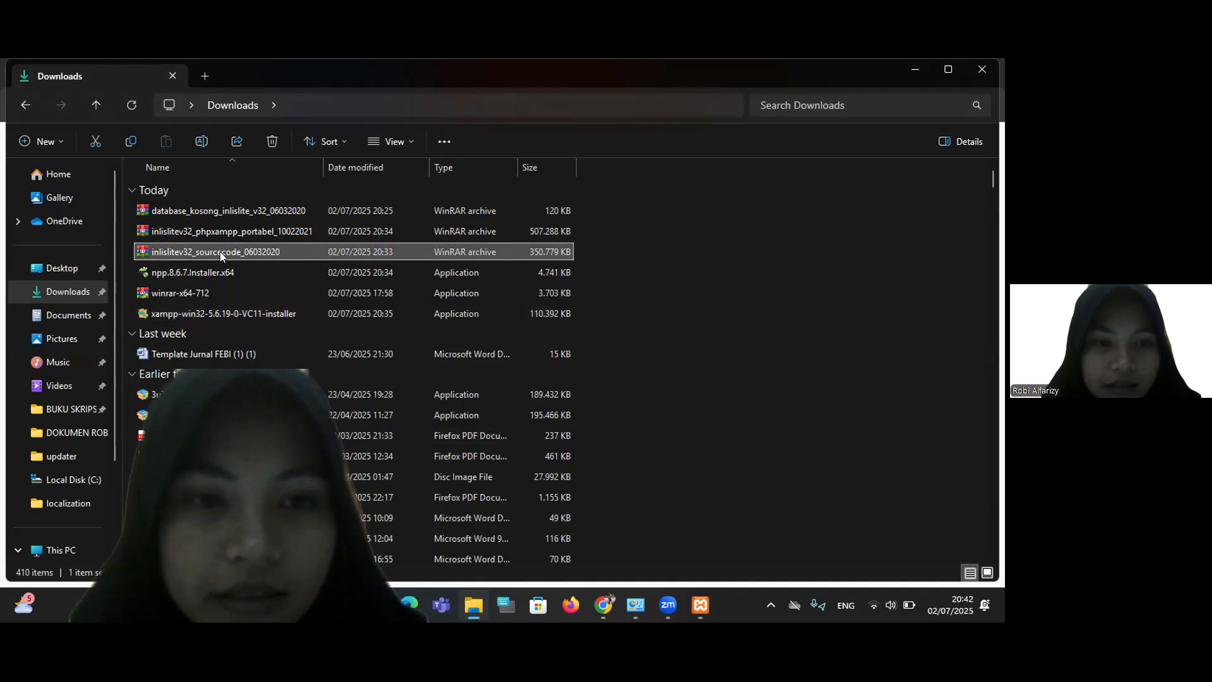
right_click(220, 251)
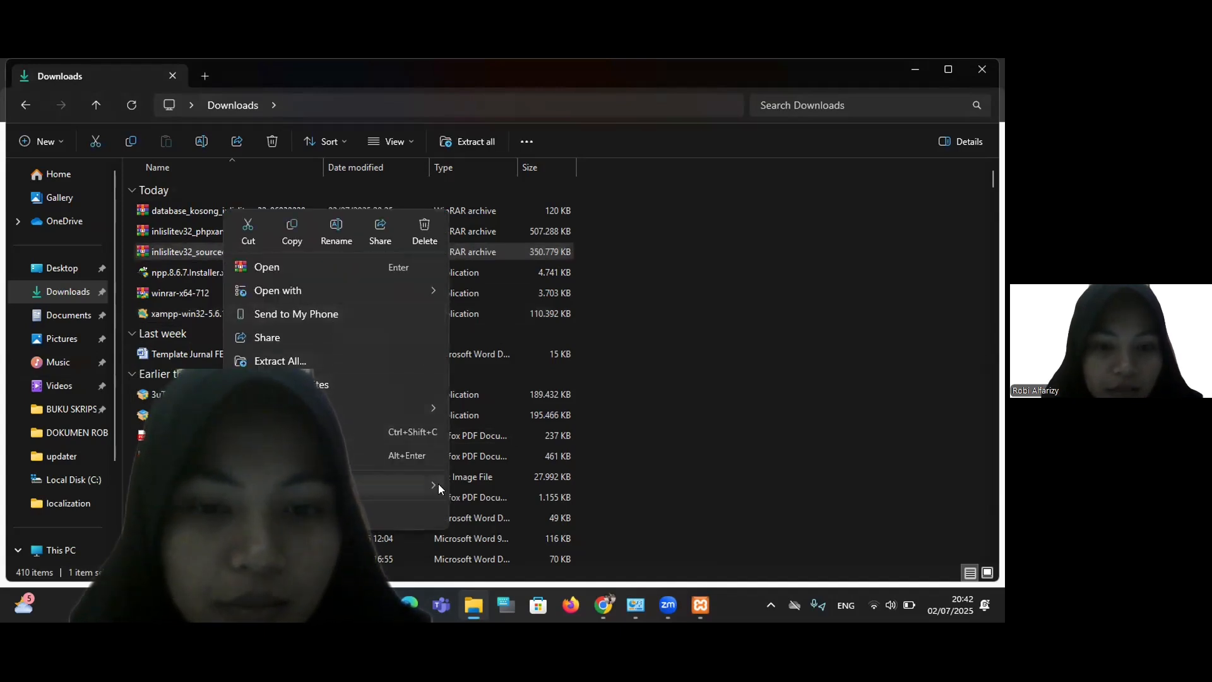
mouse_move(438, 483)
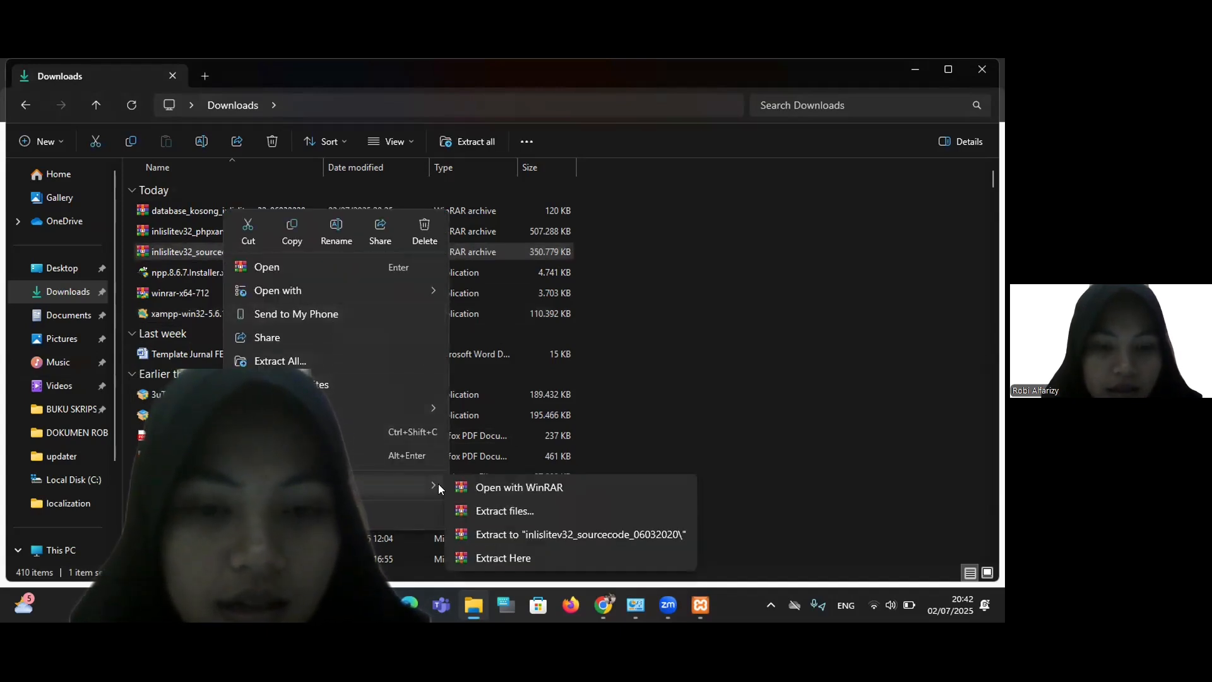
click(509, 514)
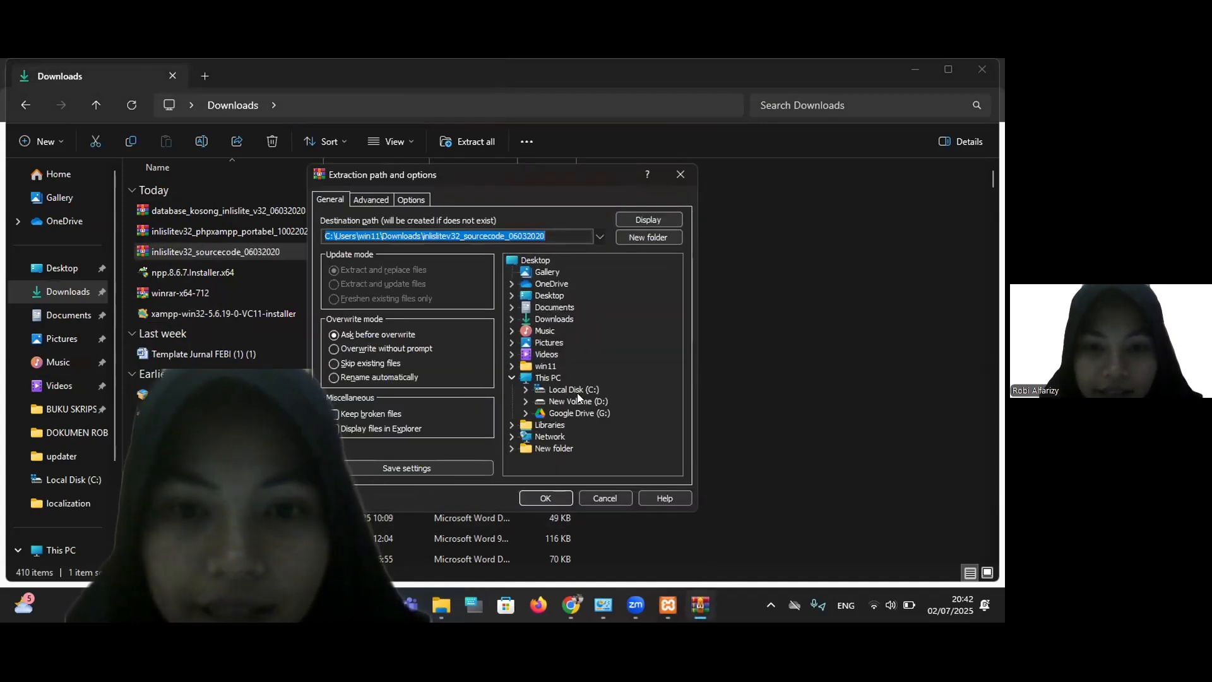
click(524, 387)
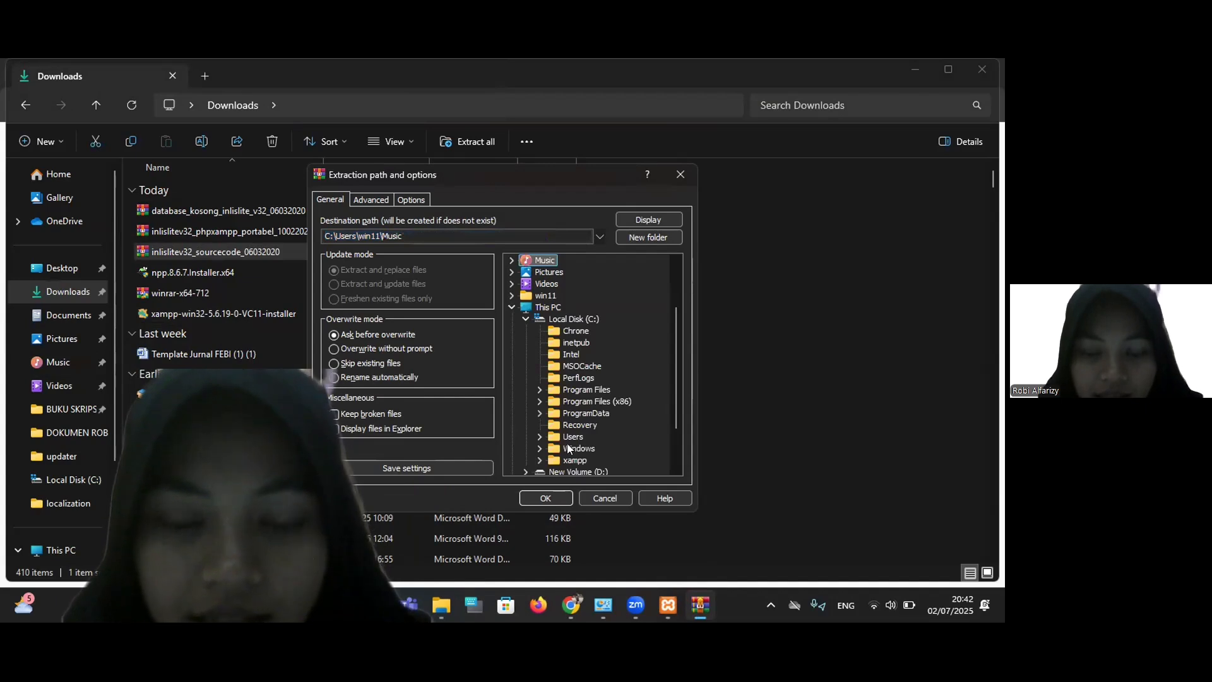
click(538, 459)
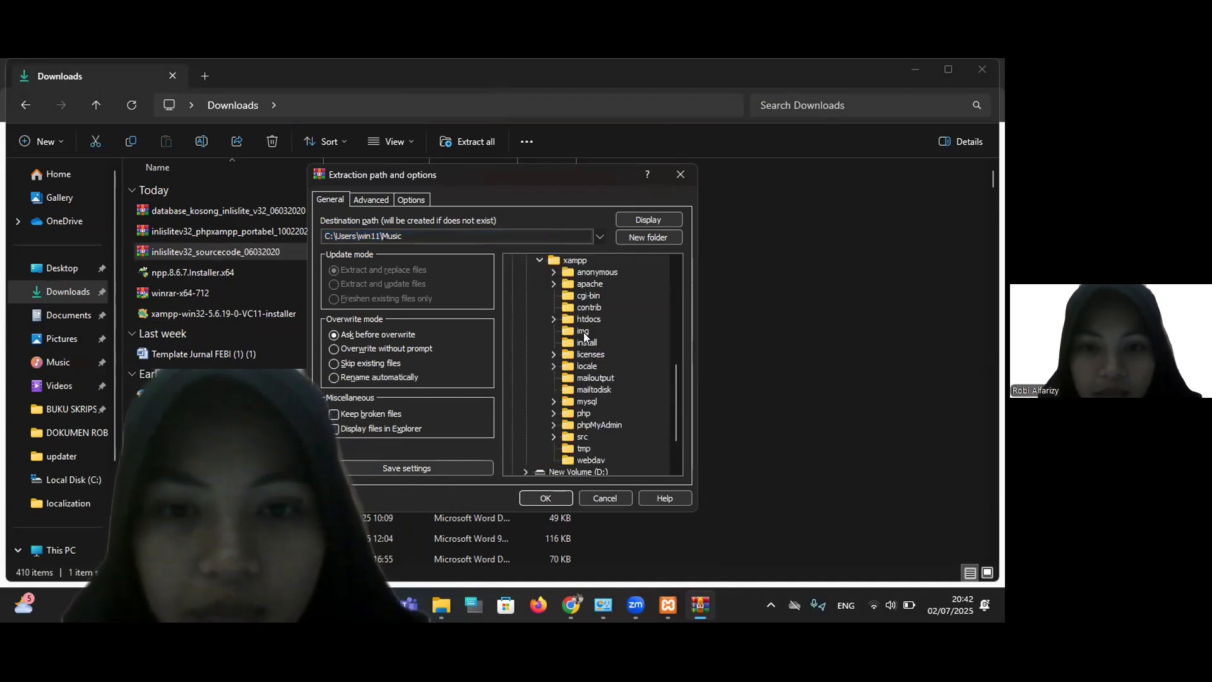
click(590, 315)
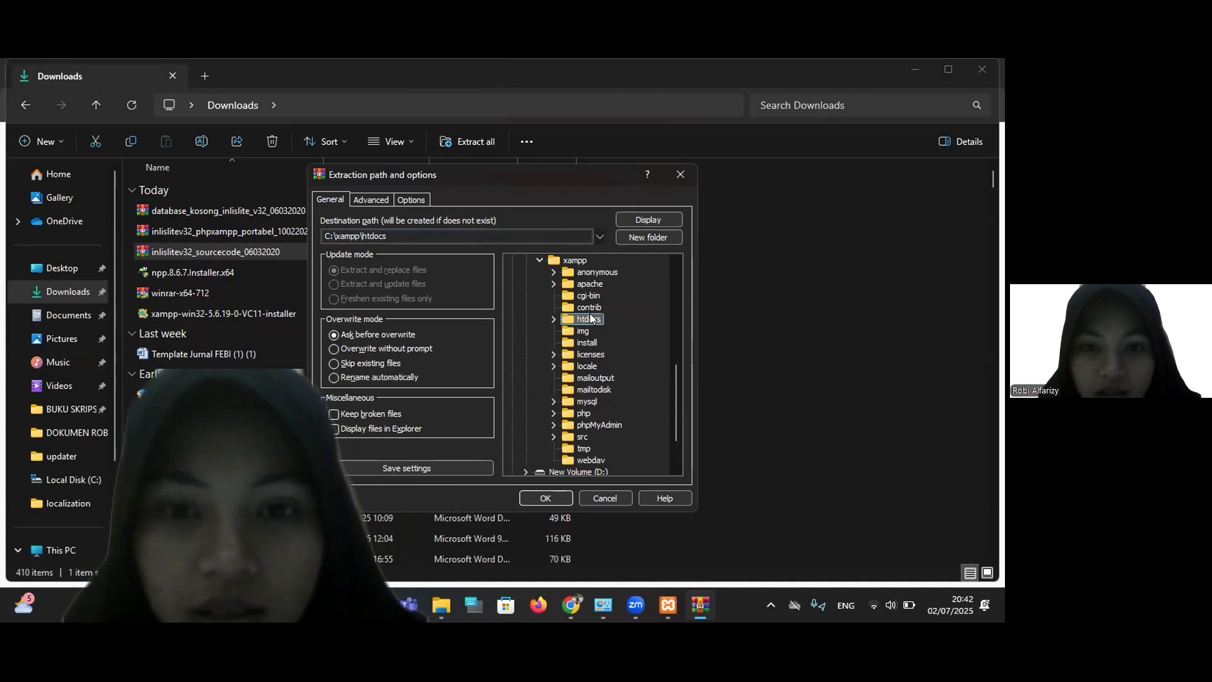
click(544, 498)
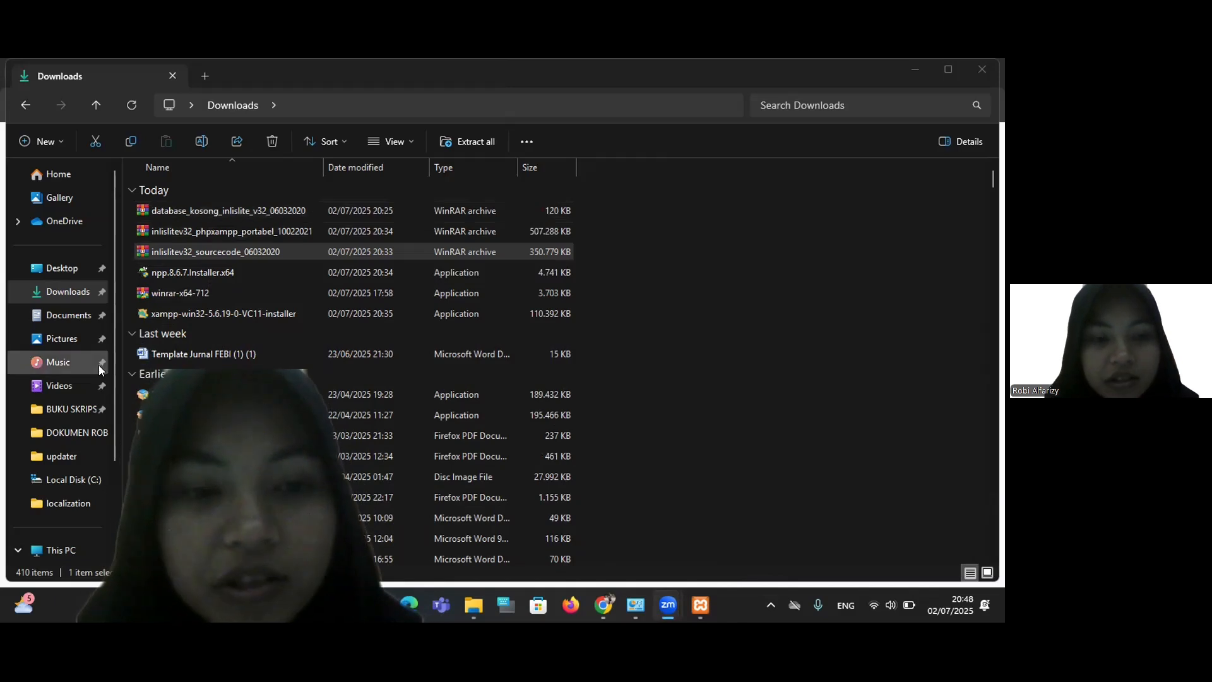
- Open the C:\xampp\htdocs folder in File Explorer
scroll(98, 368, down, 2)
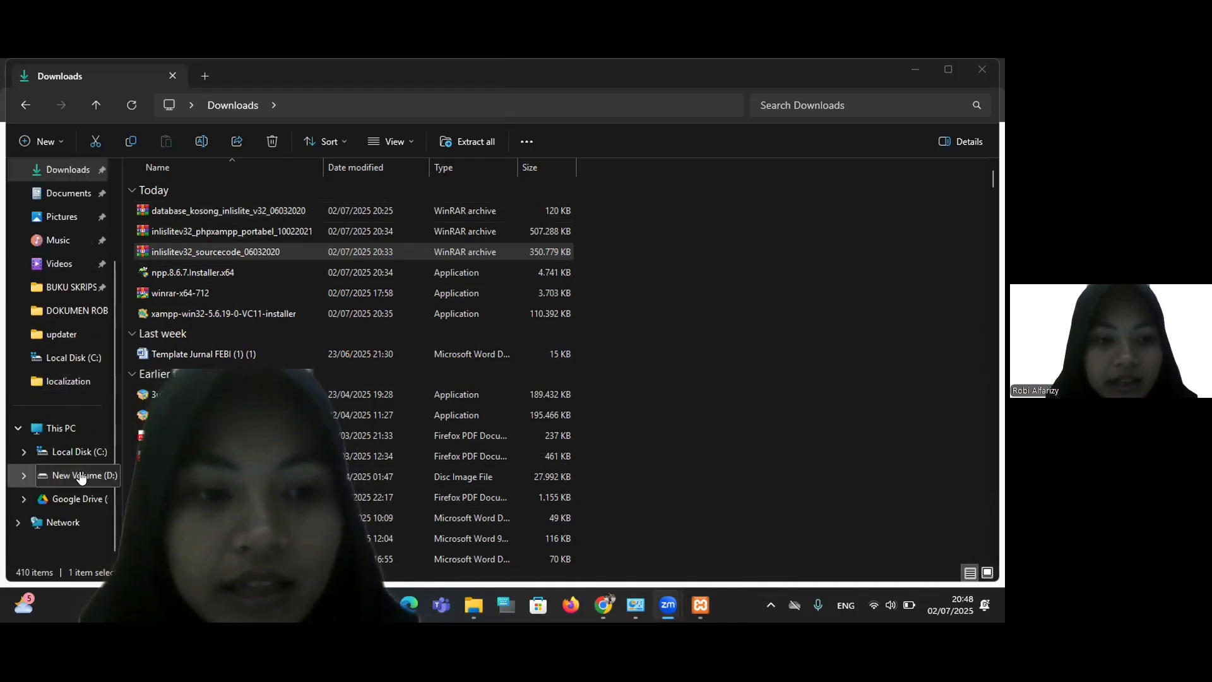
click(87, 451)
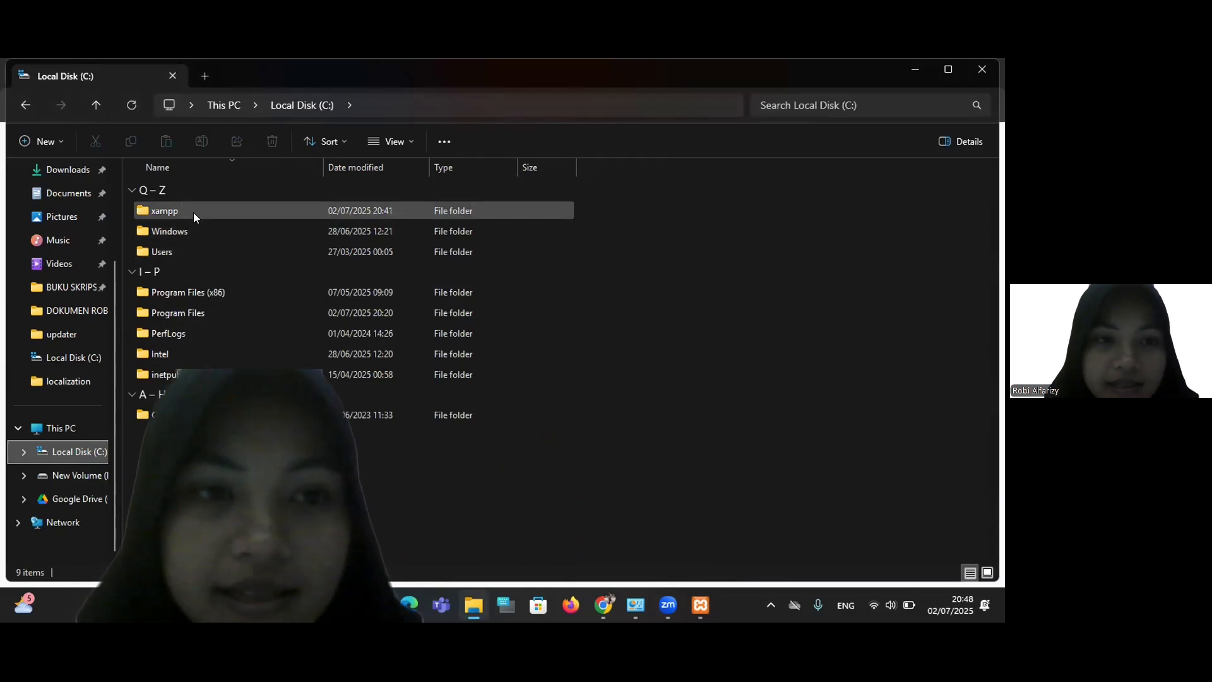
double_click(195, 217)
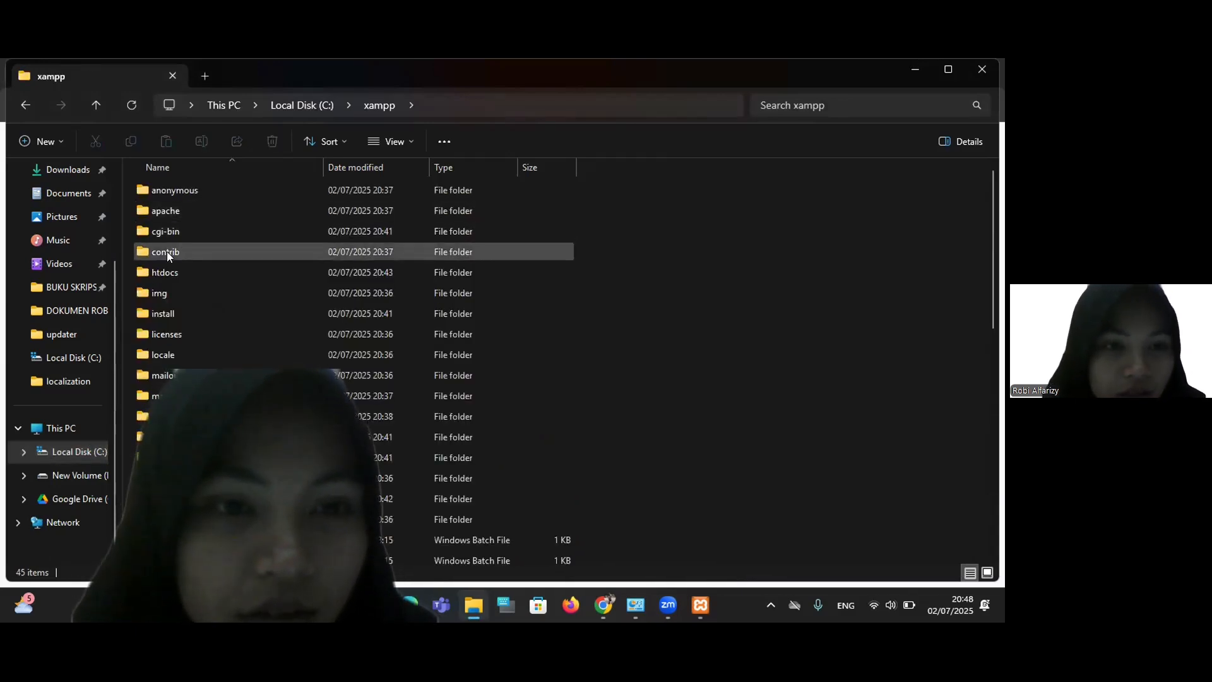
double_click(172, 270)
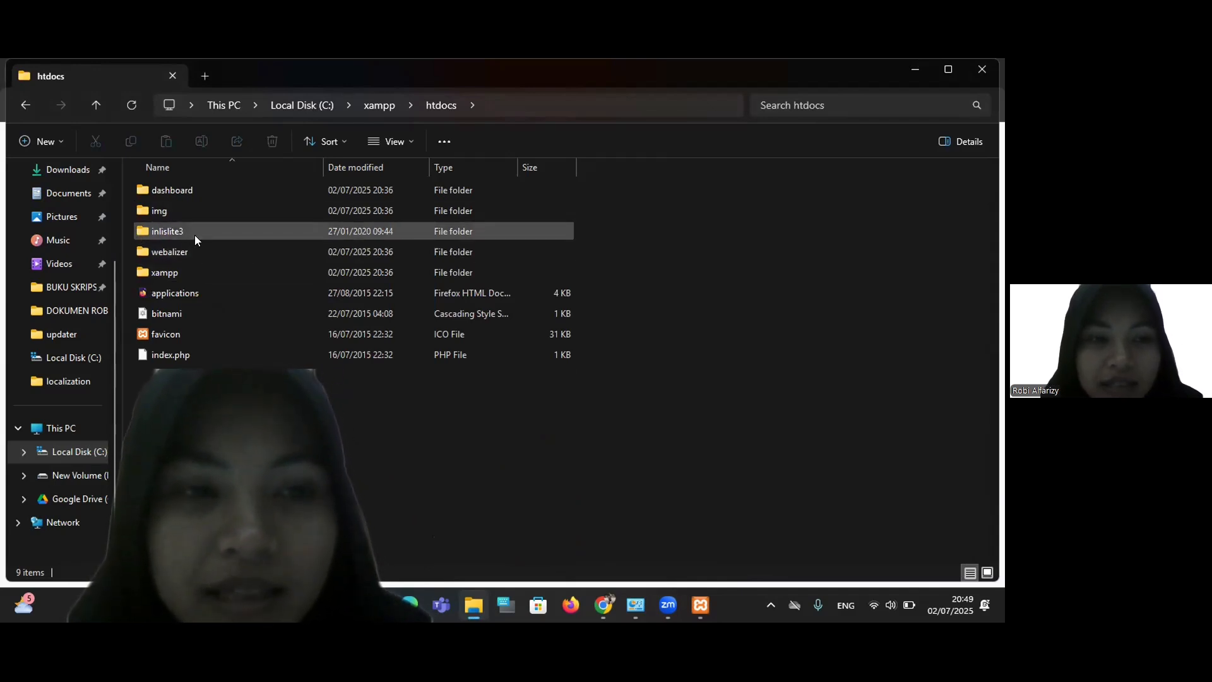
- Rename the inlislite3 folder in htdocs as inlislite
mouse_move(193, 231)
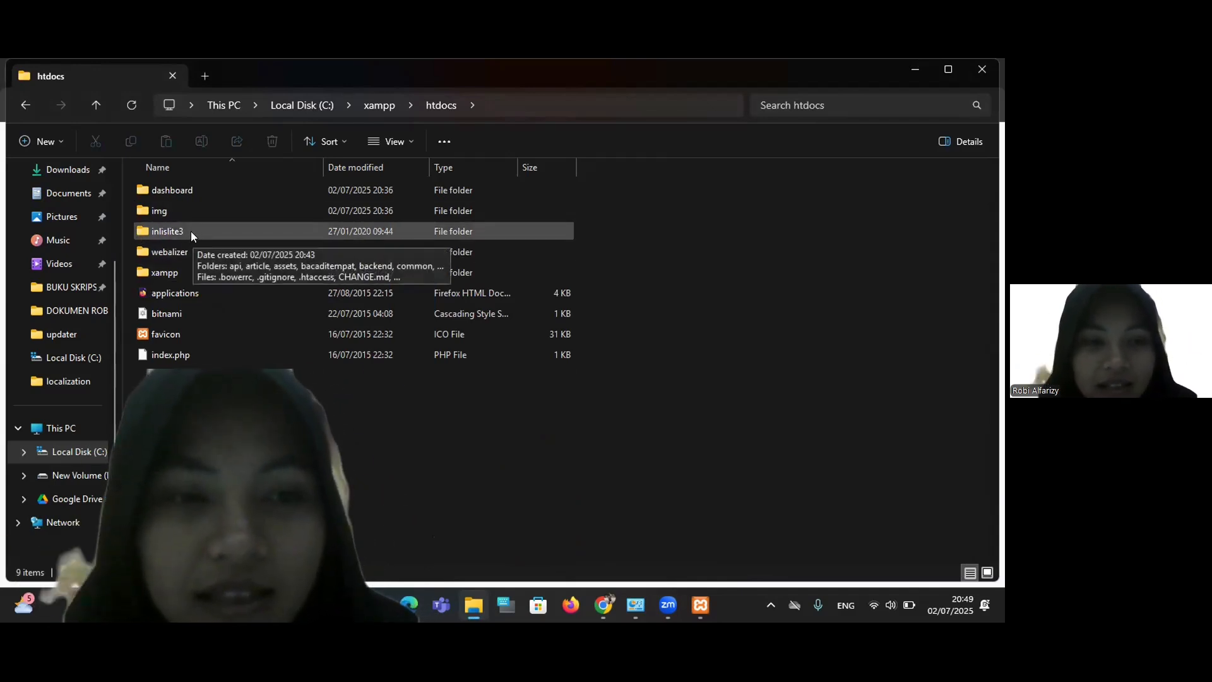
right_click(196, 235)
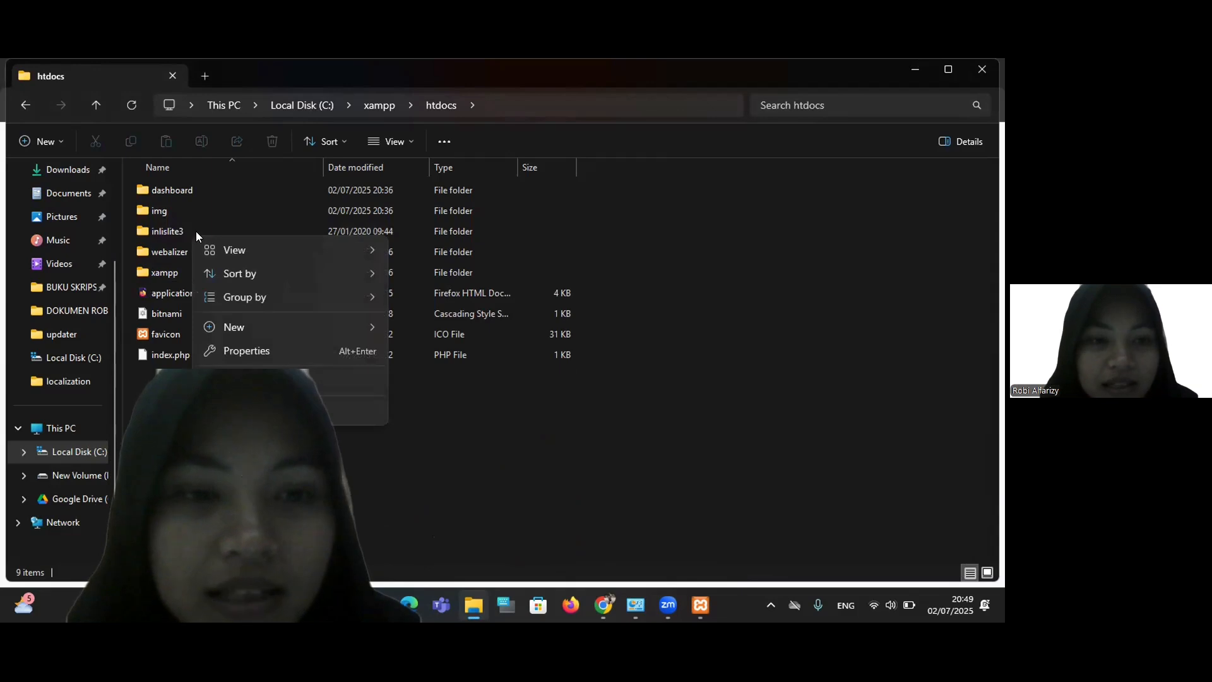
click(178, 231)
right_click(178, 231)
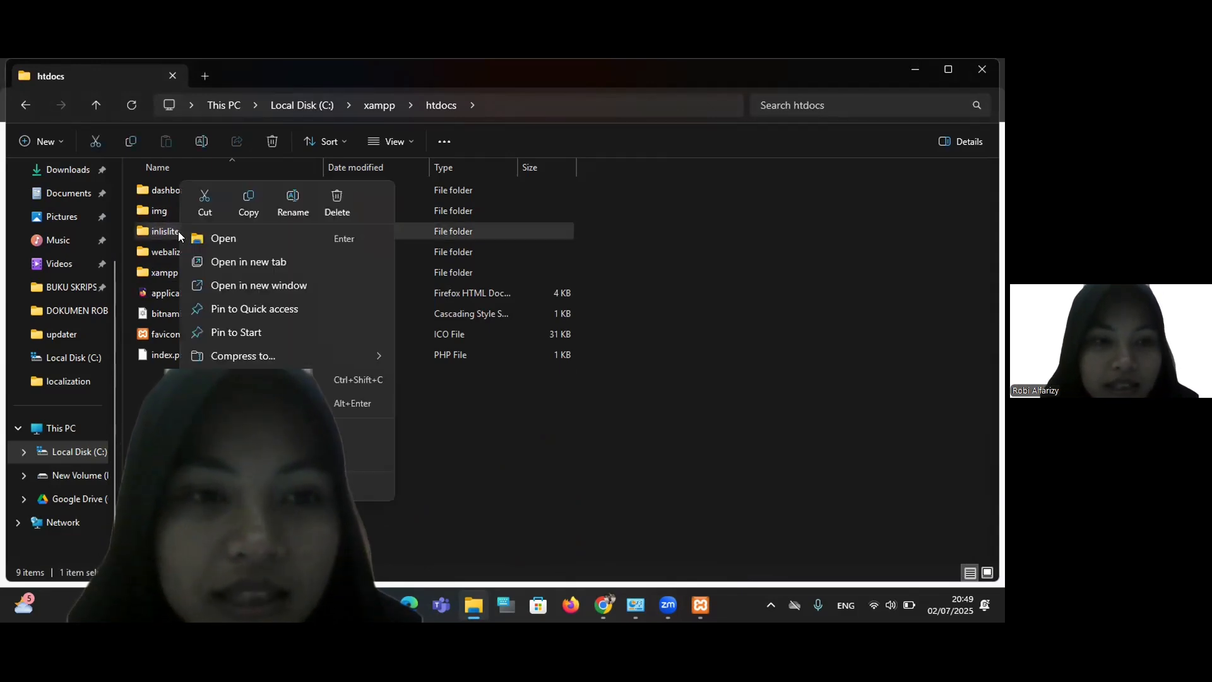
click(294, 200)
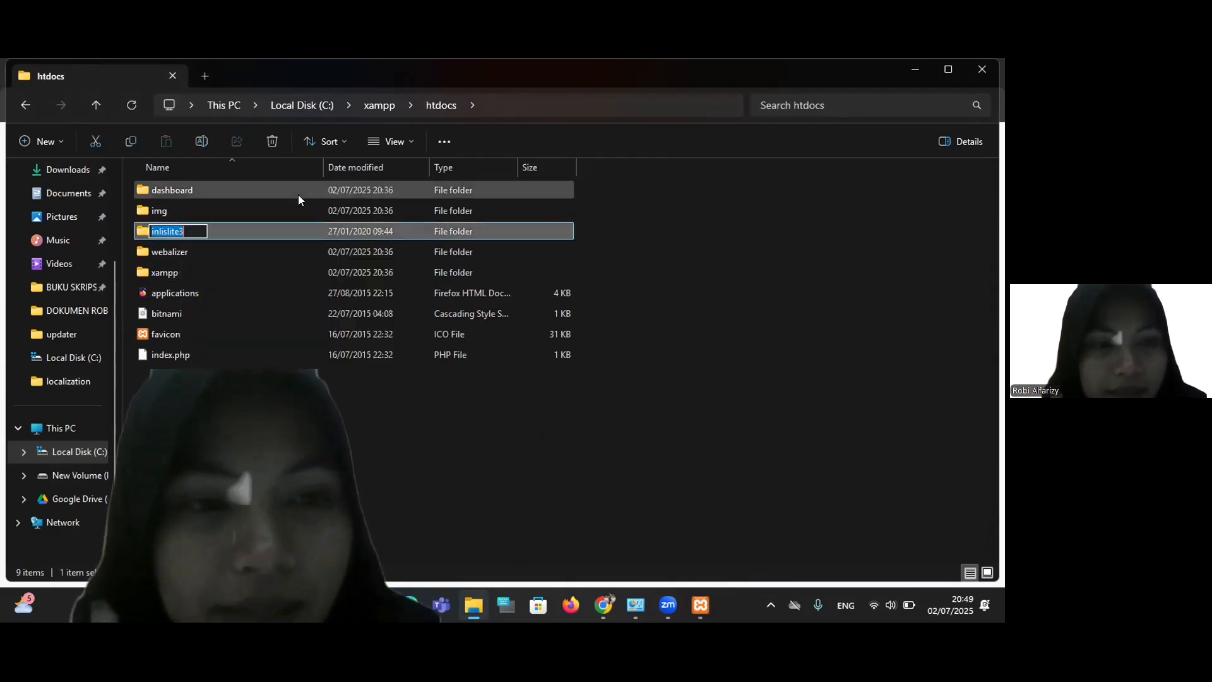
click(181, 228)
key(BackSpace)
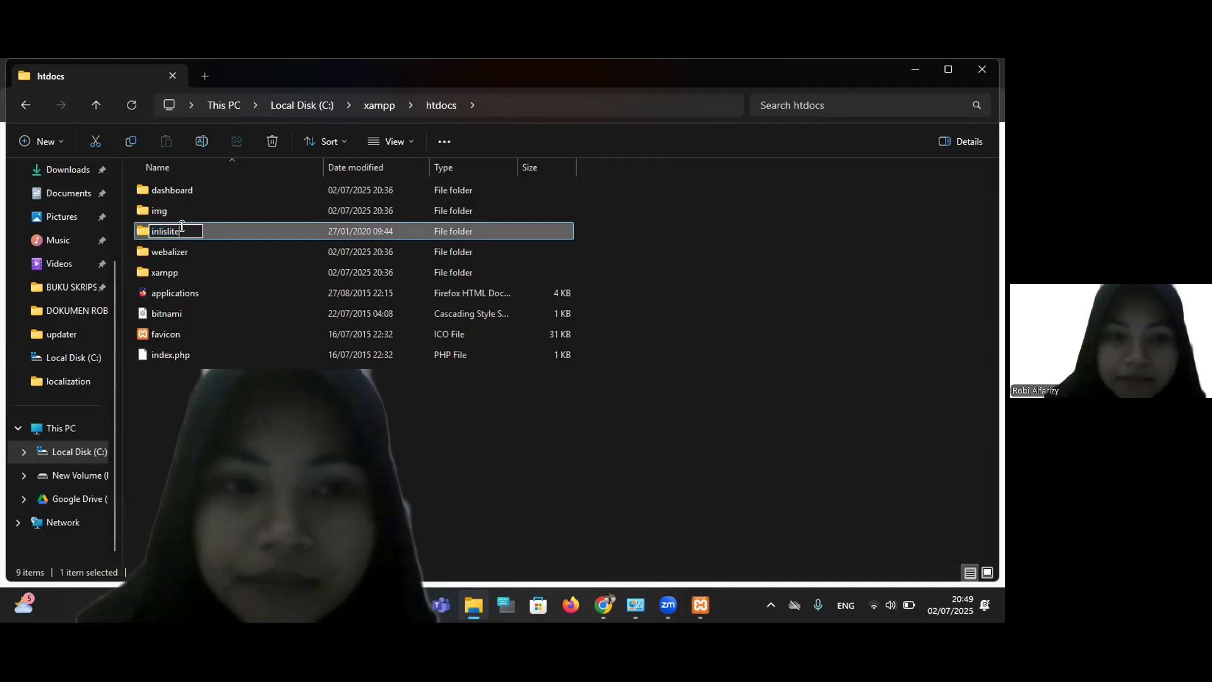
click(378, 444)
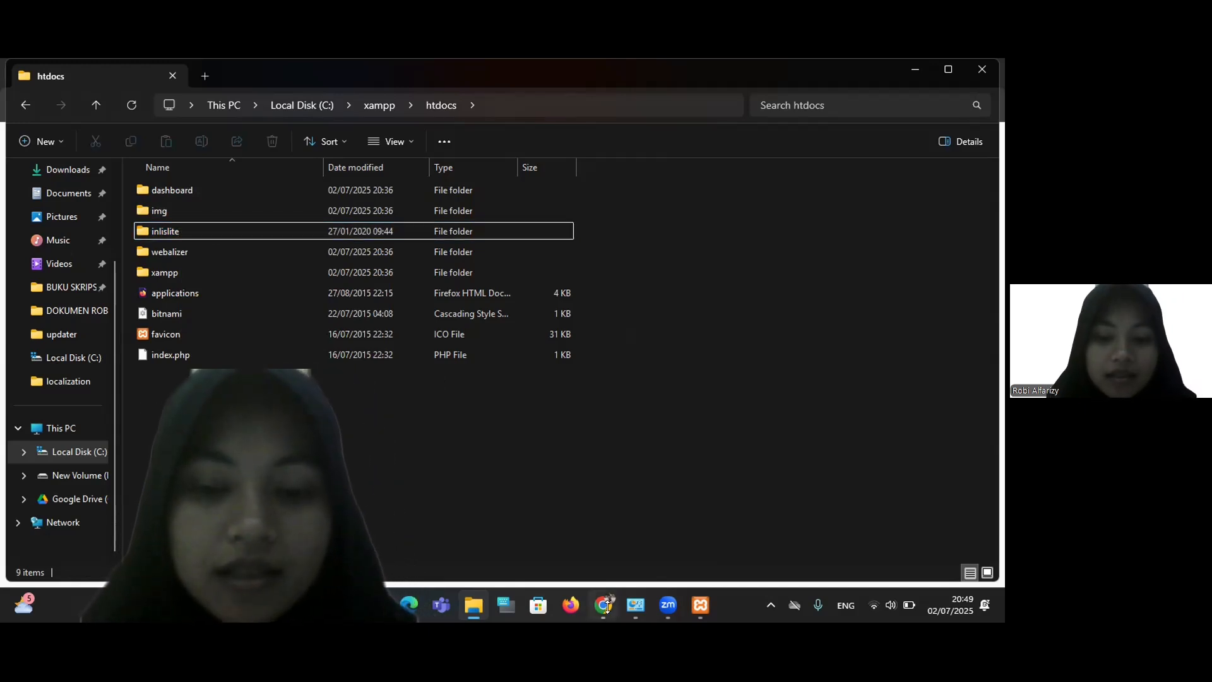
- Switch to Chrome and open phpMyAdmin's databases page in a new tab through the XAMPP dashboard at localhost/dashboard
mouse_move(605, 607)
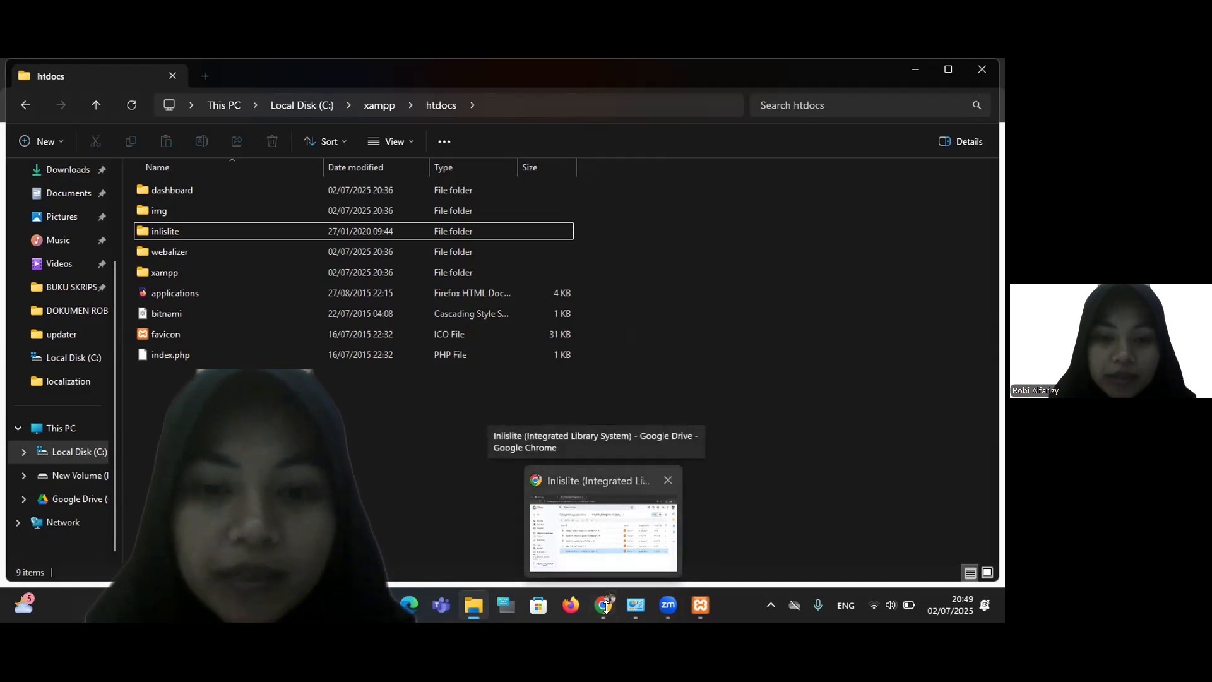
click(604, 608)
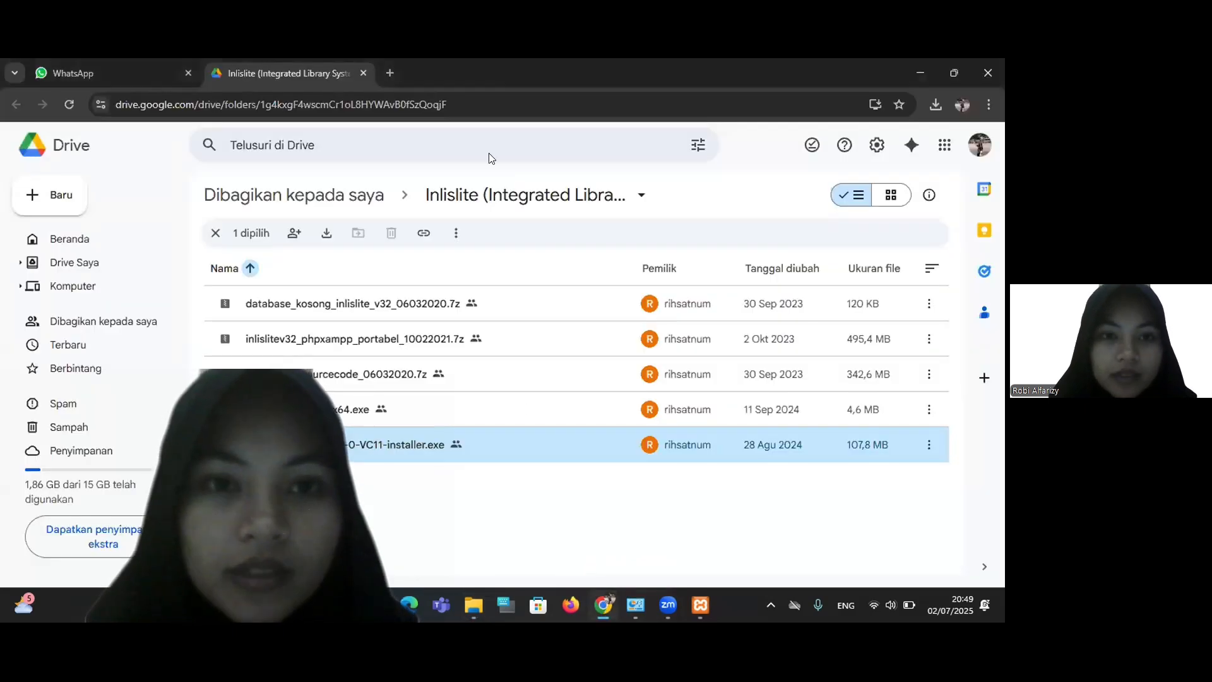
click(390, 73)
click(383, 103)
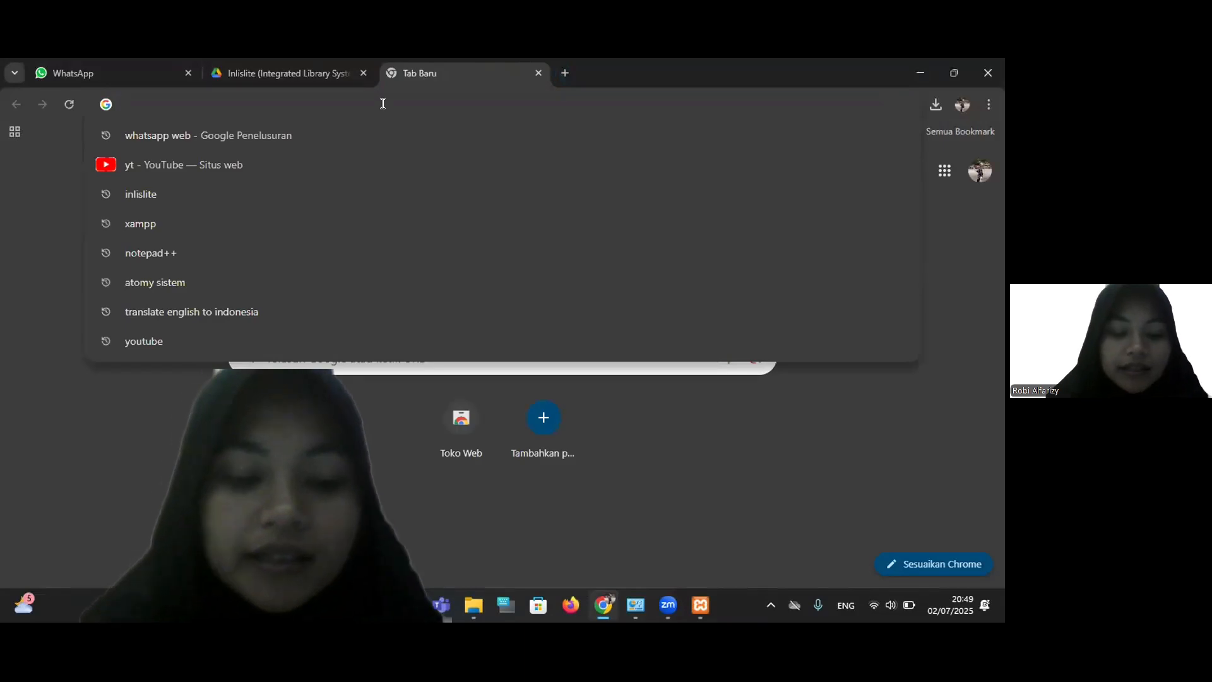
text(xampp)
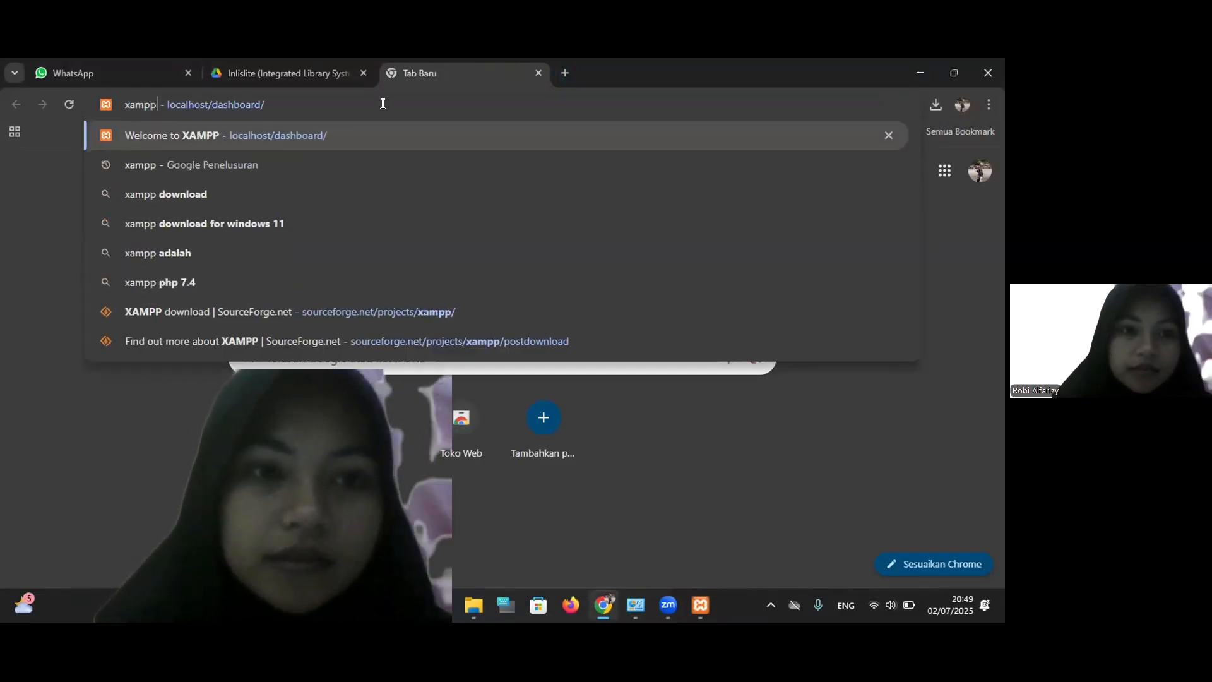
click(182, 129)
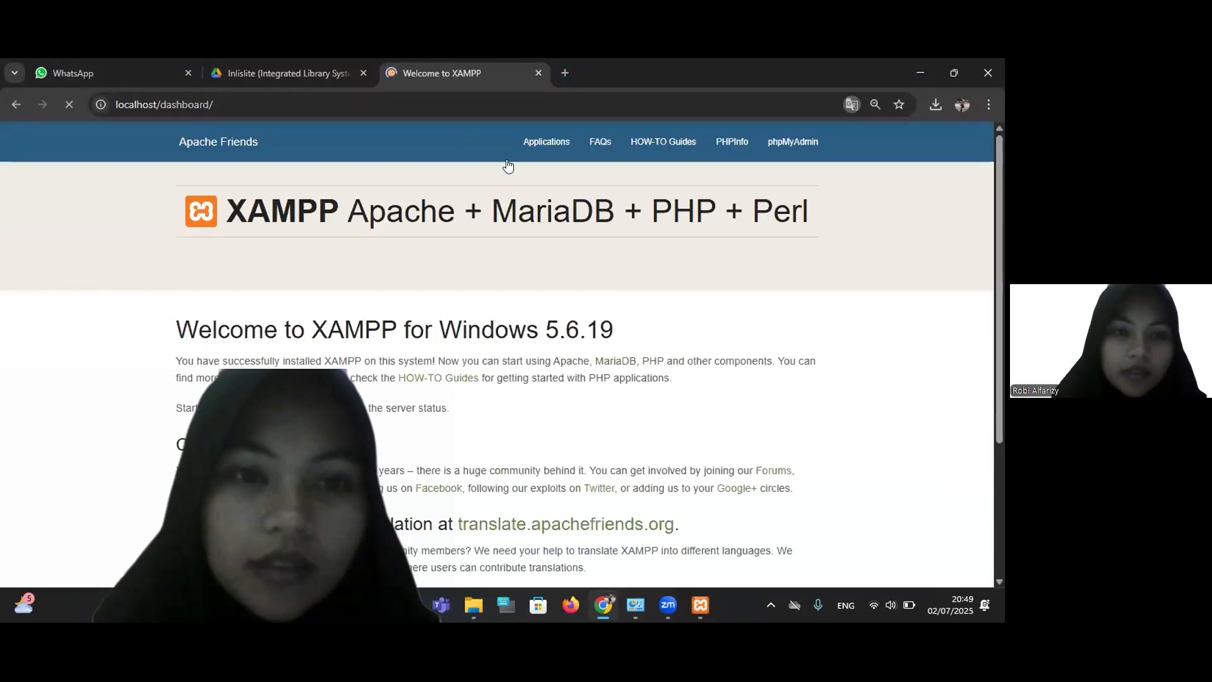
click(896, 140)
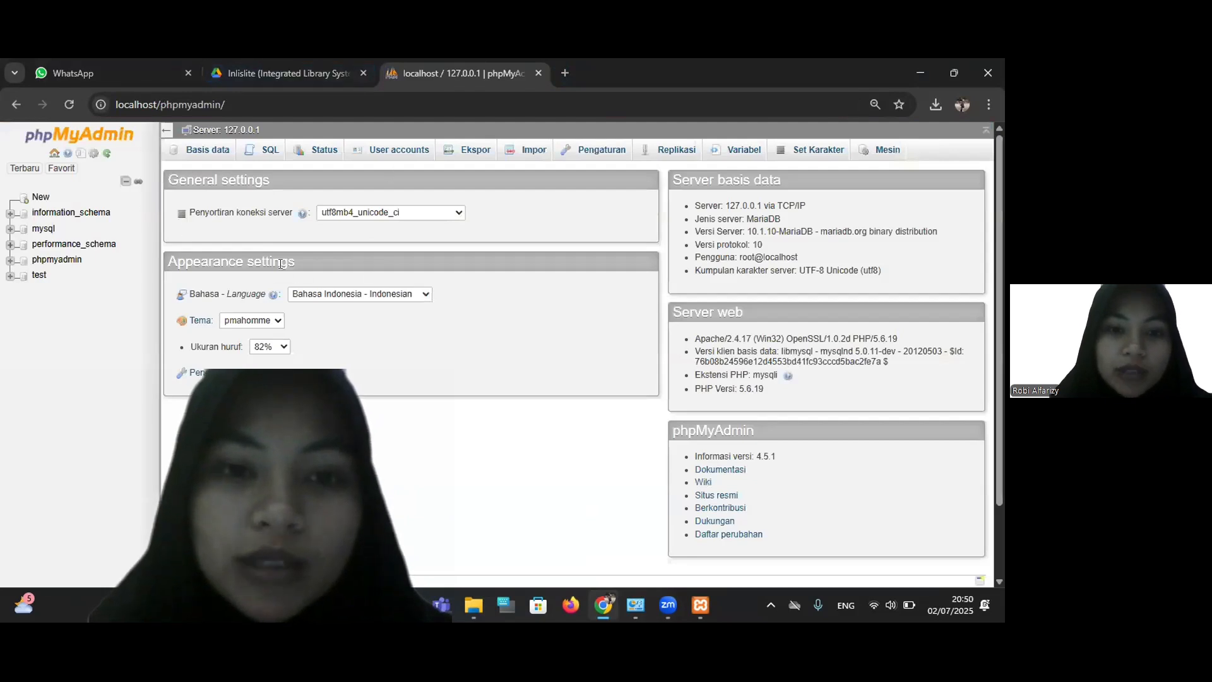
click(199, 158)
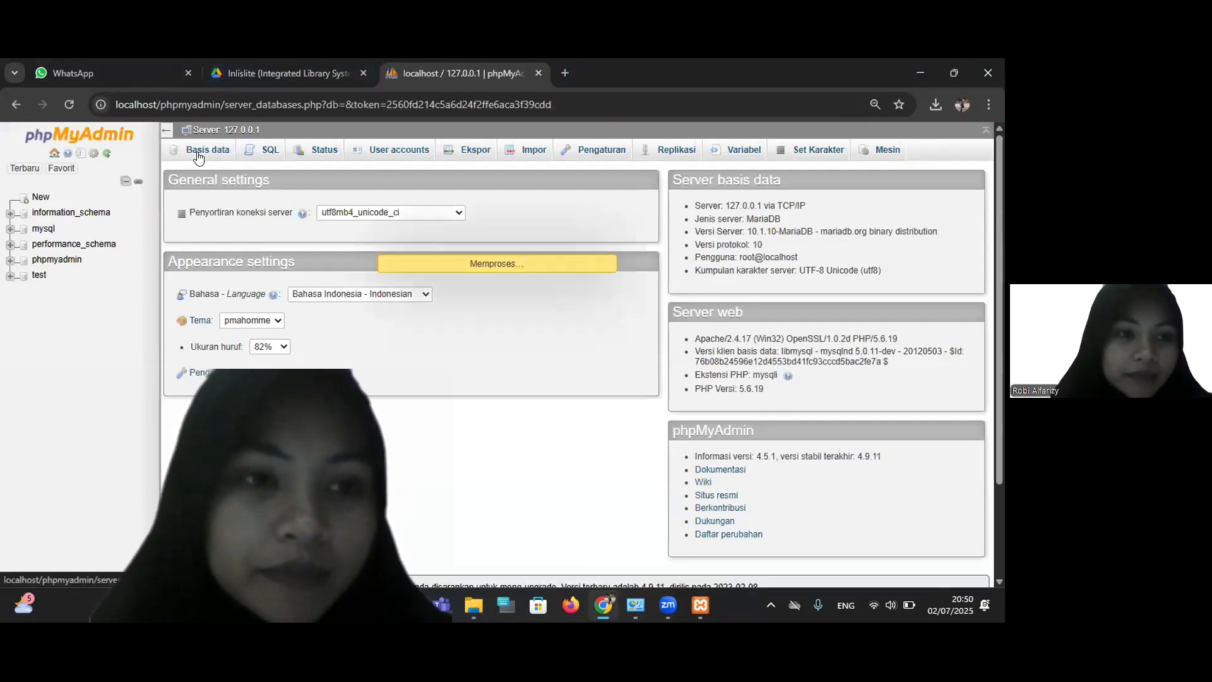
- Create a new database named inlislite and open its import page
click(238, 239)
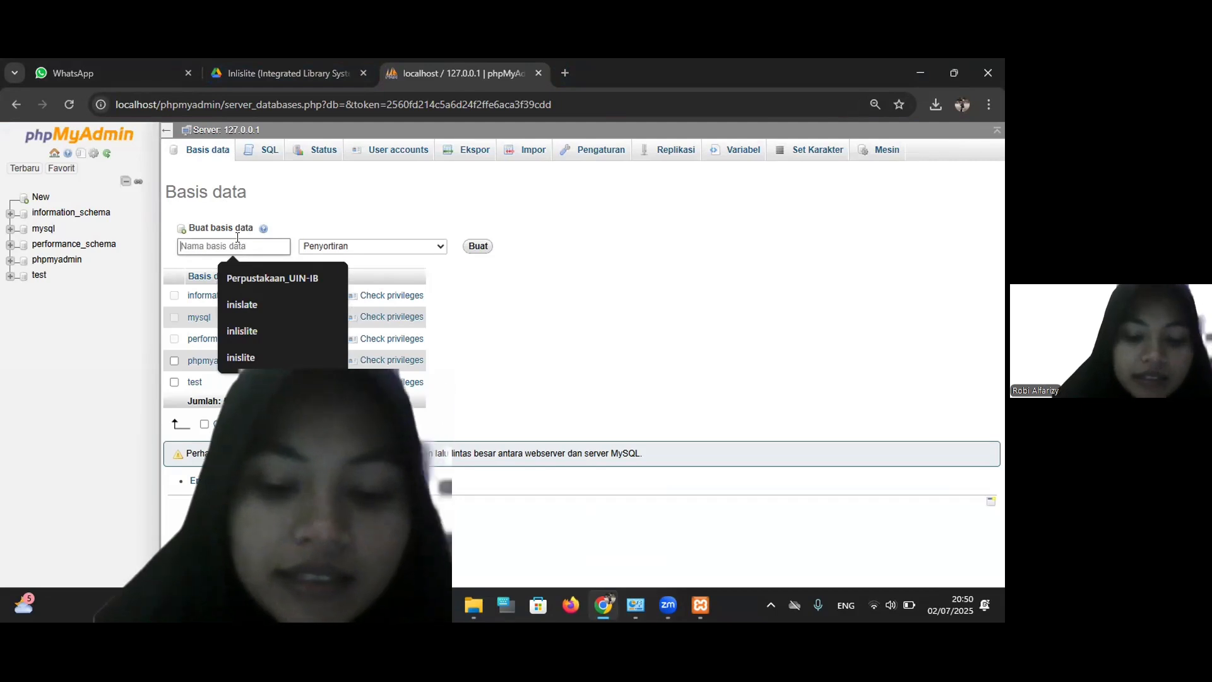
text(in)
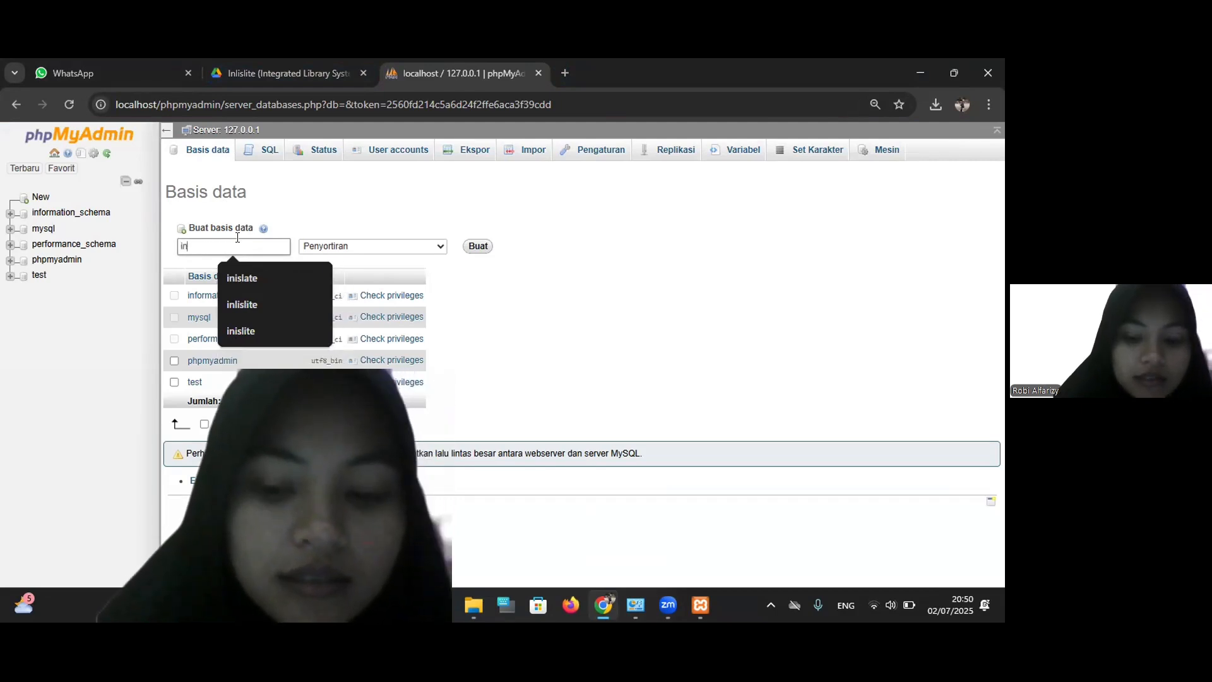
text(lisl)
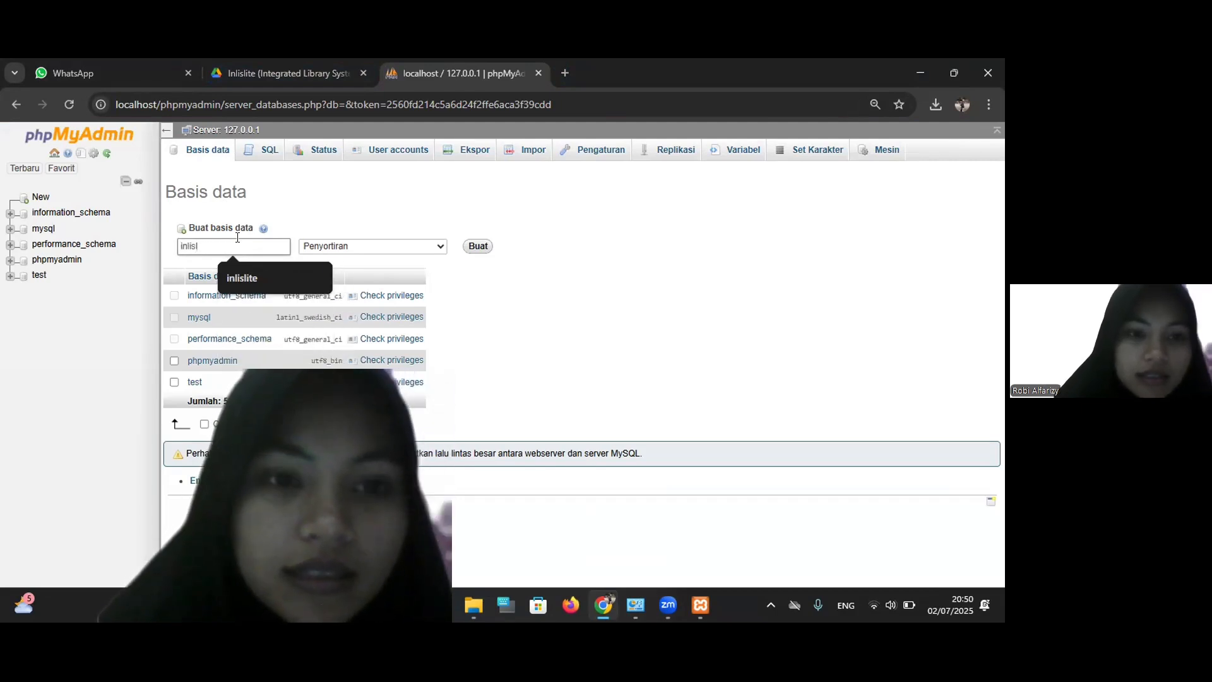
text(i)
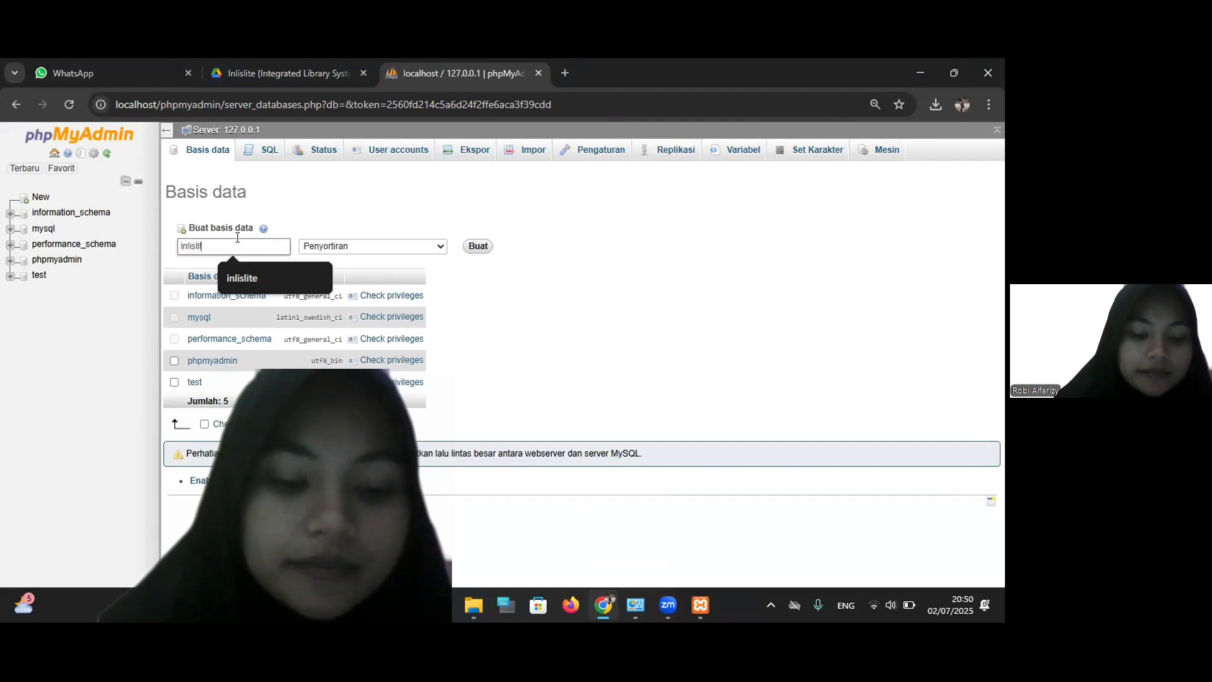
text(te)
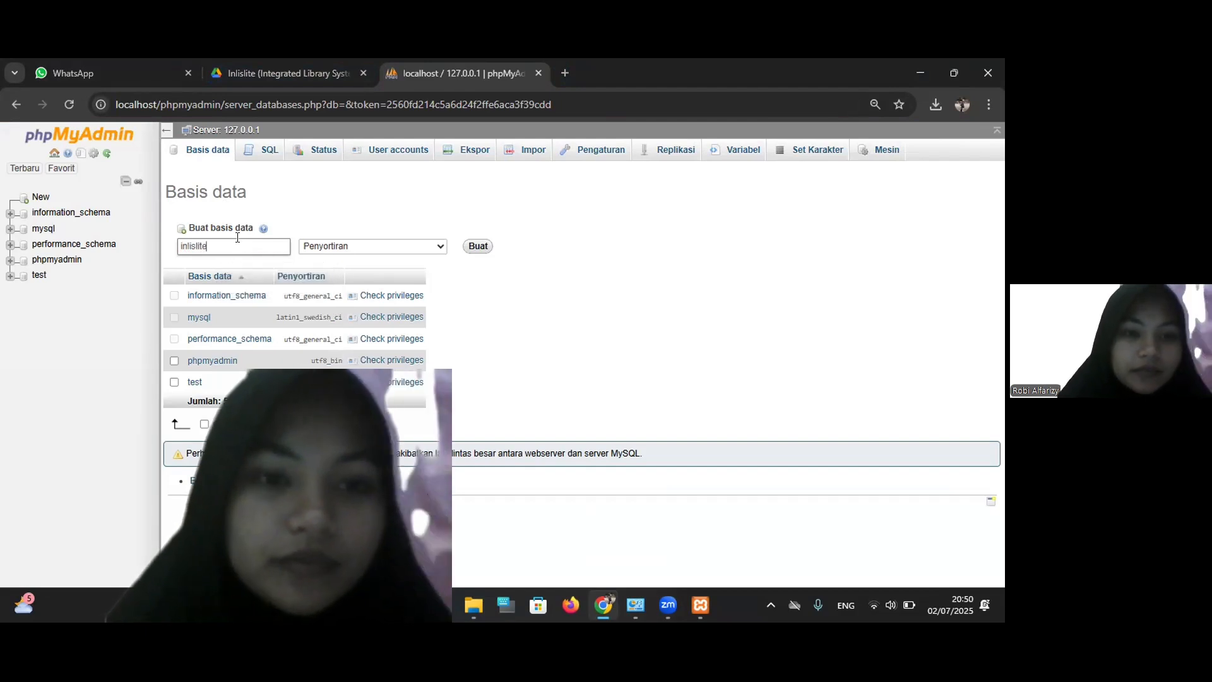
click(468, 250)
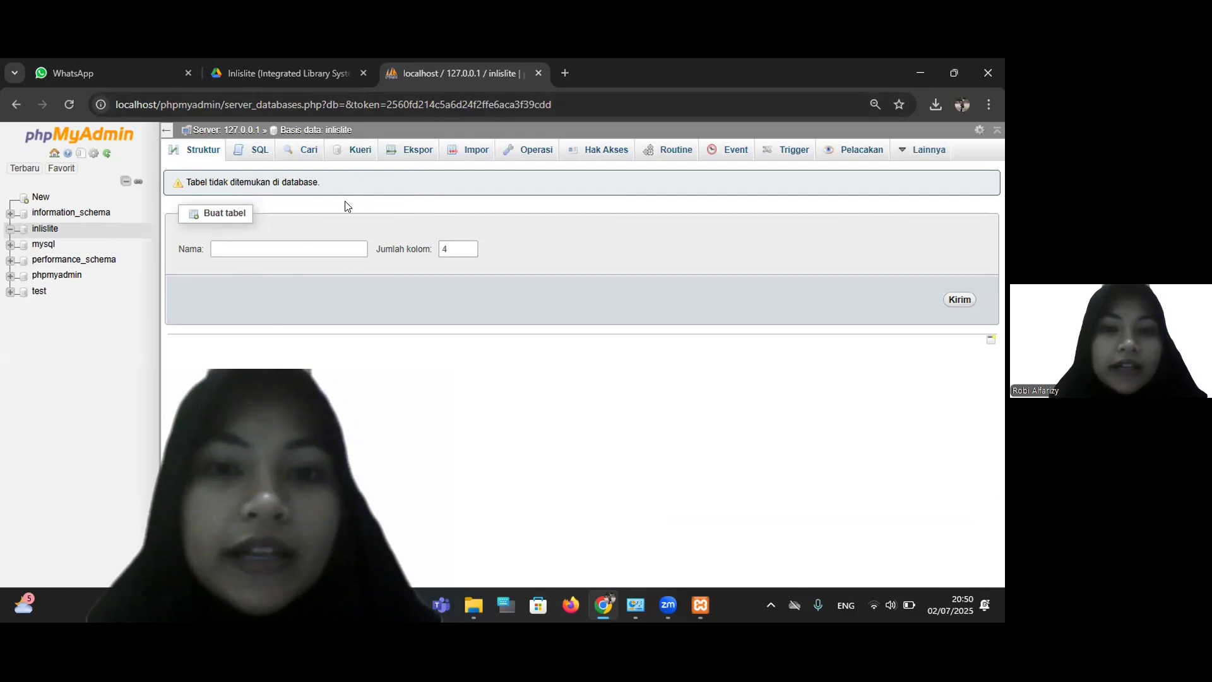
click(475, 154)
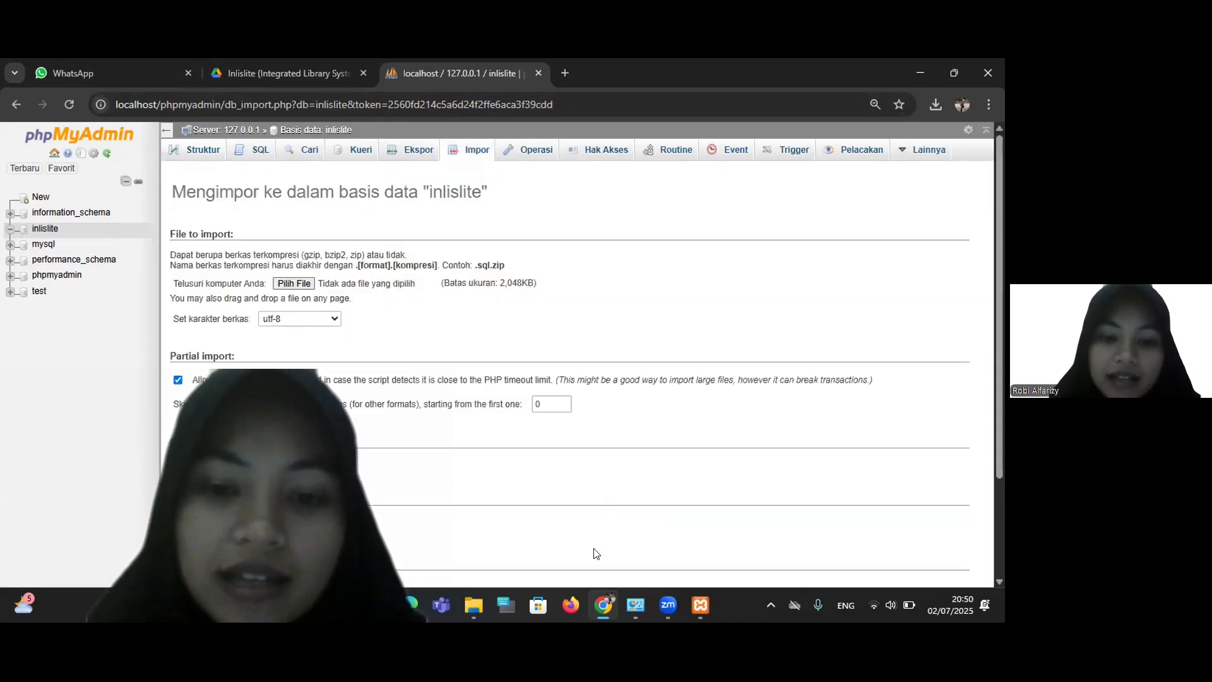
- Switch to File Explorer and extract the database_kosong_inlislite_v32_06032020 archive directly into Downloads with WinRAR, replacing the existing inlislite_v3.sql
click(473, 606)
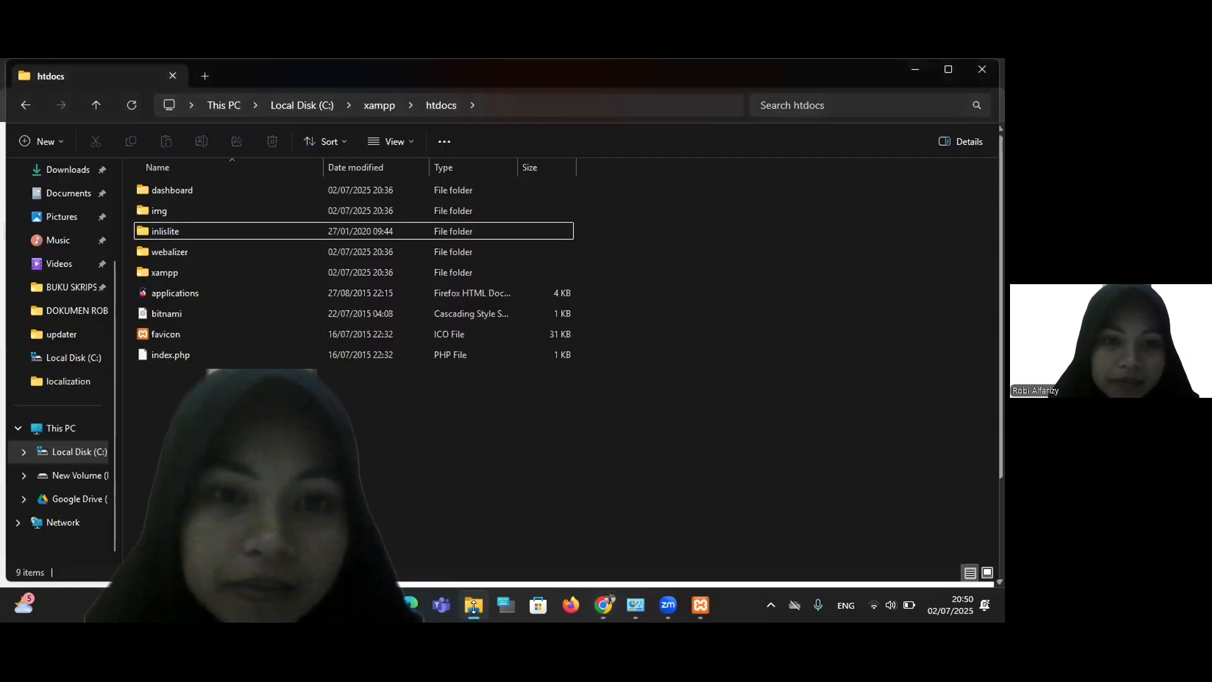
click(66, 173)
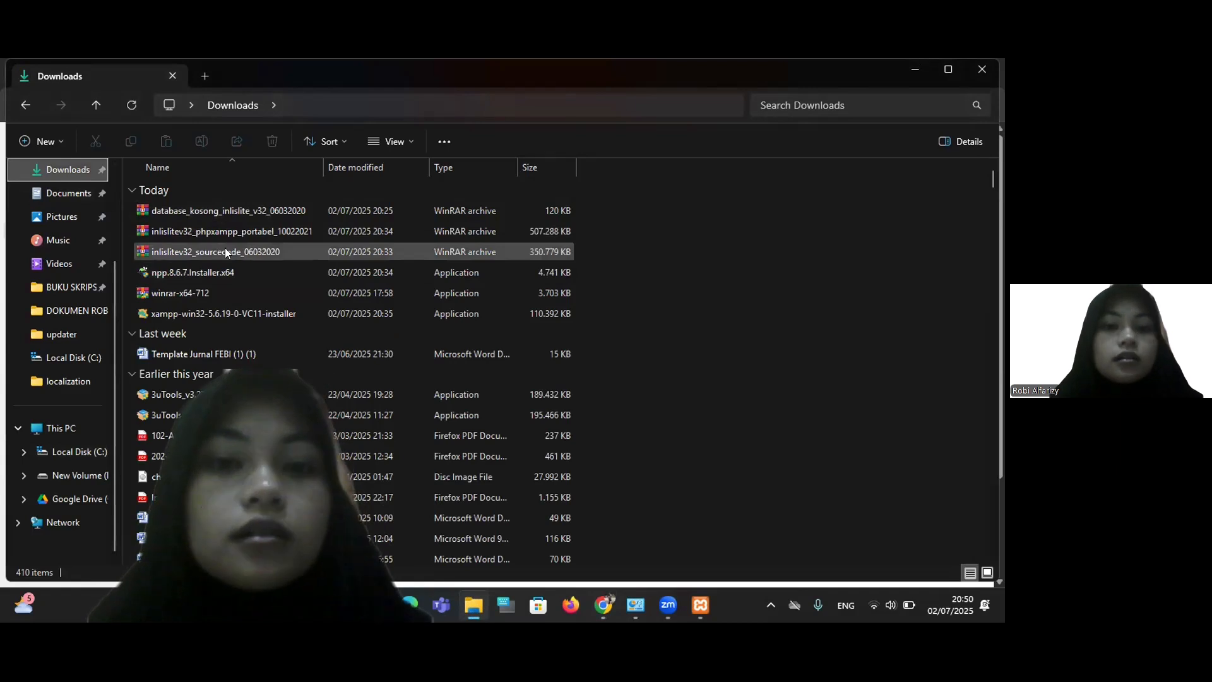
right_click(225, 210)
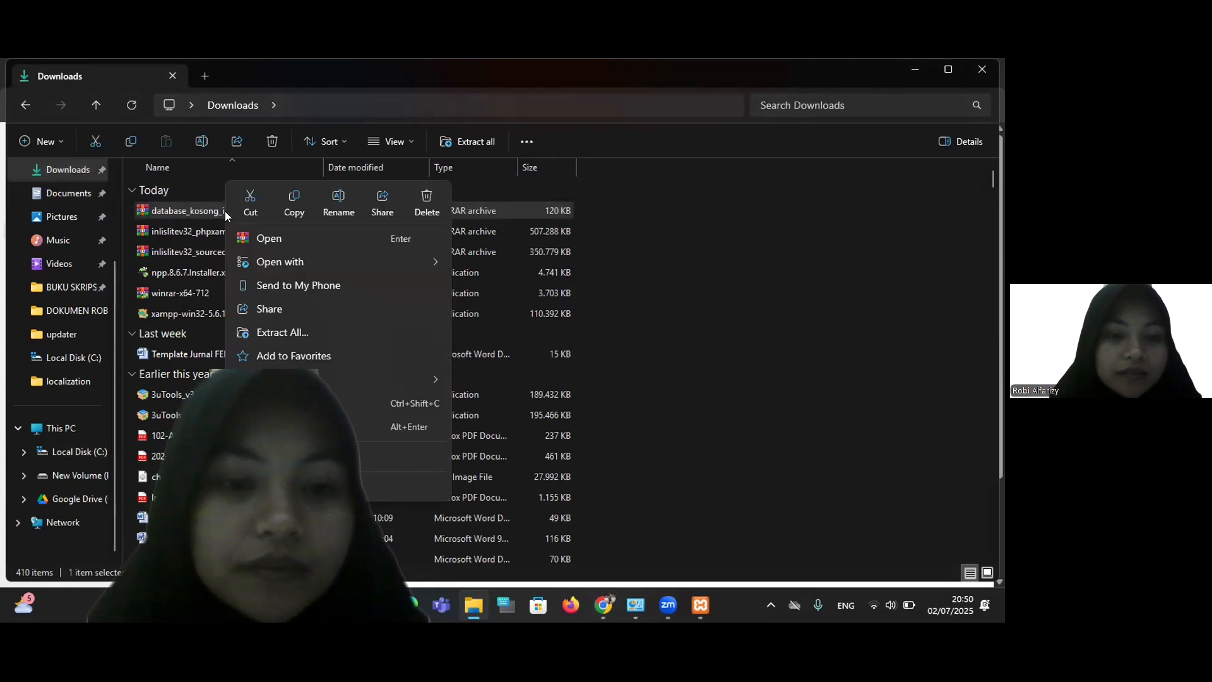
mouse_move(424, 460)
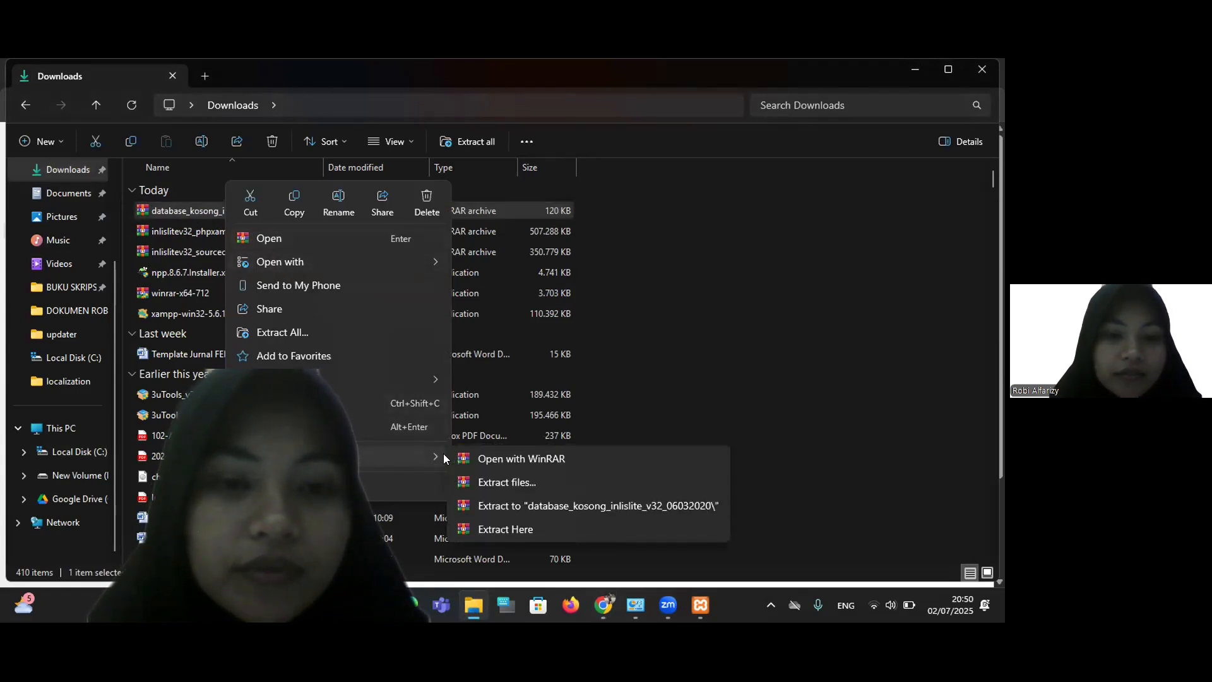
click(507, 530)
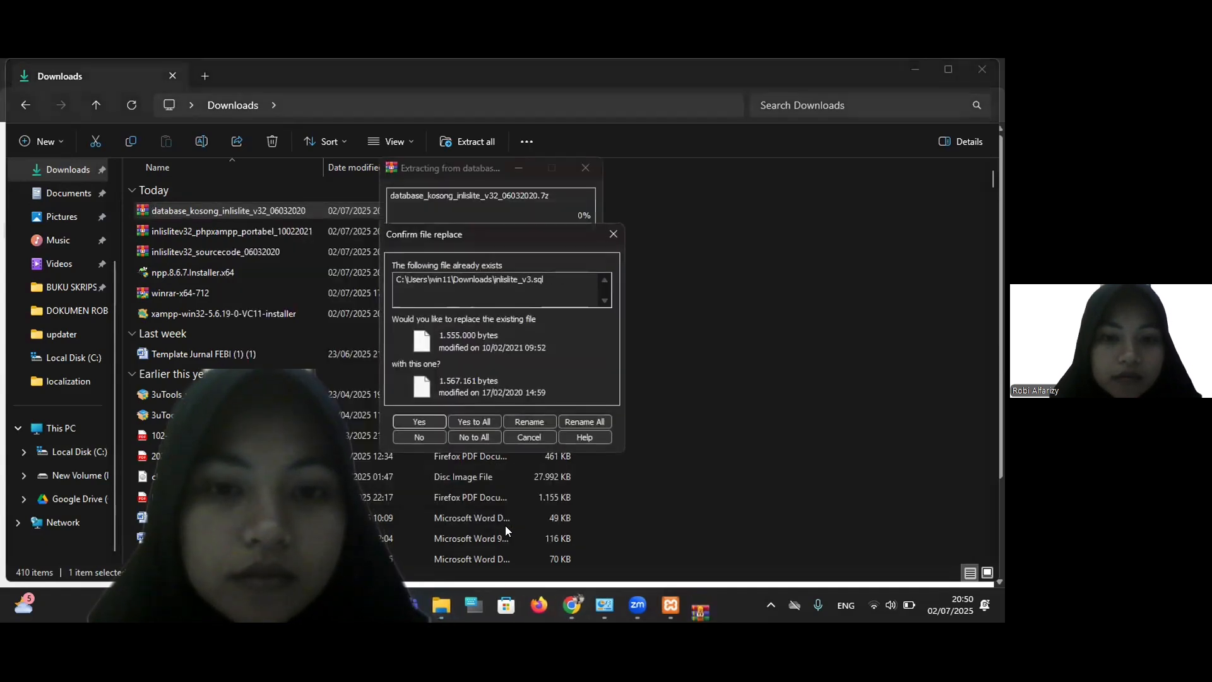
click(414, 415)
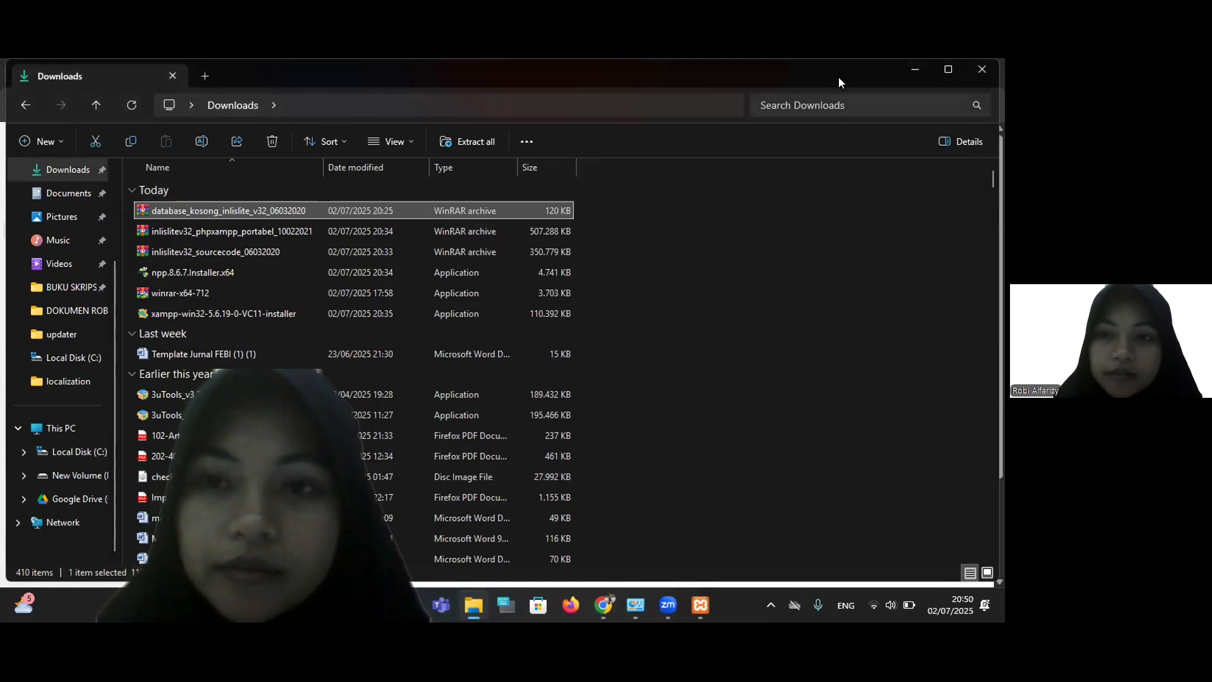
- Look for the extracted SQL file in Downloads by searching for "inli", browsing the folder and searching for "inlis"
click(830, 103)
text(i)
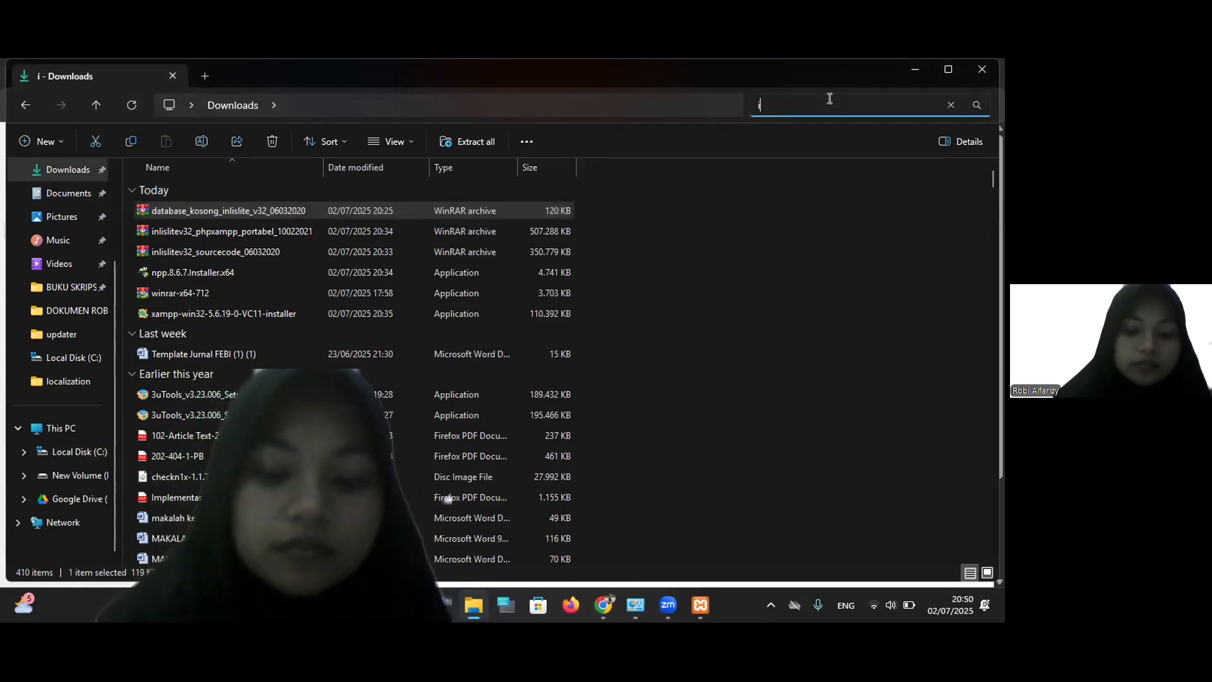
key(BackSpace)
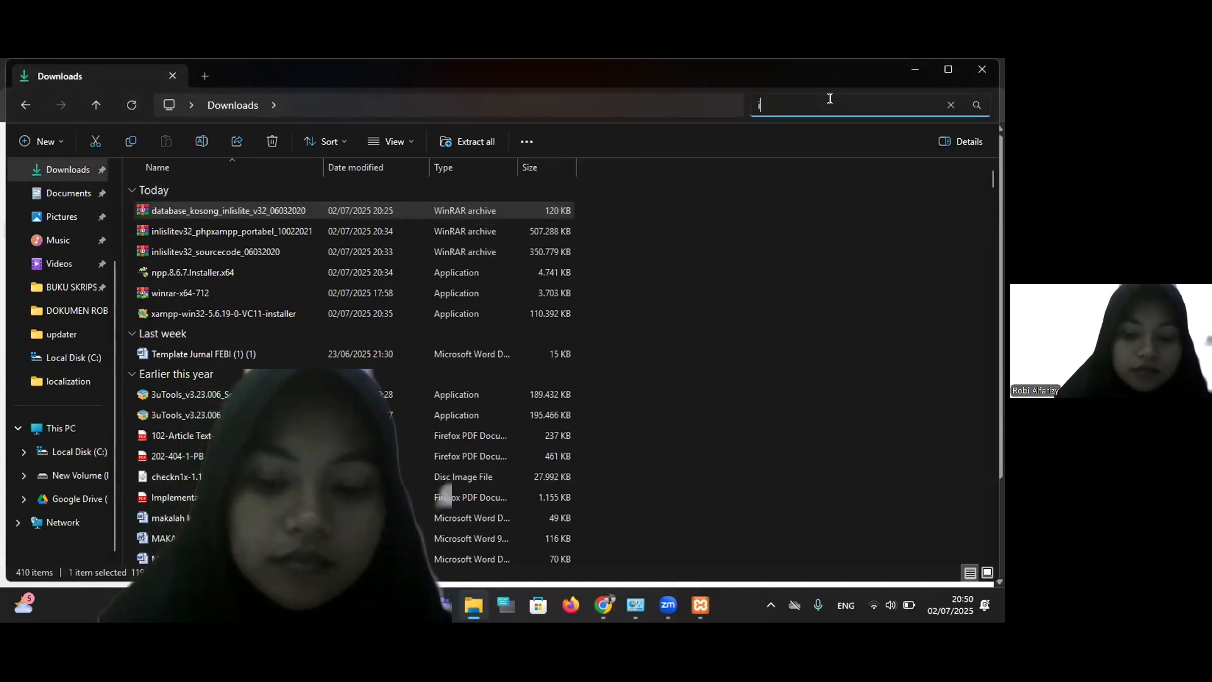
text(inli)
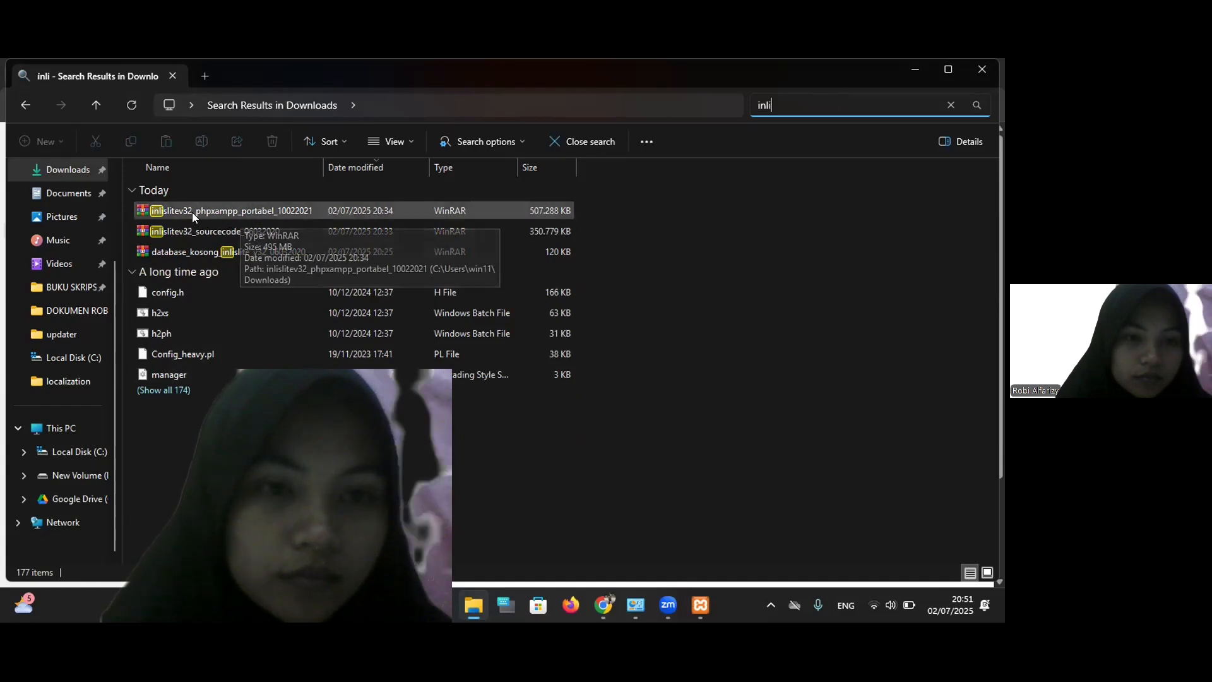
click(25, 105)
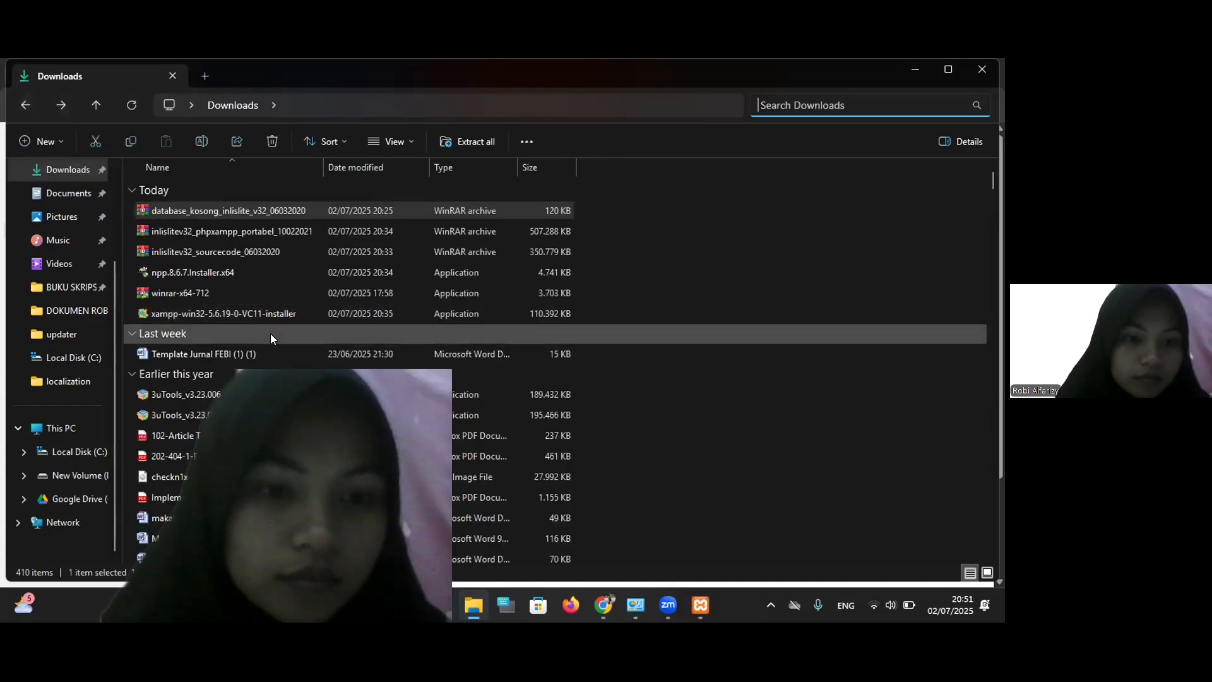
click(270, 333)
scroll(270, 333, down, 9)
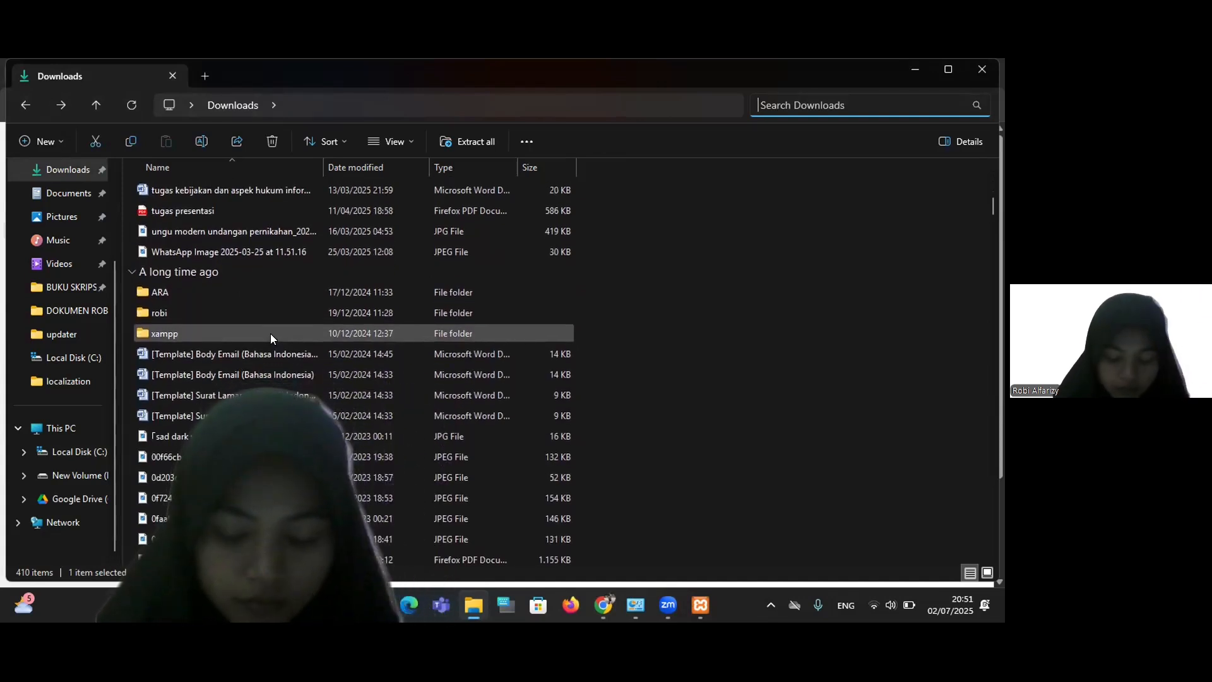
click(836, 108)
text(ib)
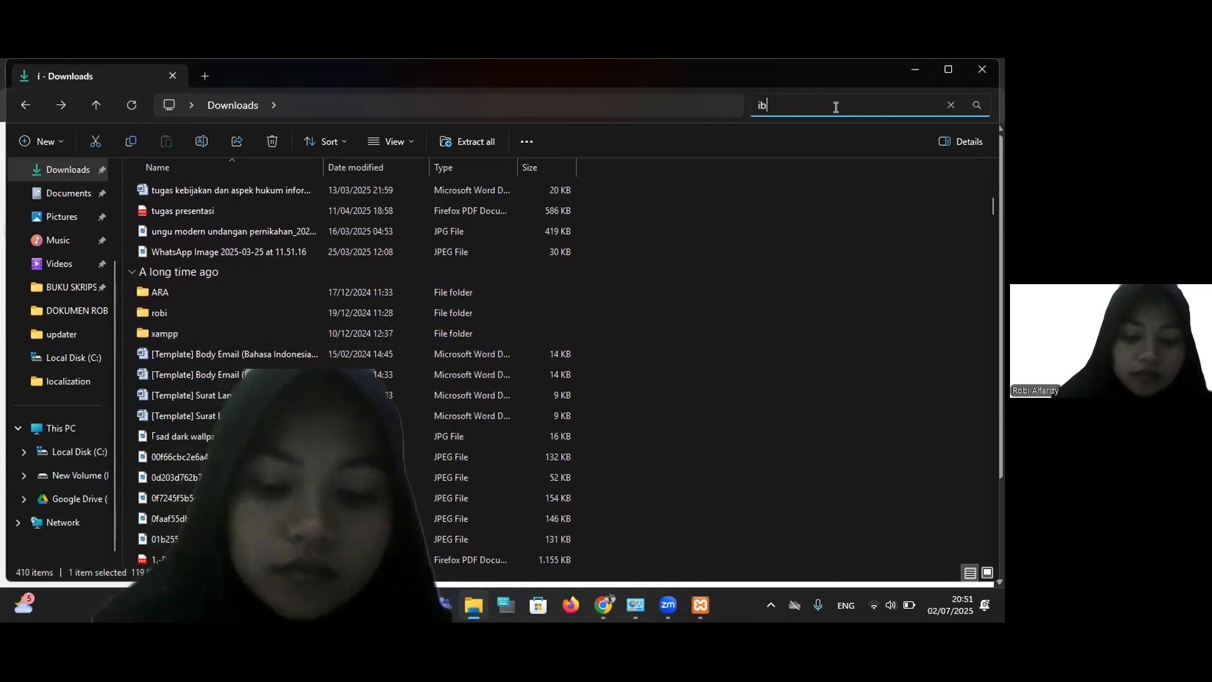
key(BackSpace)
text(nlis)
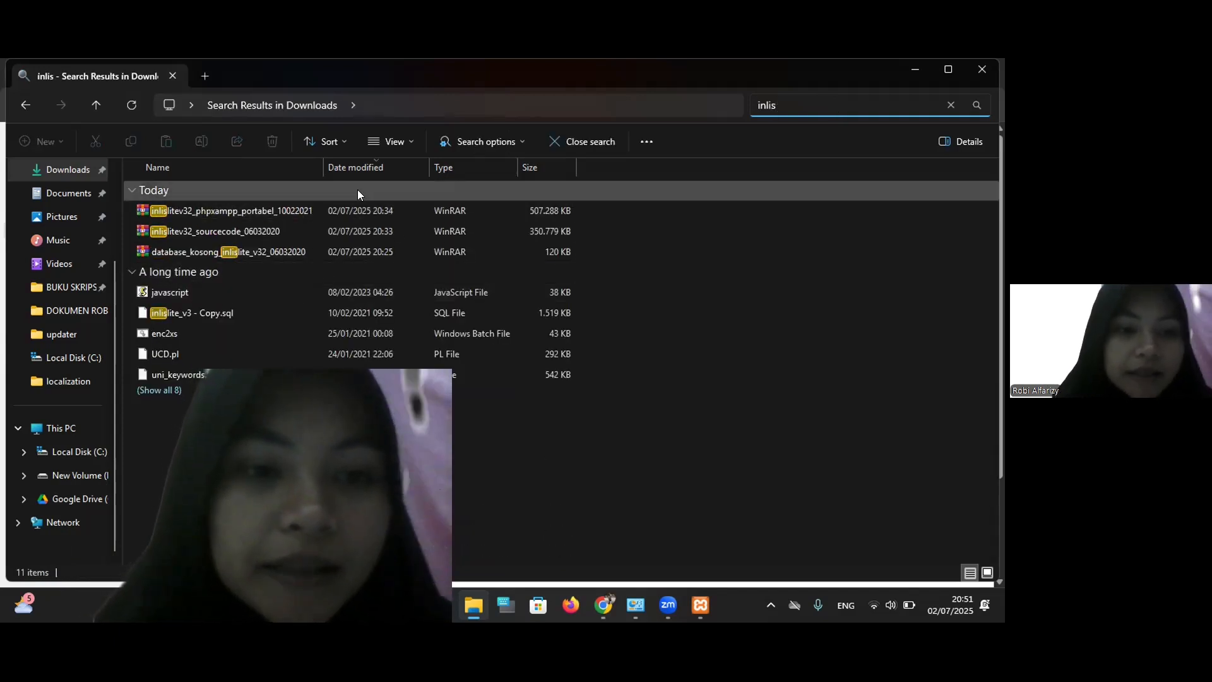
- Copy the inlislite_v3 - Copy.sql file from the search results and open Local Disk (C:)
click(215, 309)
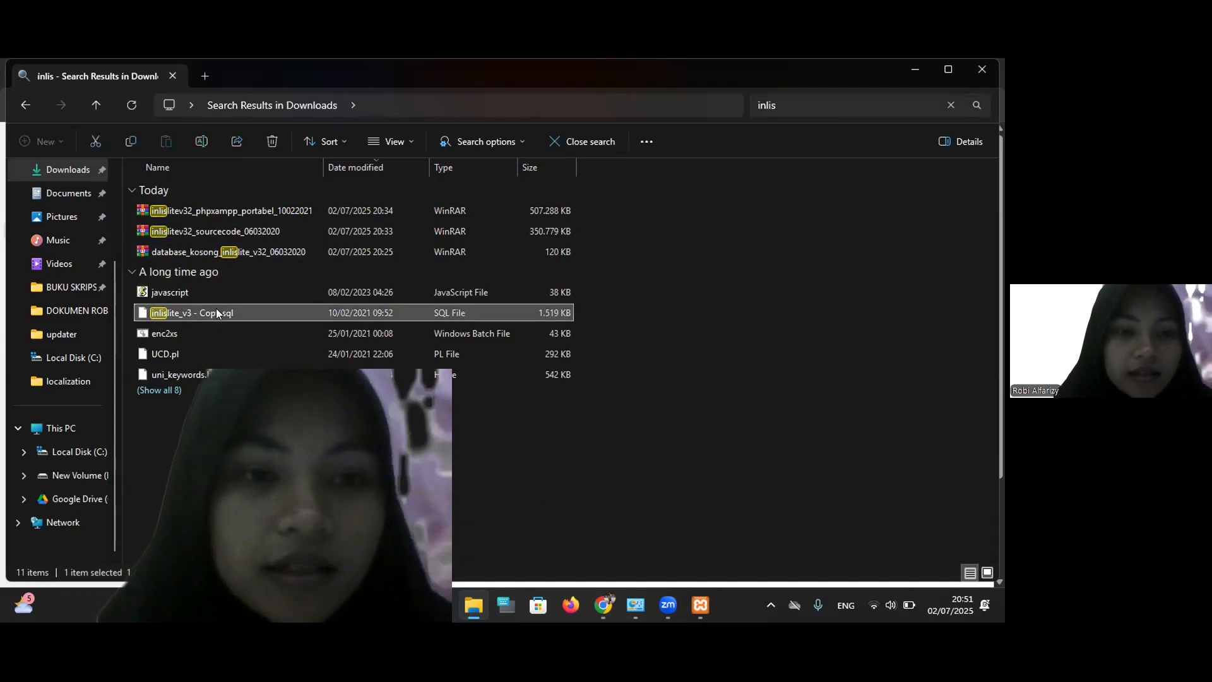
right_click(216, 308)
click(285, 195)
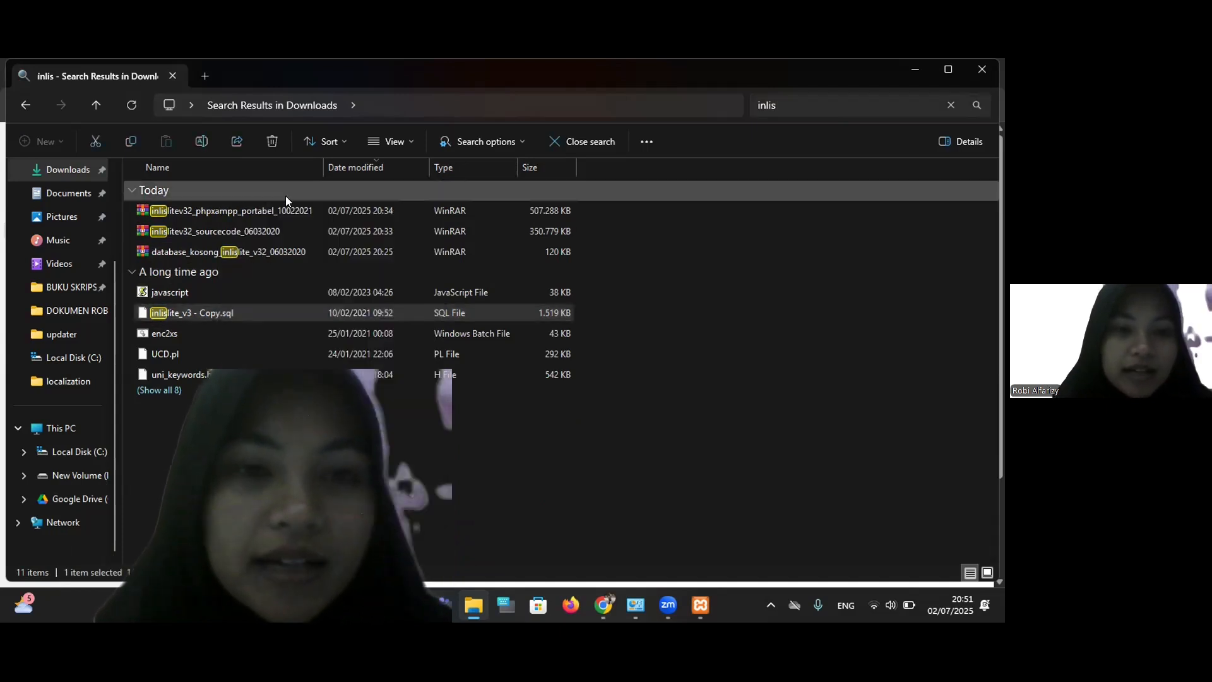
click(79, 473)
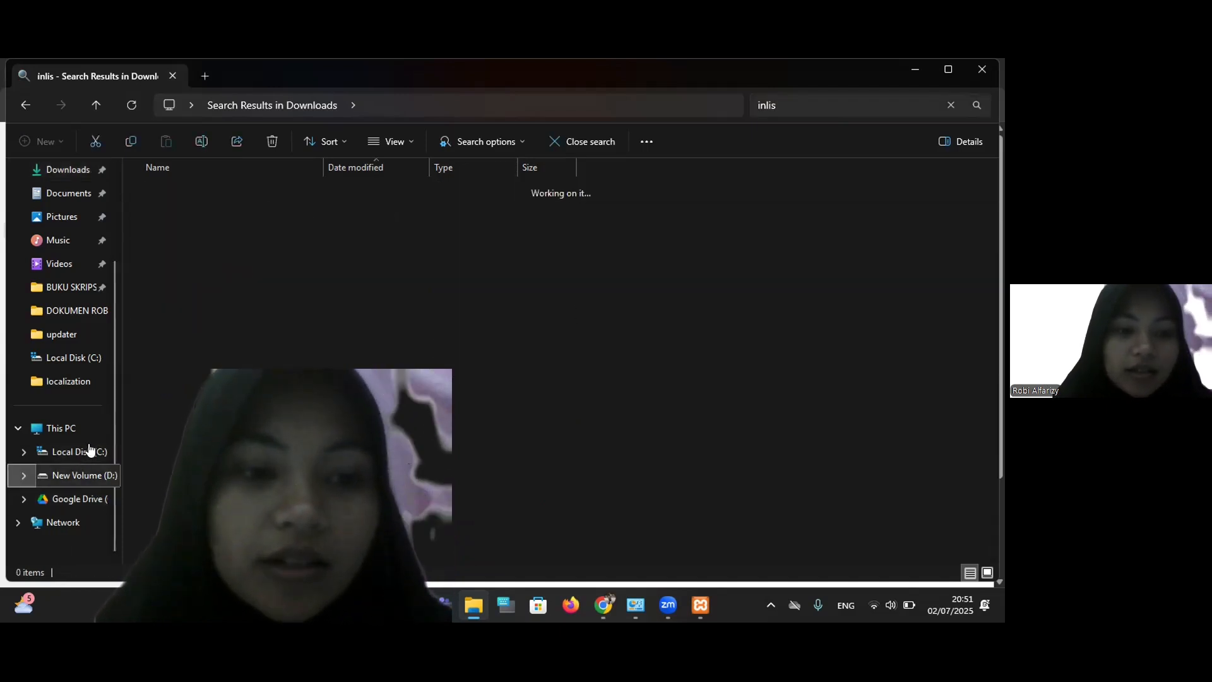
click(88, 451)
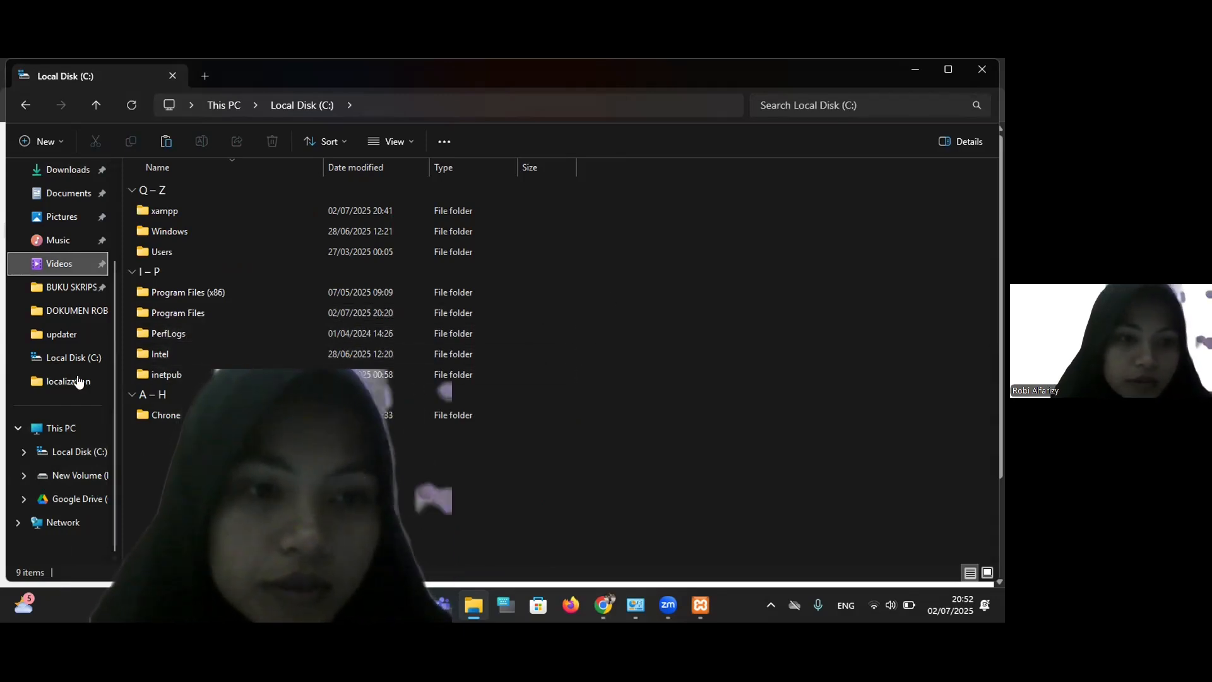
- Return to Downloads, search for "inlis" again and copy the inlislite_v3 - Copy.sql file
click(76, 170)
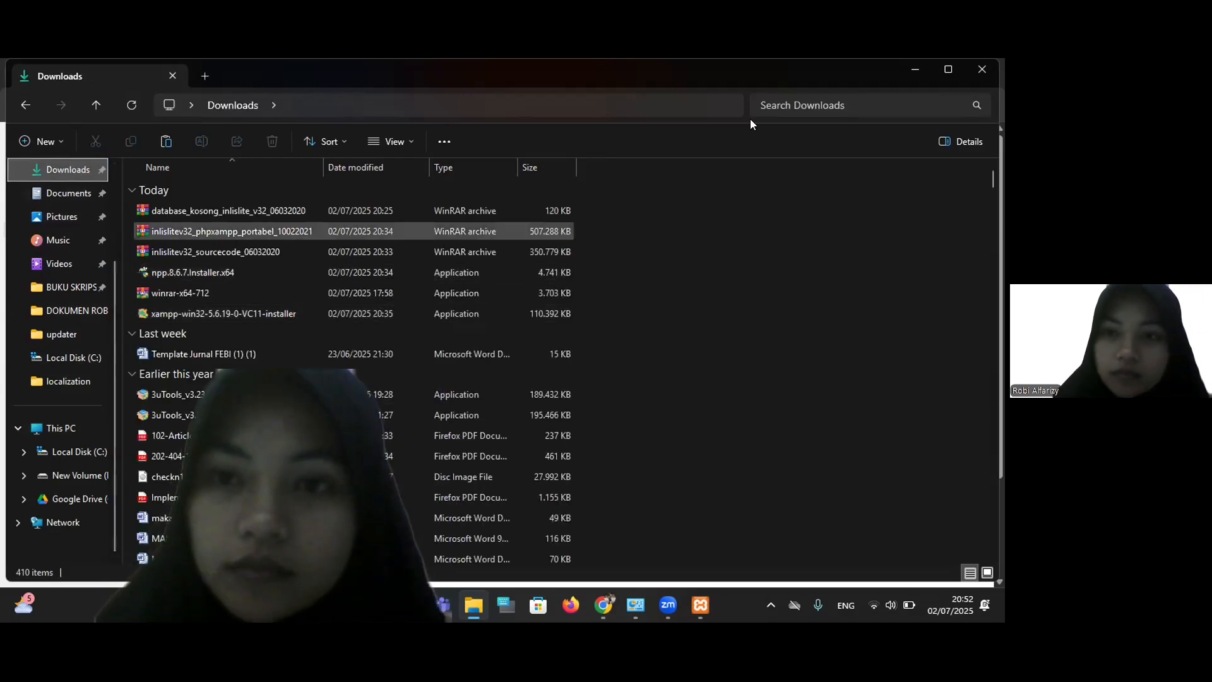
click(778, 103)
text(inlis)
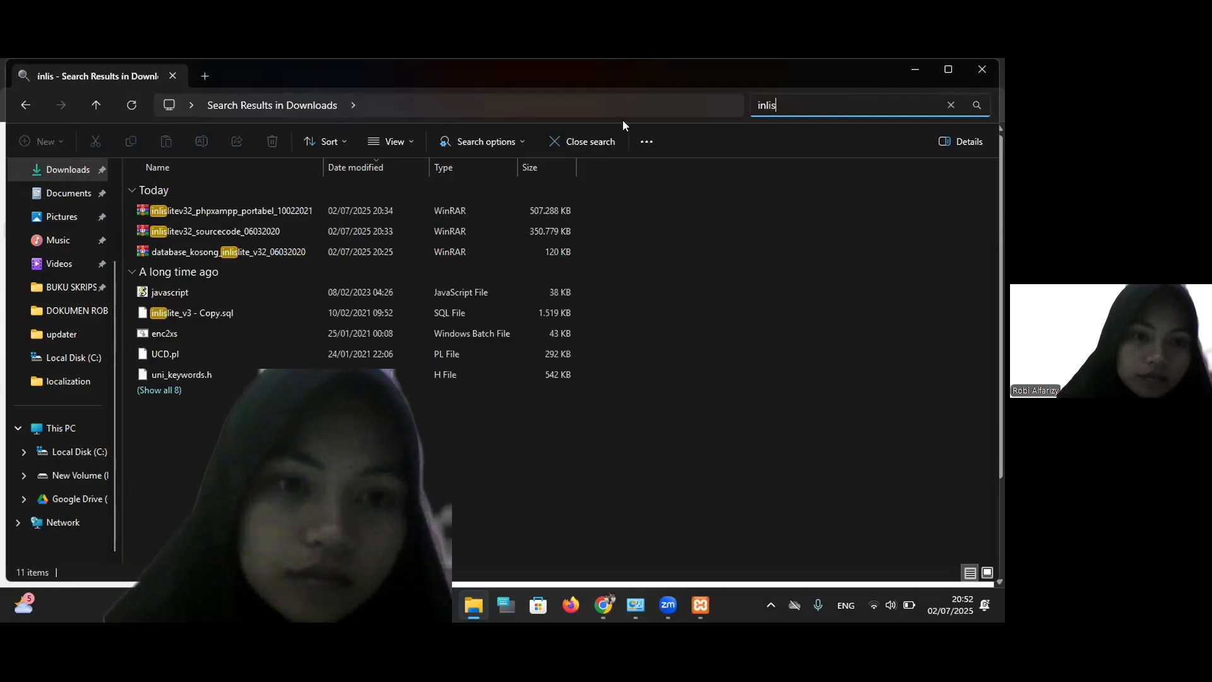
right_click(314, 311)
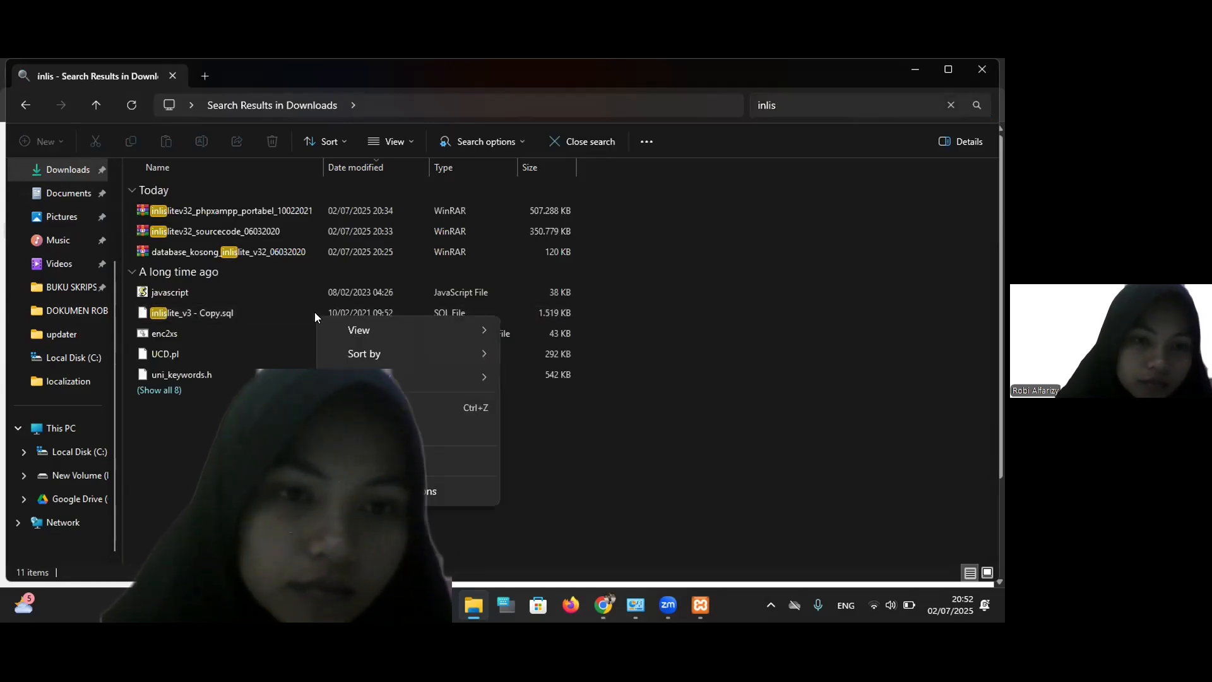
click(254, 309)
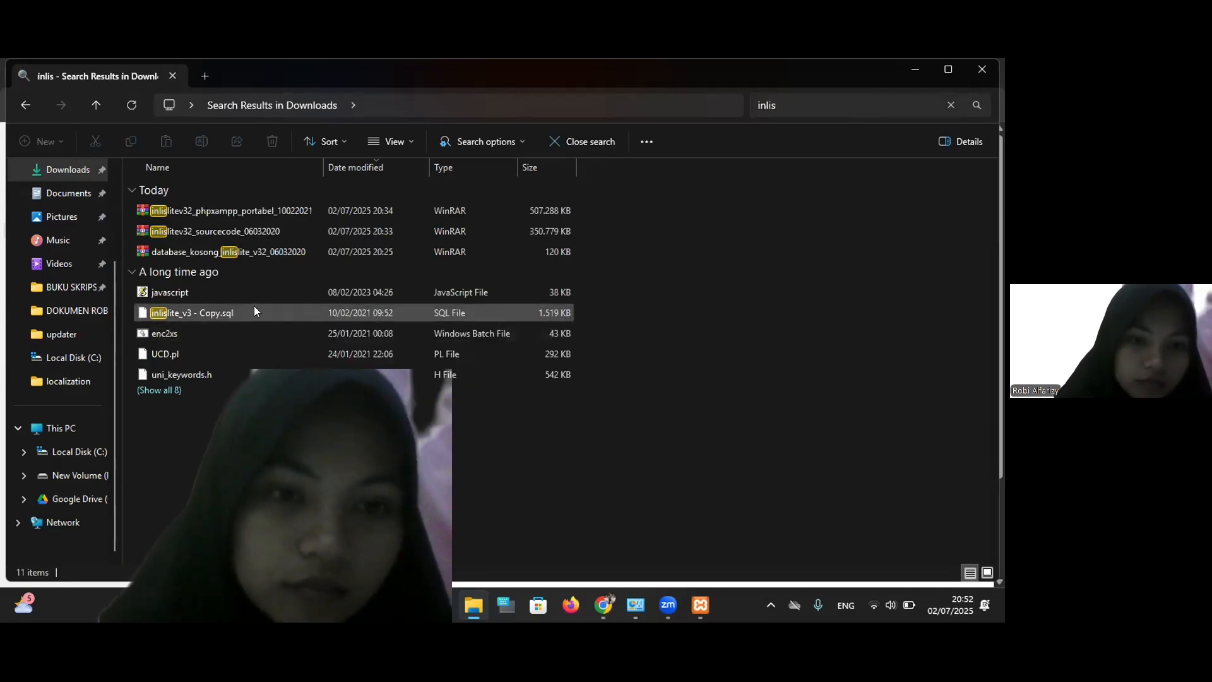
right_click(254, 306)
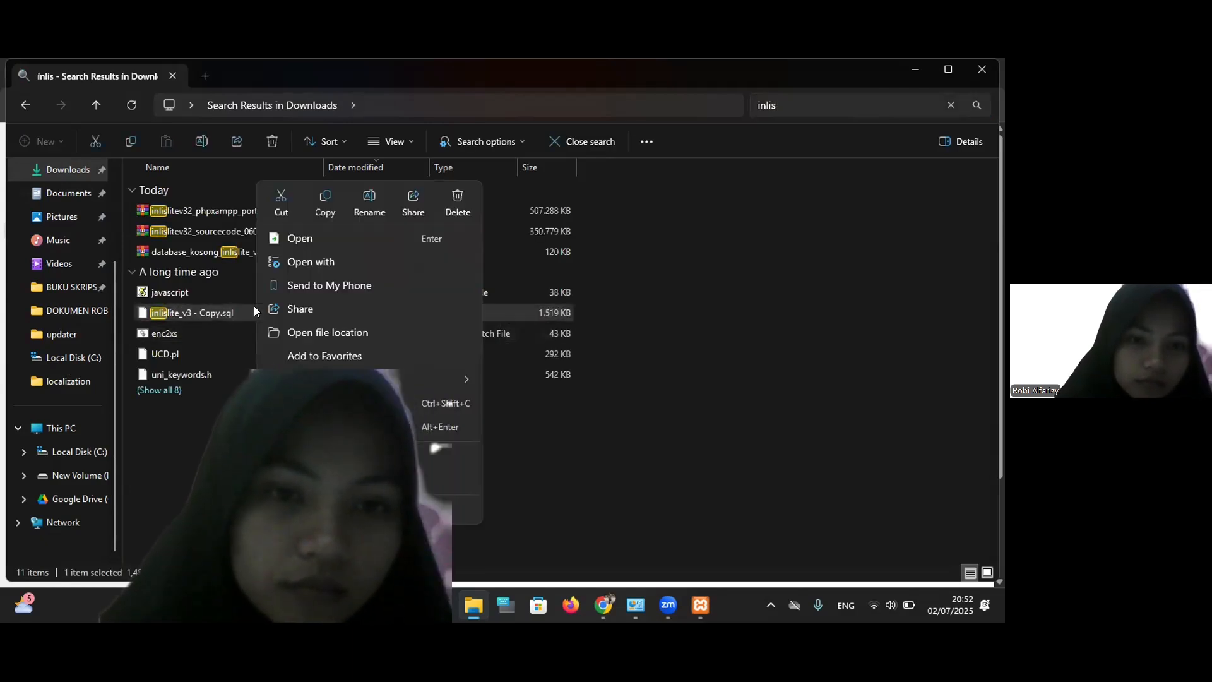
click(325, 200)
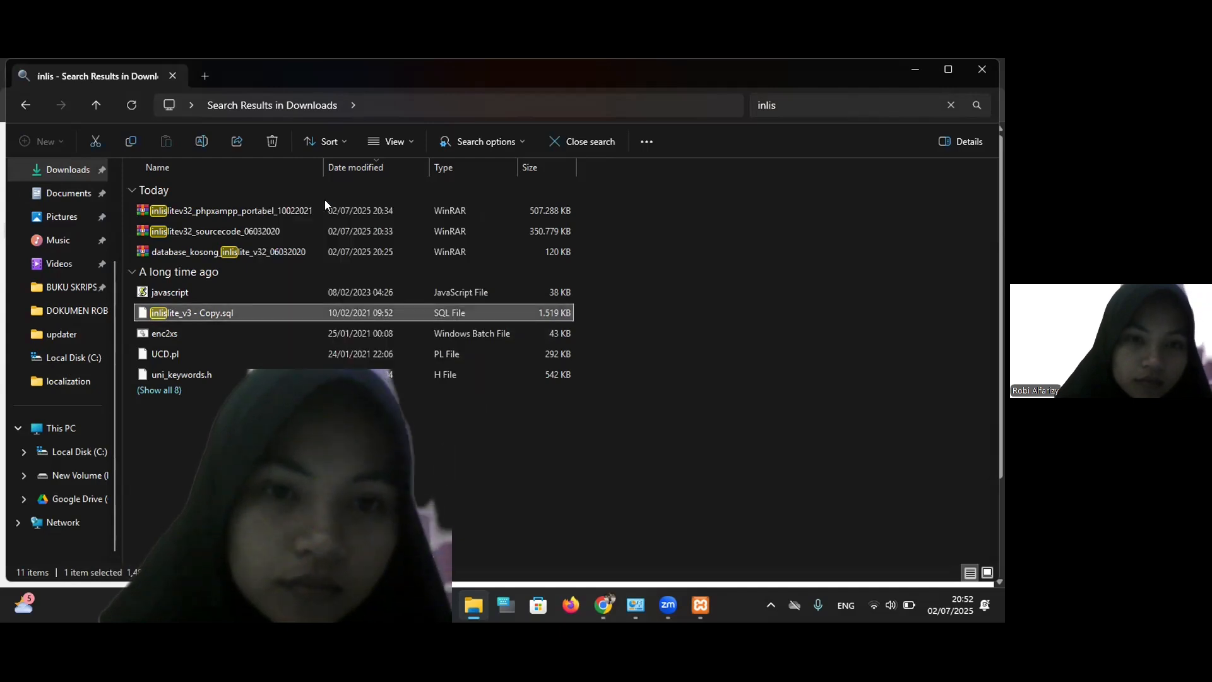
- Paste the copied SQL file into the root of Local Disk (C:), granting administrator permission
click(61, 452)
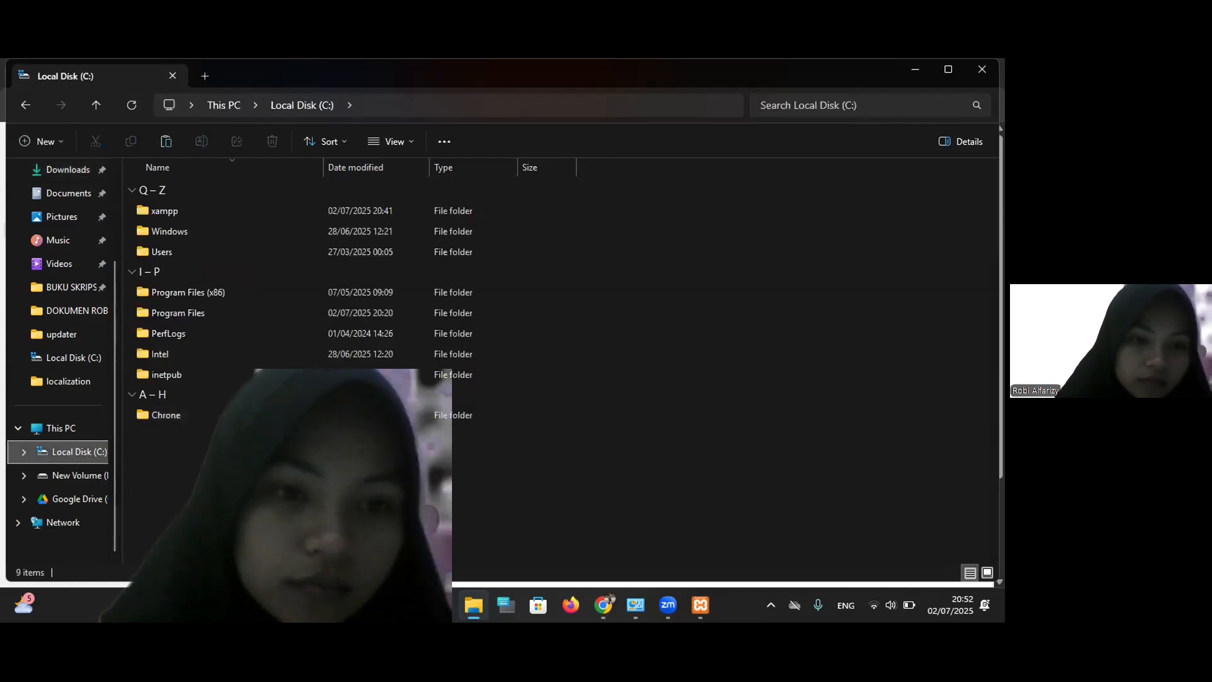
key(ctrl+v)
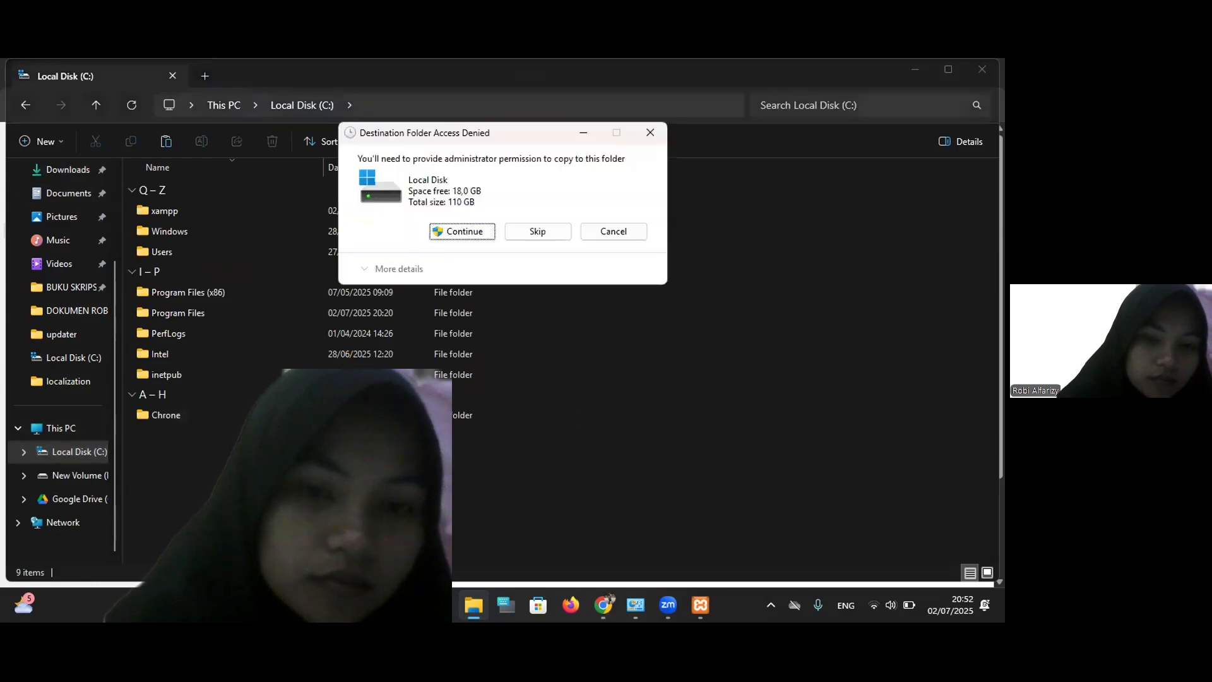
click(464, 231)
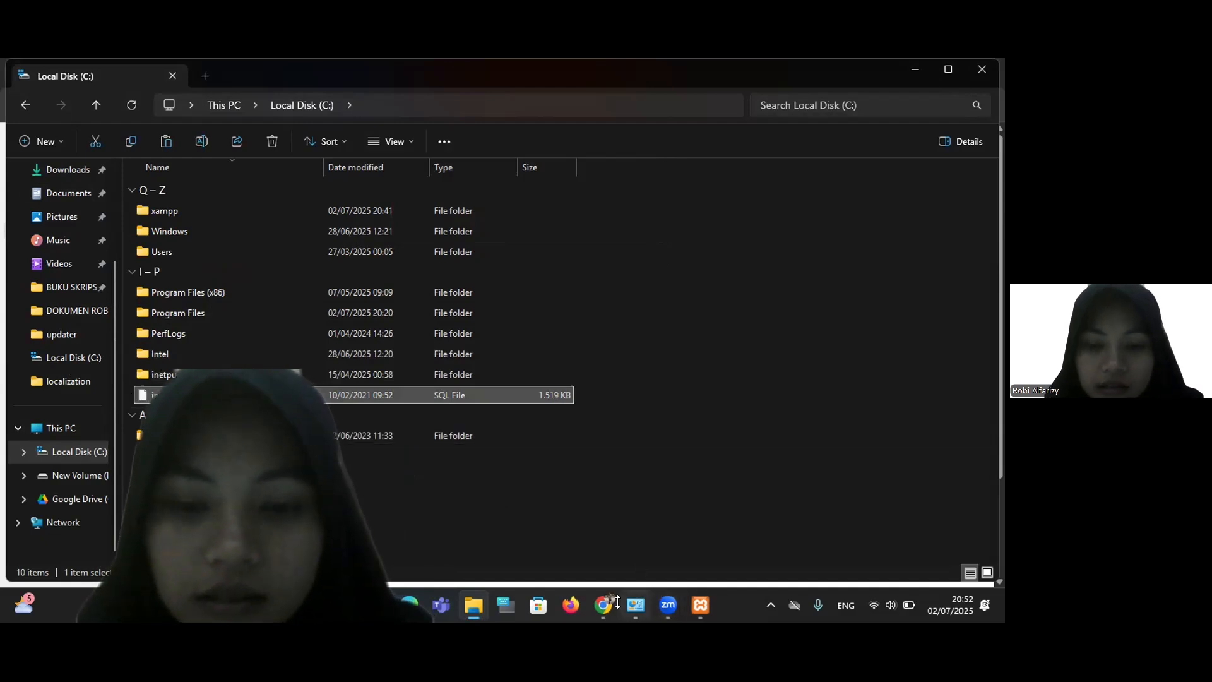
- Switch to phpMyAdmin in Chrome and import inlislite_v3 - Copy.sql from Local Disk (C:) into the inlislite database
click(603, 605)
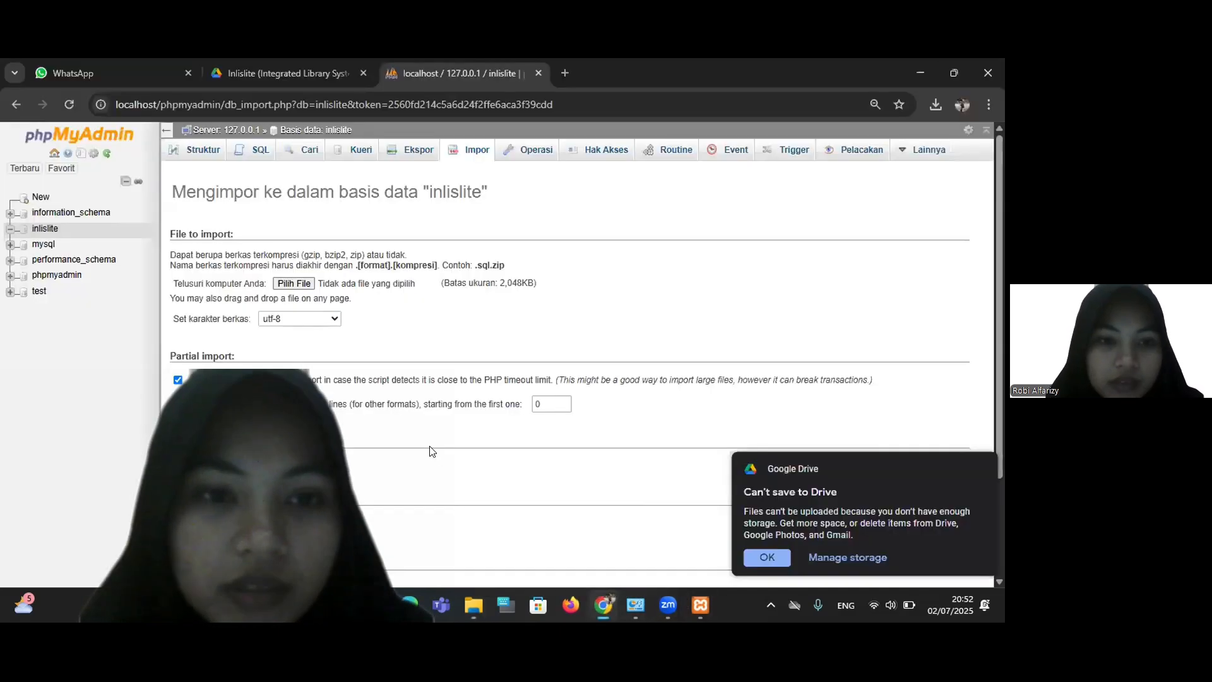
click(294, 283)
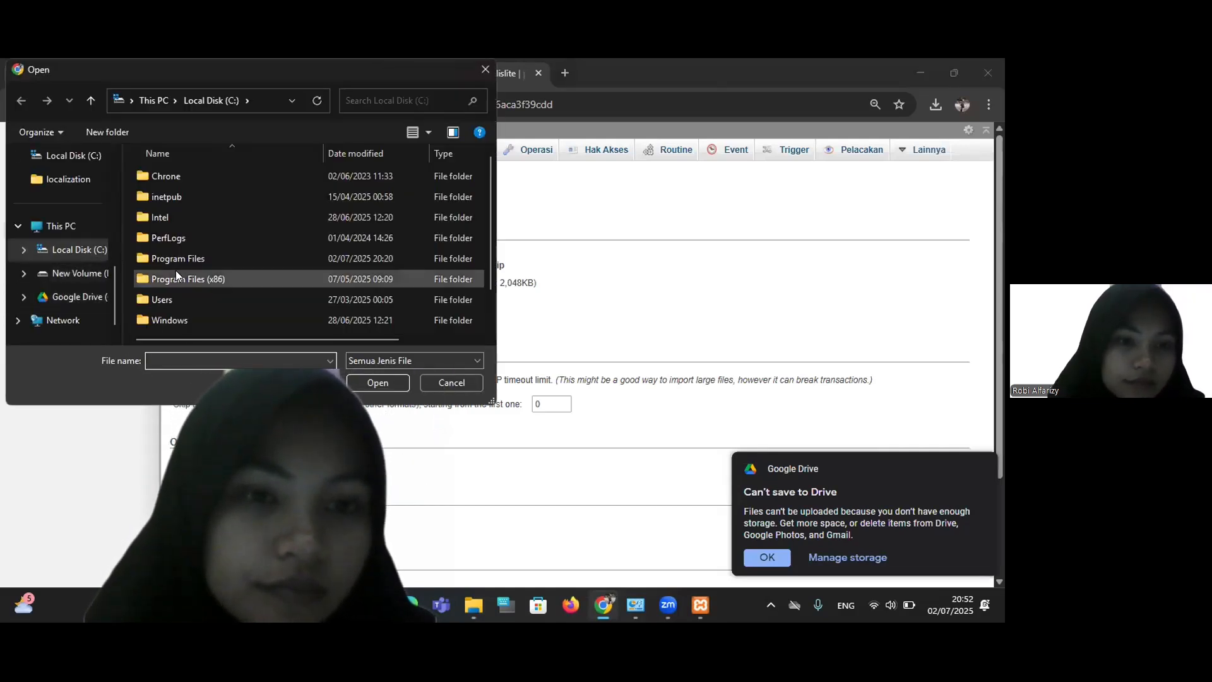
scroll(176, 270, down, 1)
click(206, 319)
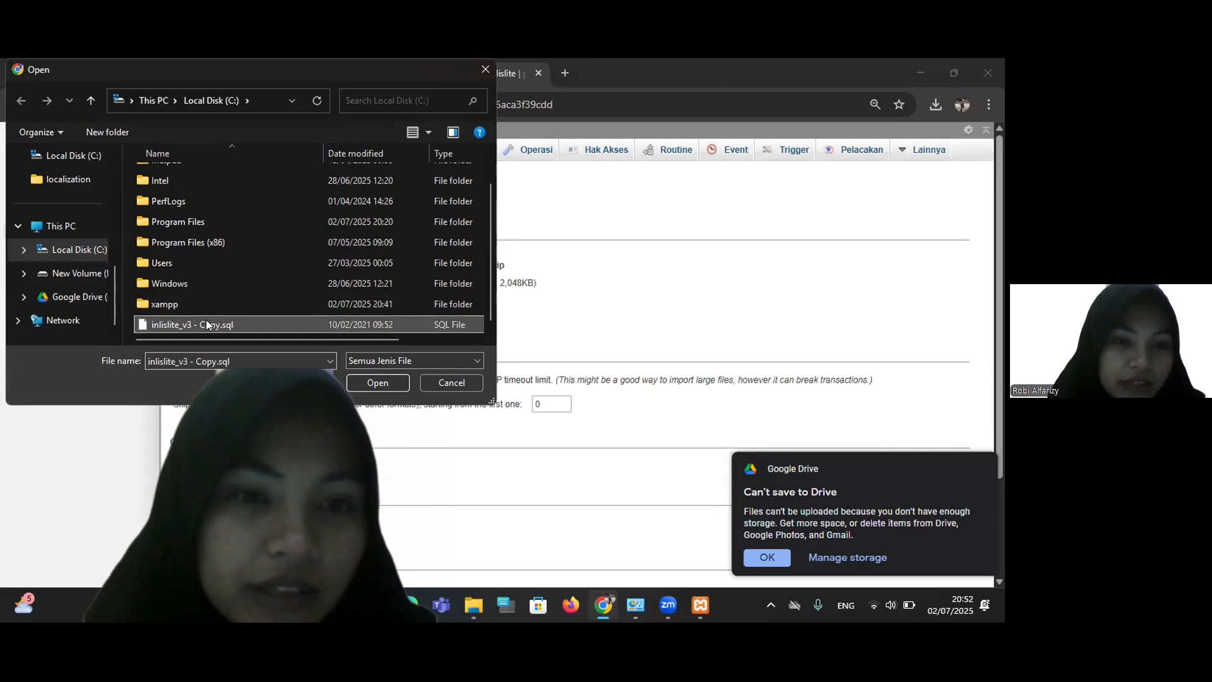
click(378, 382)
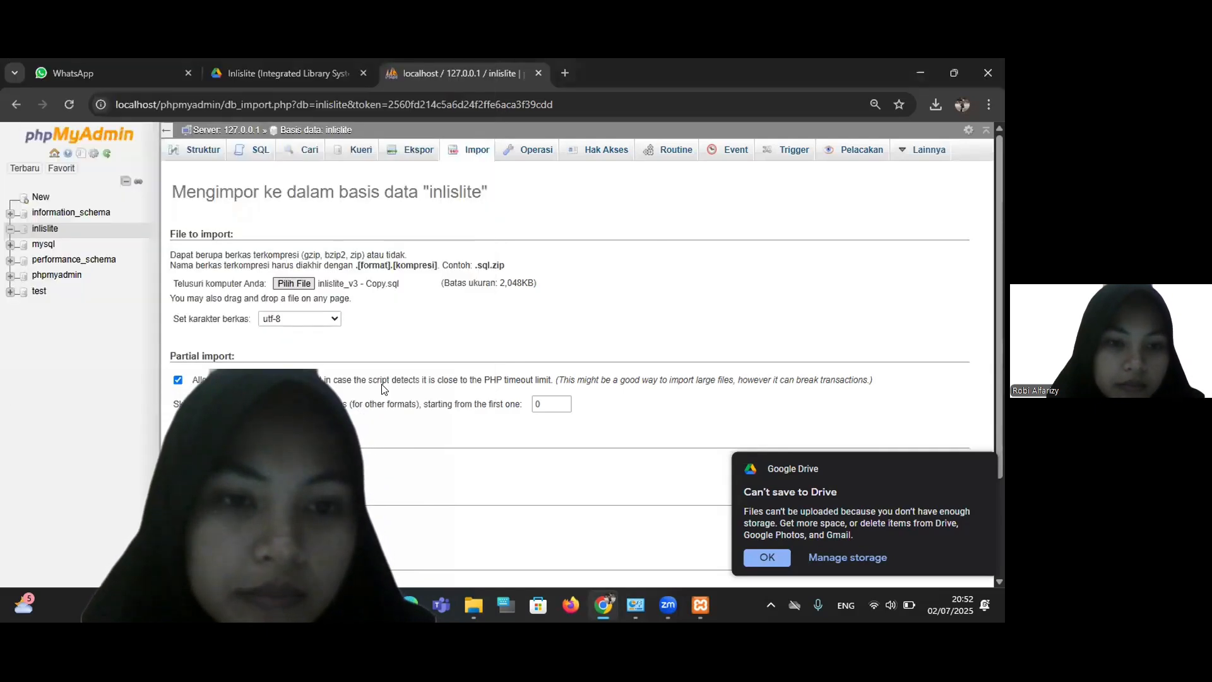
scroll(372, 310, down, 2)
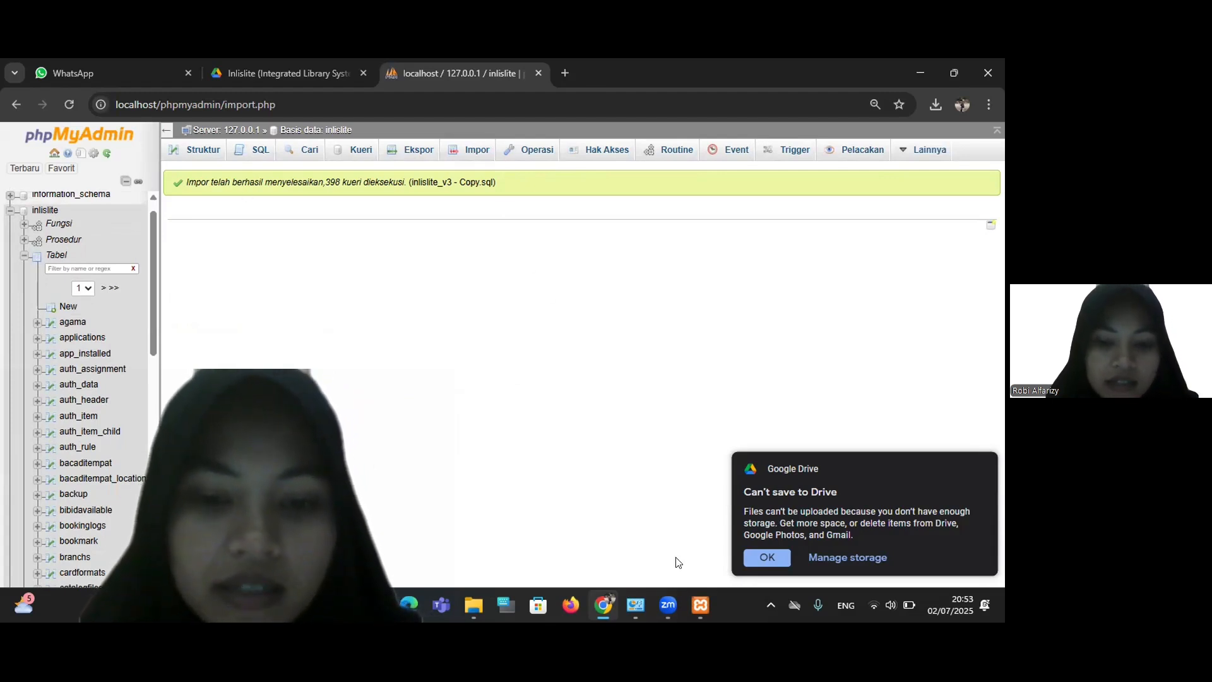
- Launch npp.8.6.7.Installer.x64 from the Downloads folder in File Explorer and confirm the installer language
click(484, 600)
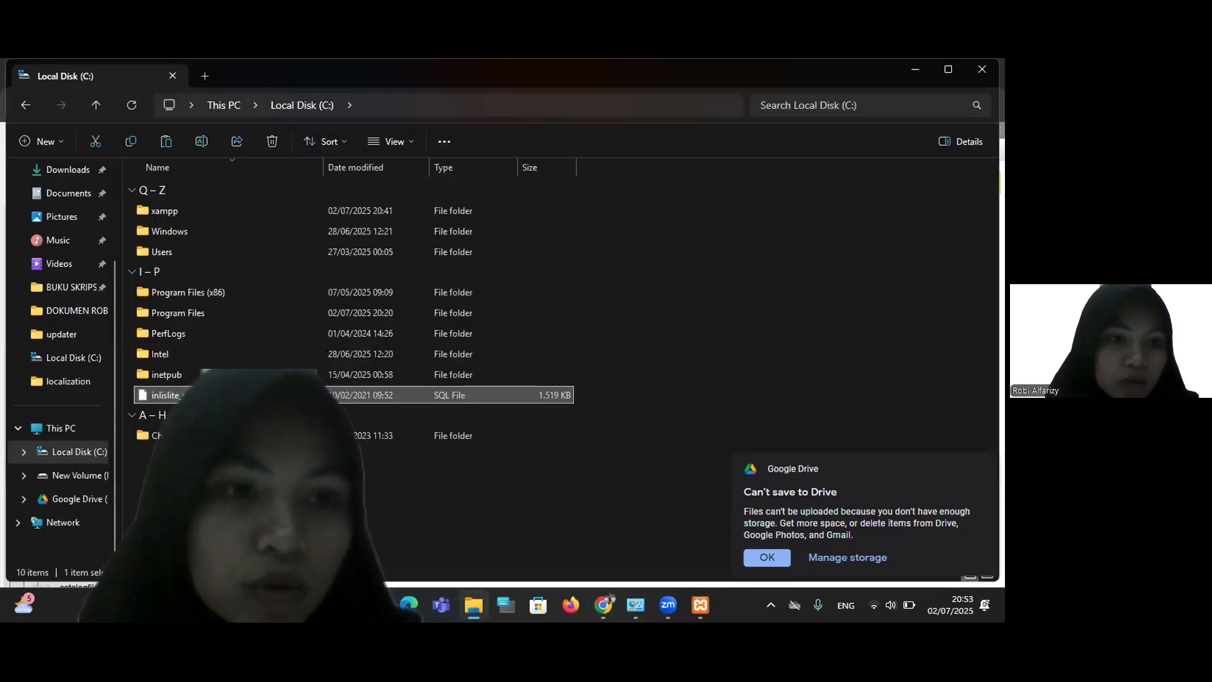
click(68, 169)
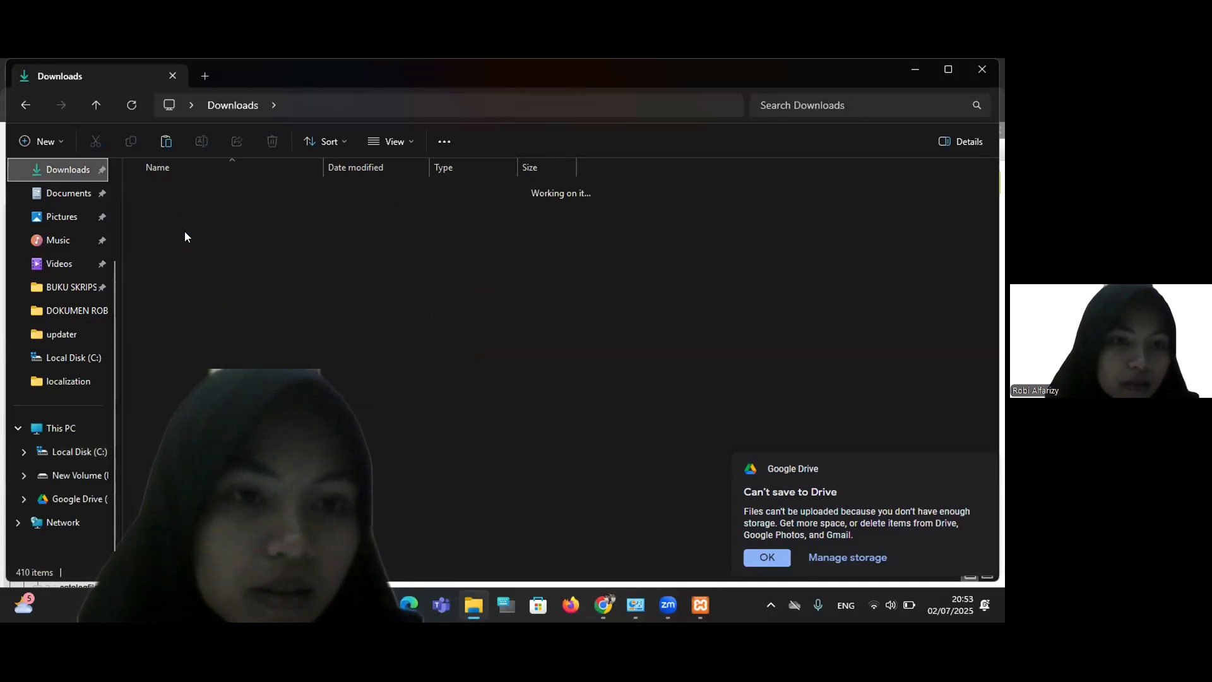
double_click(223, 271)
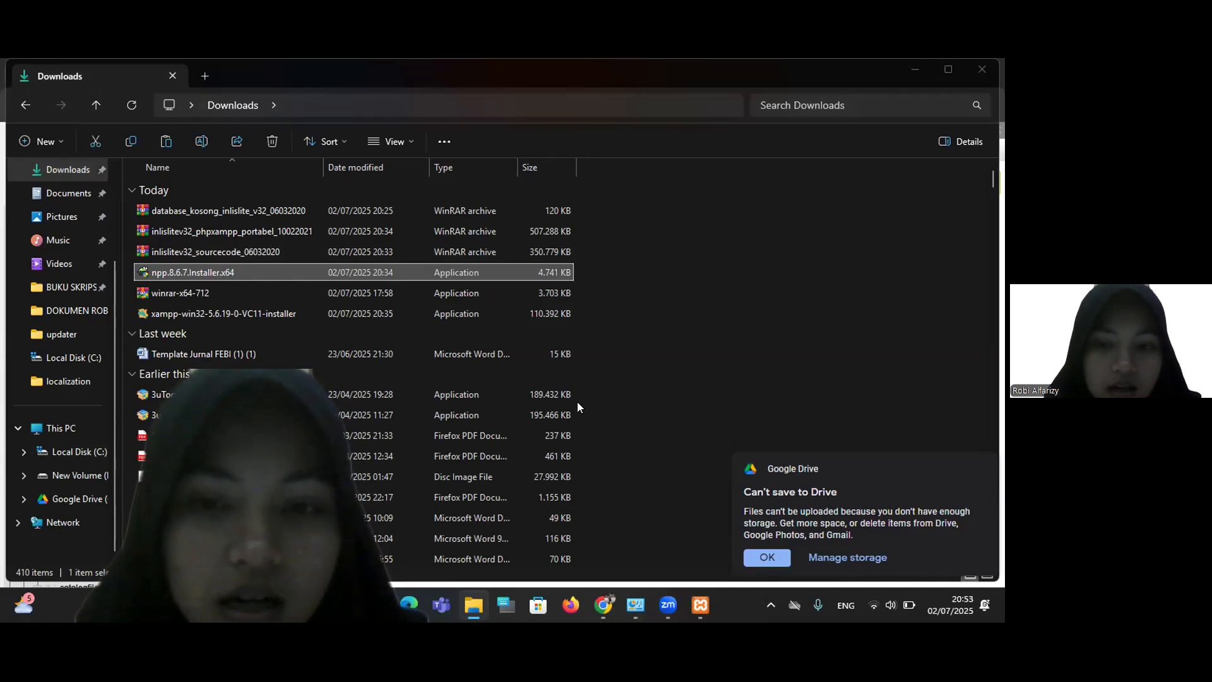
click(505, 361)
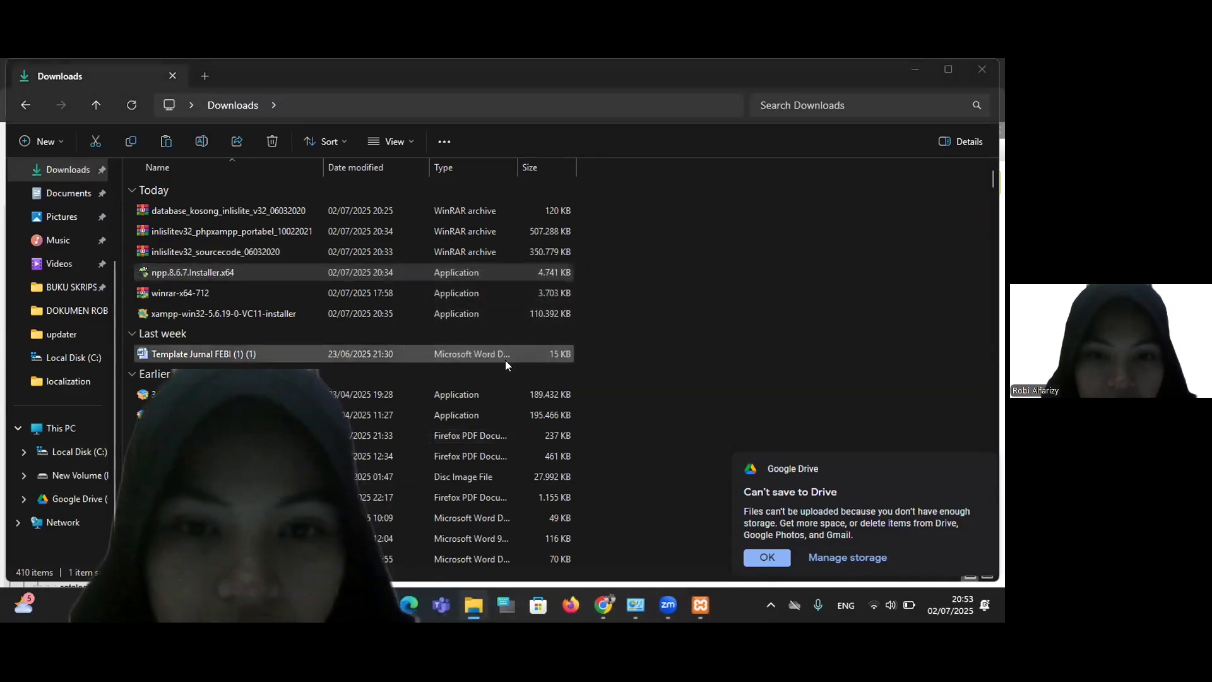
- Install Notepad++ v8.6.7 with the license accepted and the default location and components, then finish setup and close the launched editor
click(575, 445)
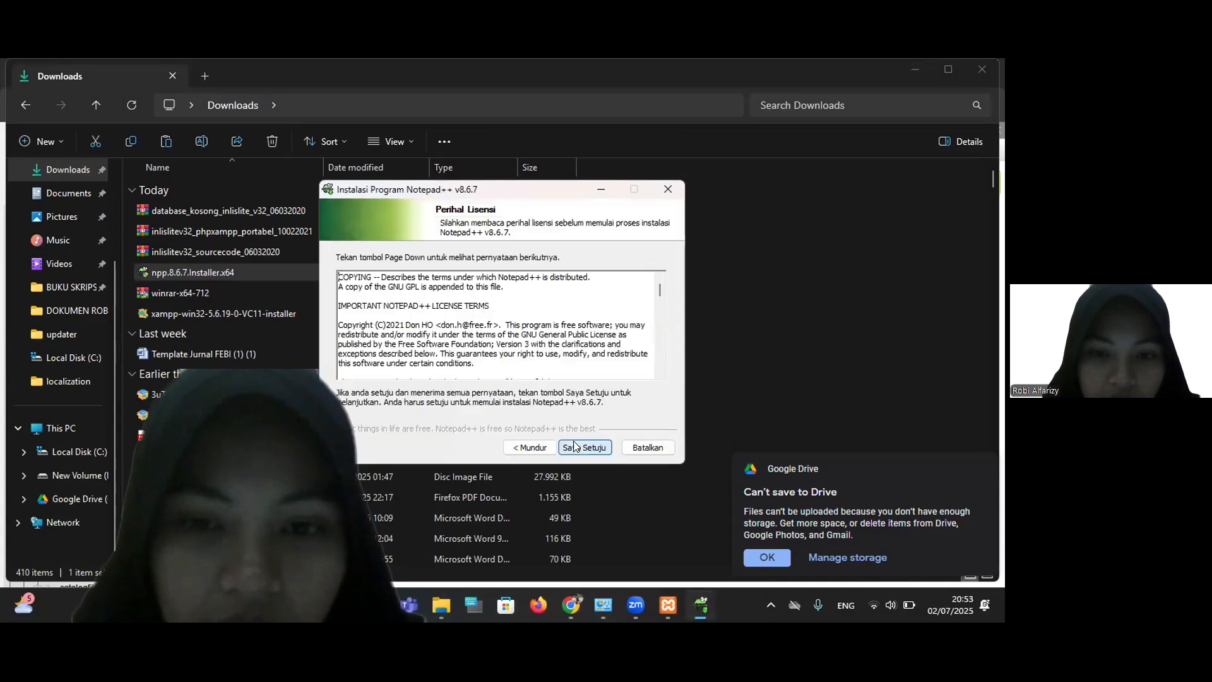
click(577, 447)
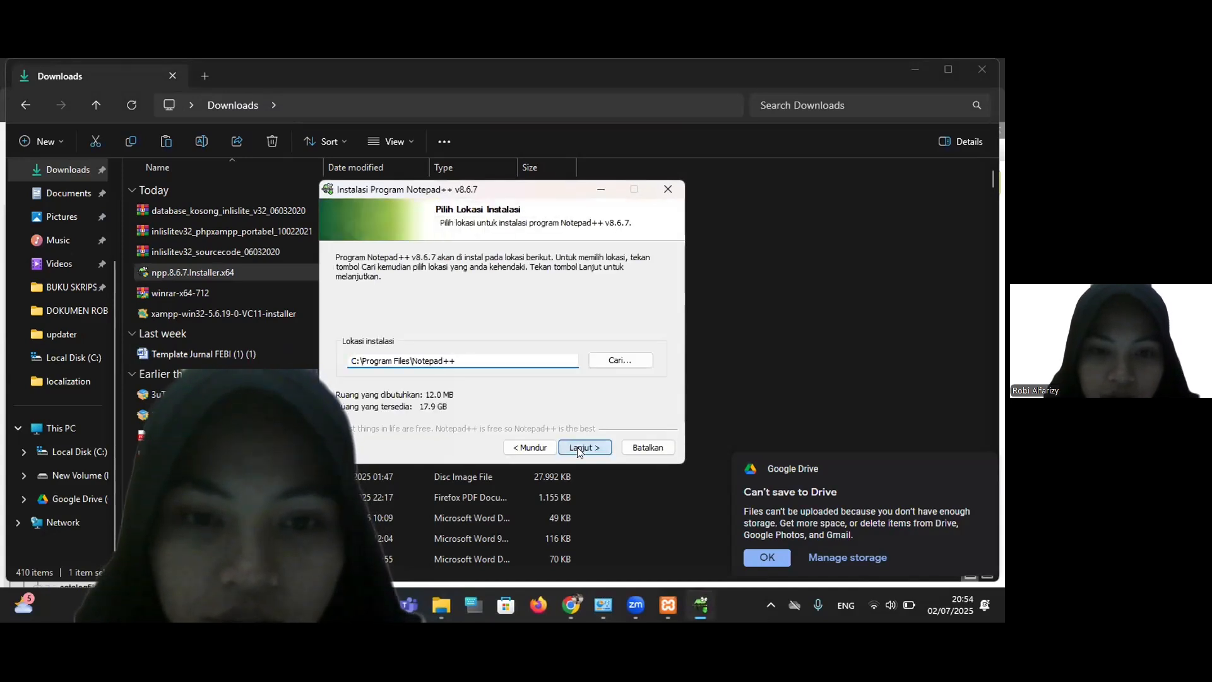
click(577, 447)
click(577, 447)
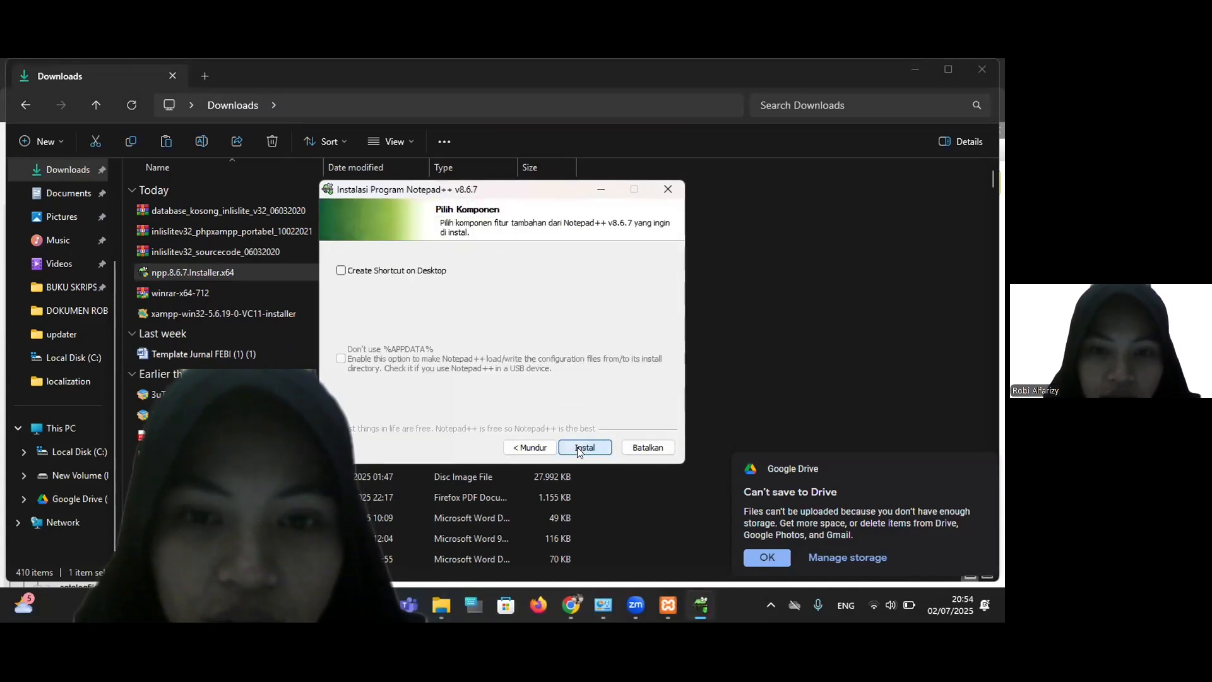
click(577, 447)
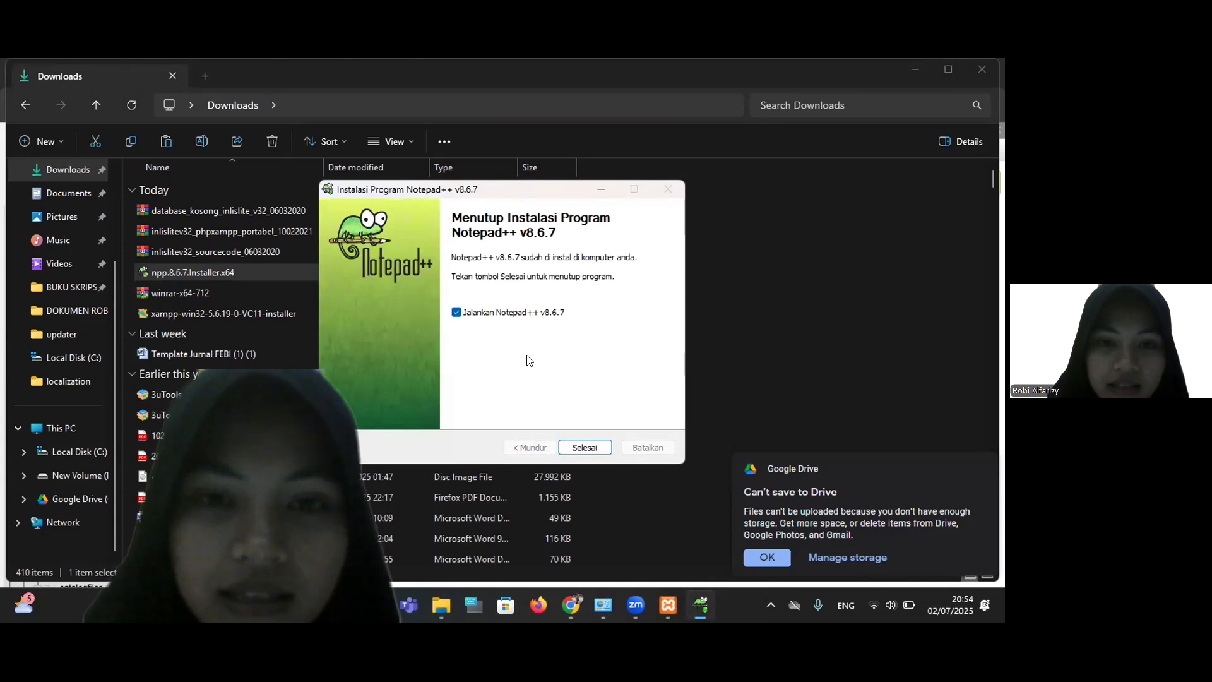
click(581, 446)
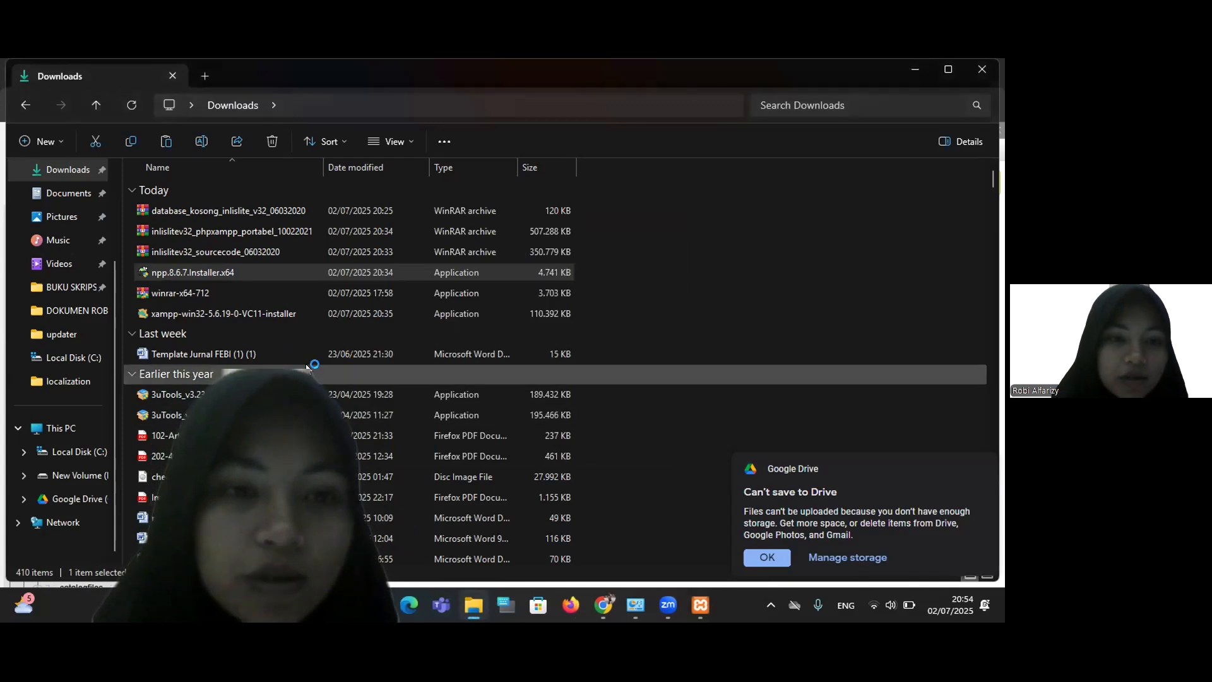
scroll(314, 365, down, 3)
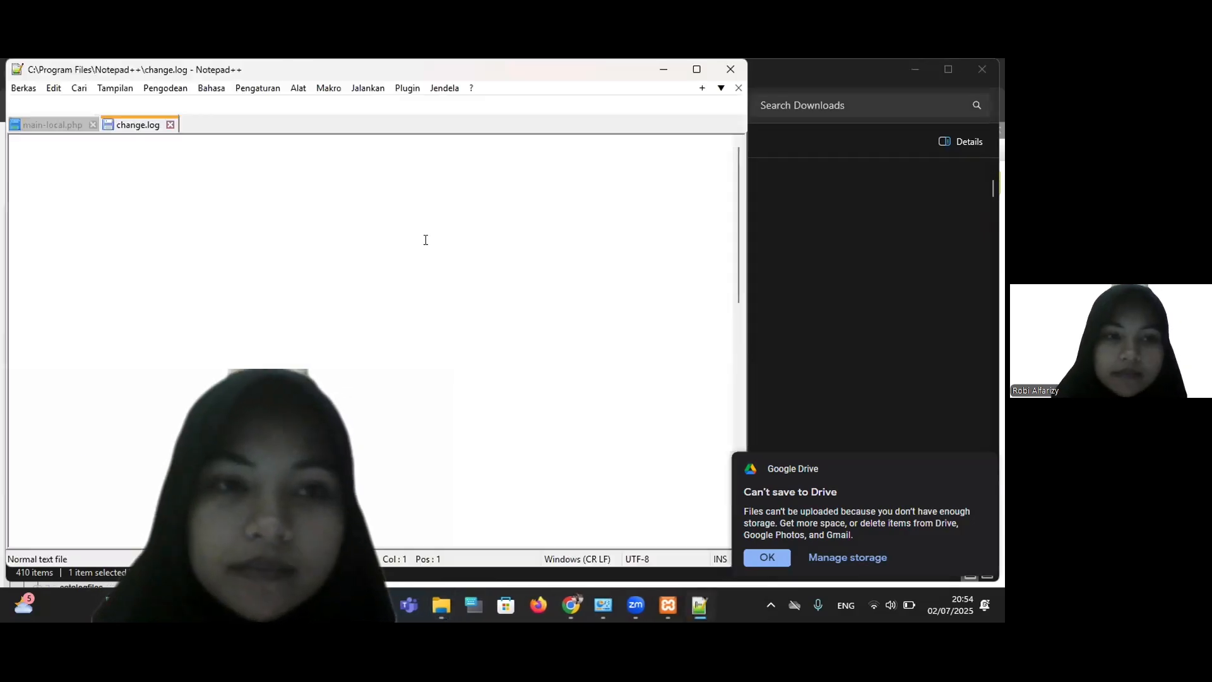
click(733, 67)
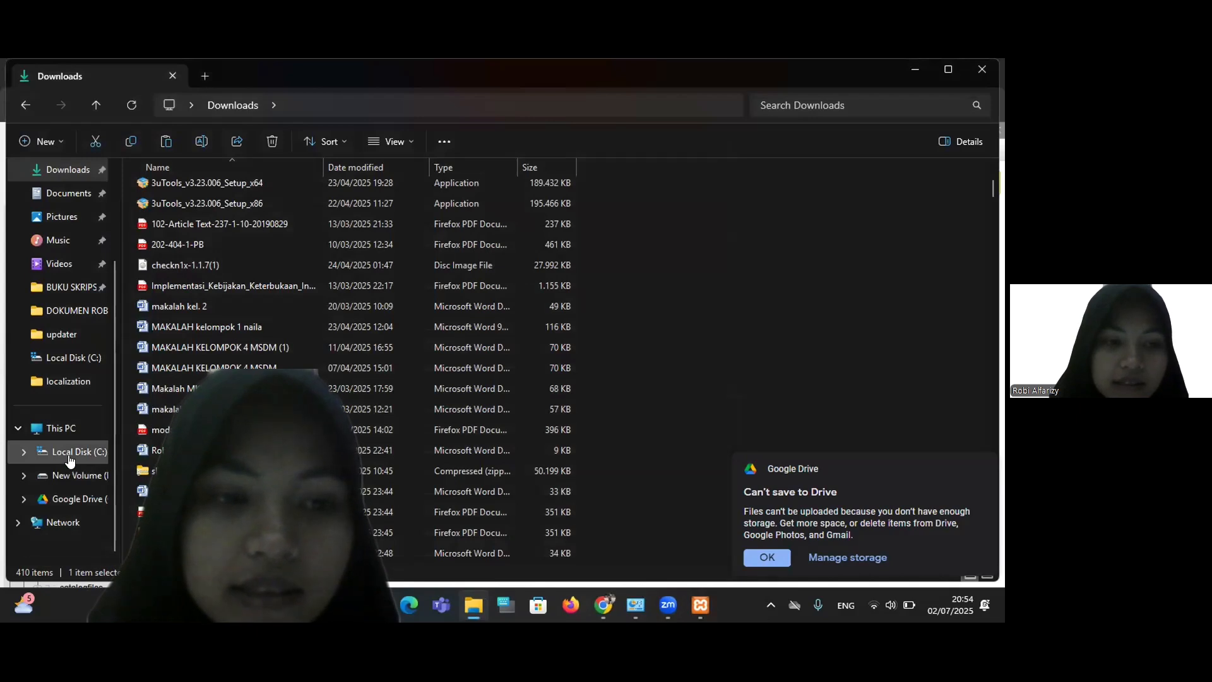
- Open the folder C:\xampp\htdocs\inlislite\common\config in File Explorer
click(69, 454)
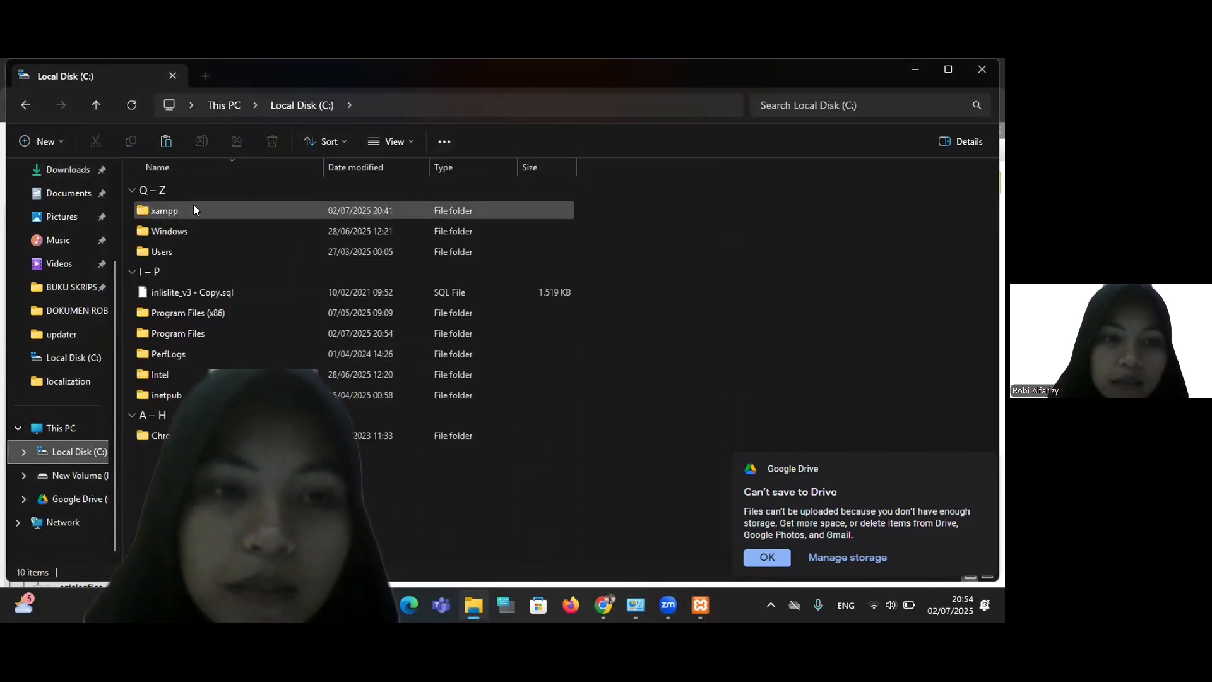
double_click(192, 207)
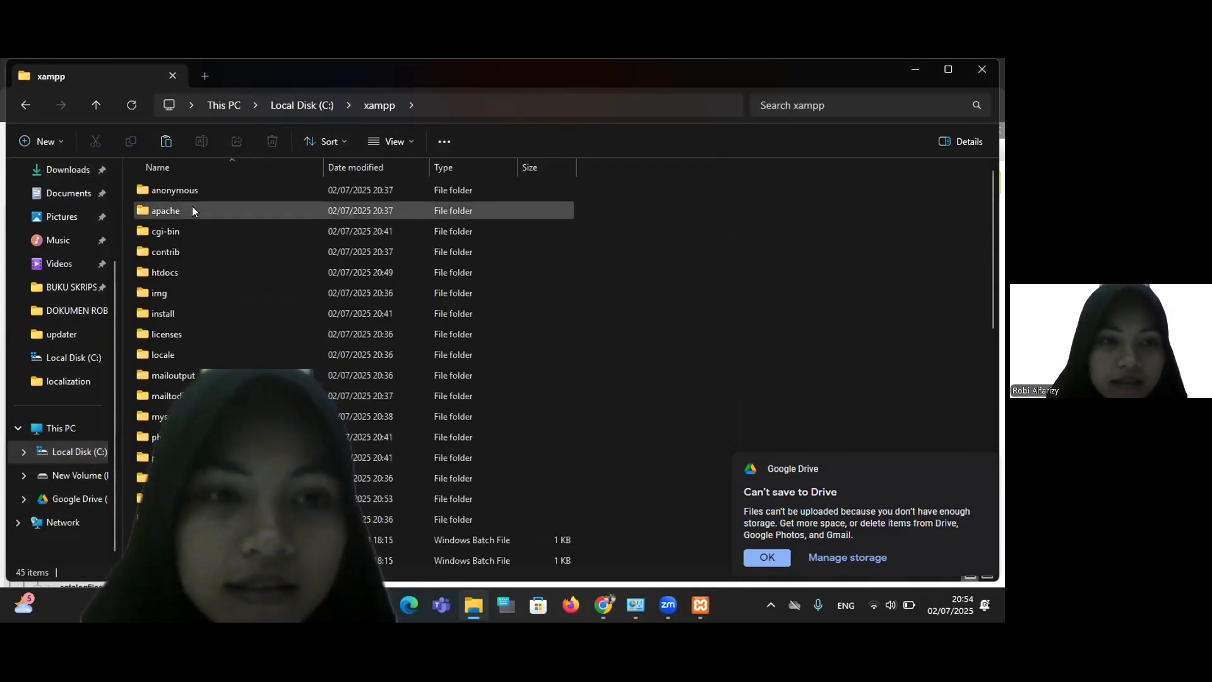
double_click(191, 269)
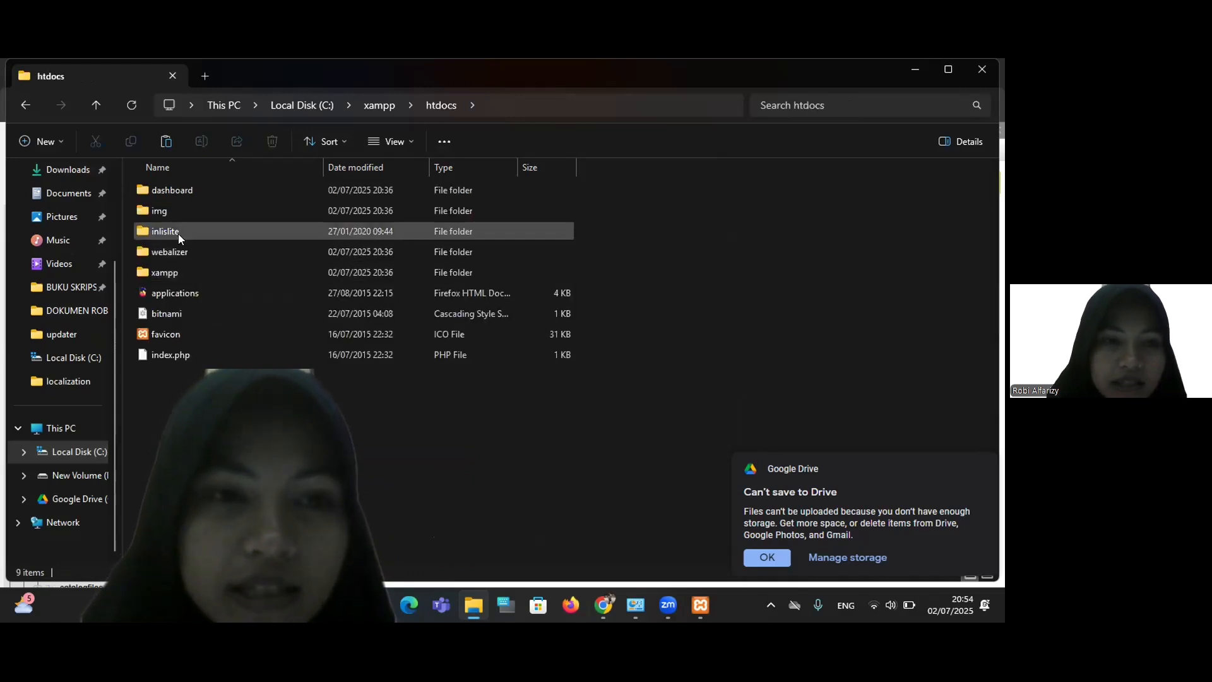
double_click(178, 234)
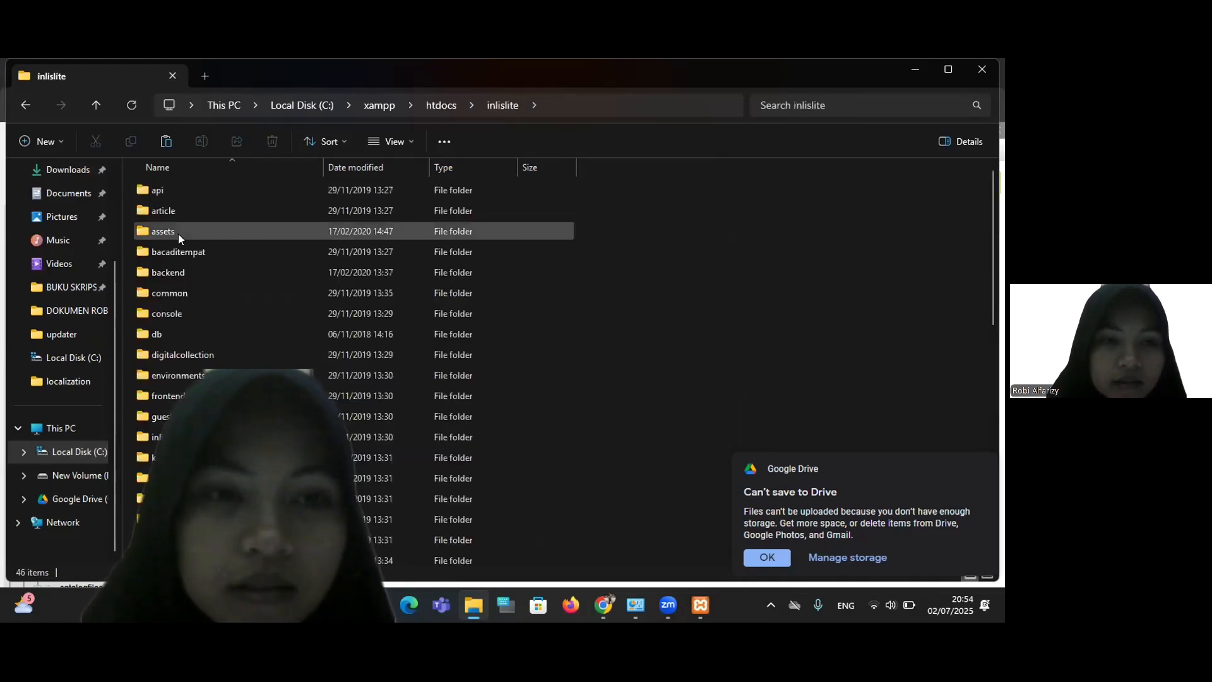
click(178, 292)
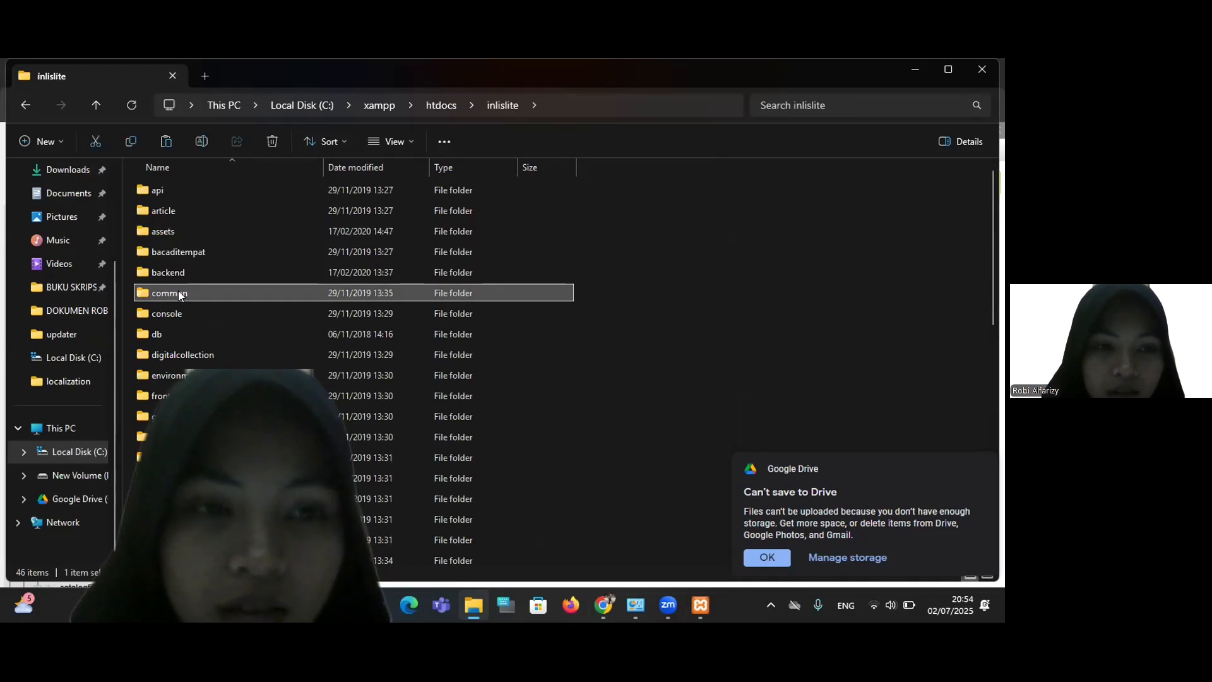
double_click(178, 292)
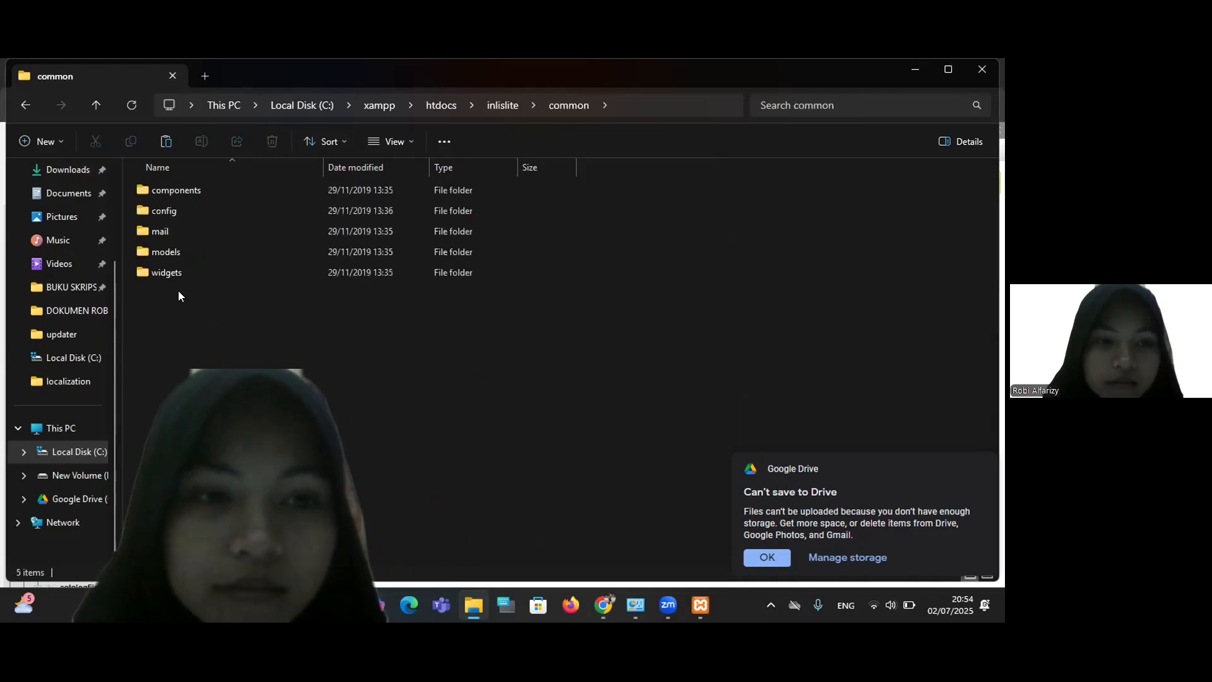
double_click(170, 211)
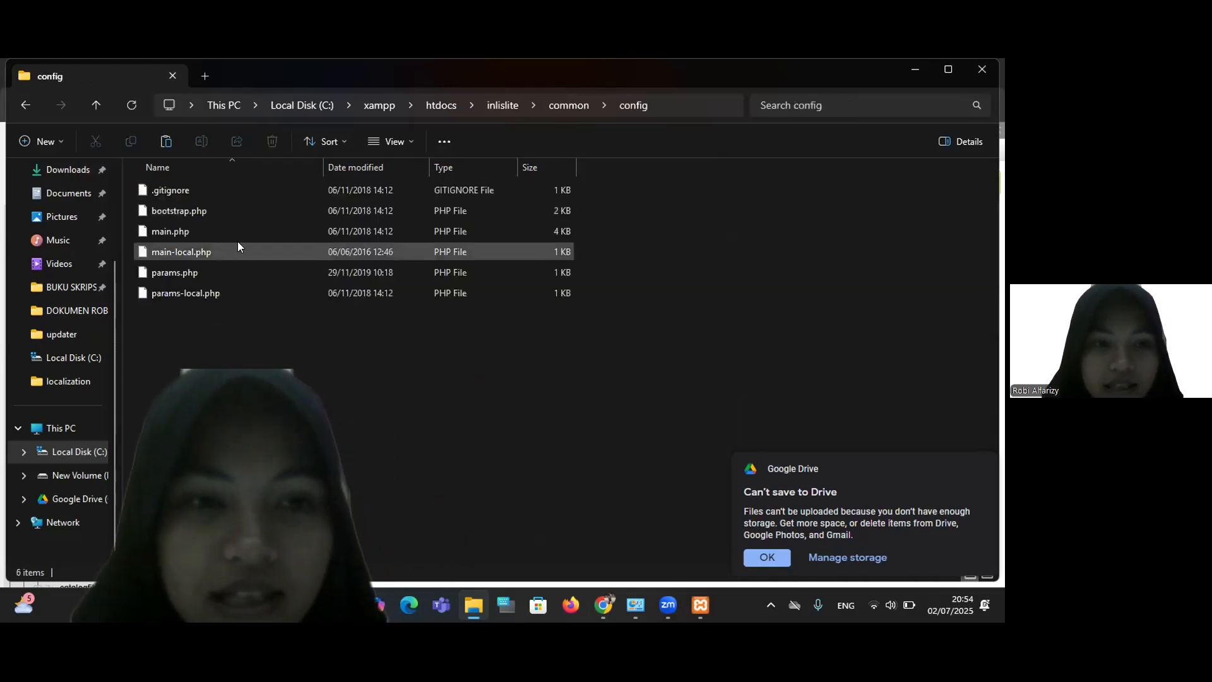
- Open the main-local.php file from the config folder in Notepad++
click(192, 253)
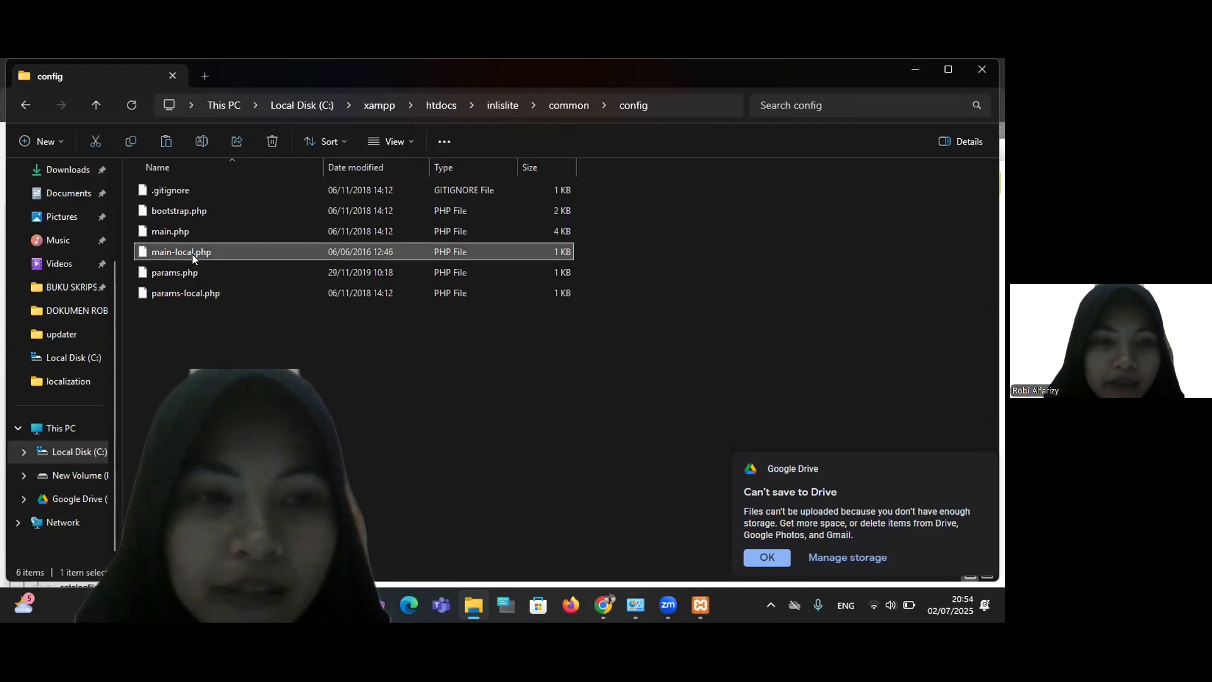
double_click(192, 254)
key(Escape)
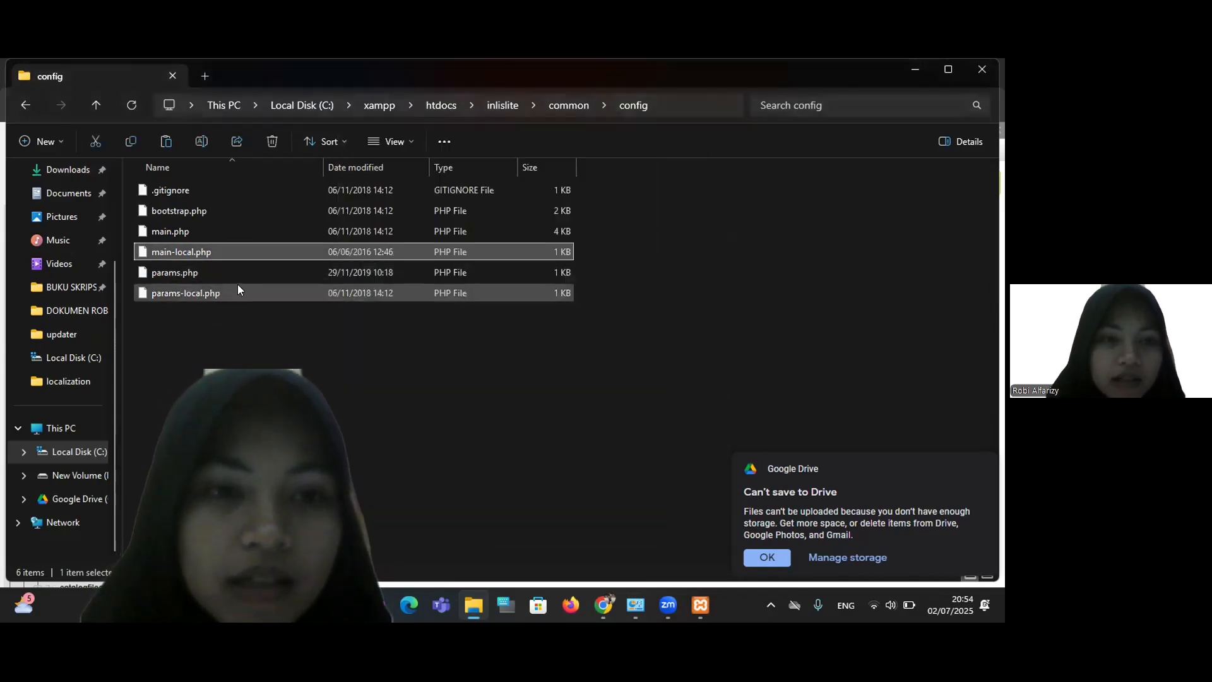
right_click(223, 253)
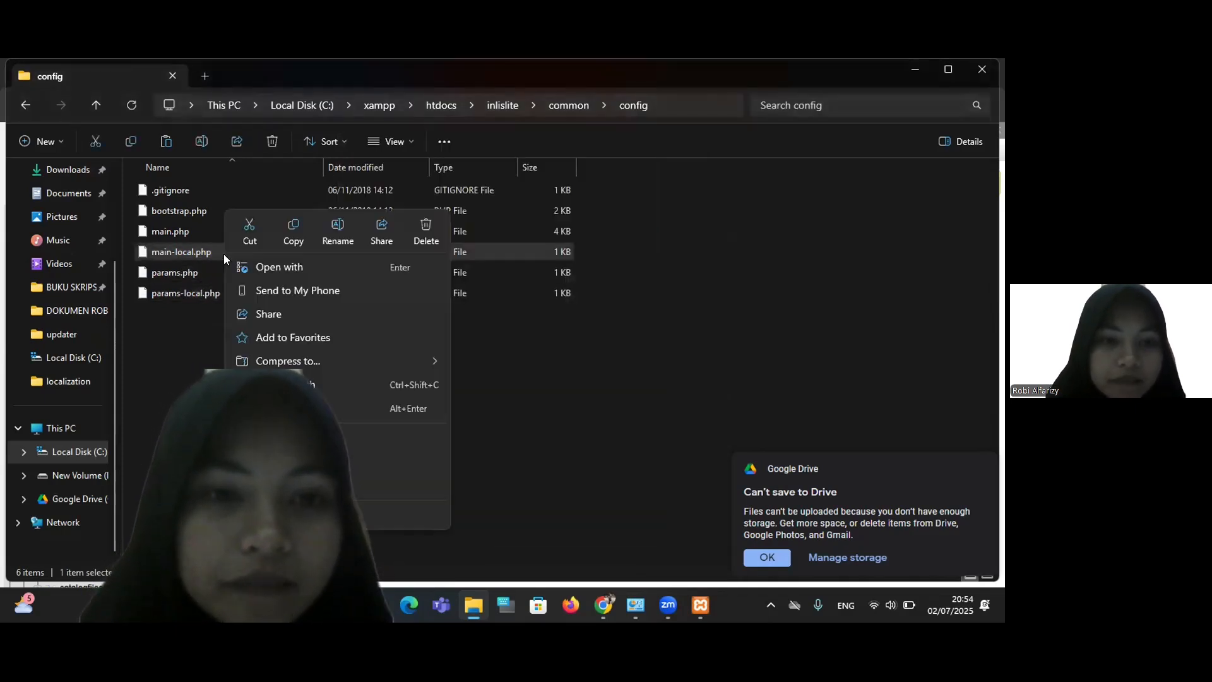
key(Escape)
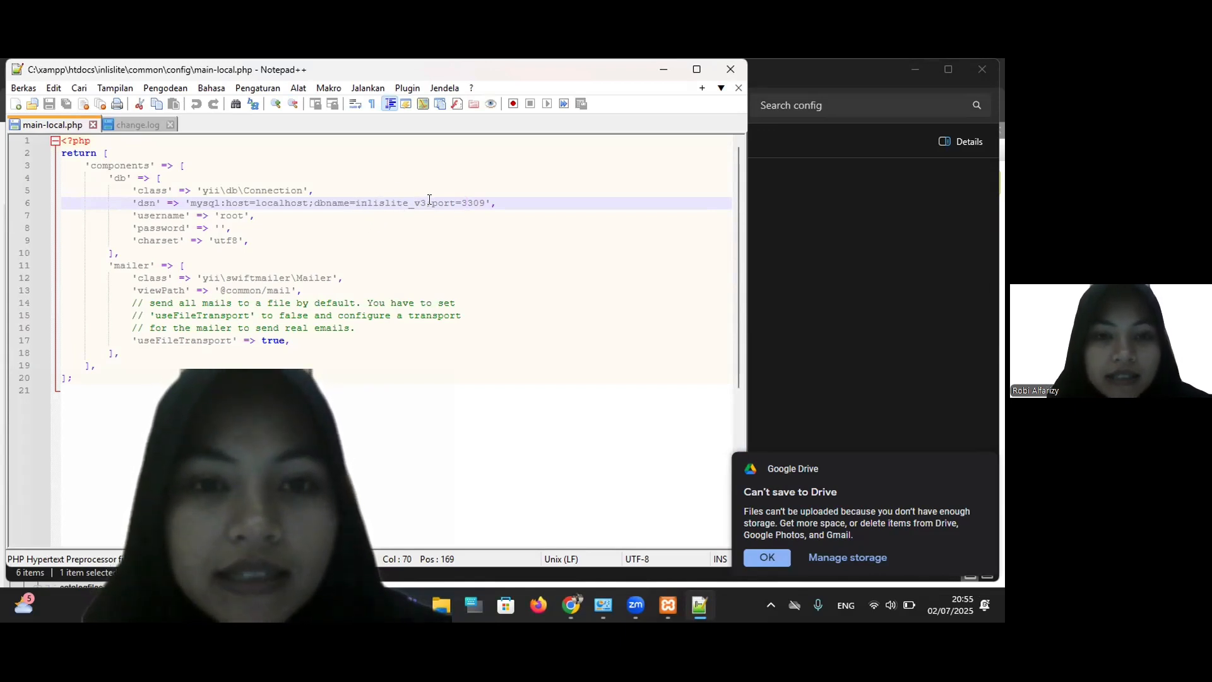
- Set dbname to inlislite and port to 3306 in the dsn line of main-local.php, then save the file and close Notepad++
key(BackSpace)
key(BackSpace)
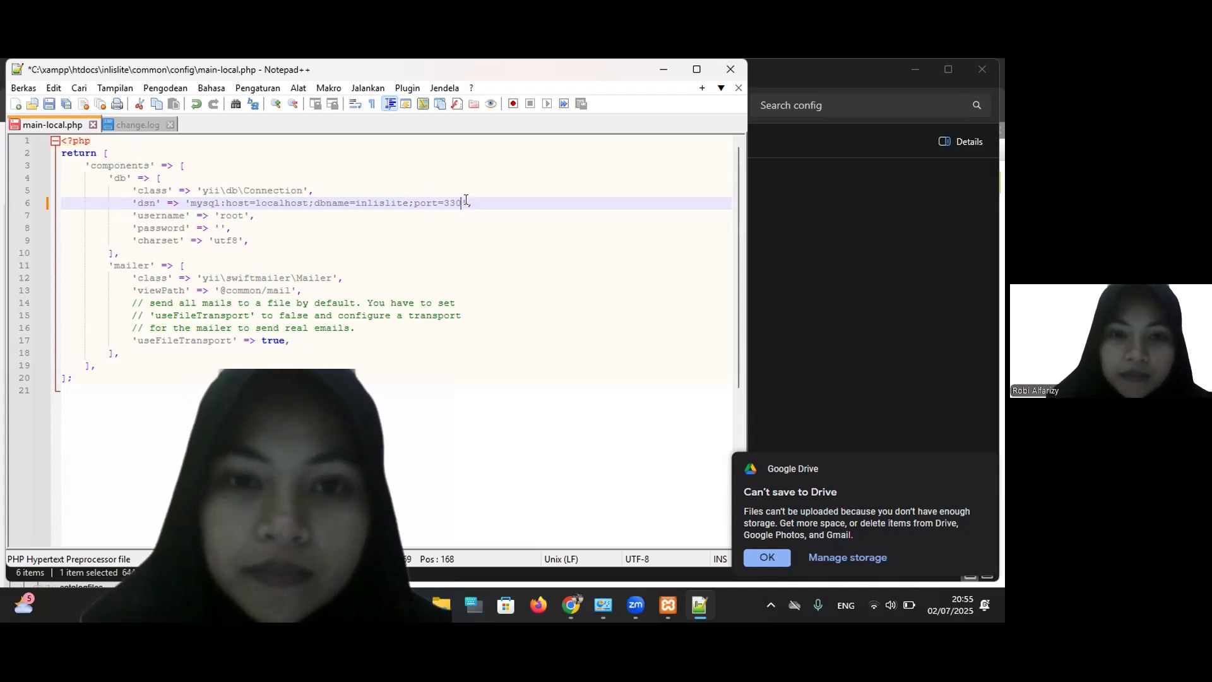
text(6)
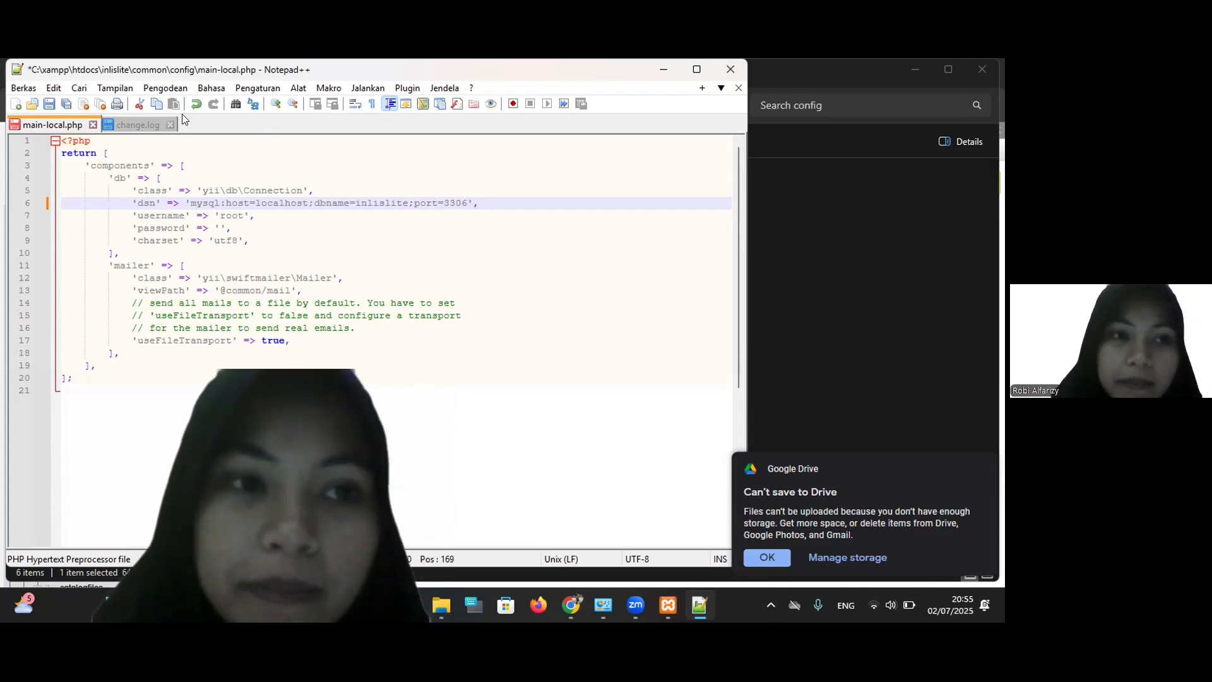
click(48, 105)
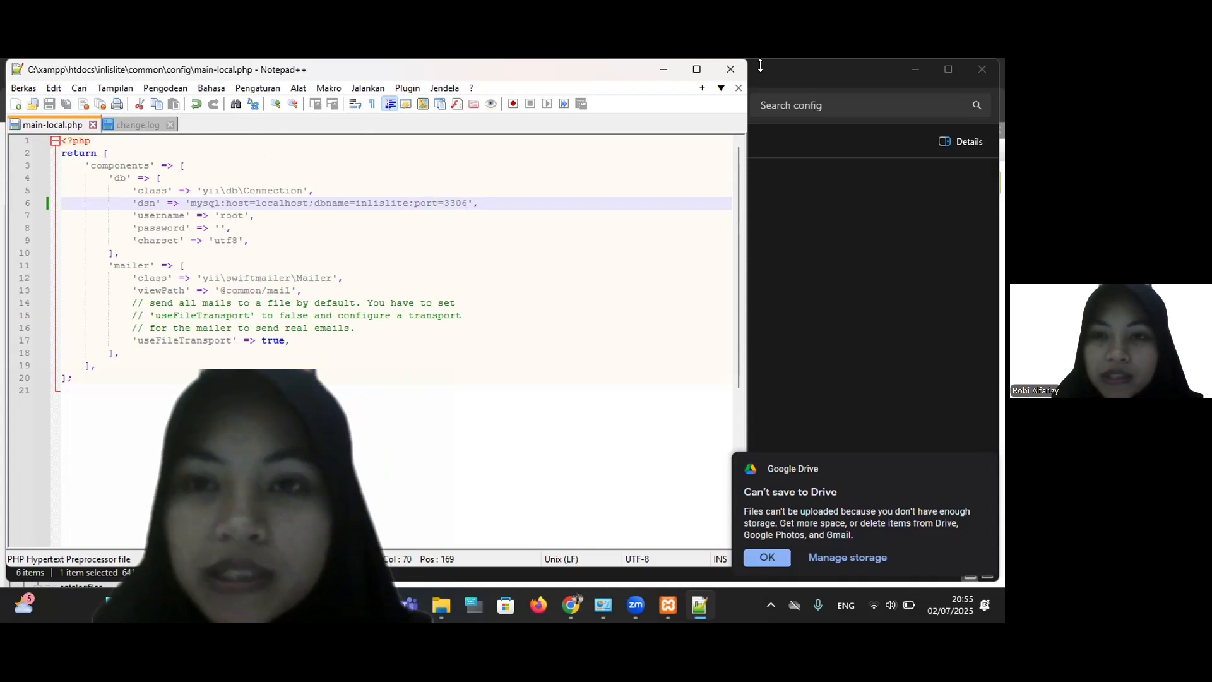
click(731, 69)
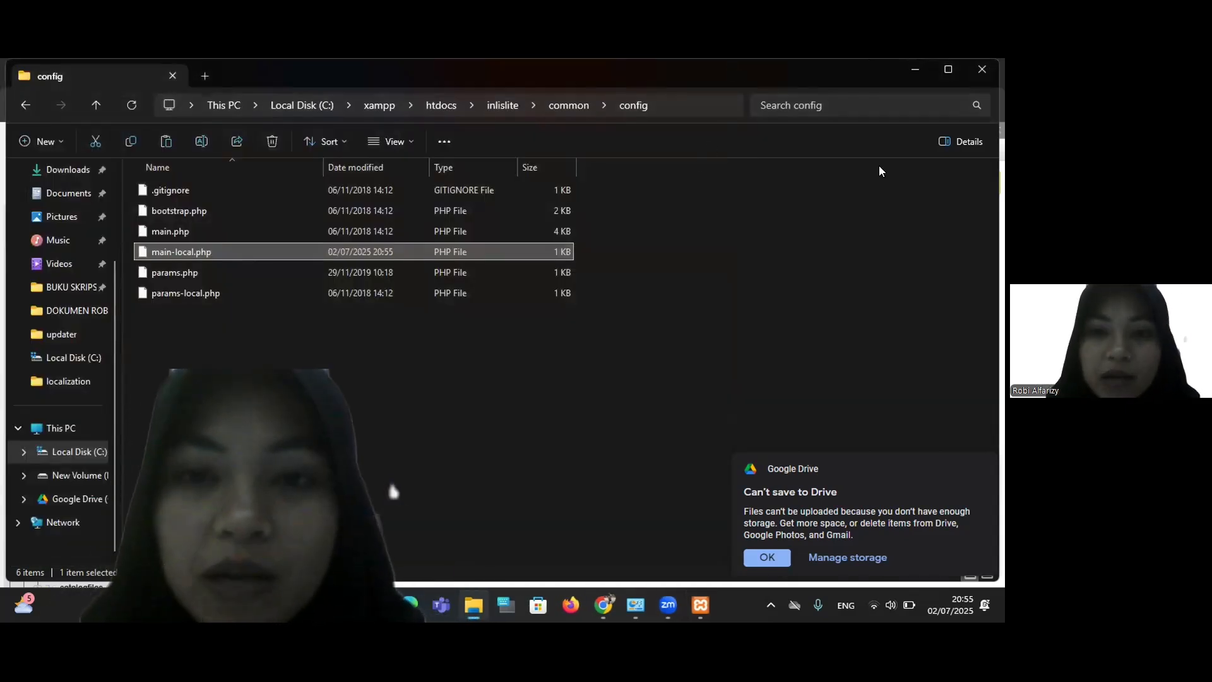
- Dismiss the Google Drive storage notice, switch to Chrome and open localhost/inlislite in a new tab
click(766, 556)
click(604, 605)
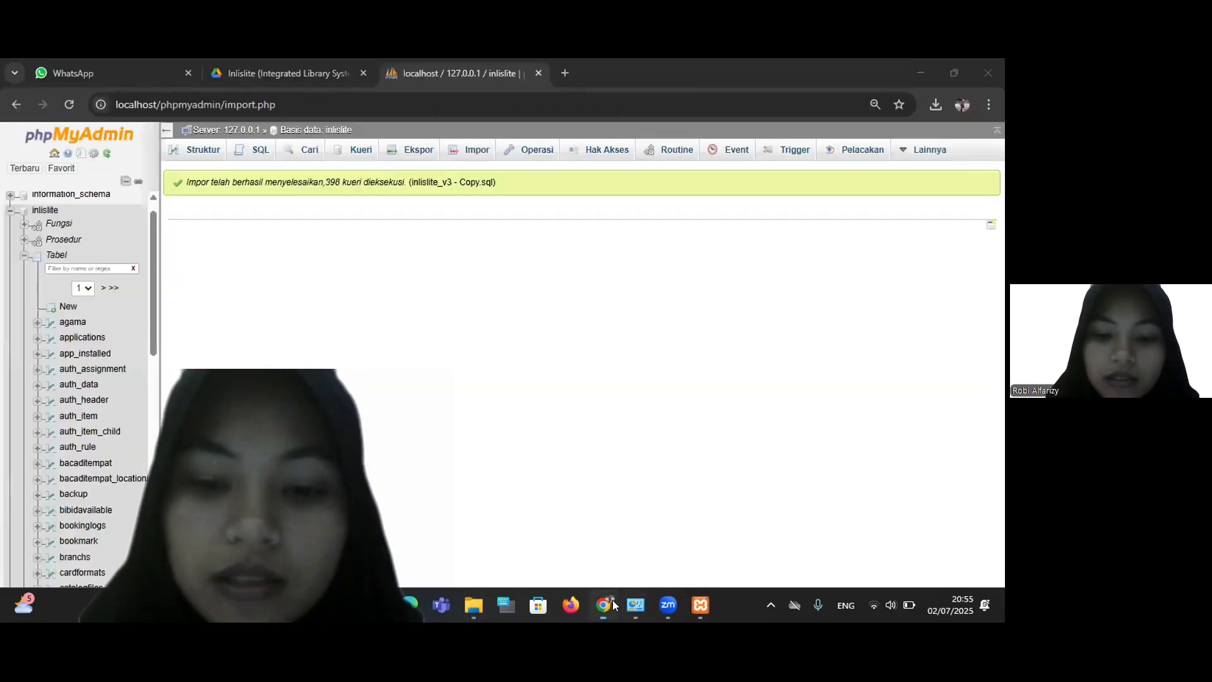
click(564, 74)
click(527, 99)
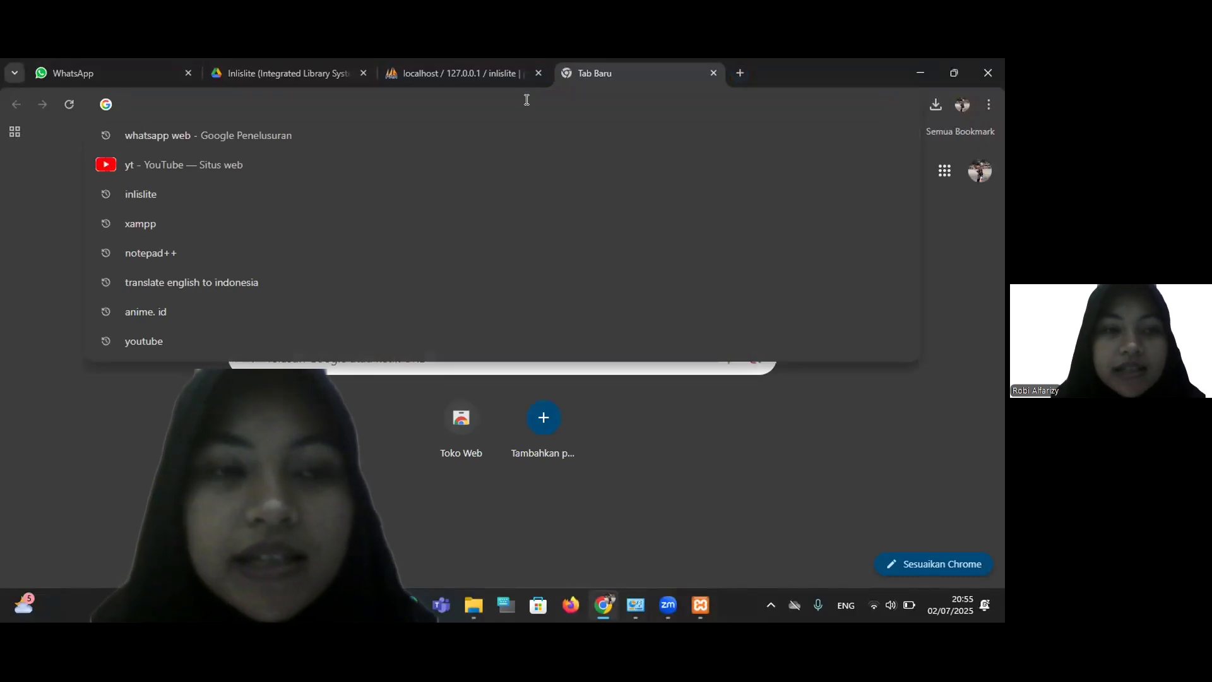
text(local)
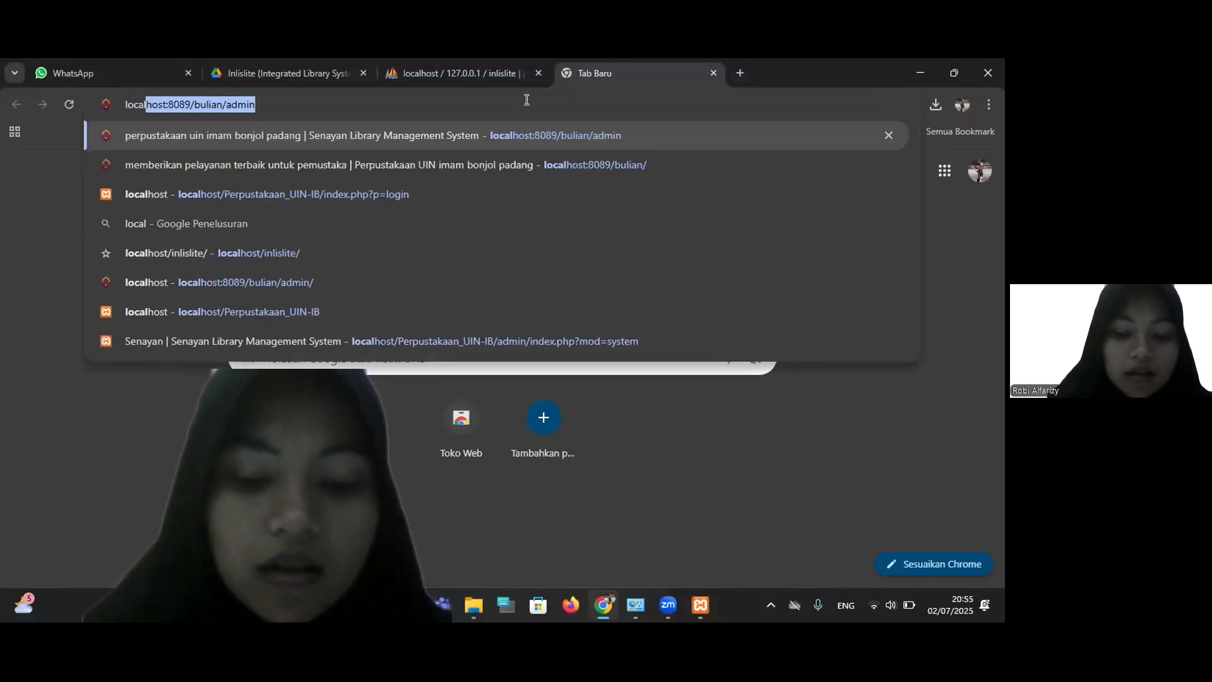
key(BackSpace)
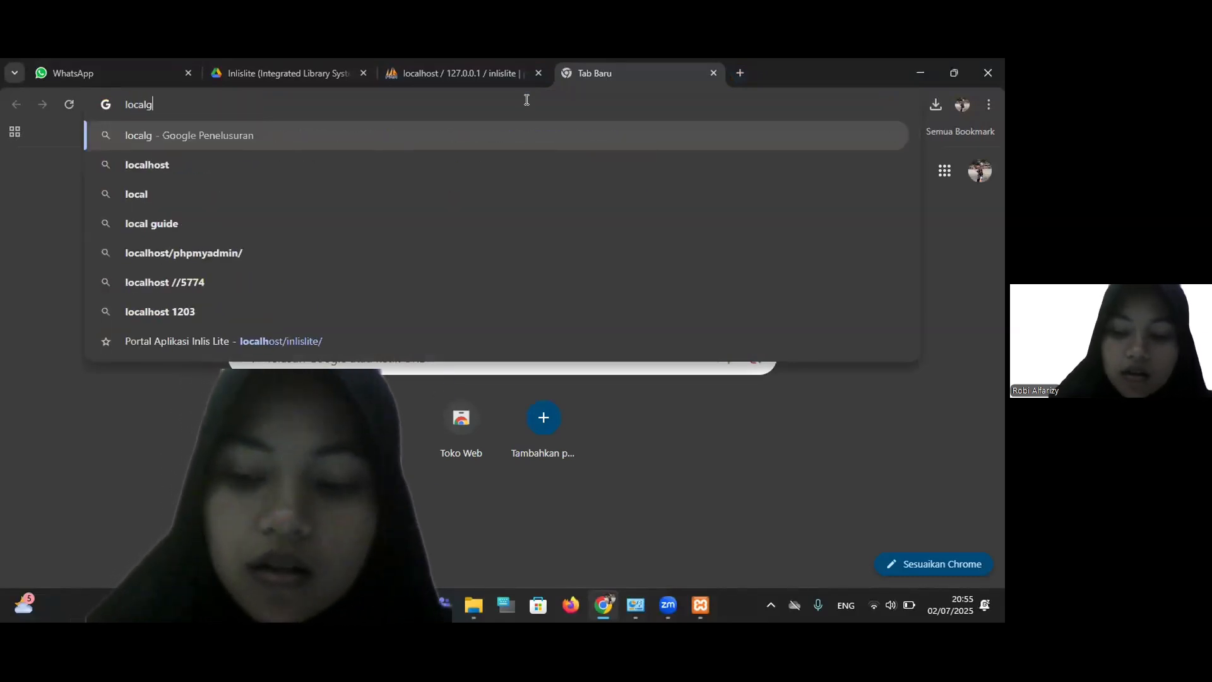
text(host)
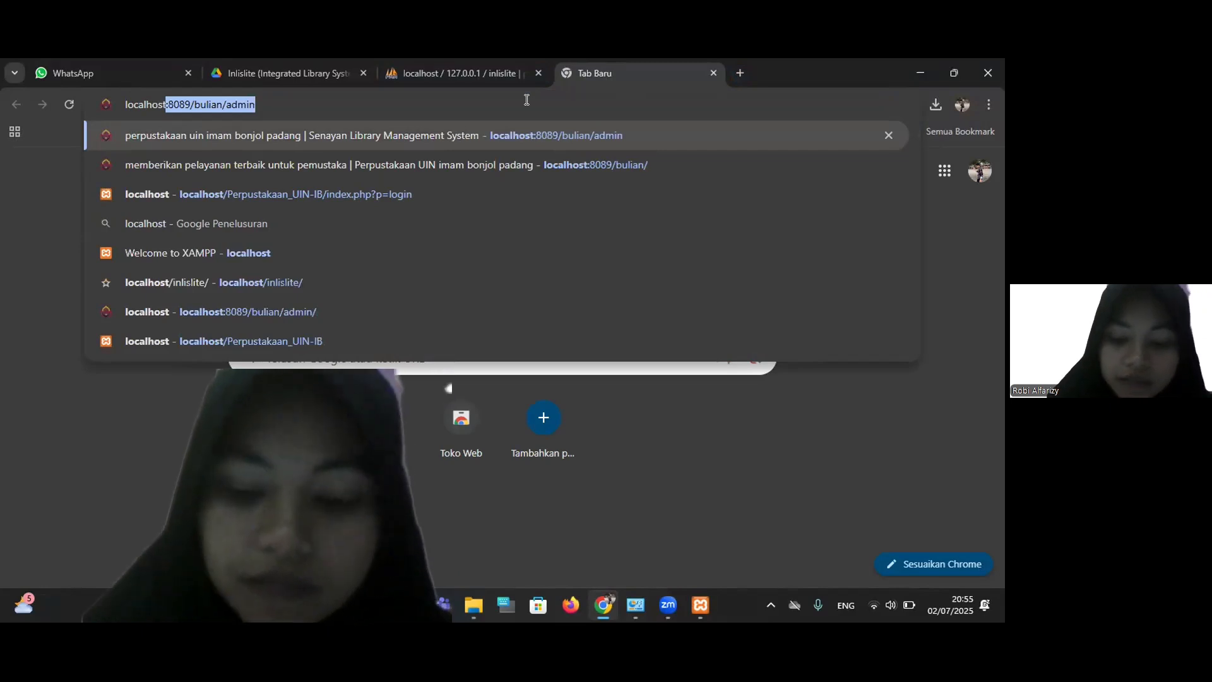
text(/)
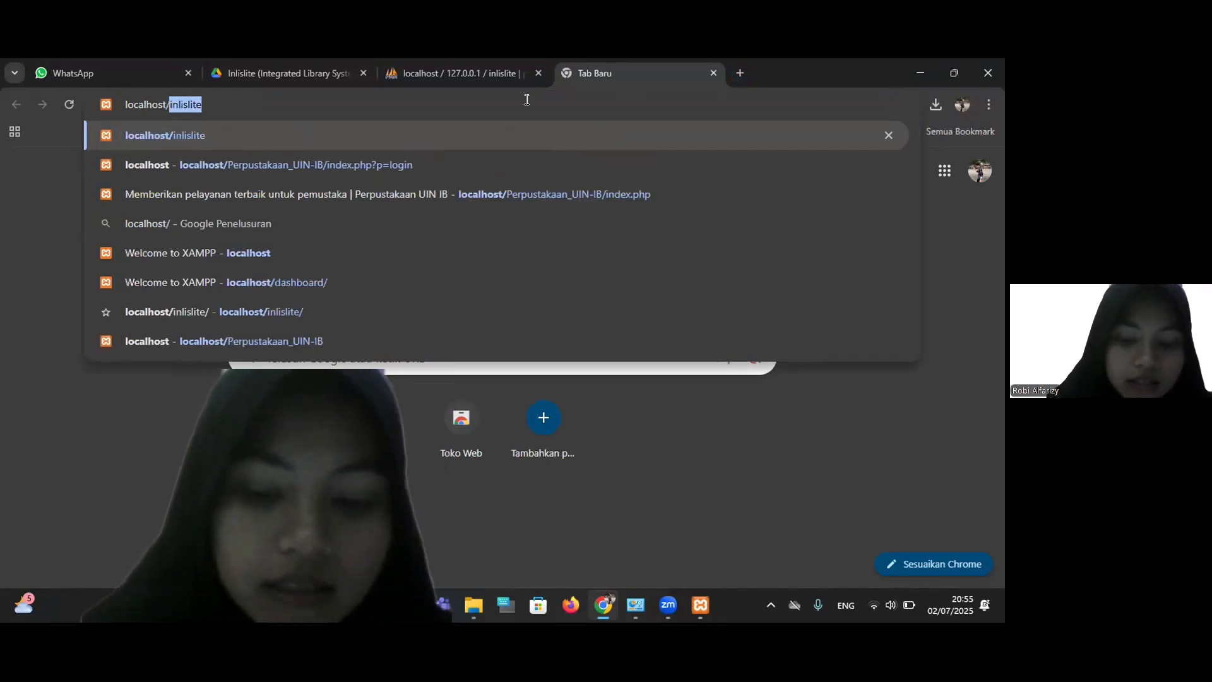
text(inlislite)
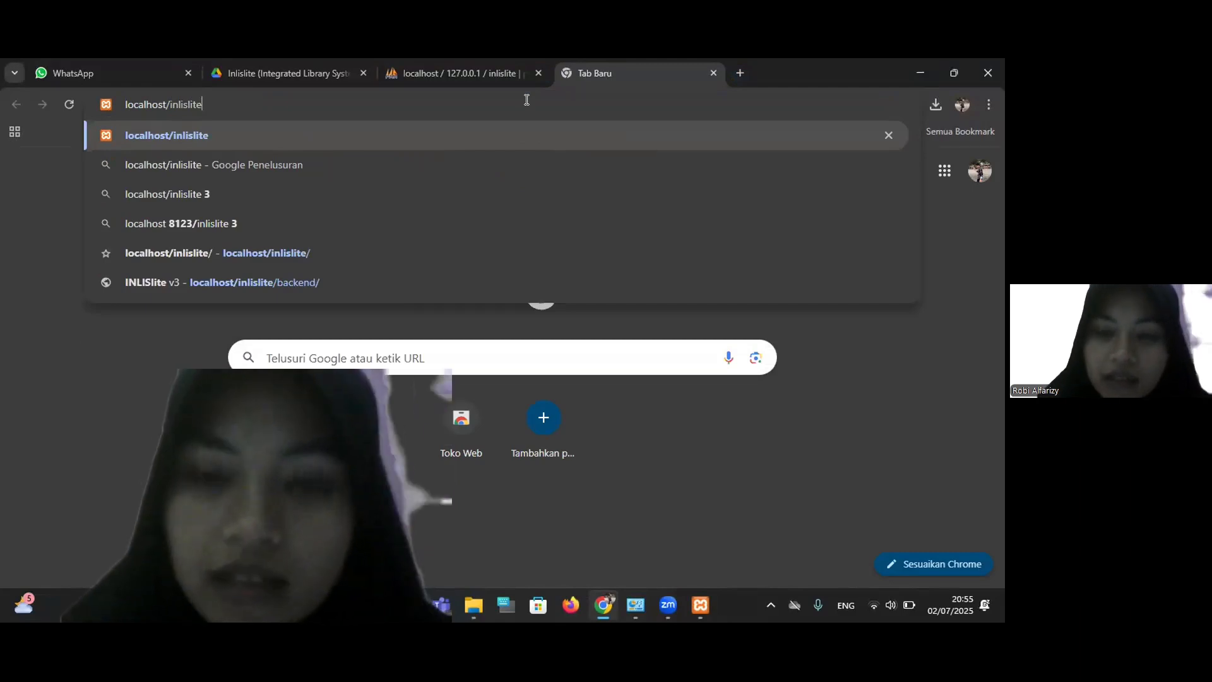
key(Return)
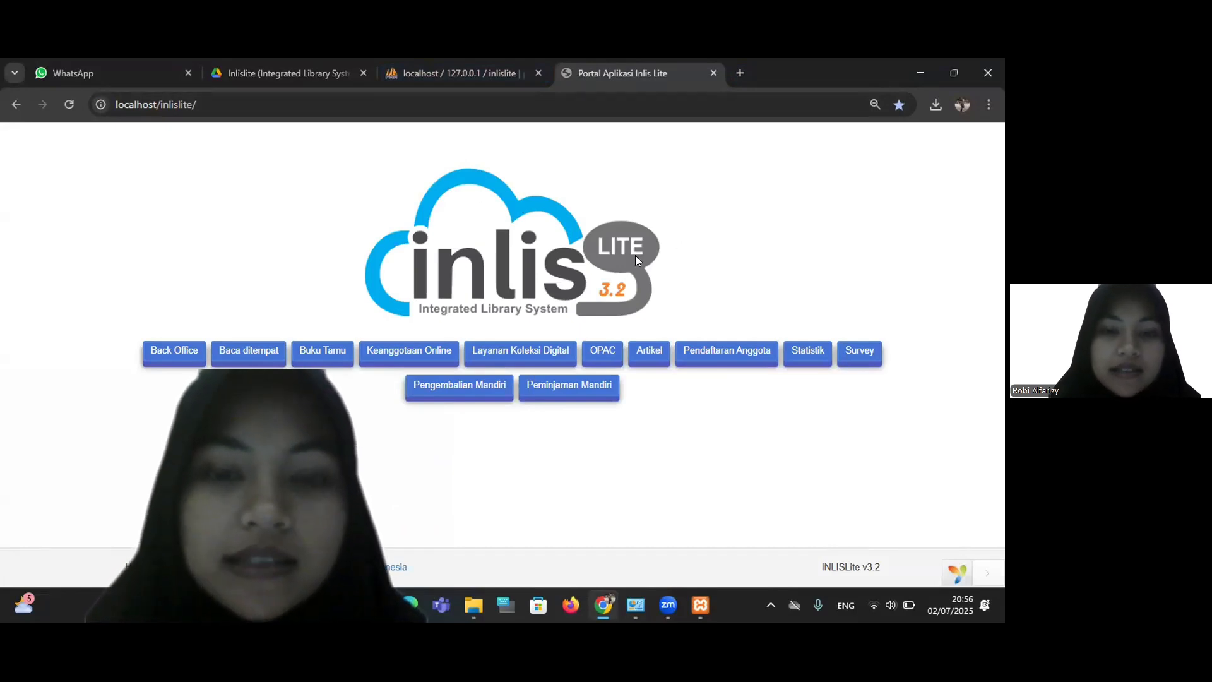
- Open the Back Office login page from the Inlislite portal and enter inlislite as the username
click(170, 357)
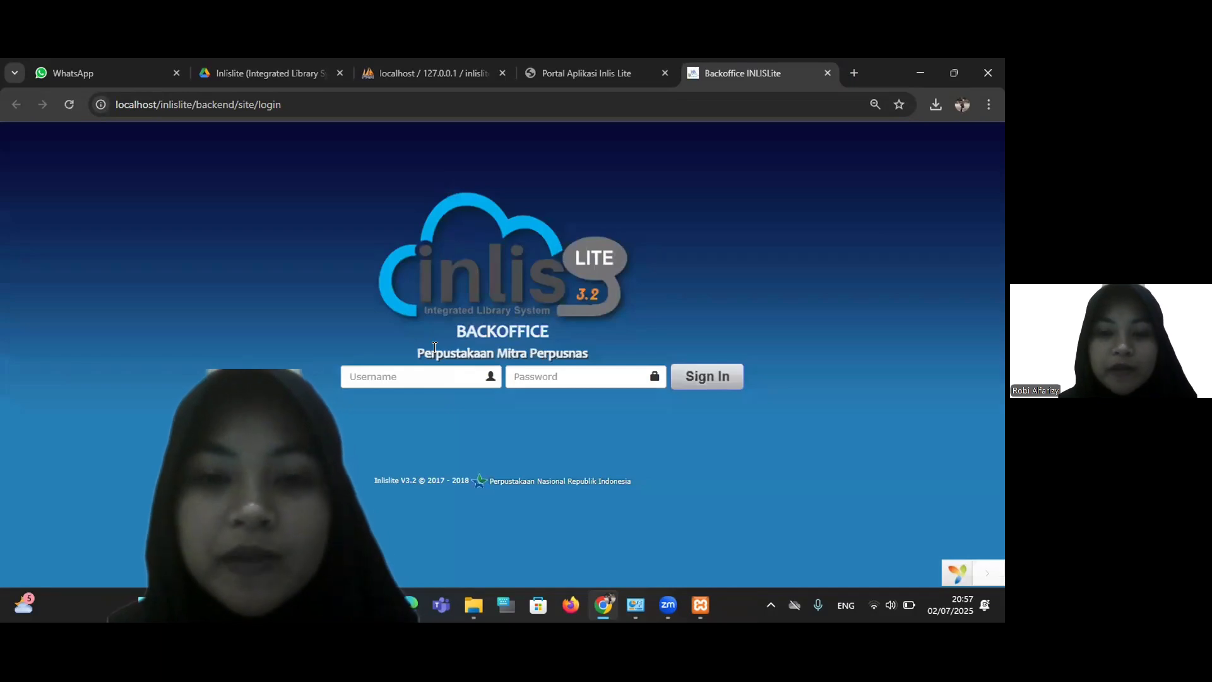
click(389, 376)
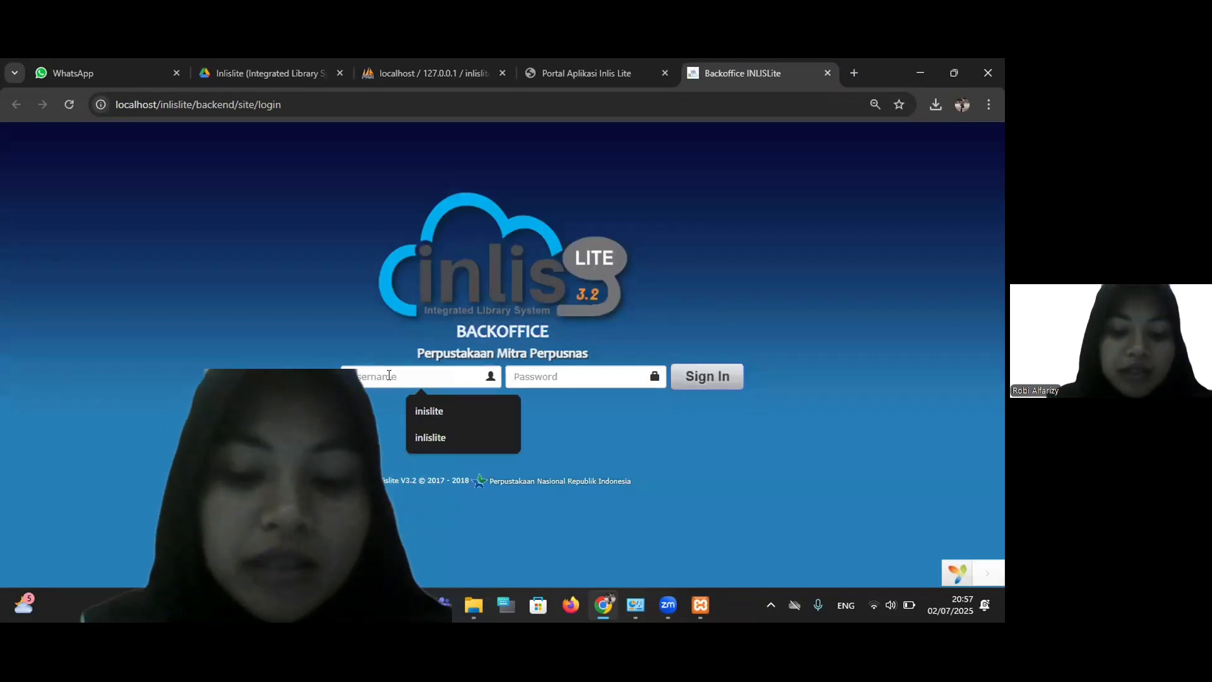
text(inl)
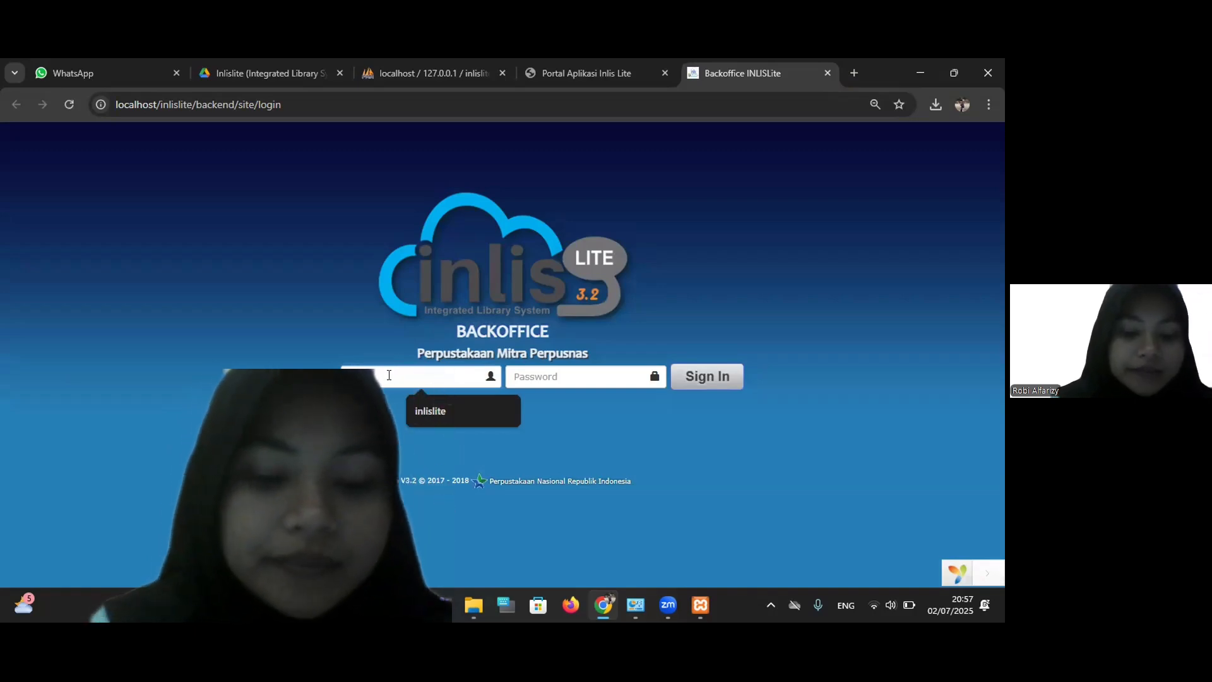
text(islite)
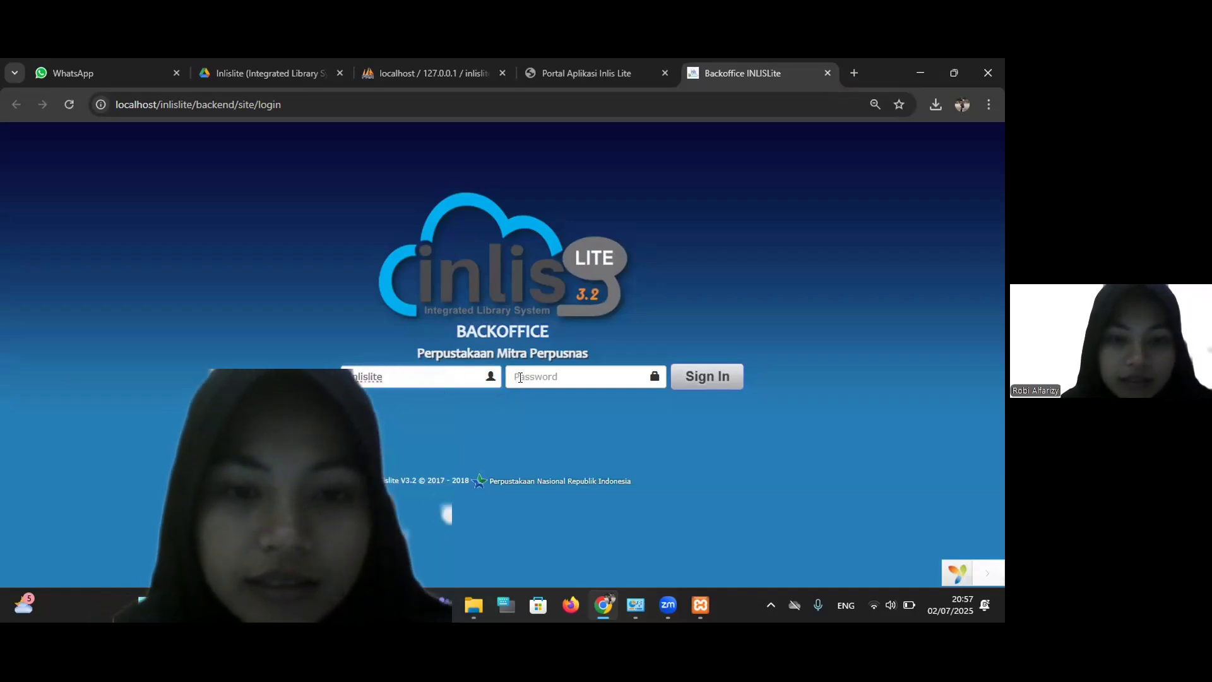
click(519, 378)
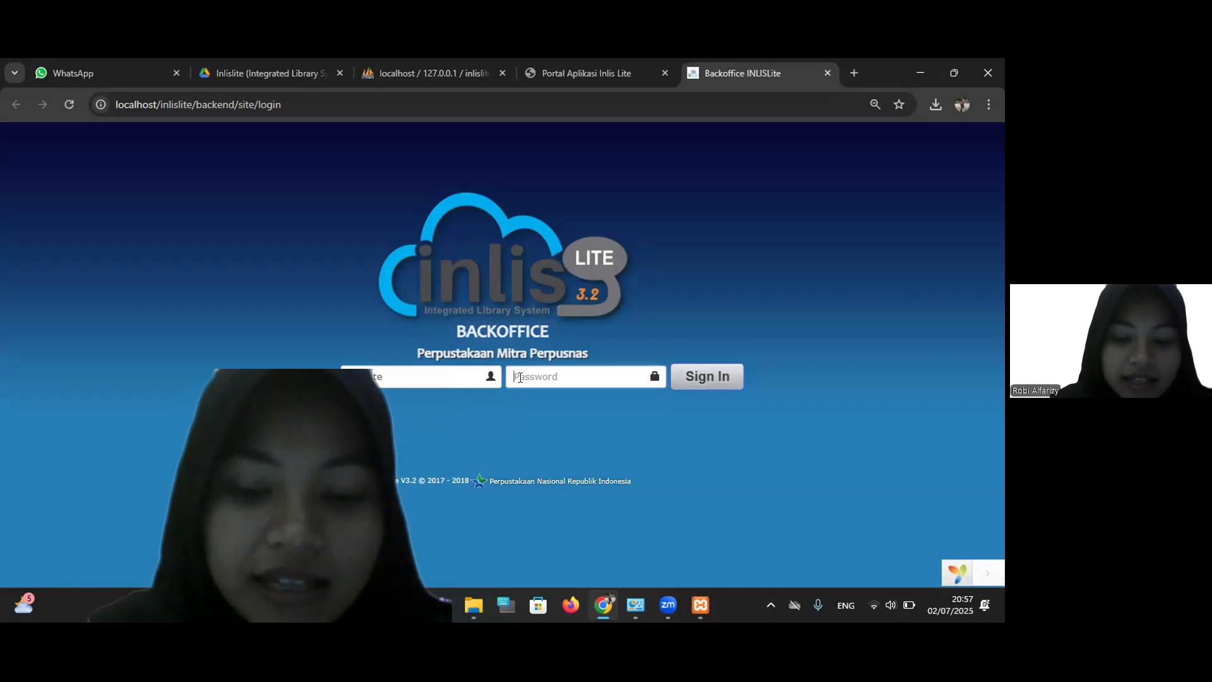
text(inlisl)
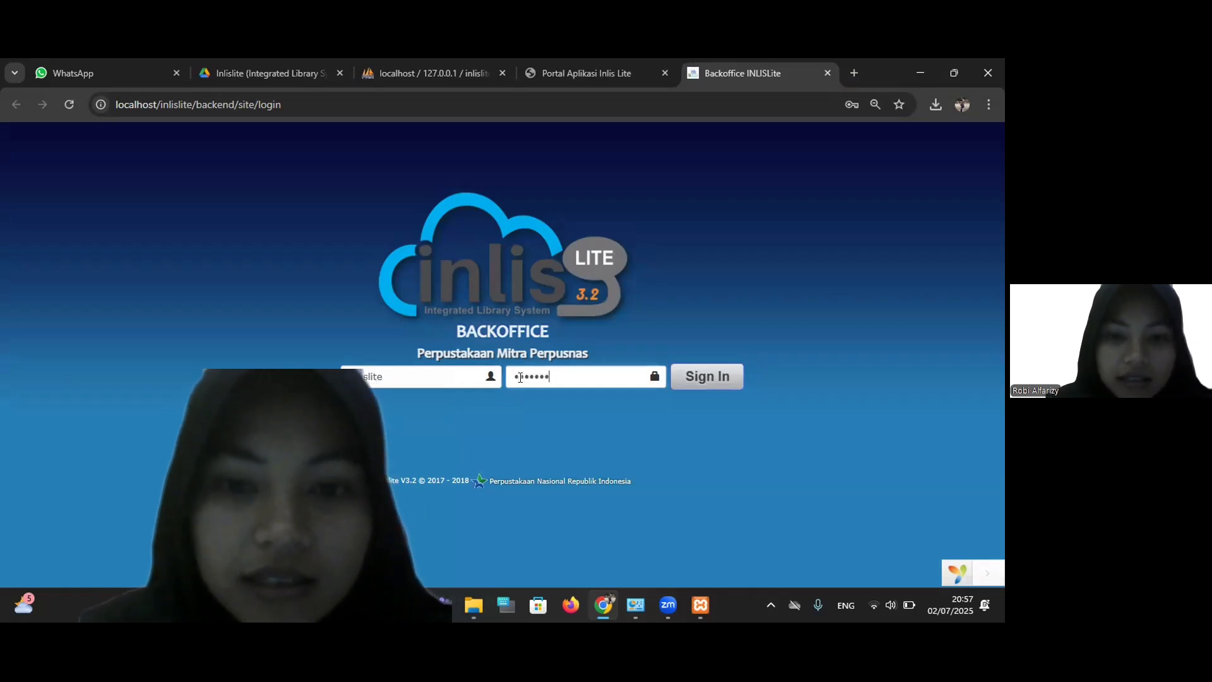
text(i)
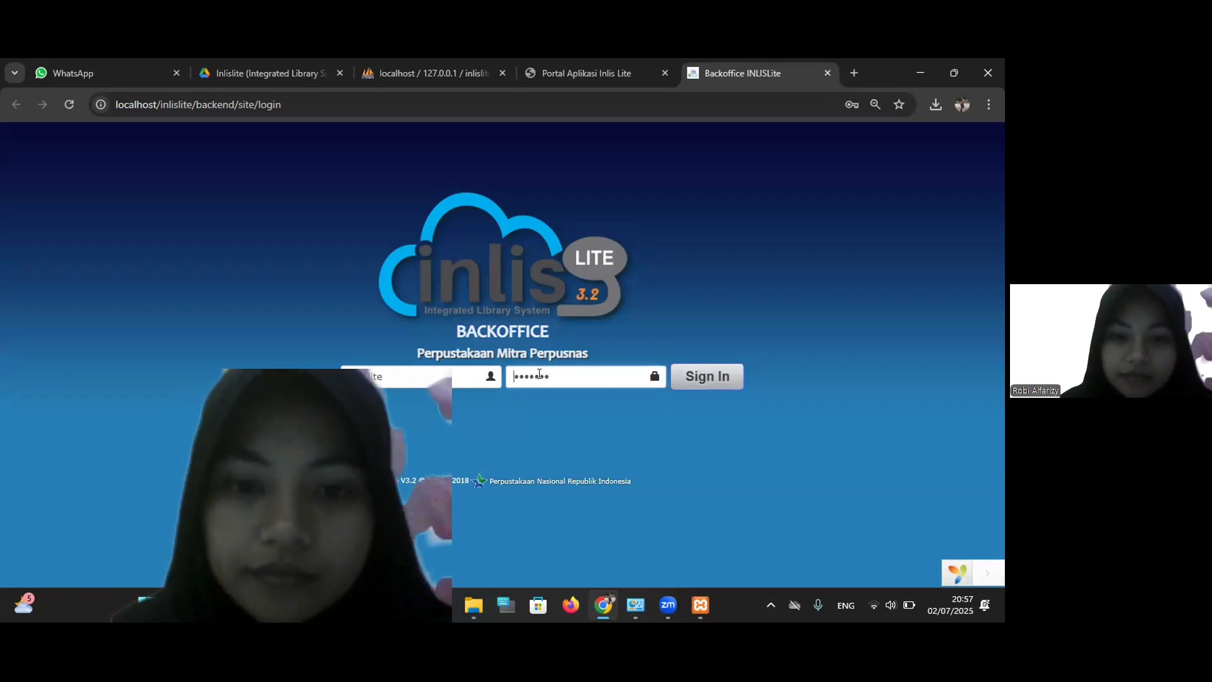
key(ctrl+a)
key(BackSpace)
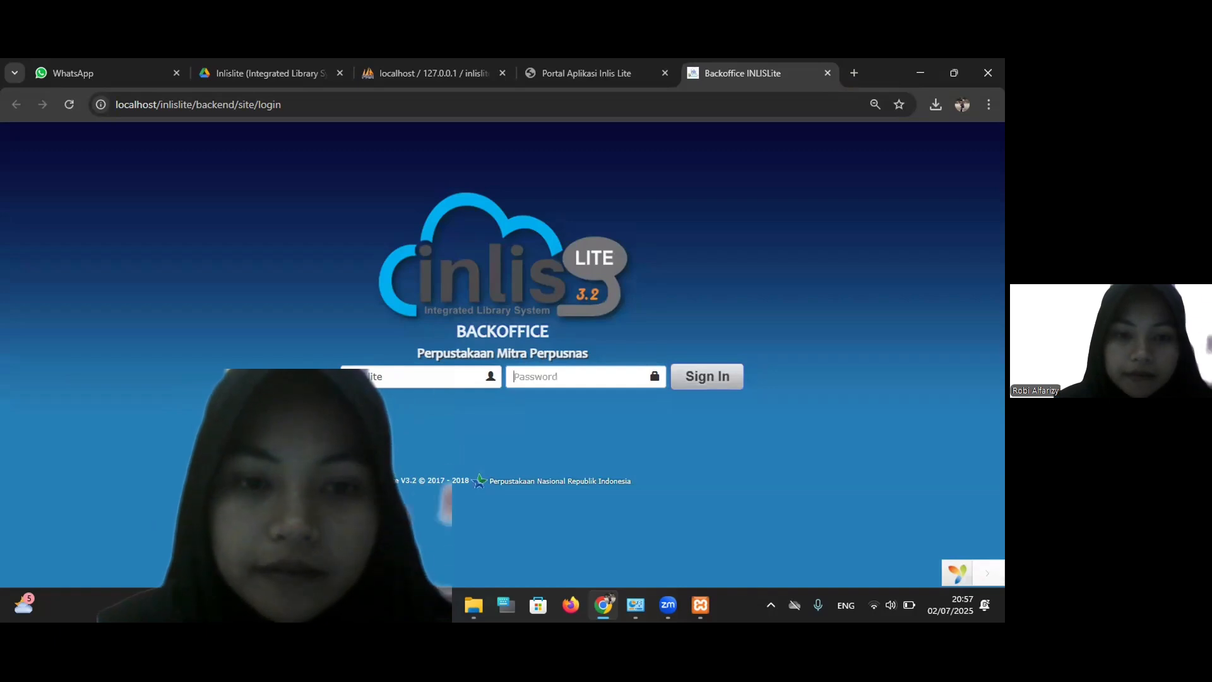
- Enter the account password, sign in to the Back Office, dismiss the password warning and continue with Perpustakaan Pusat as the library location
click(371, 376)
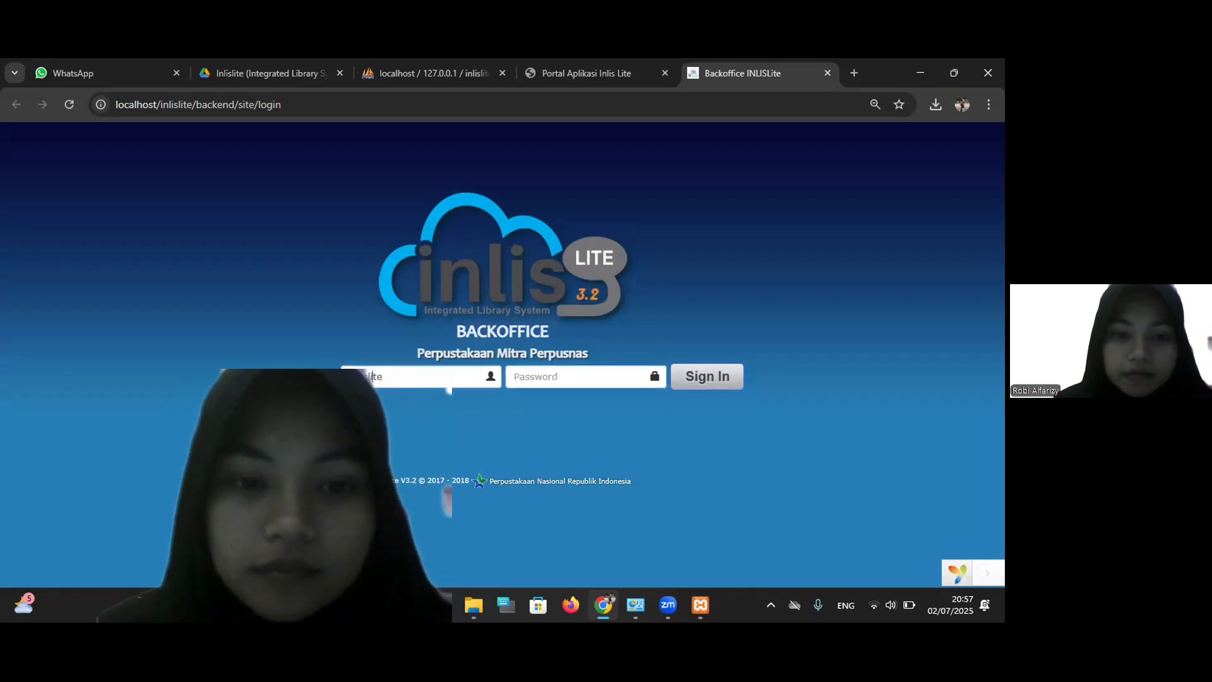
drag(348, 376, 373, 375)
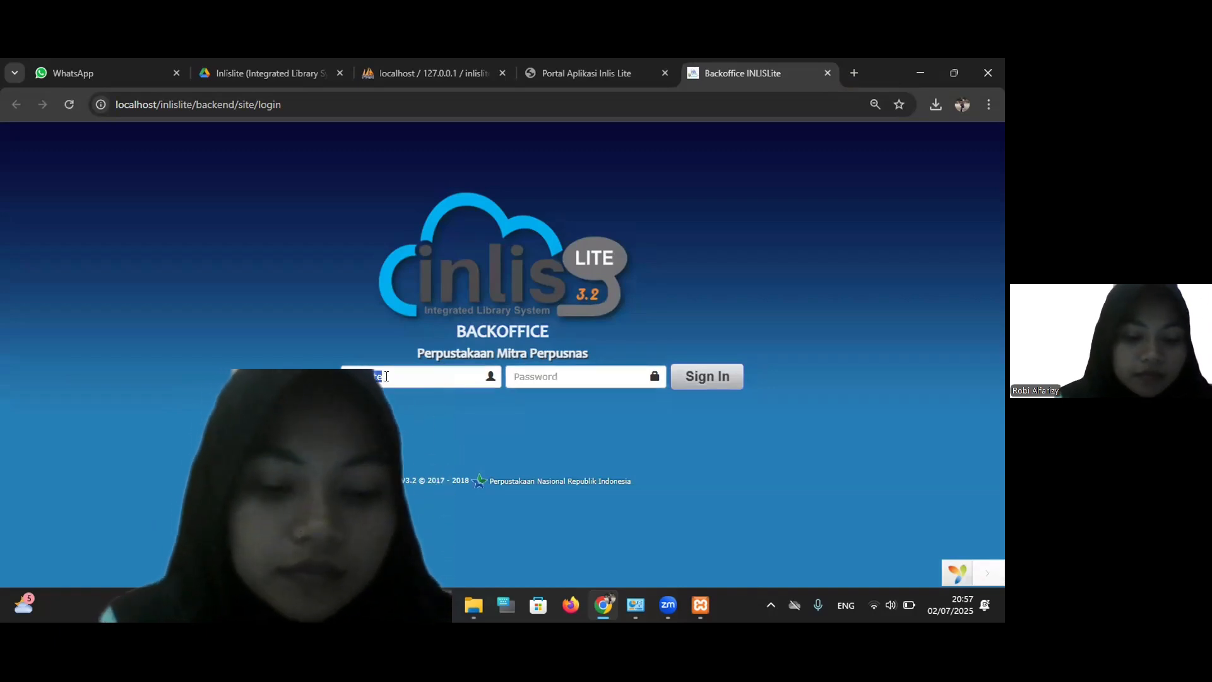
click(525, 377)
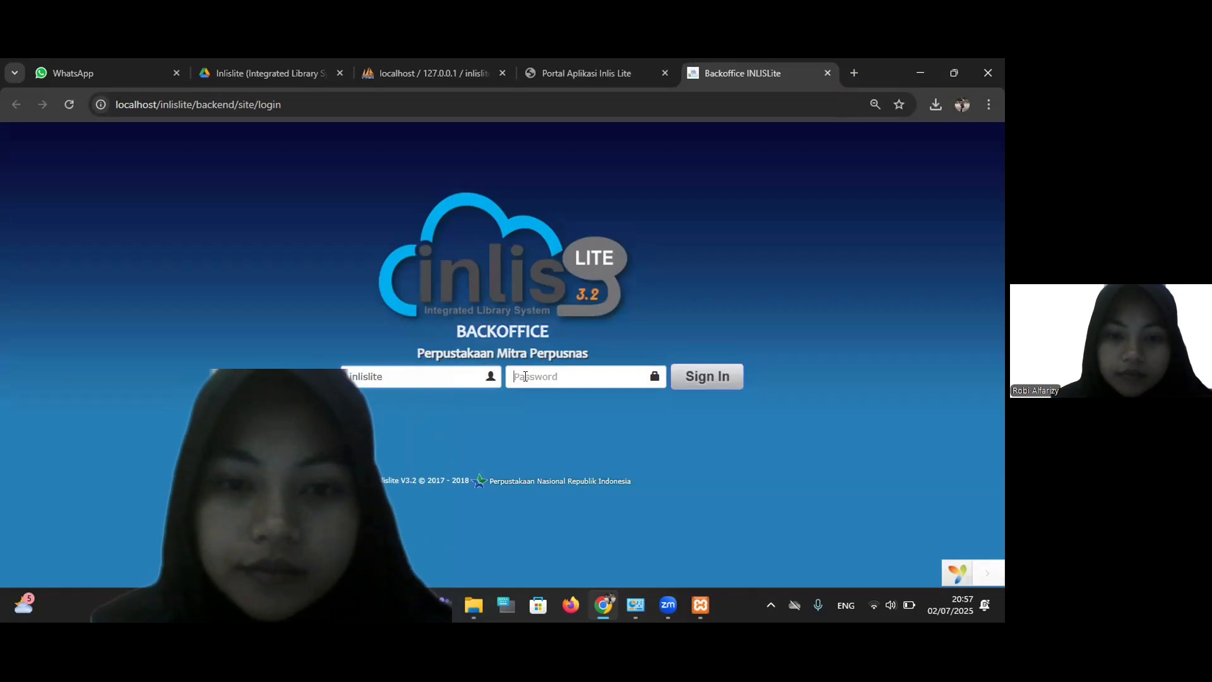
key(ctrl+v)
text(=)
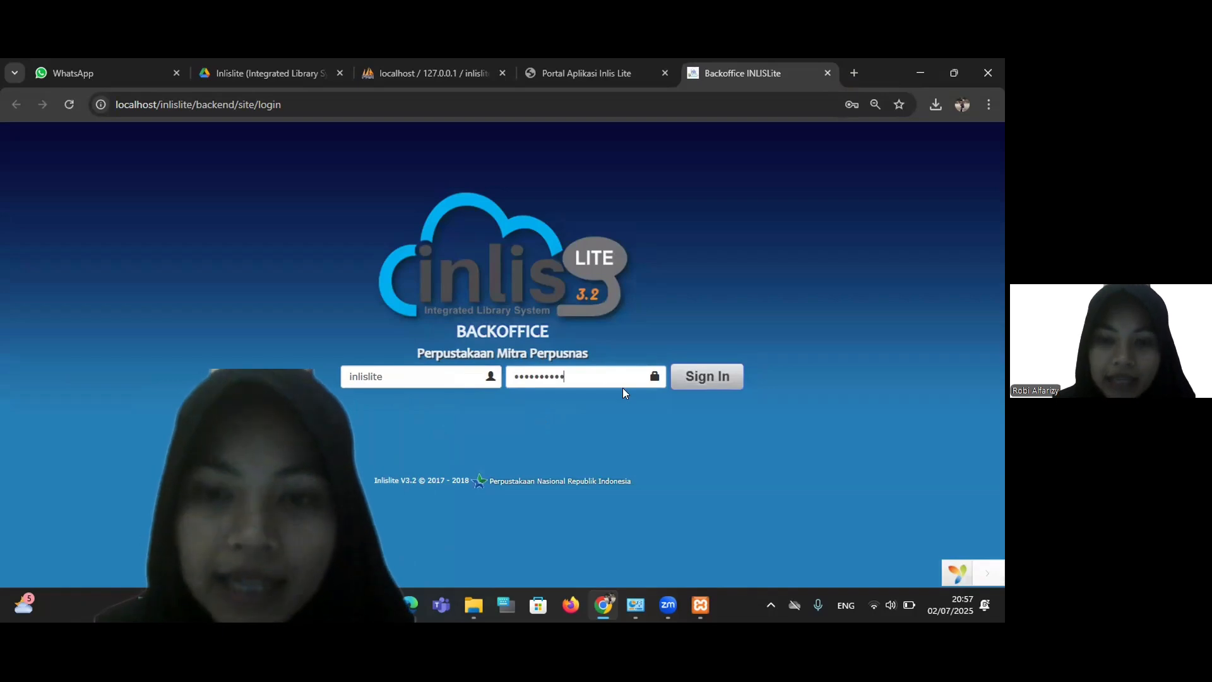
click(712, 377)
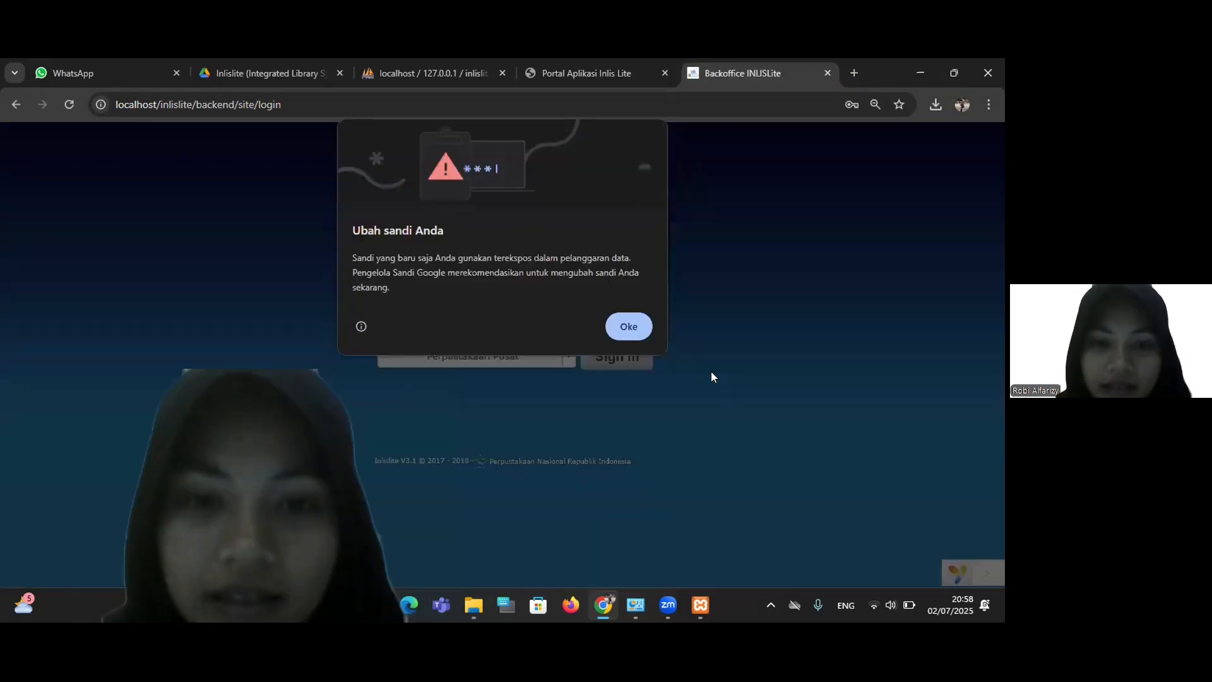
click(625, 336)
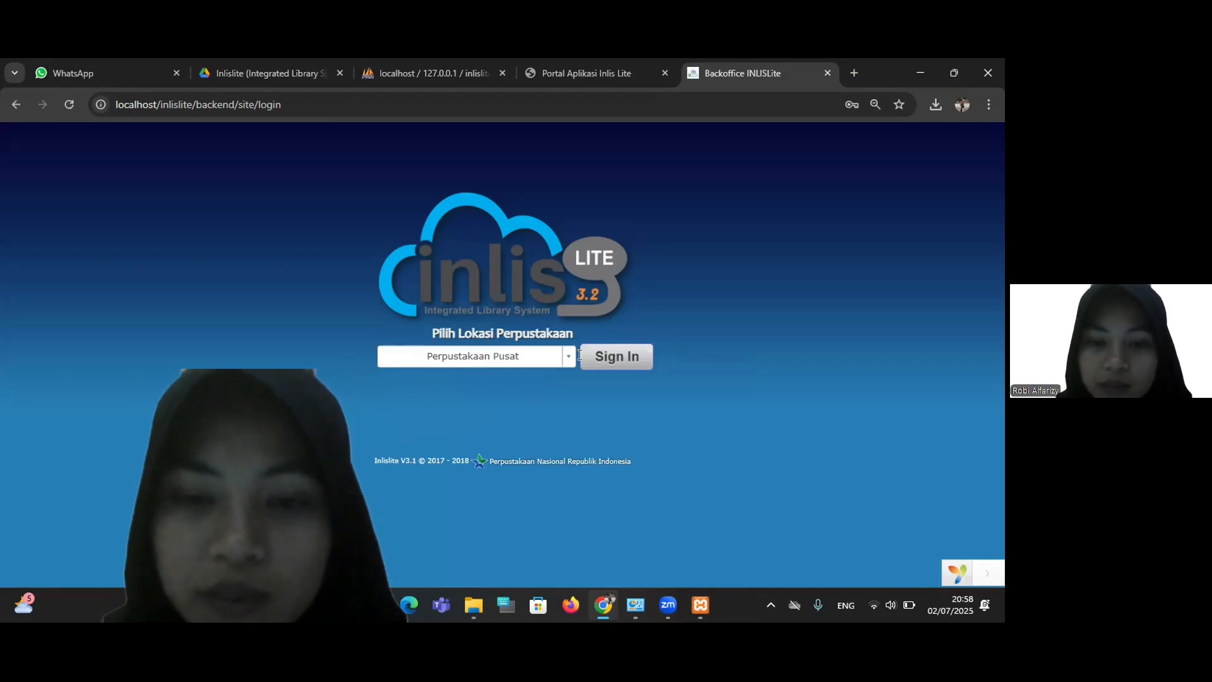
click(620, 360)
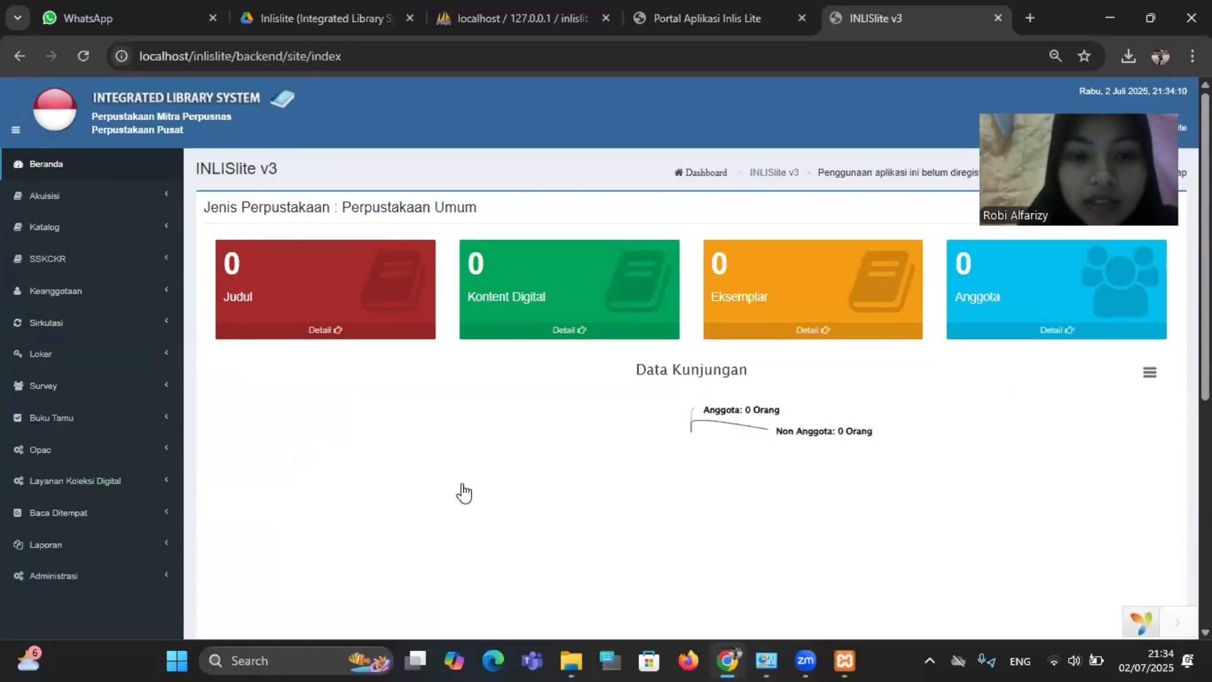
- Open the Entri Anggota form and examine its member number and other registration fields
click(99, 294)
click(101, 316)
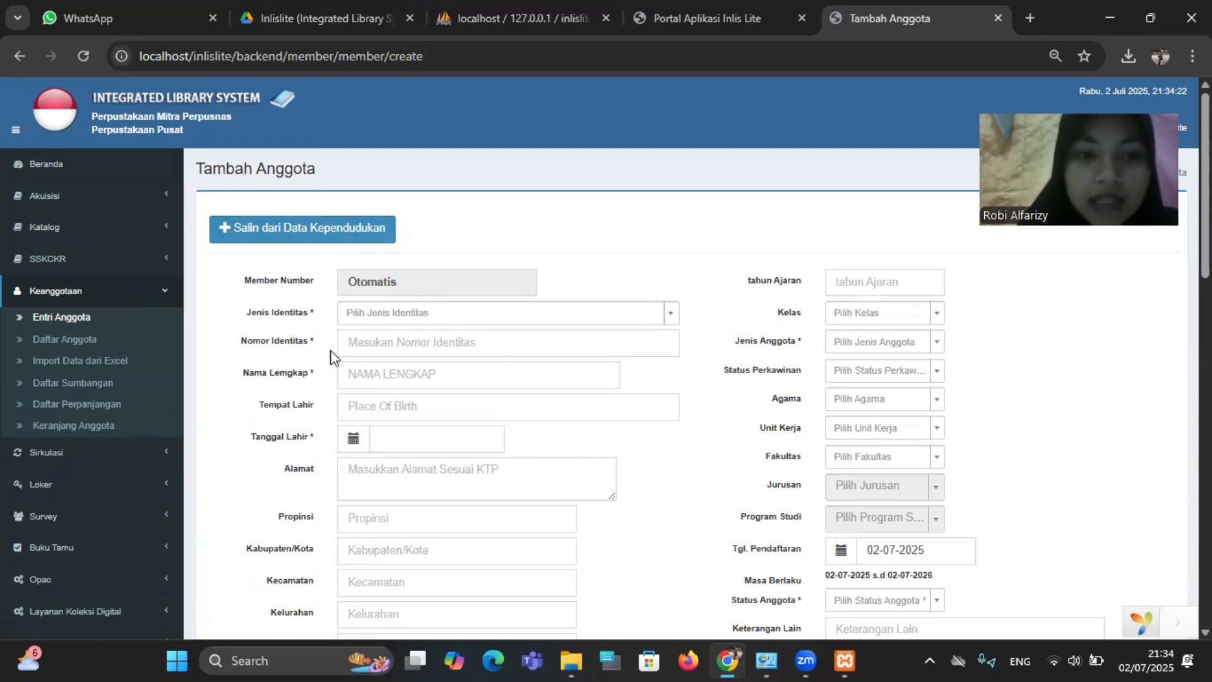
scroll(330, 358, down, 2)
scroll(330, 357, up, 1)
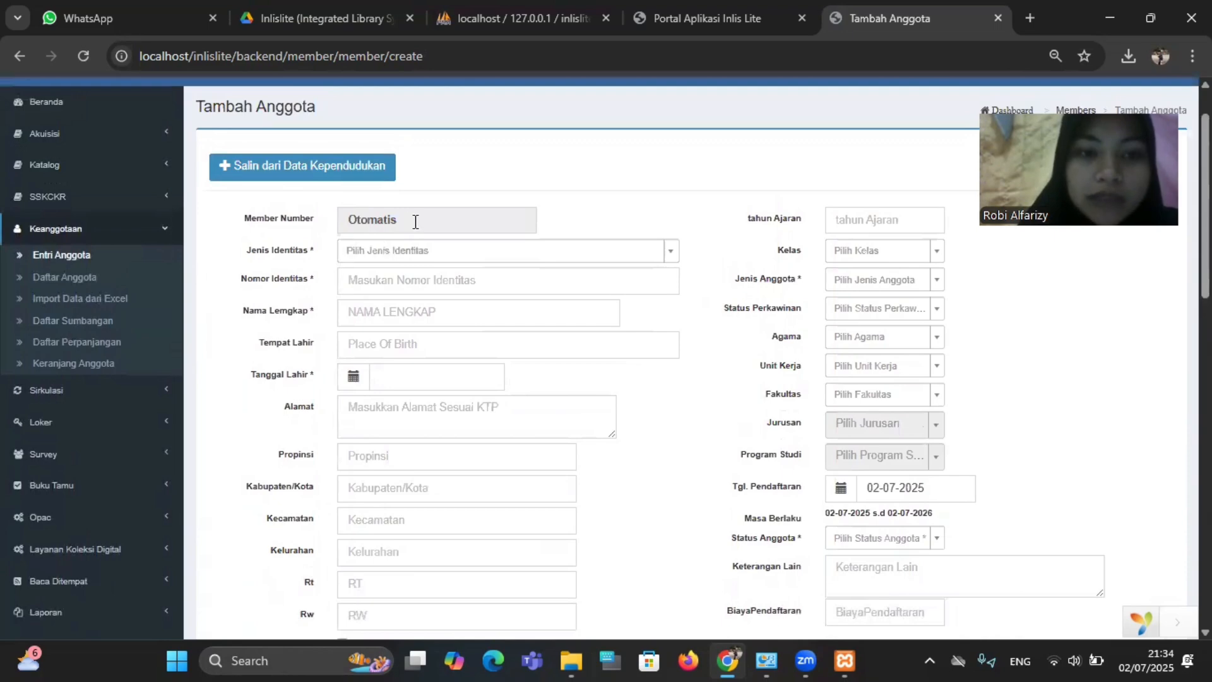
scroll(253, 320, down, 3)
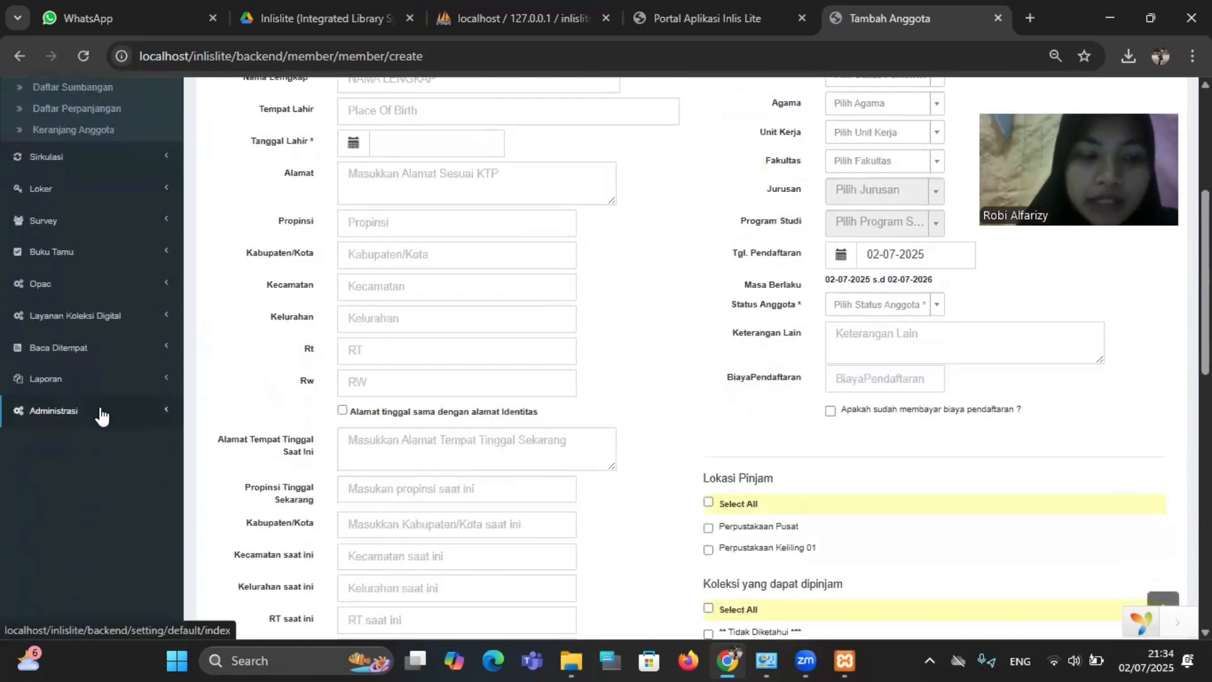
- Set Penentuan Nomor Anggota to Manual in the Entri Keanggotaan settings of Pengaturan Keanggotaan and save the settings
click(101, 416)
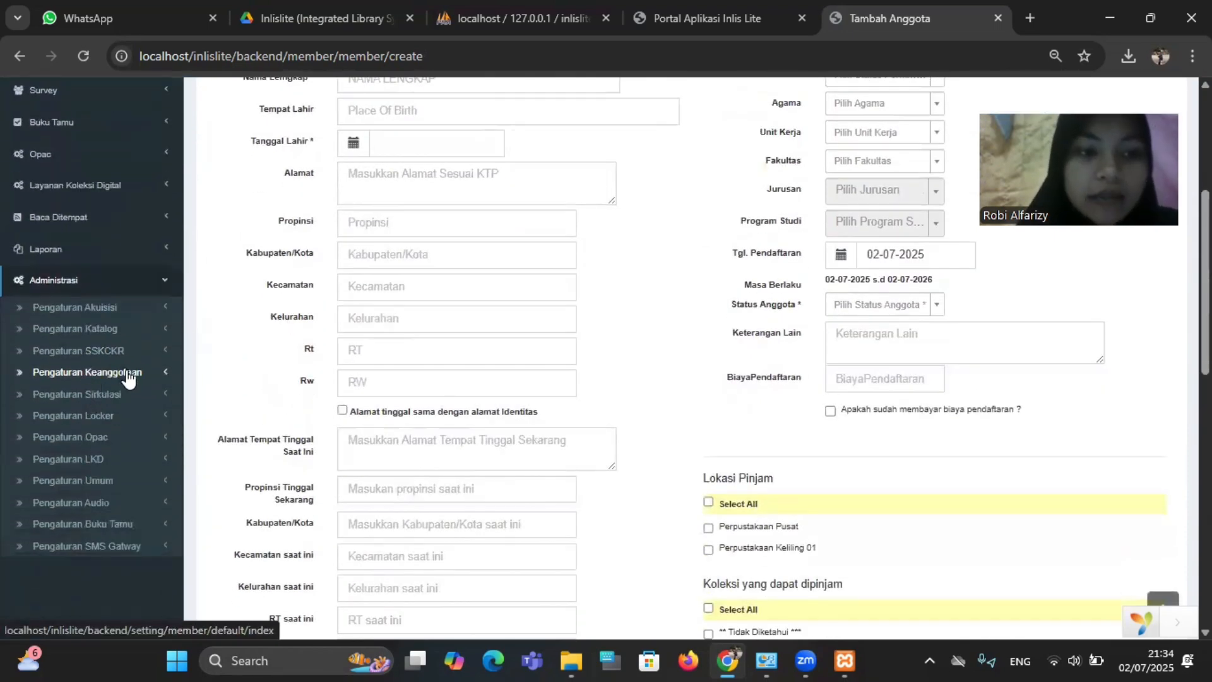
click(154, 547)
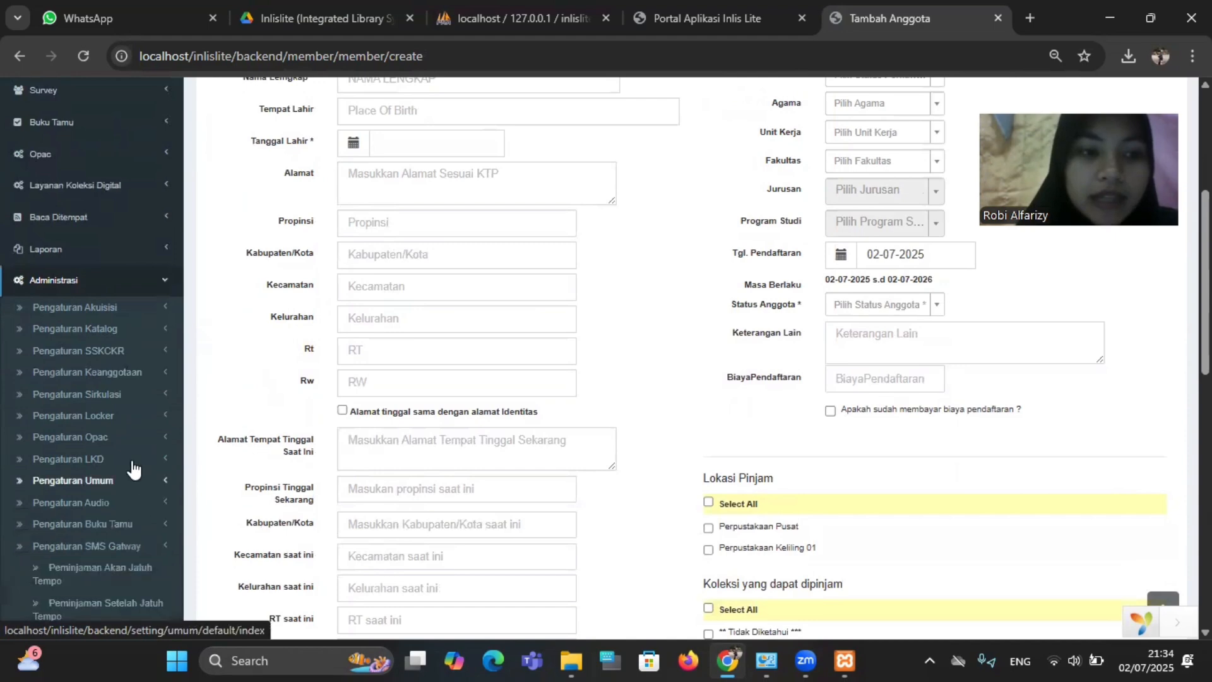
click(120, 376)
click(104, 374)
scroll(94, 509, down, 1)
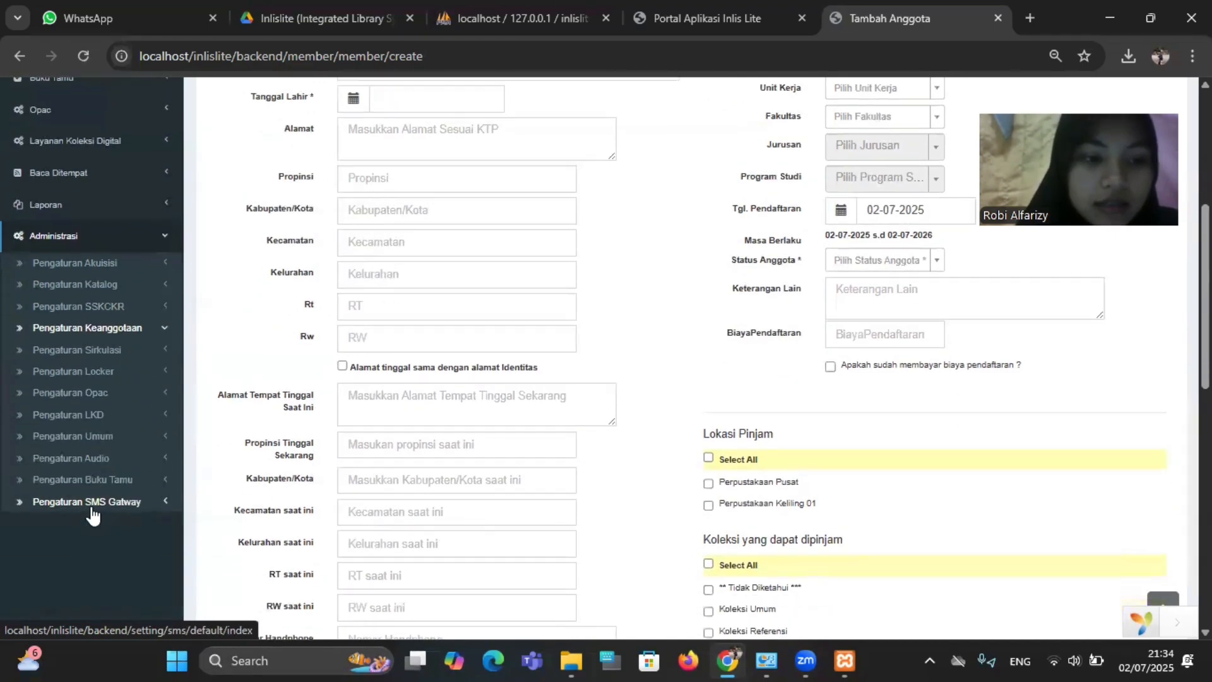
click(101, 328)
scroll(105, 338, down, 3)
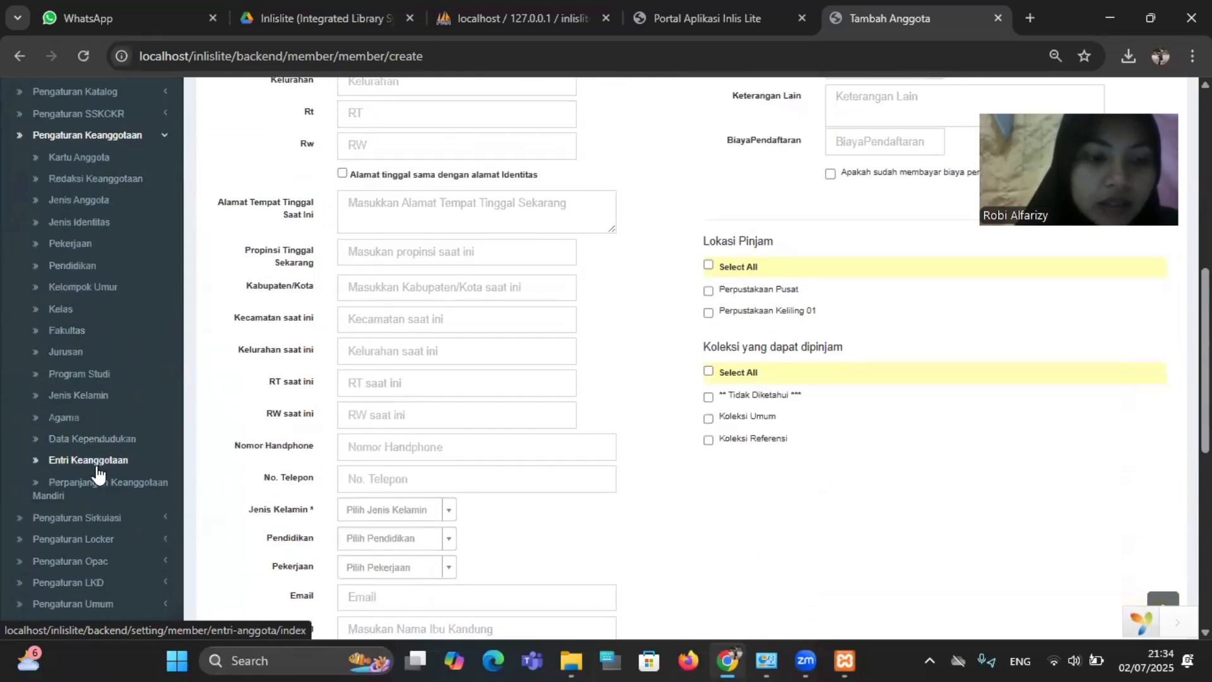
click(98, 473)
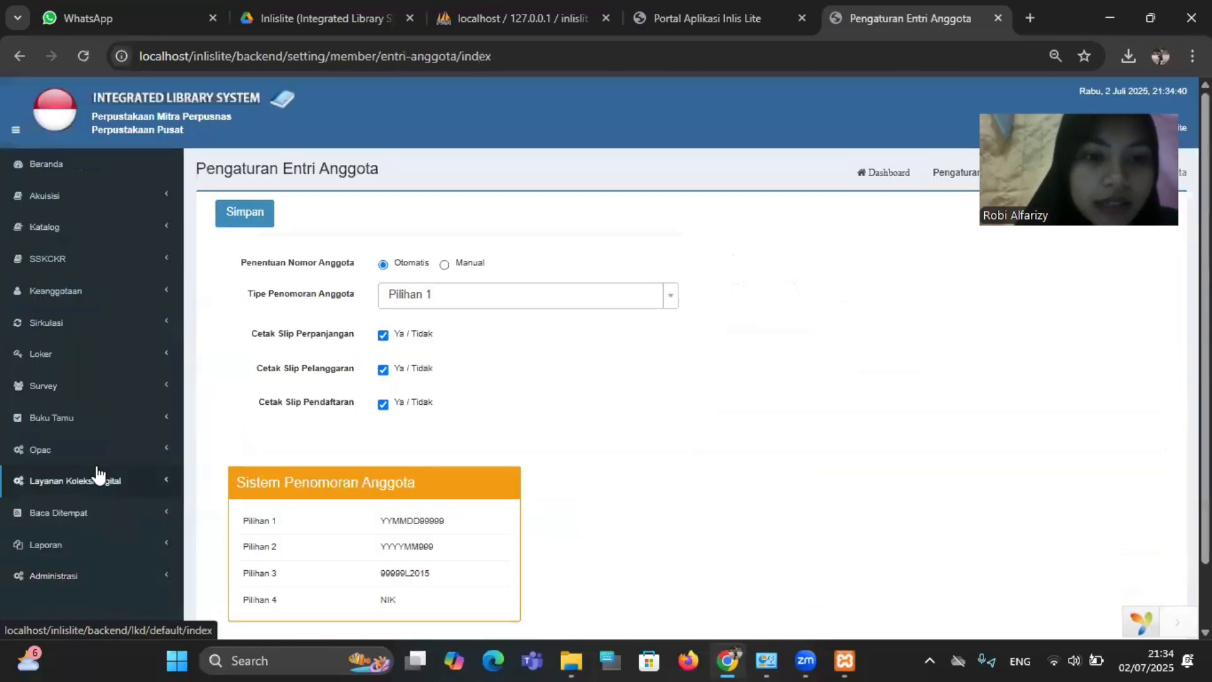
click(446, 265)
click(261, 221)
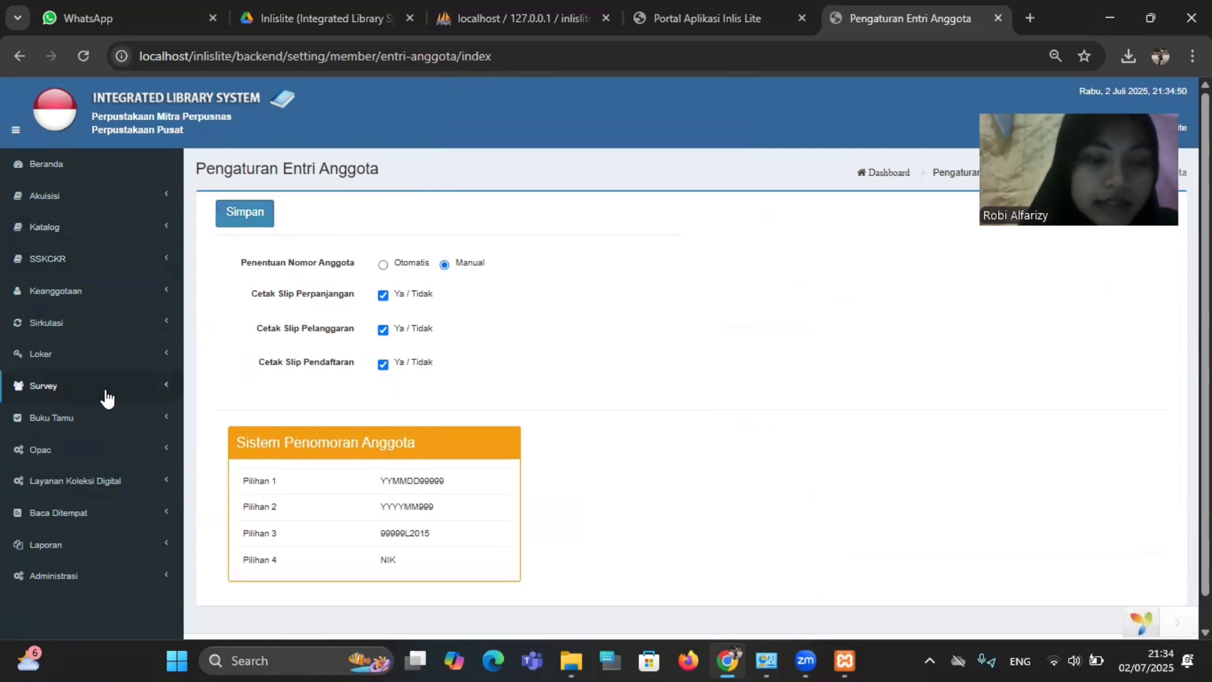
- Open a new Entri Anggota form under Keanggotaan and enter the member number
click(66, 304)
click(70, 297)
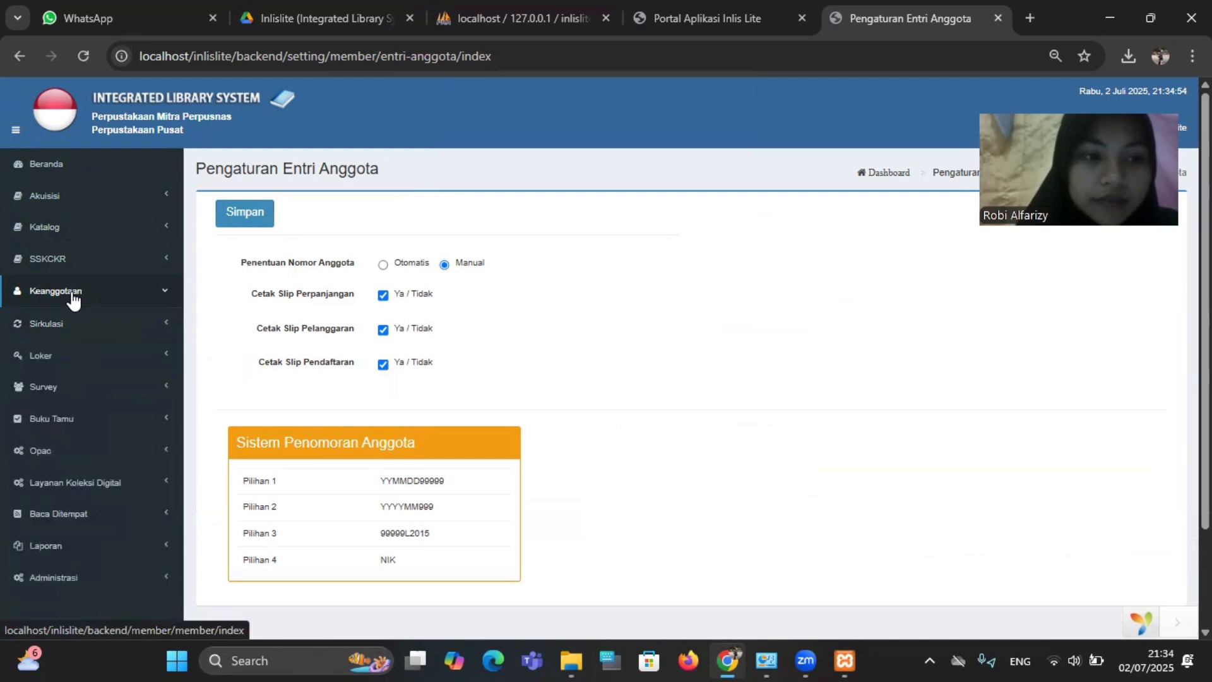
click(74, 322)
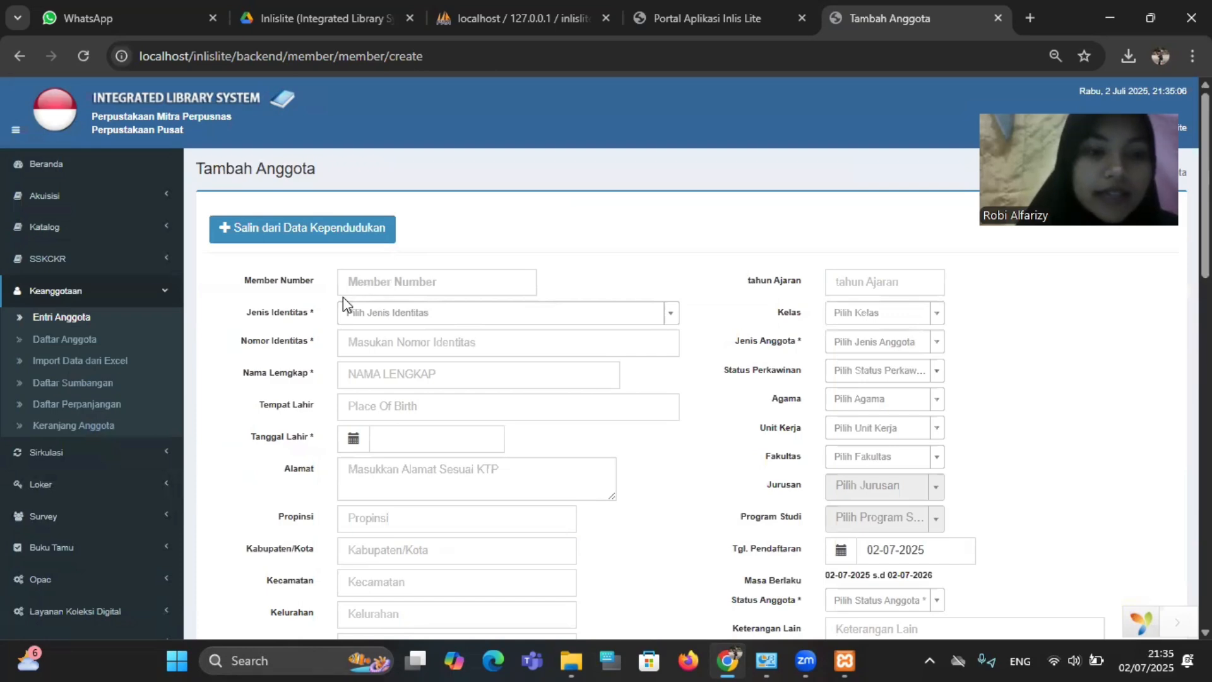
click(361, 288)
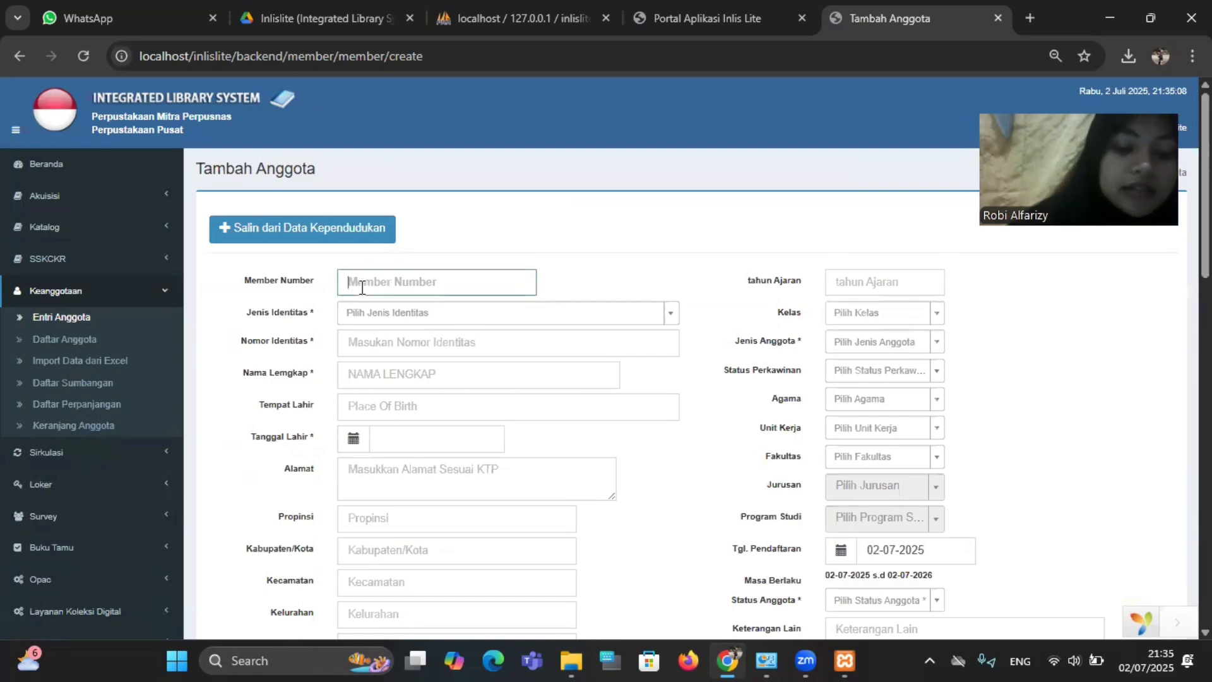
text(1234)
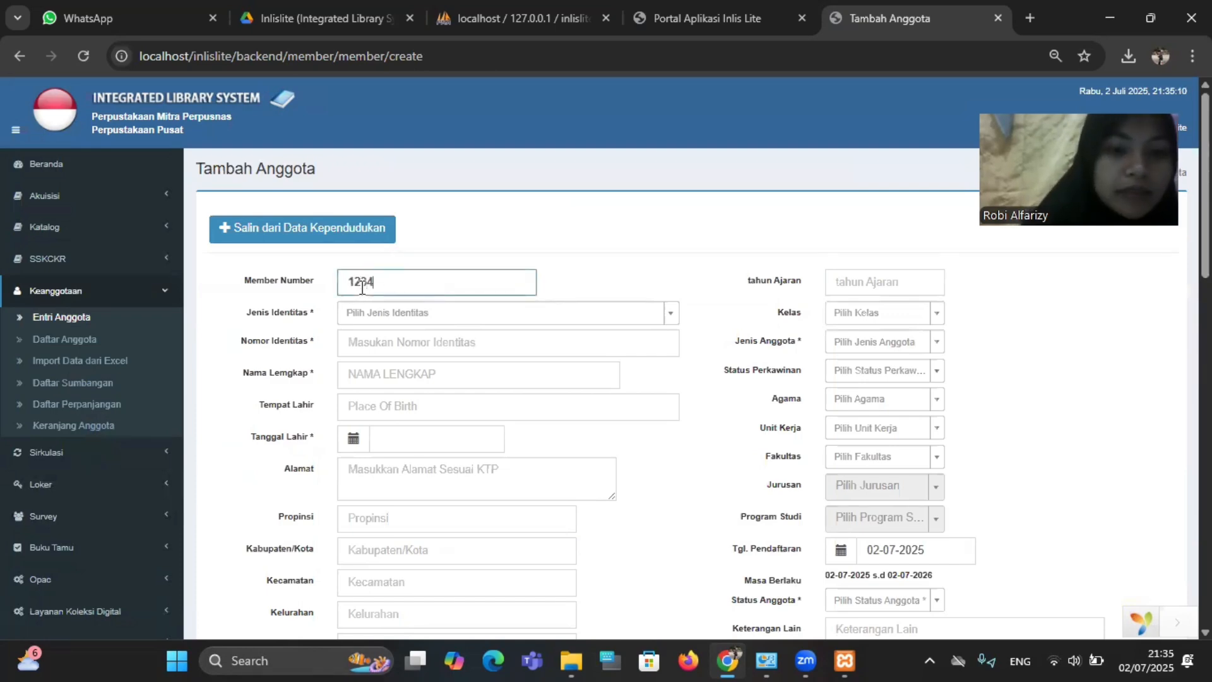
- Set the member's Jenis Identitas to KARTU MAHASISWA and fill in the identity number
click(376, 315)
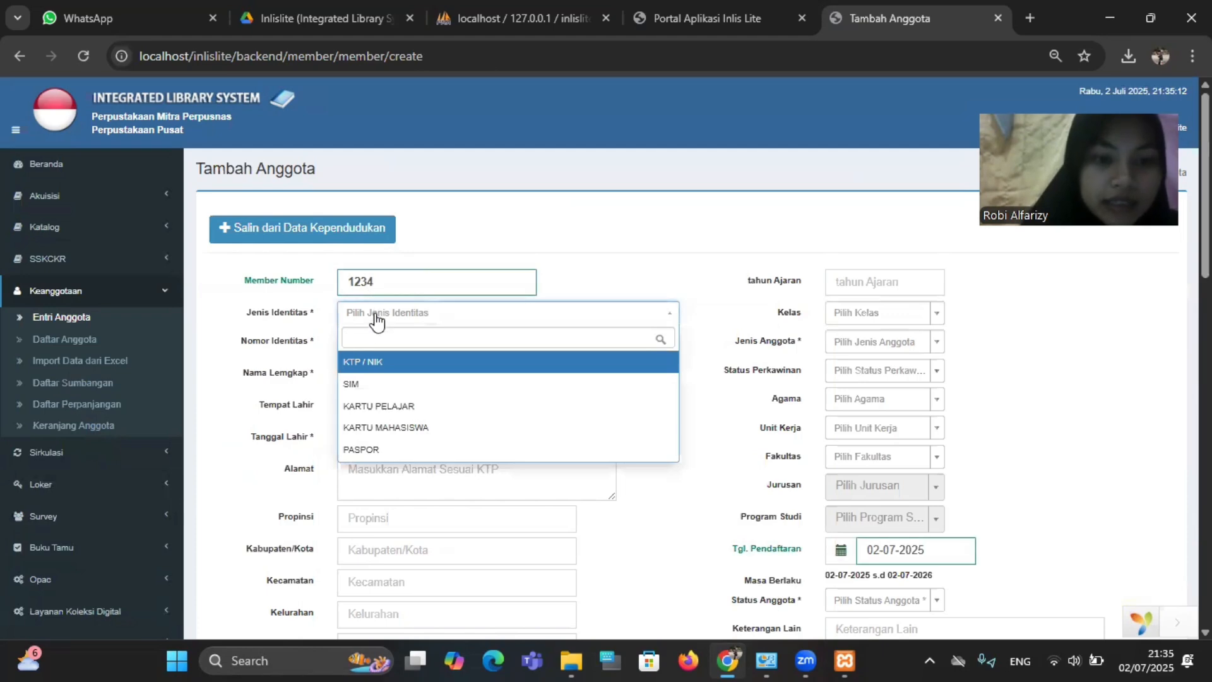
click(413, 429)
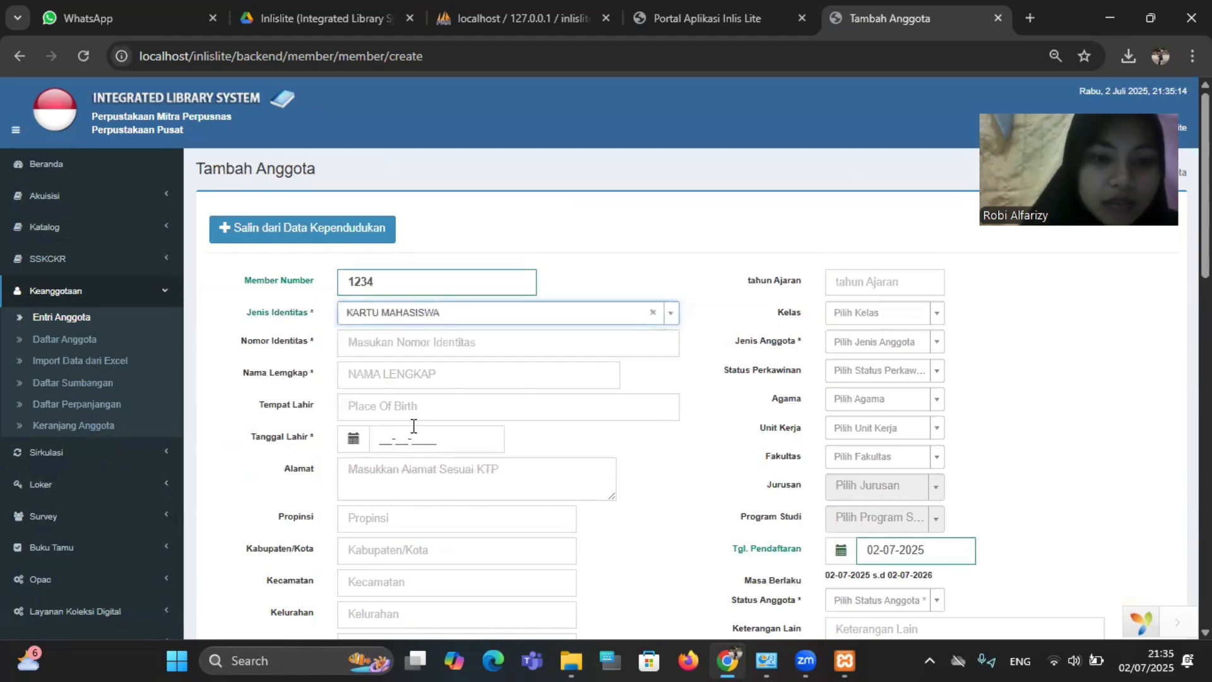
click(381, 344)
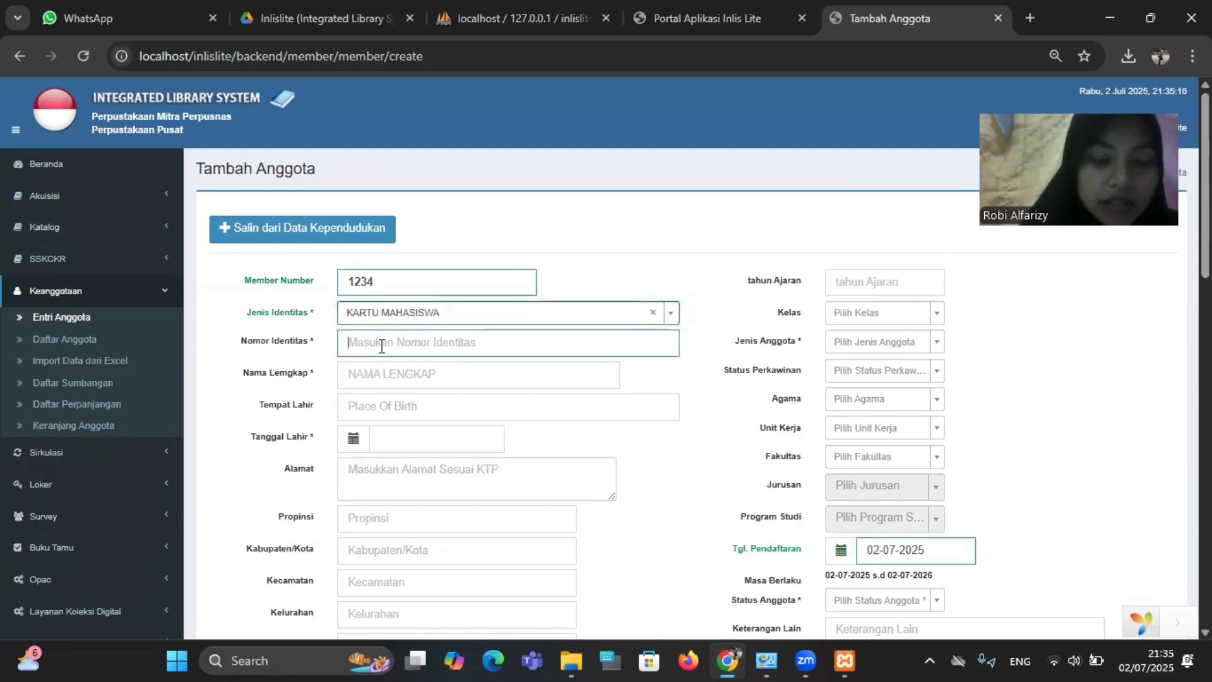
text(1234)
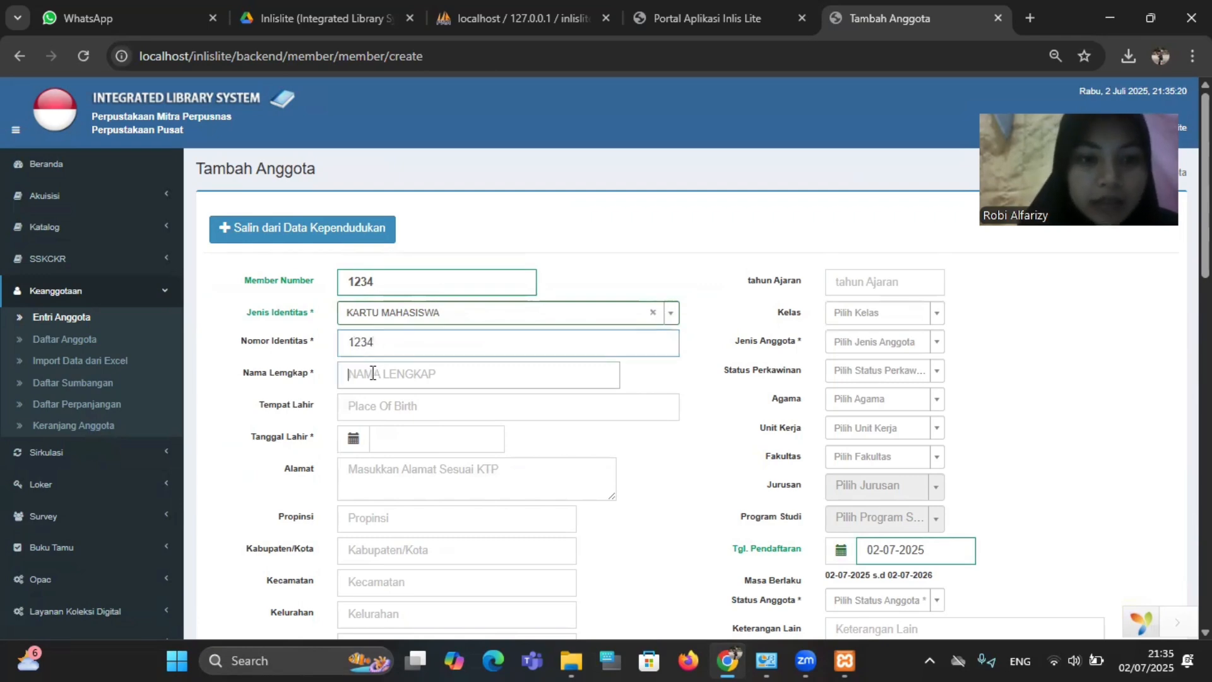
- Enter the member's full name and set Tempat Lahir to padang panjang
click(373, 373)
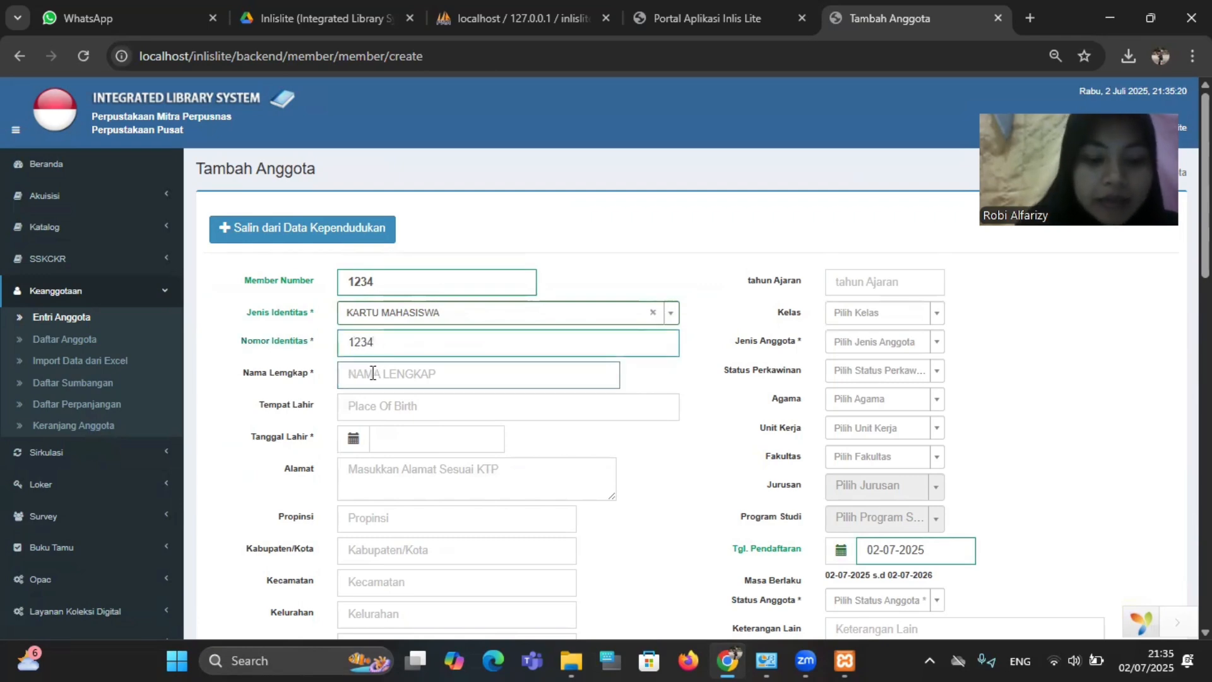
text(DELFIRA)
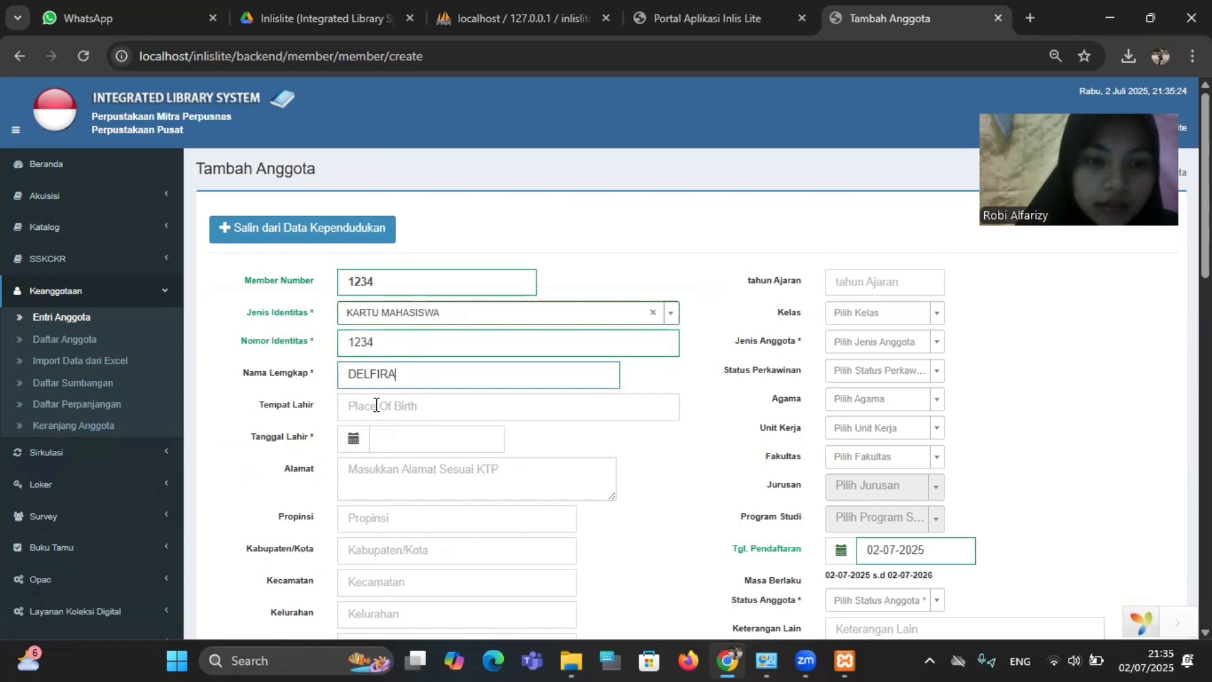
click(376, 404)
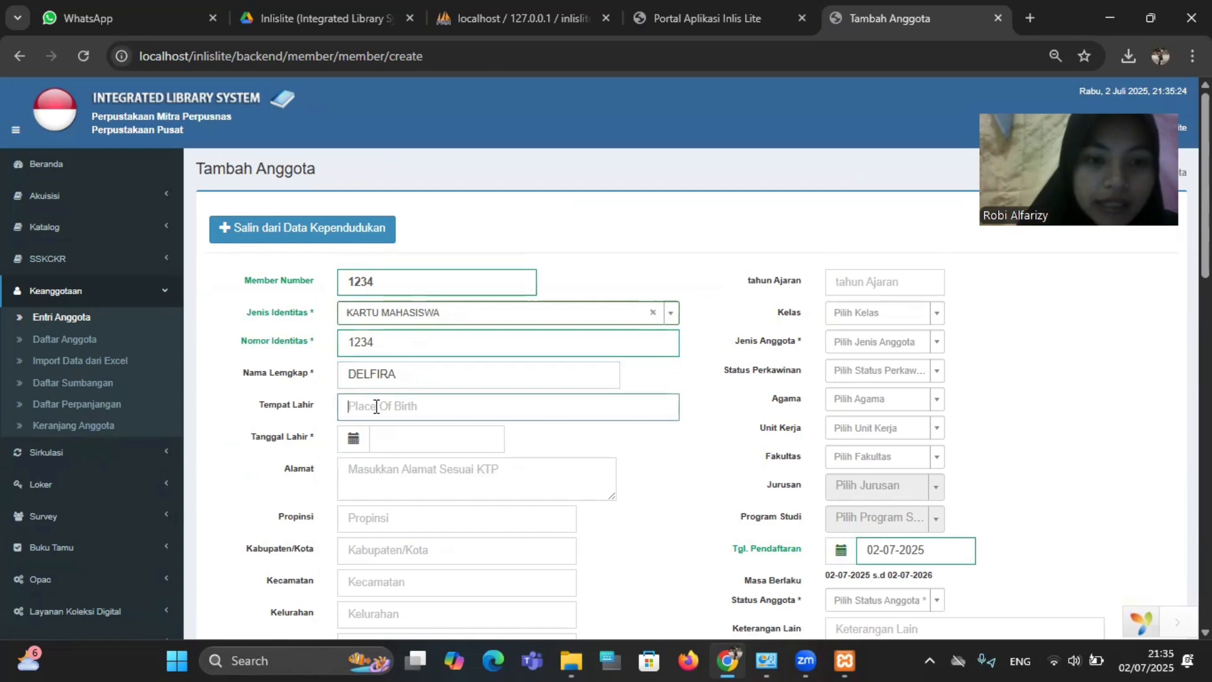
text(padang)
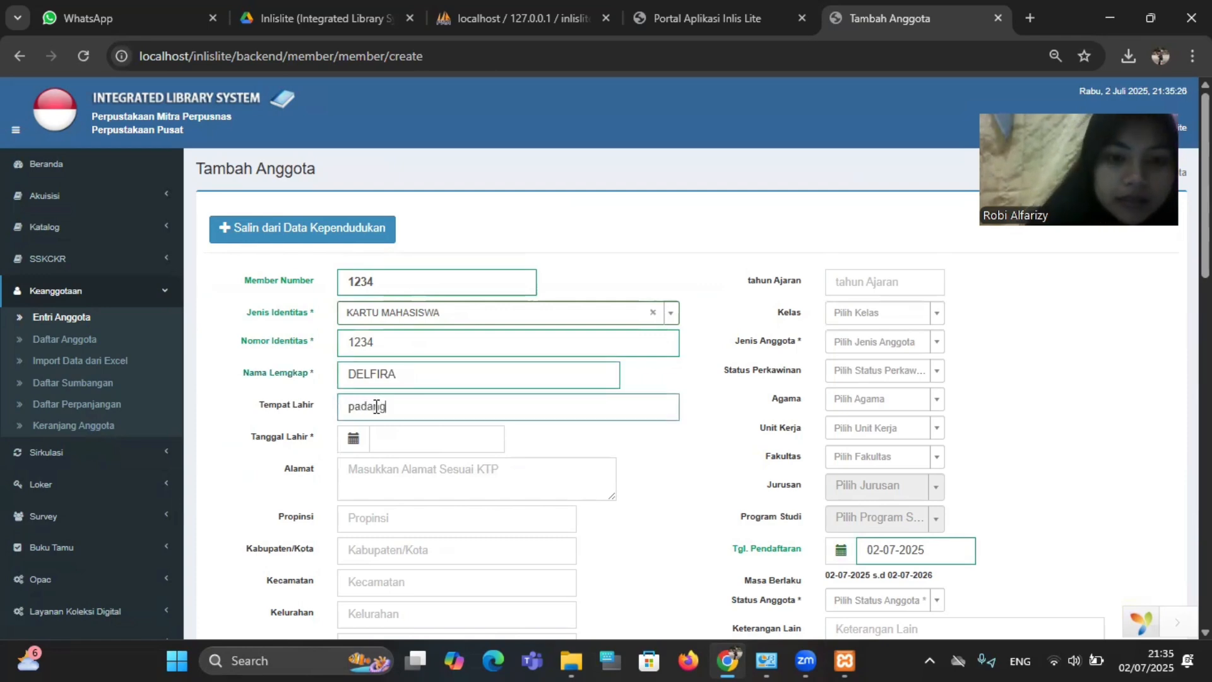
text( panjang)
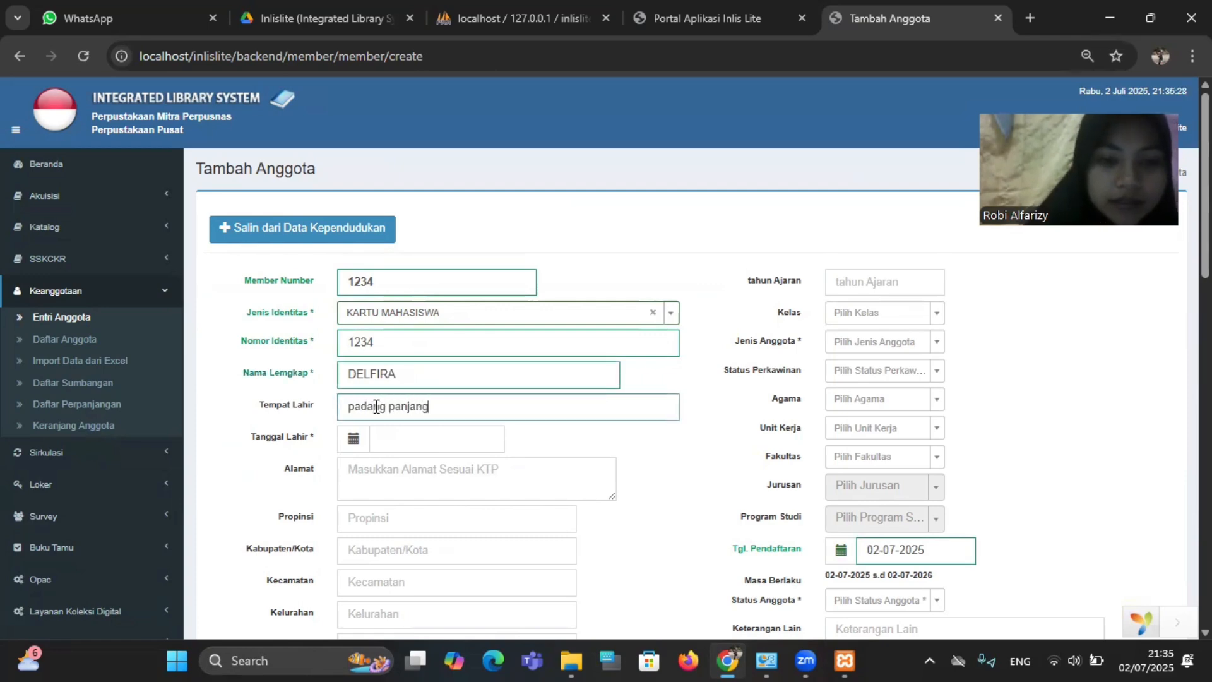
- Fill in the member's date of birth under Tanggal Lahir and close the calendar
click(389, 440)
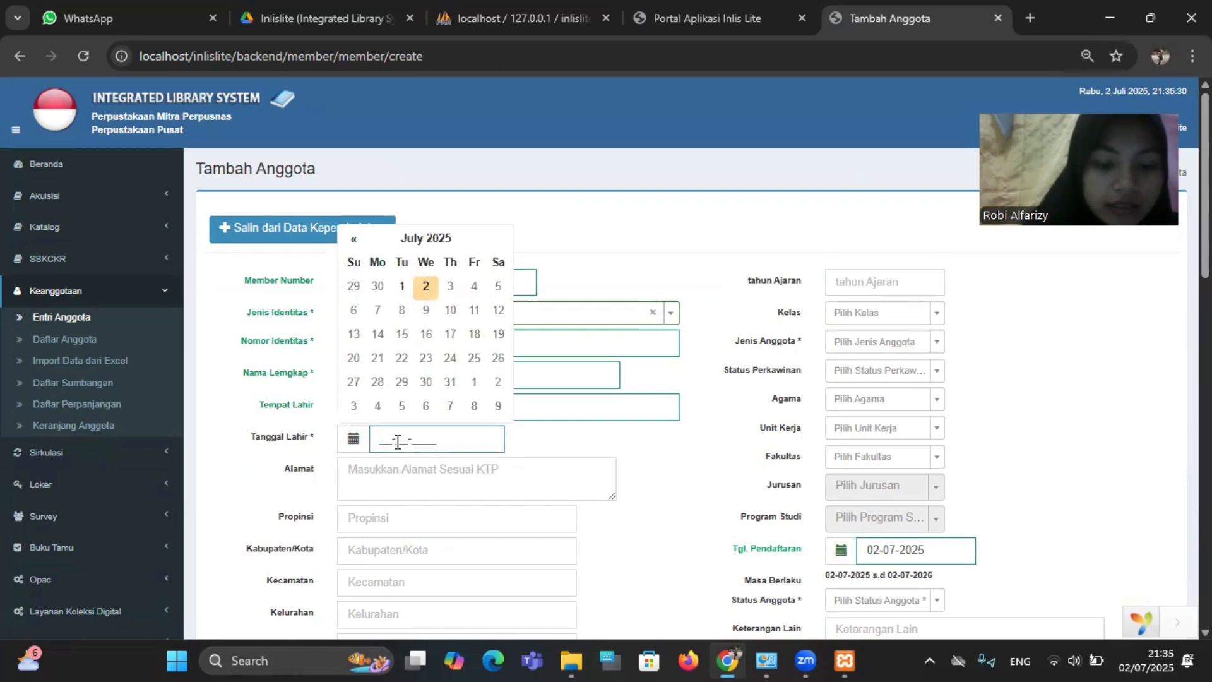
text(21-02-)
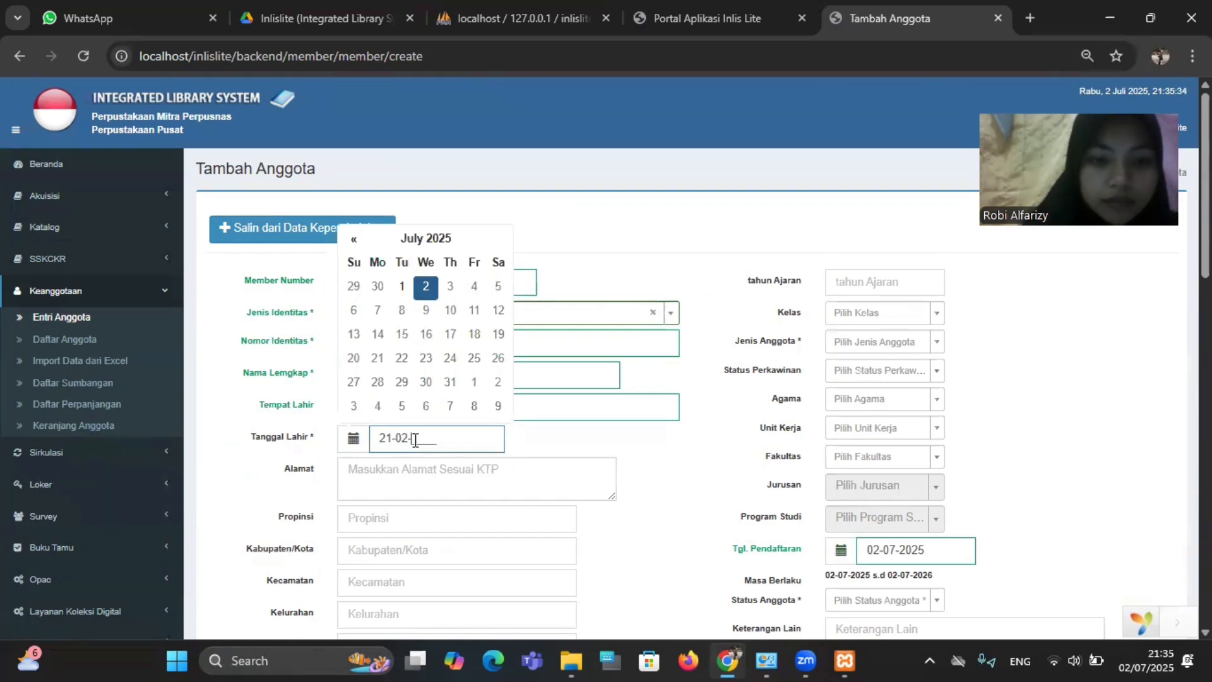
text(202)
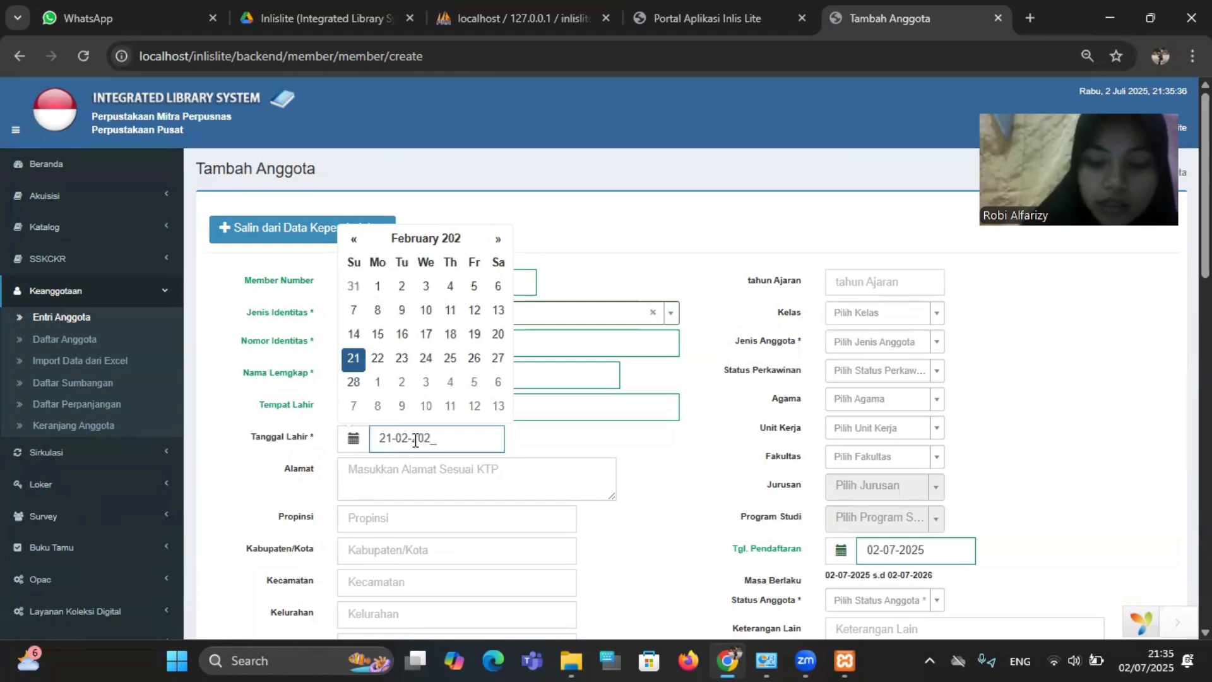
key(BackSpace)
text(04)
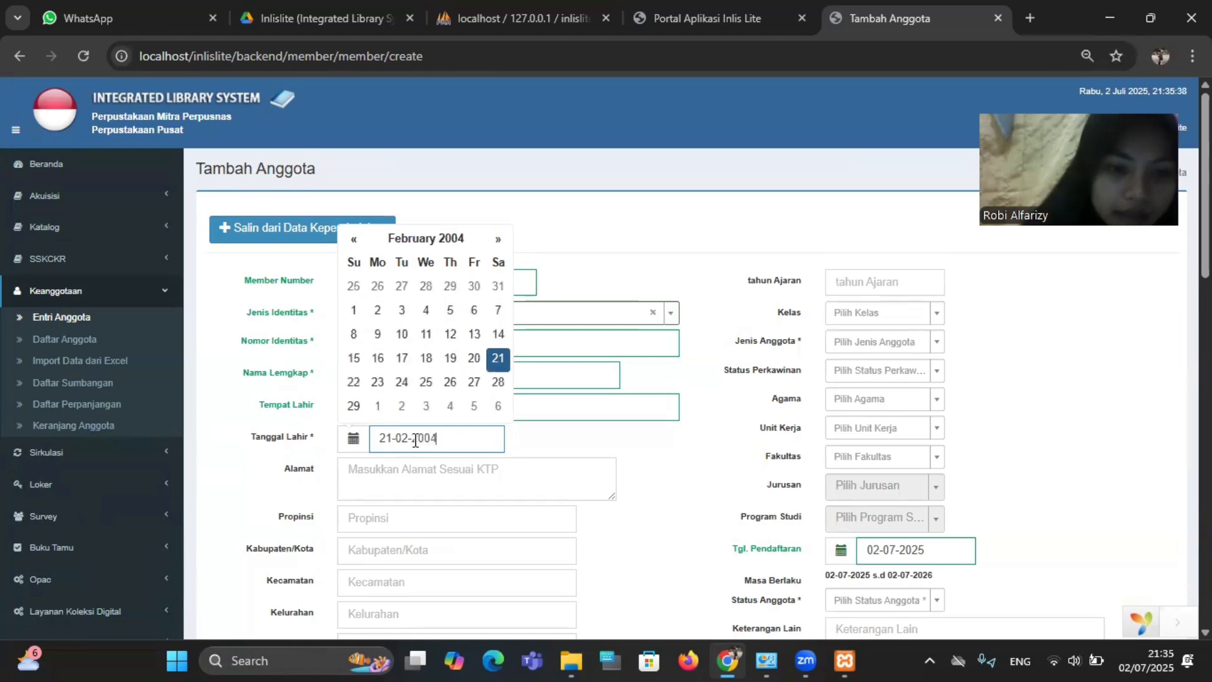
scroll(486, 512, down, 2)
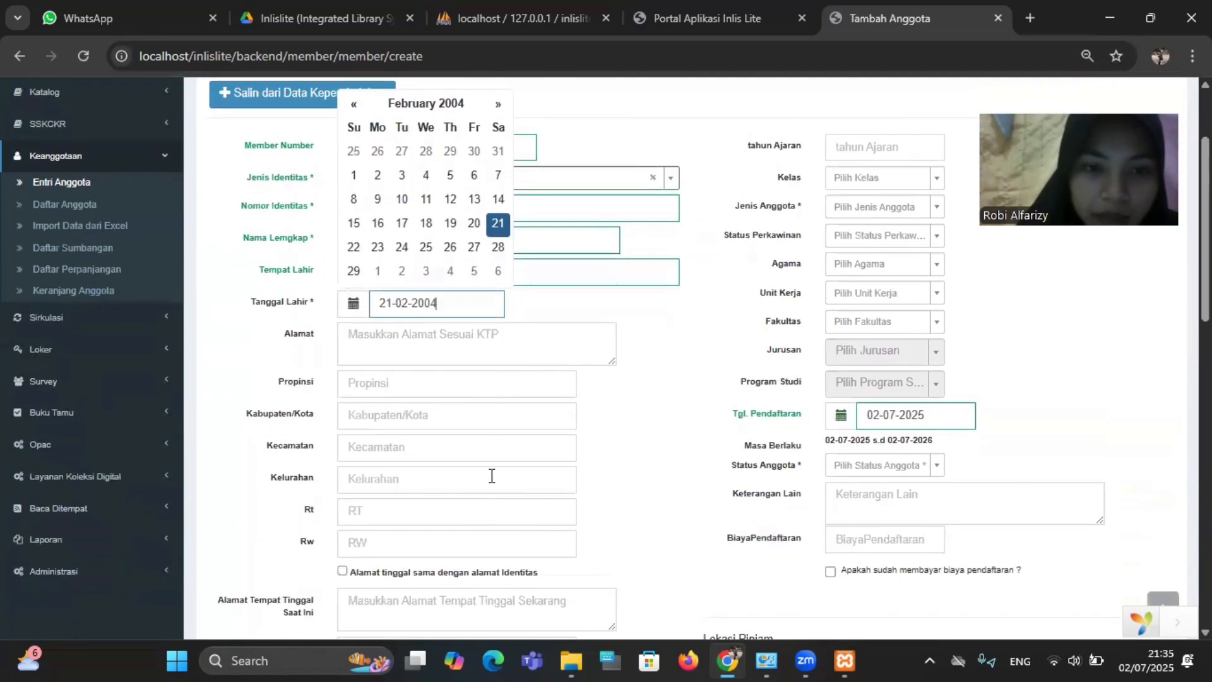
click(592, 325)
- Set the member's Jenis Kelamin to Perempuan
scroll(529, 404, down, 6)
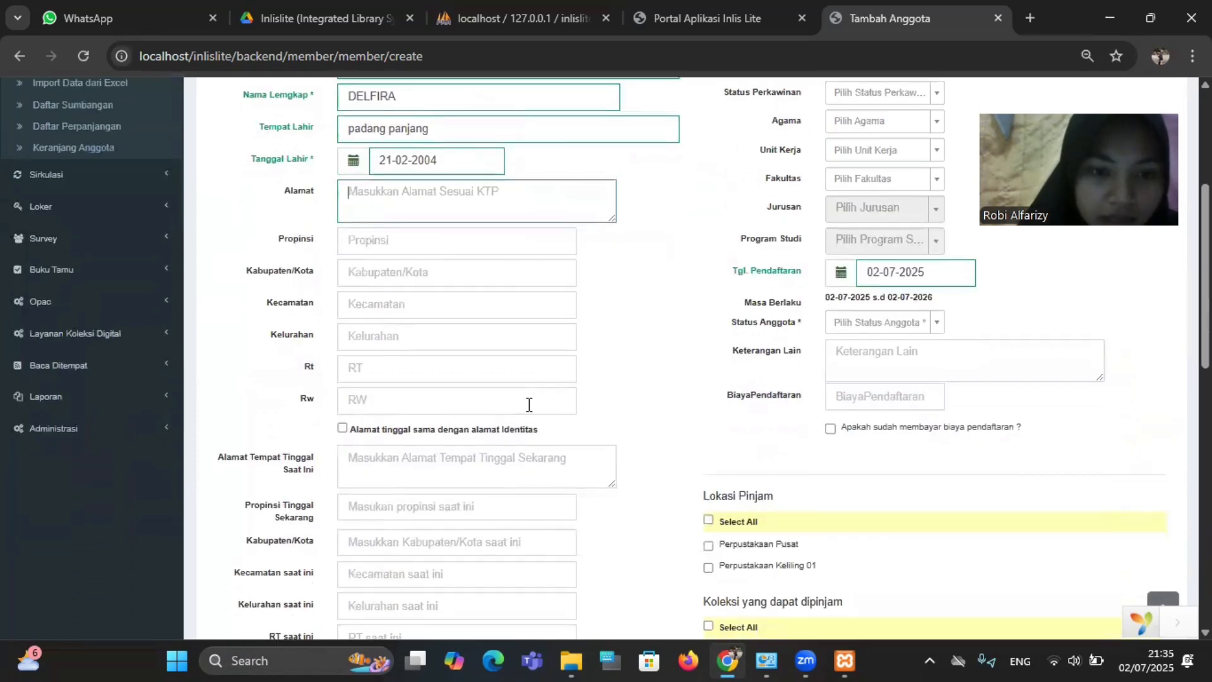
scroll(529, 404, down, 3)
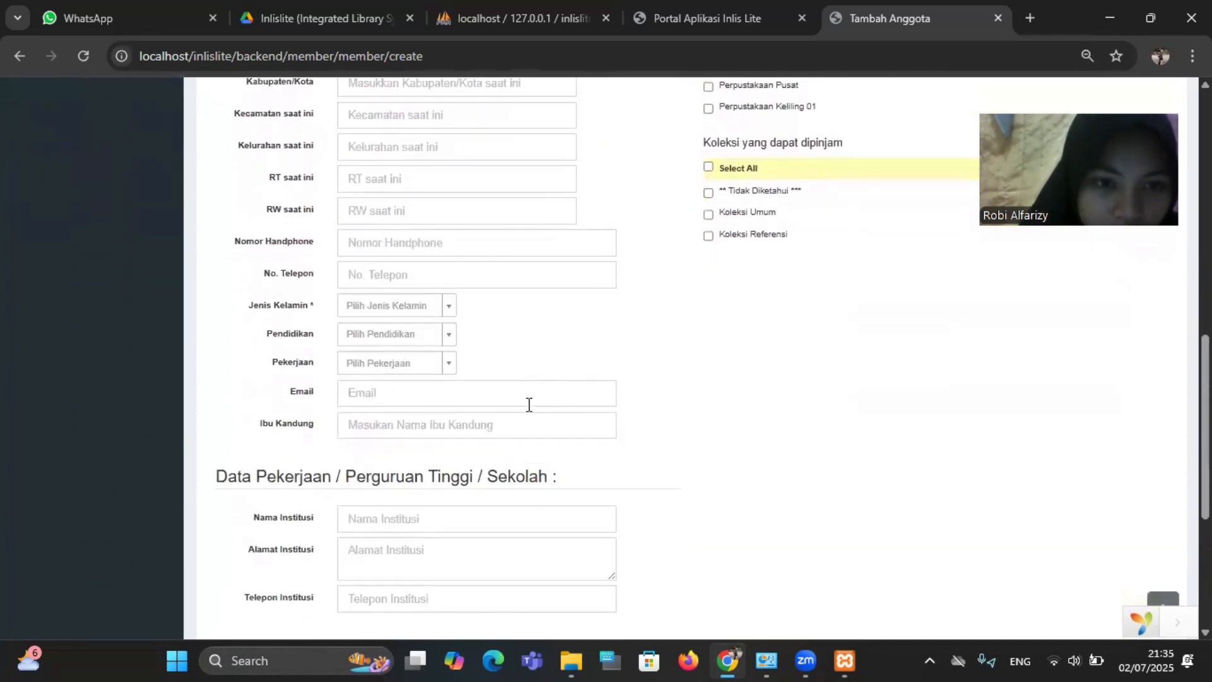
click(448, 307)
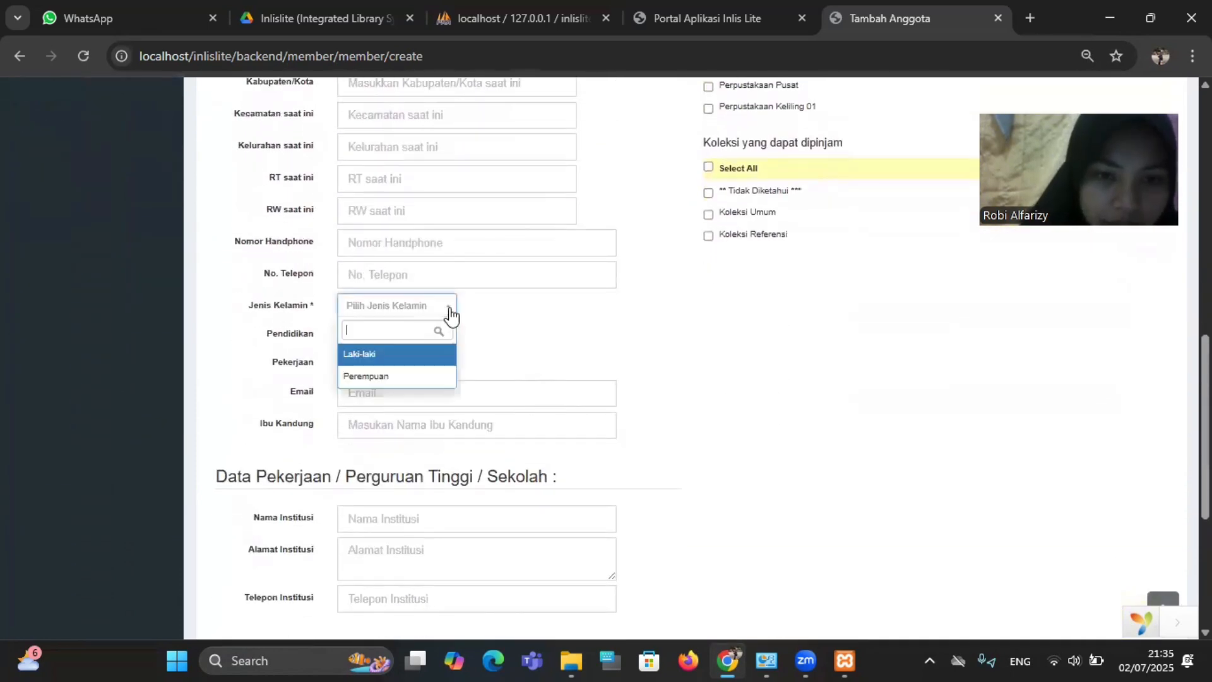
click(414, 375)
scroll(468, 424, down, 5)
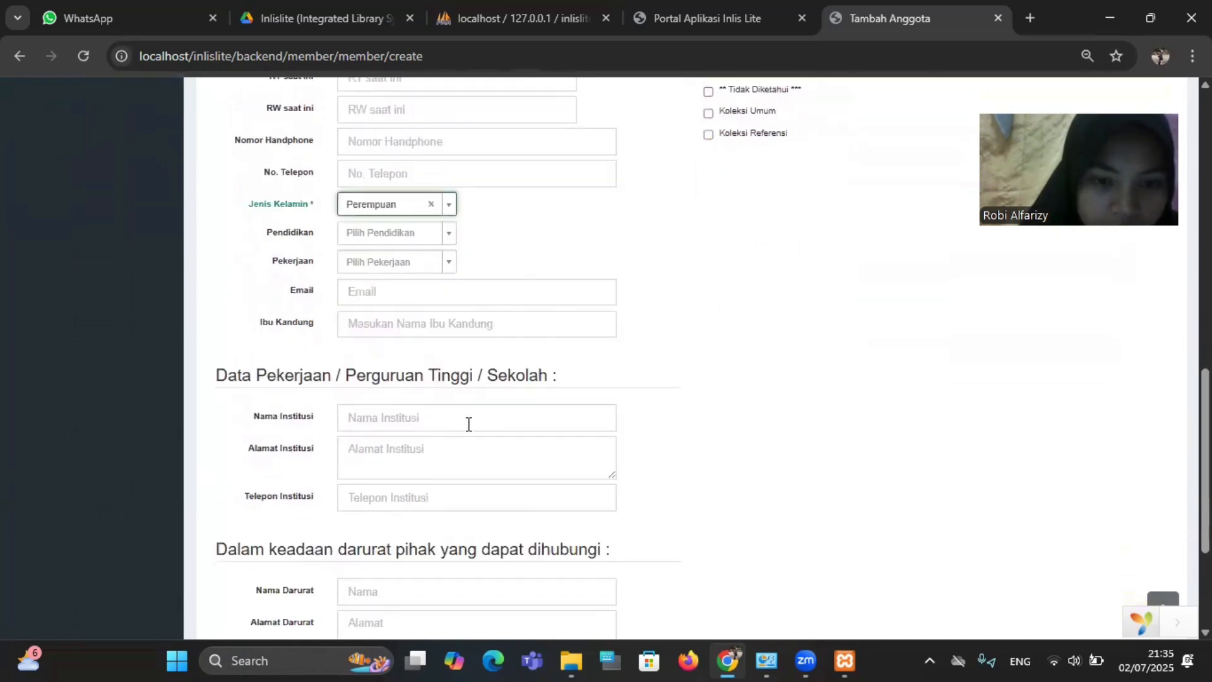
- Set the member's Jenis Anggota to Mahasiswa and Status Anggota to Aktif
scroll(468, 424, up, 15)
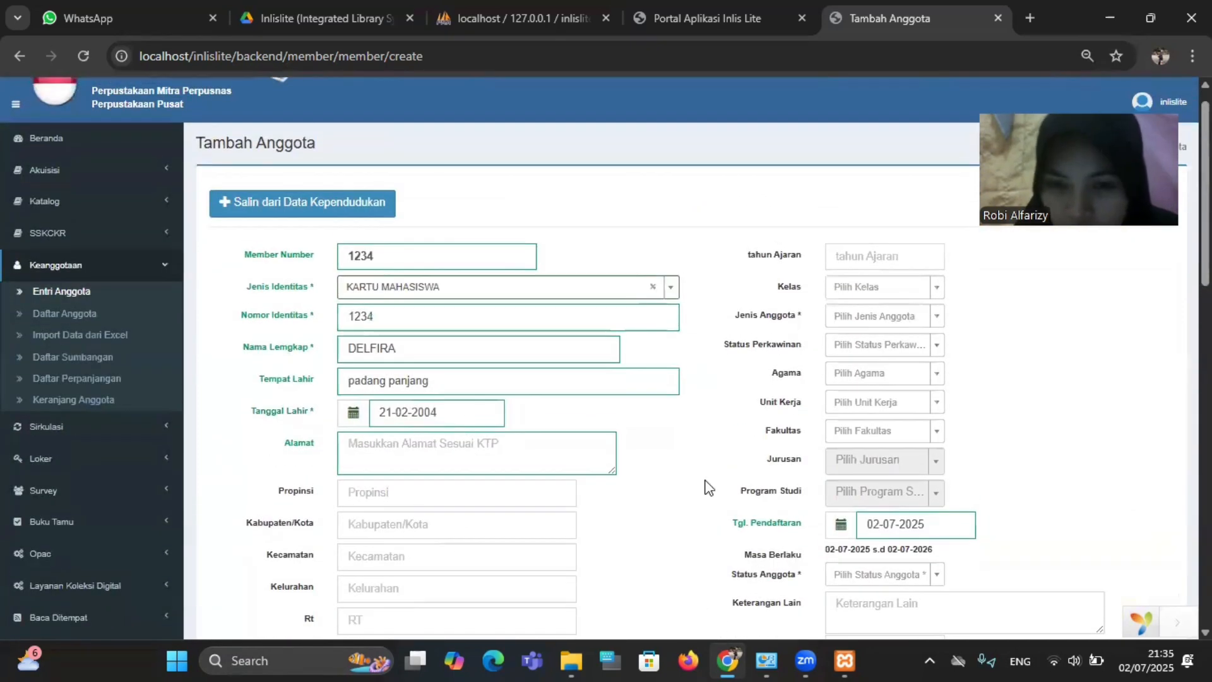
click(937, 316)
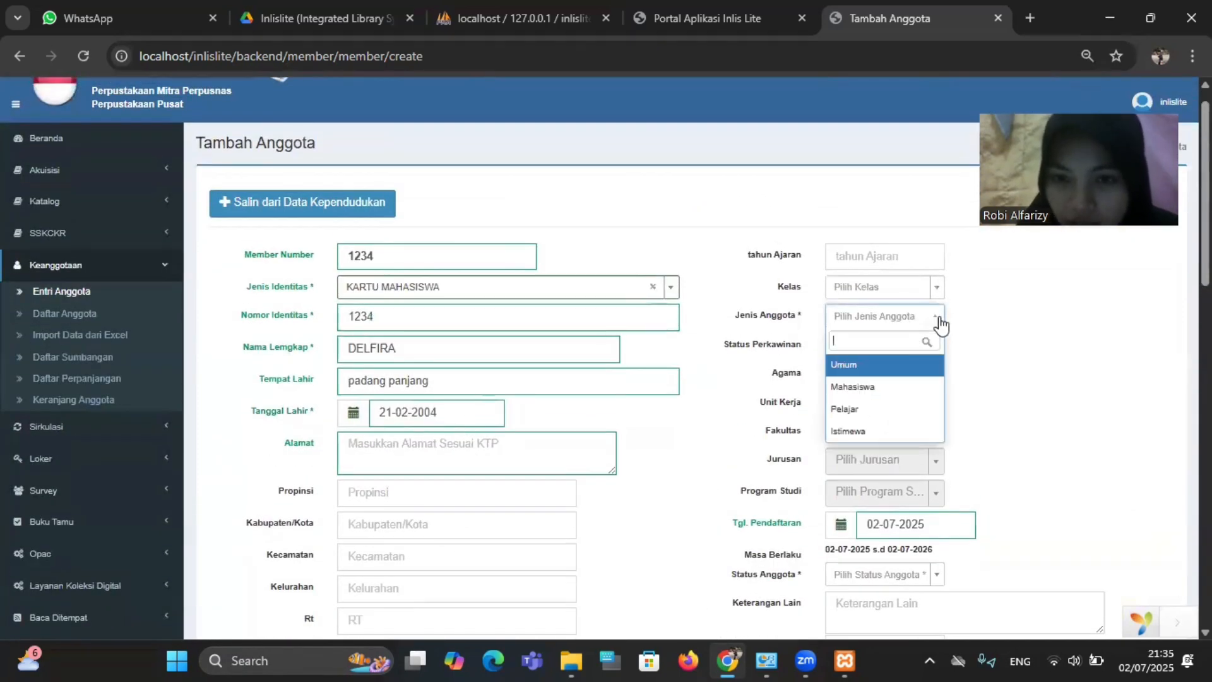
click(854, 390)
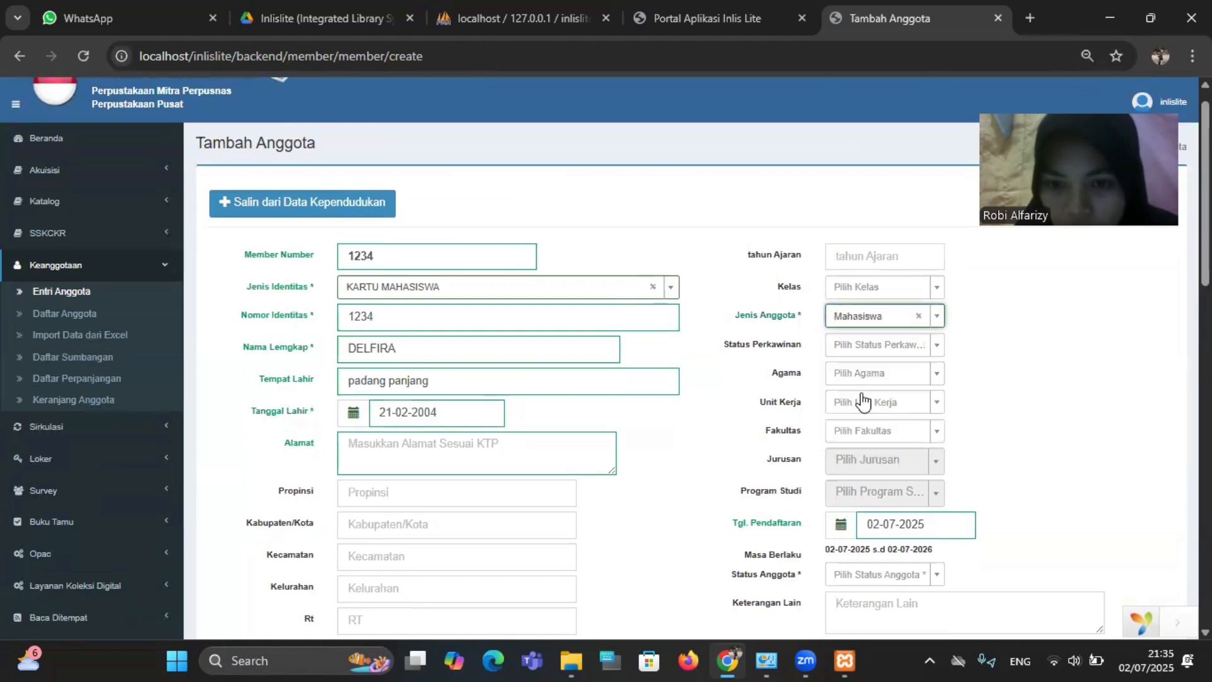
scroll(858, 398, down, 2)
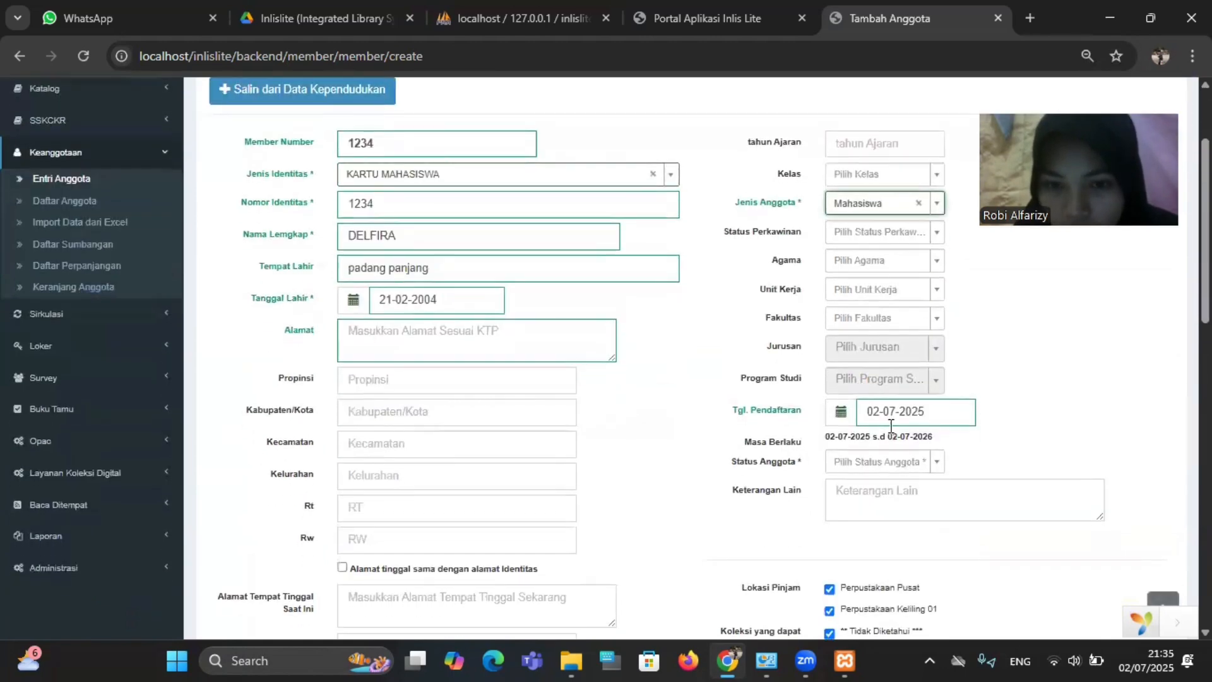
click(933, 467)
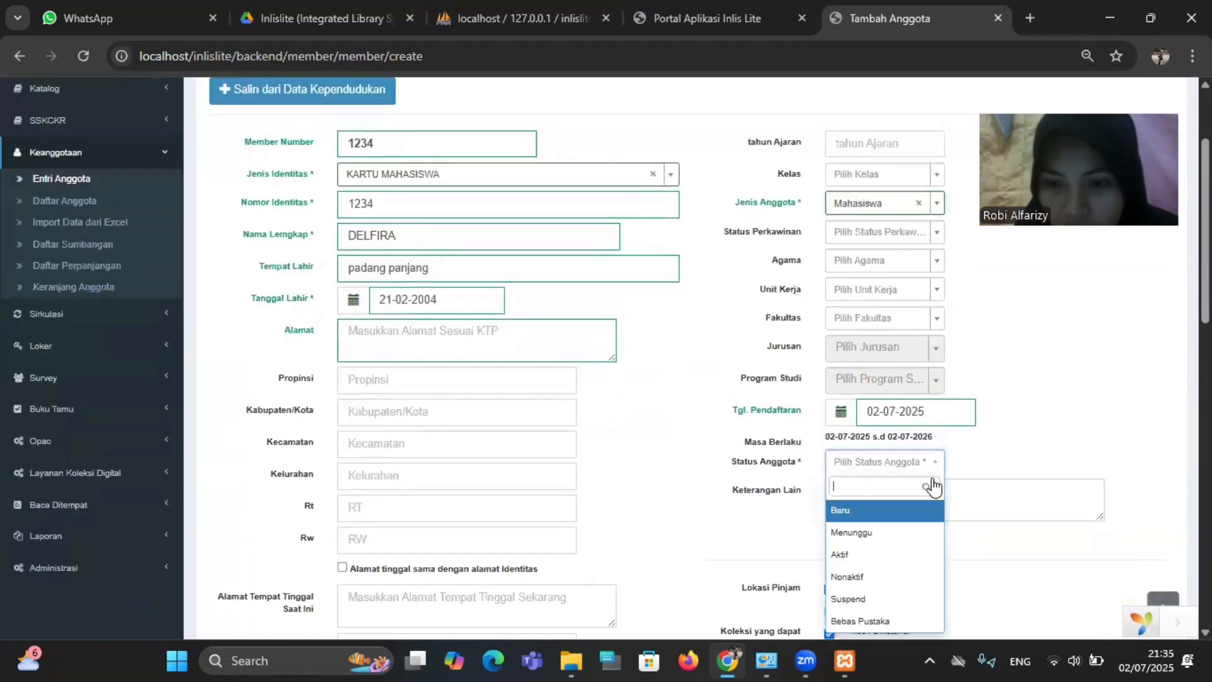
click(863, 555)
- Limit the member's Lokasi Pinjam to Perpustakaan Pusat and the collections that can be borrowed to Koleksi Umum
scroll(981, 482, down, 3)
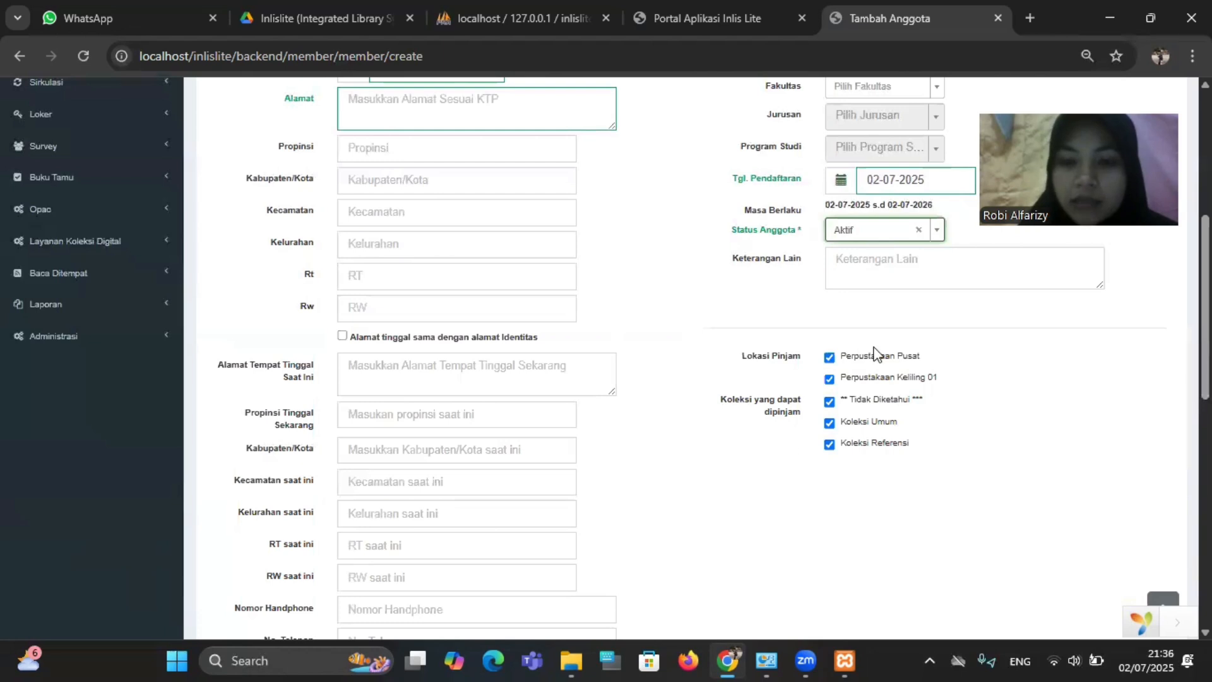
click(830, 380)
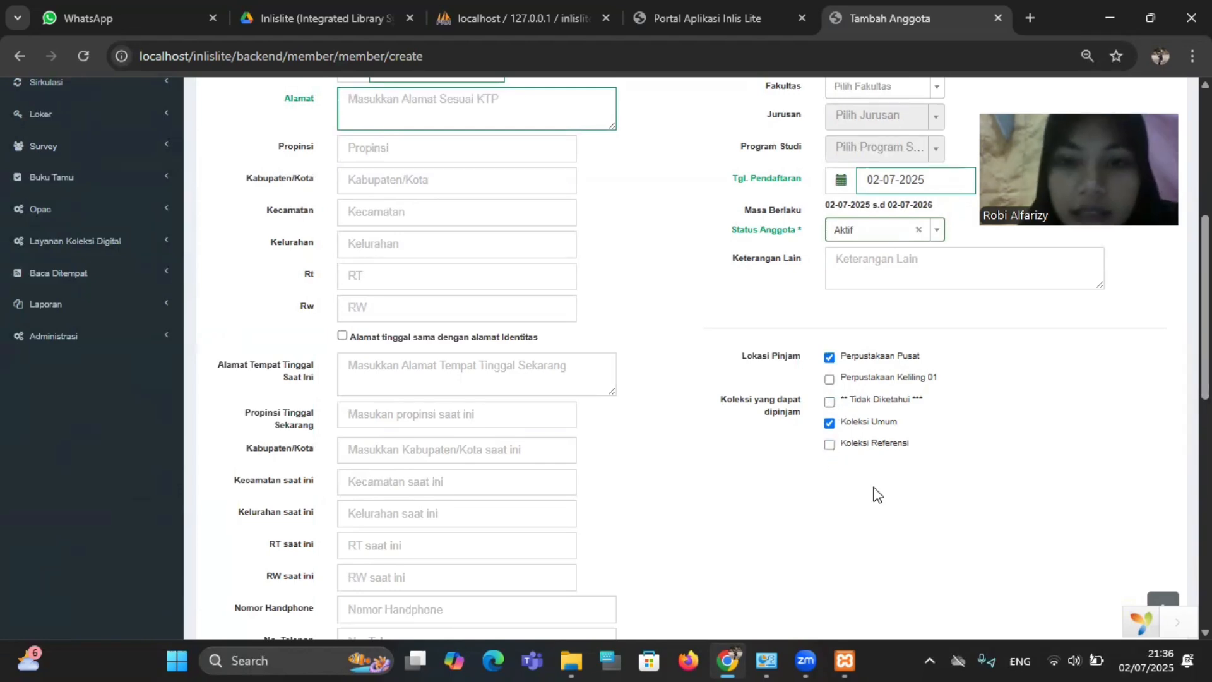
- Save the new member record and permanently refuse the site's camera access request
scroll(646, 435, down, 8)
scroll(645, 436, down, 3)
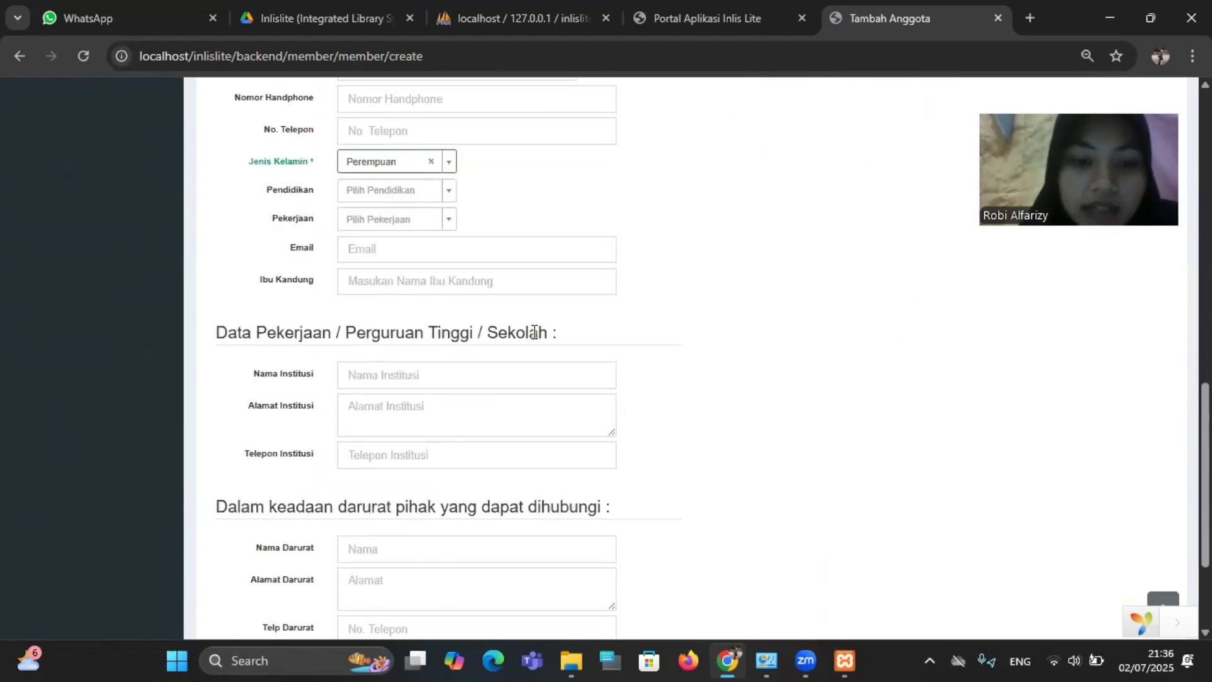
click(258, 543)
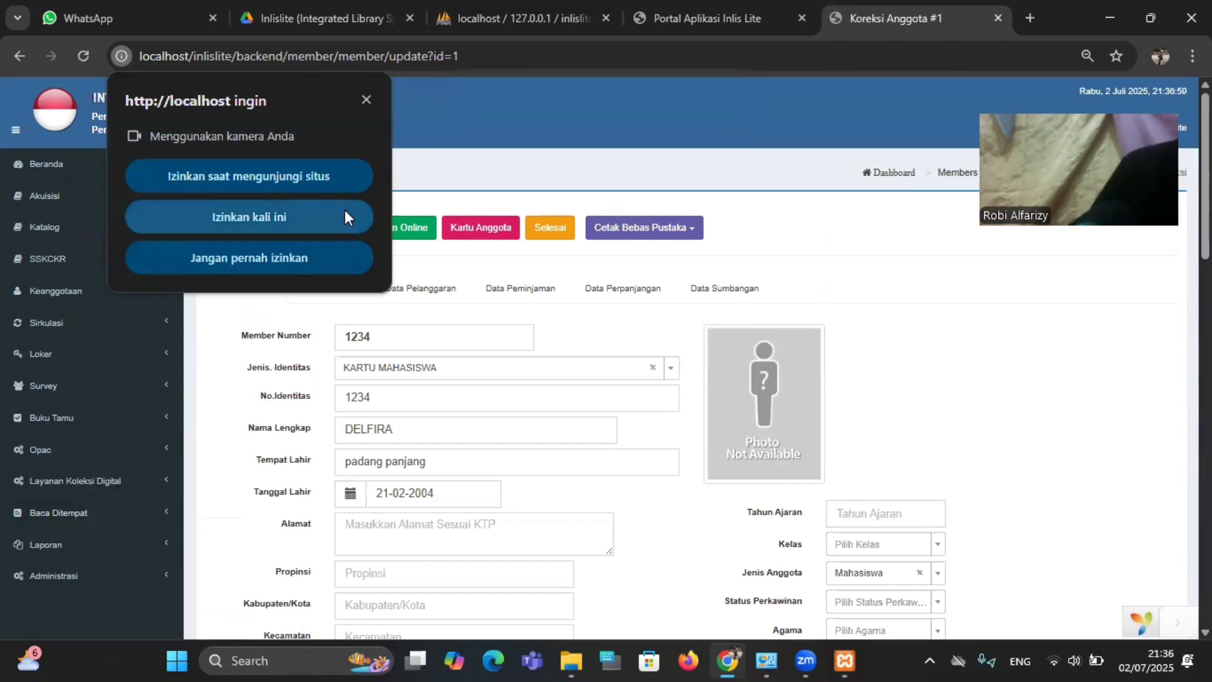
click(261, 259)
- Open the student member's record from Daftar Anggota and look at its Foto Anggota and Detail Anggota sections
click(87, 294)
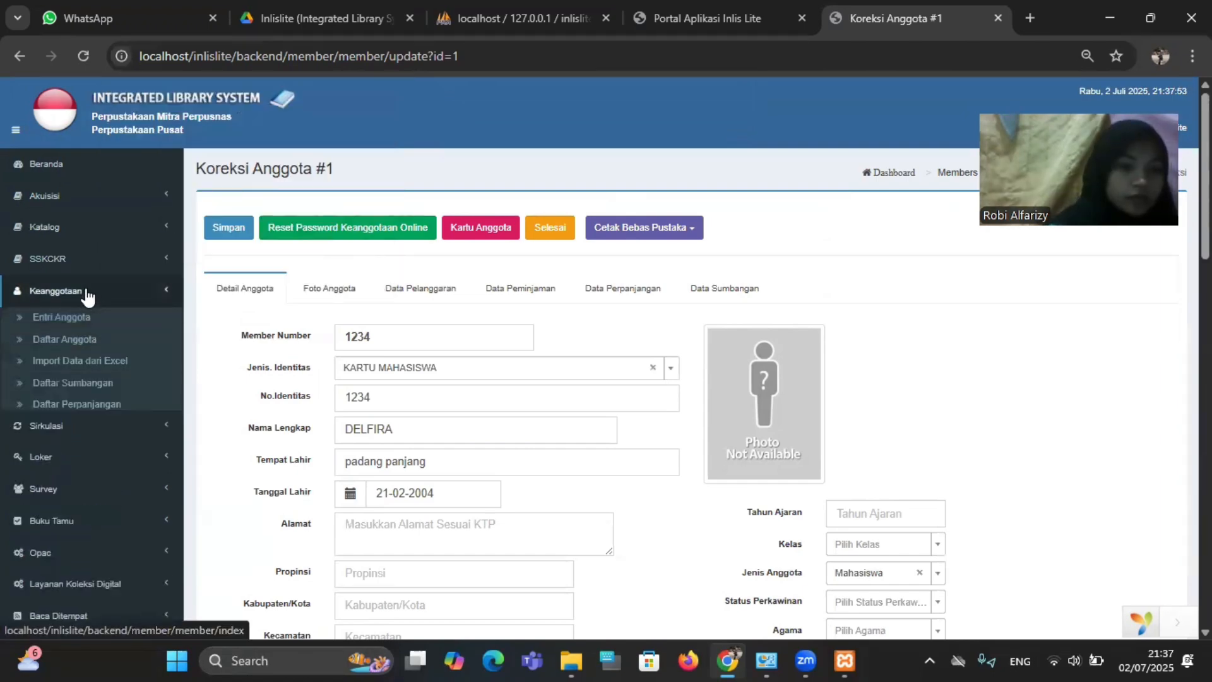
click(87, 339)
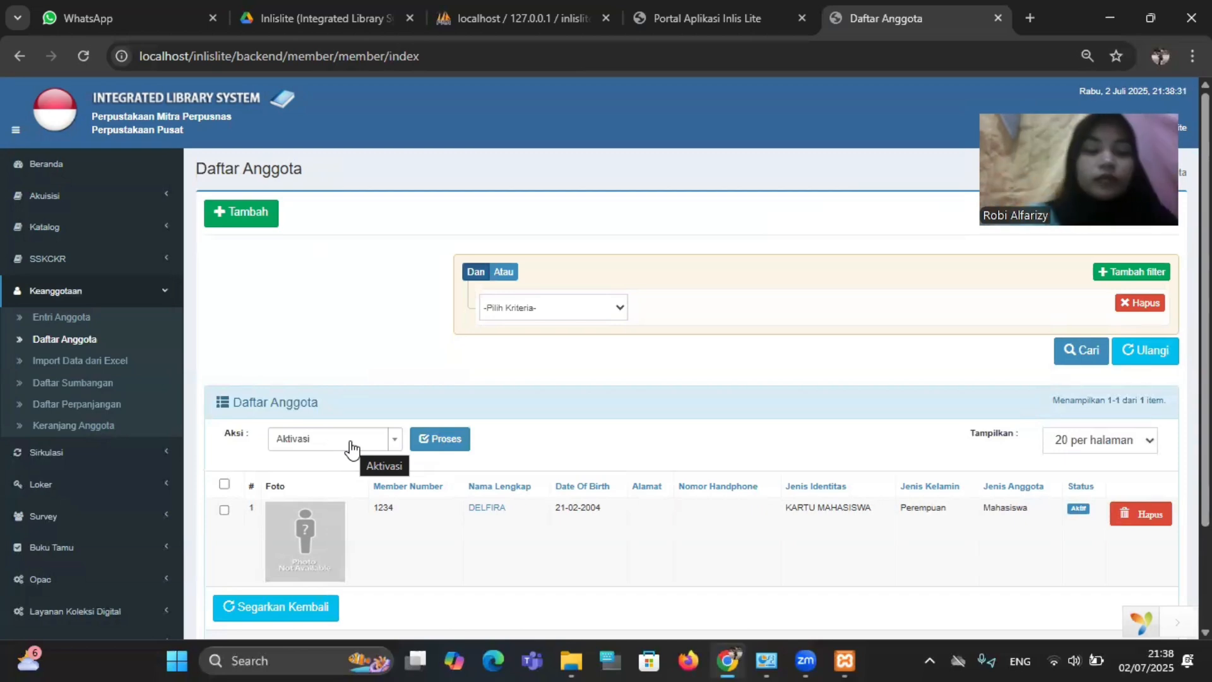
scroll(373, 388, down, 2)
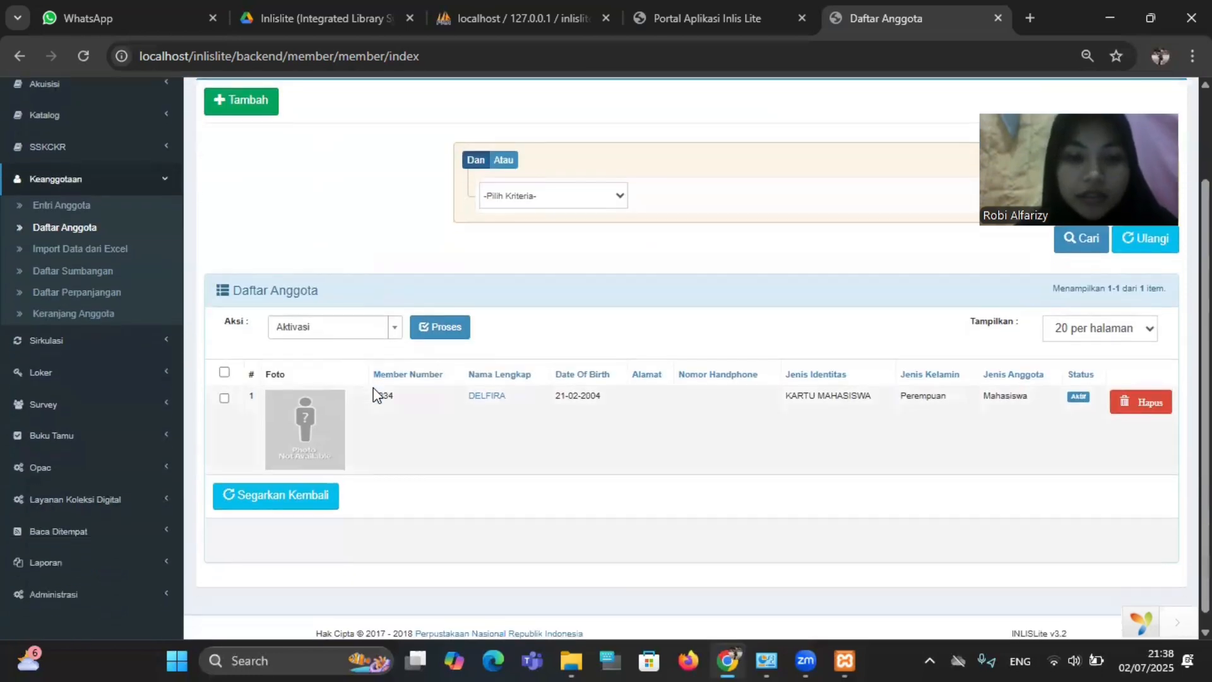
click(224, 399)
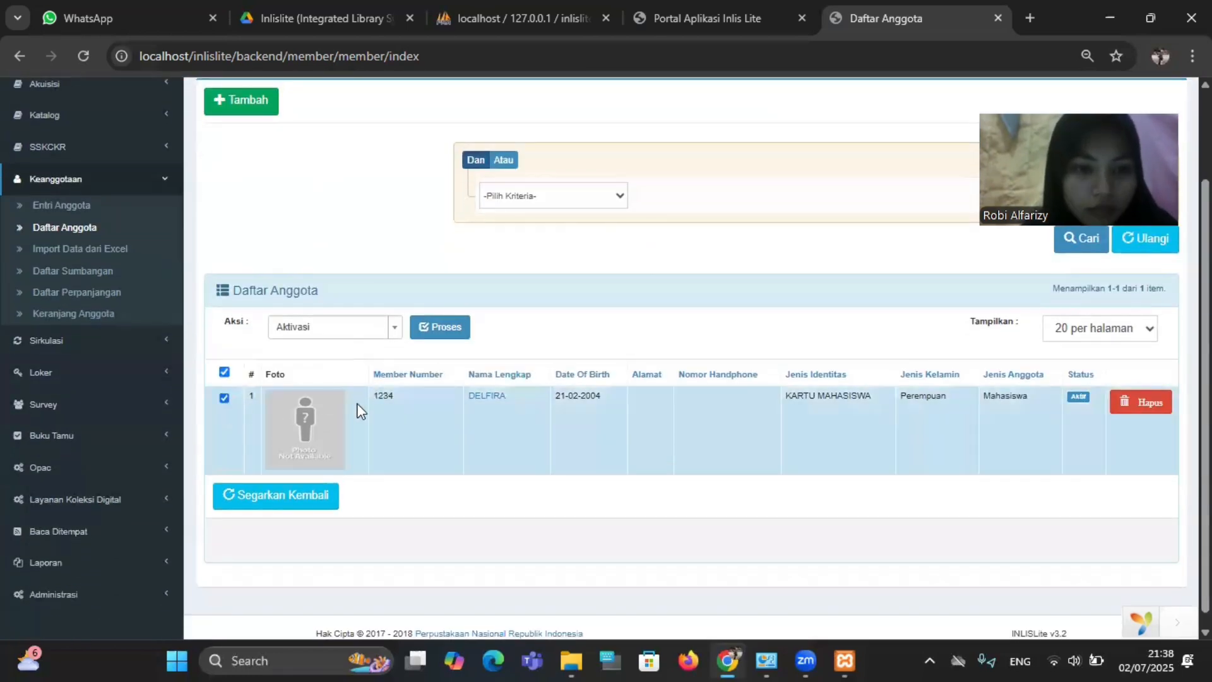
click(497, 396)
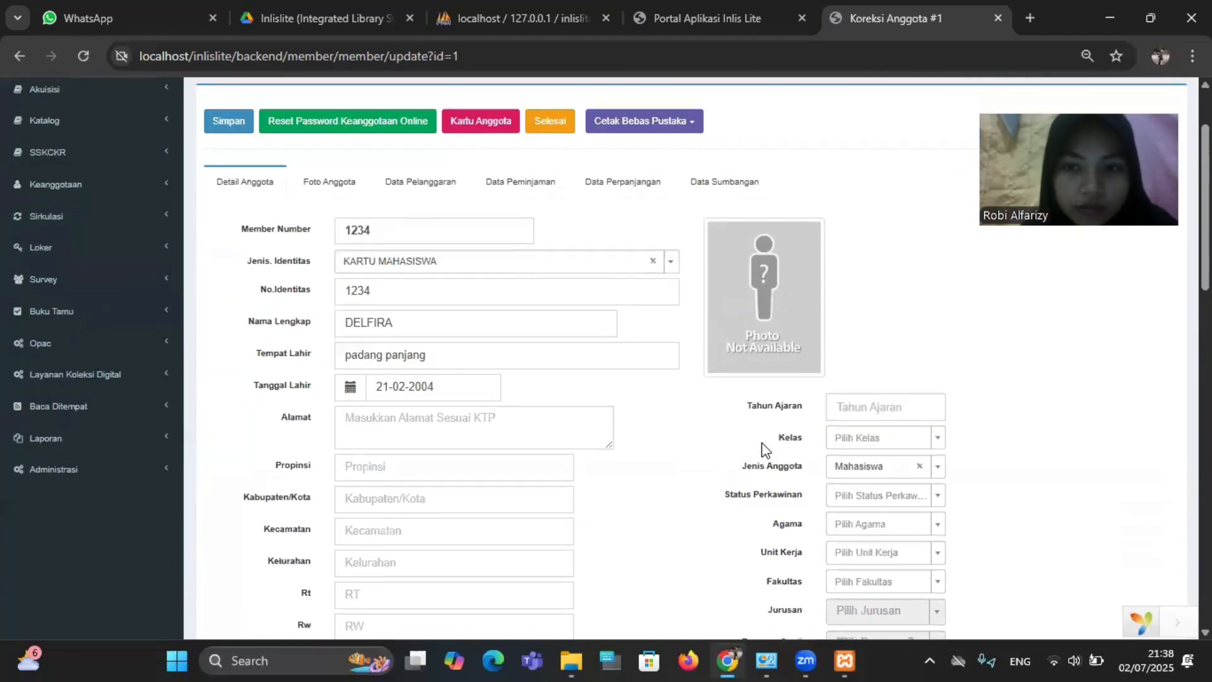
click(340, 294)
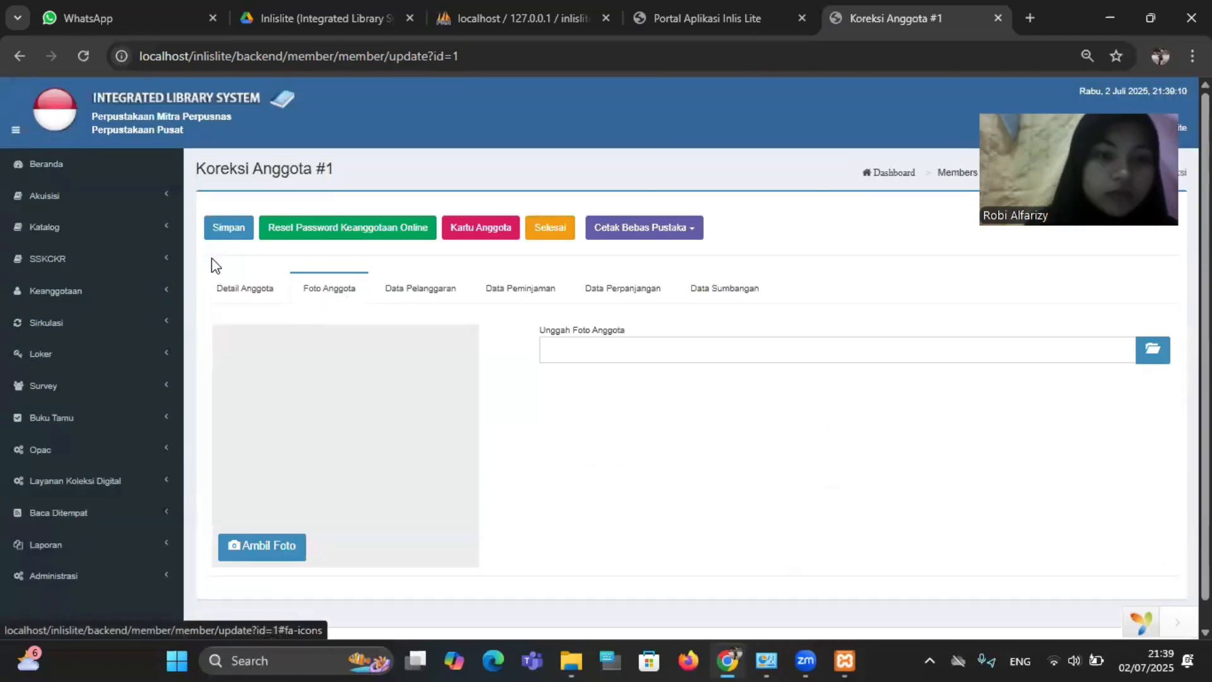
click(232, 284)
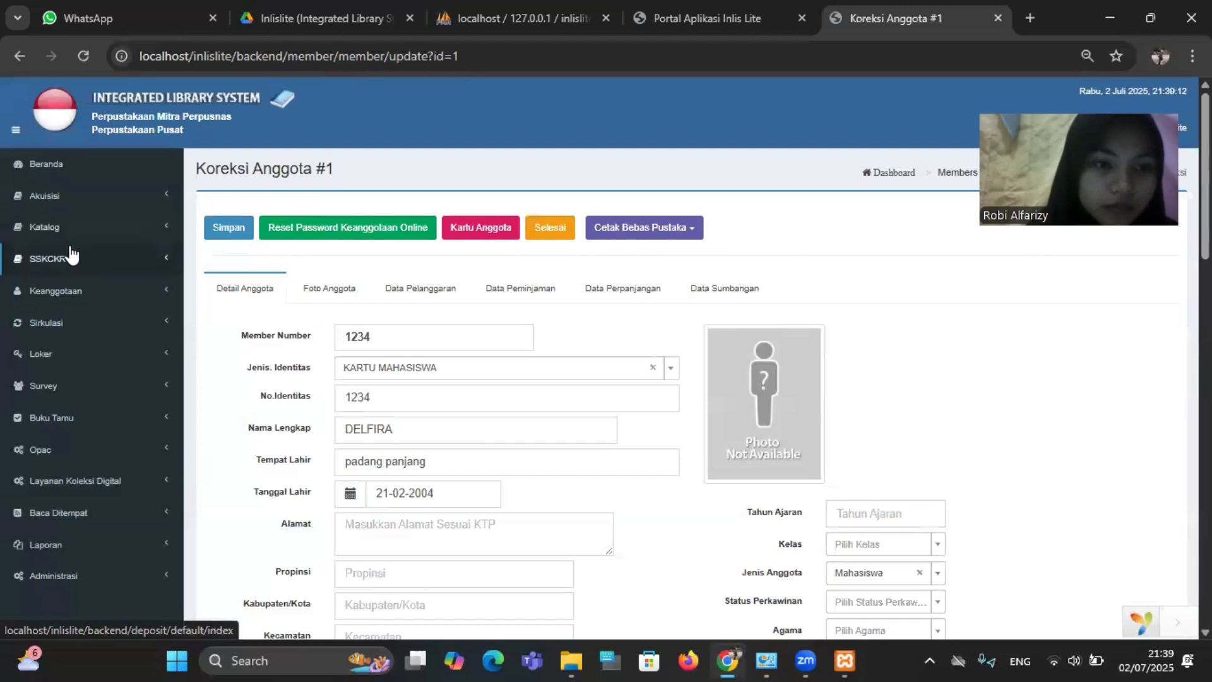
- Reopen the student member's record from Daftar Anggota and bring up its Foto Anggota section
click(74, 294)
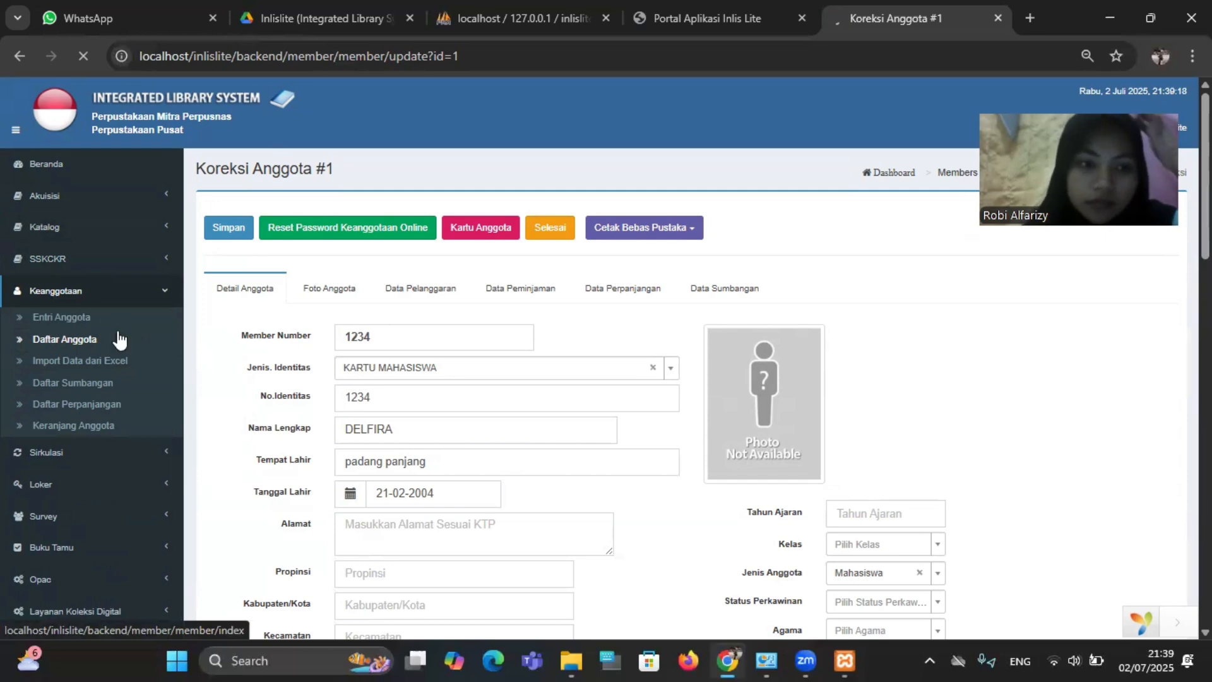
scroll(319, 459, down, 1)
scroll(319, 459, down, 2)
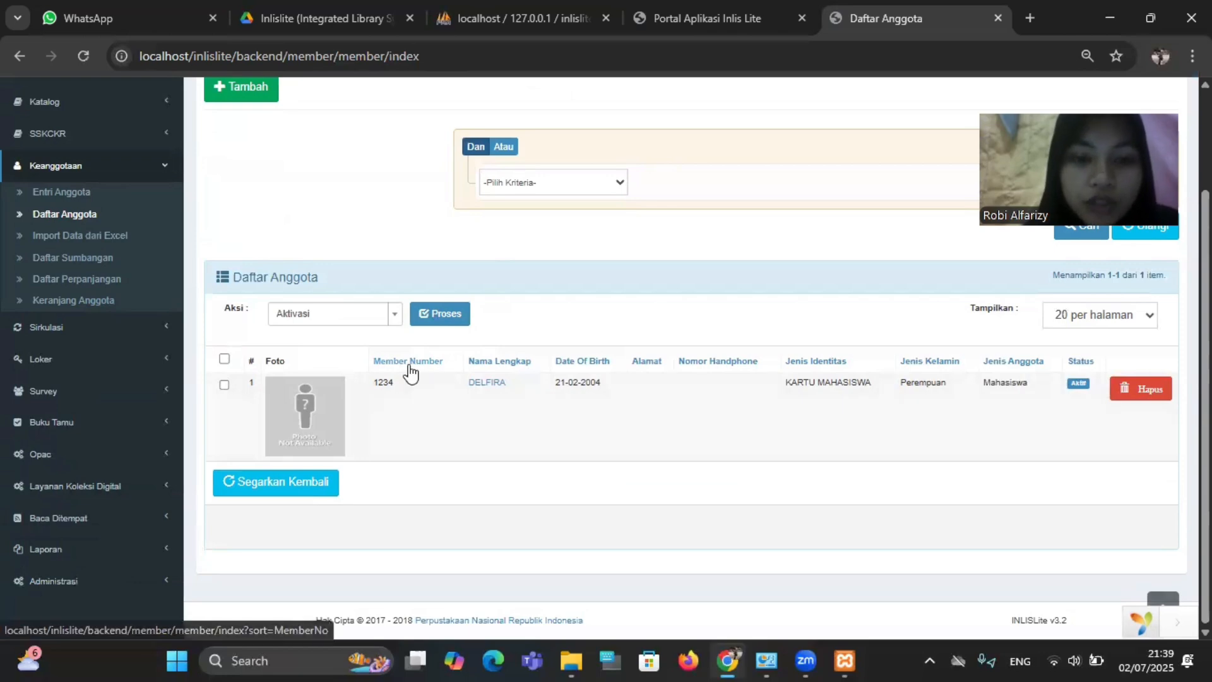
click(495, 388)
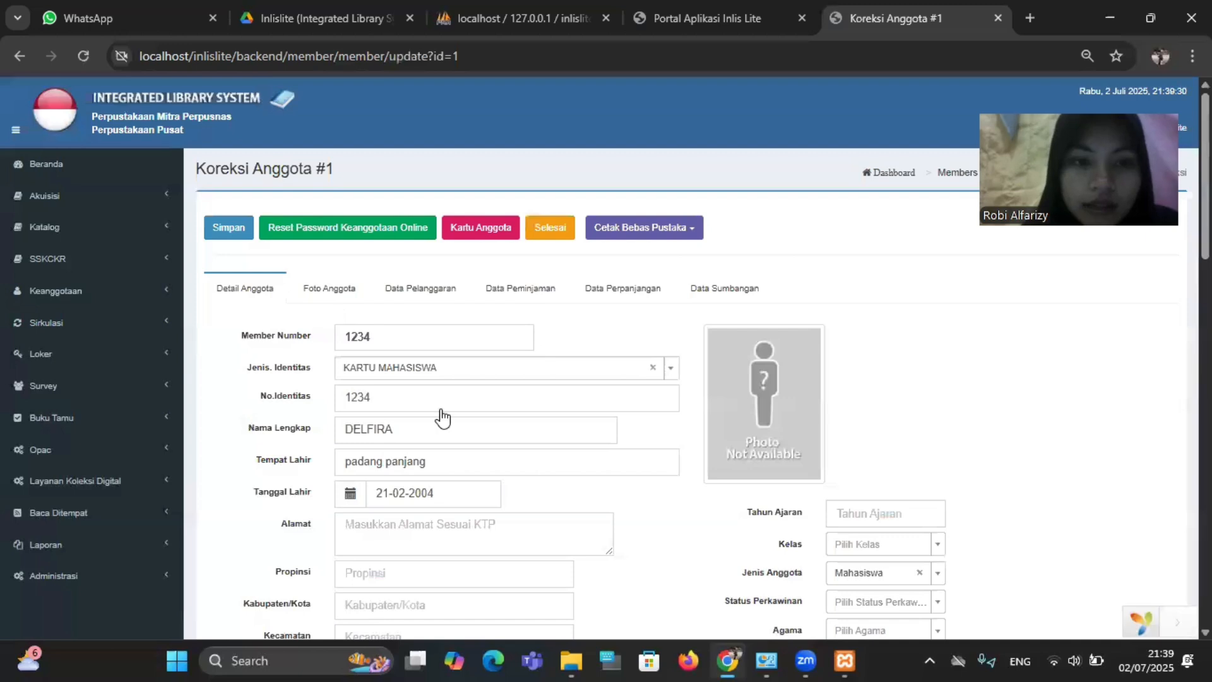
click(331, 290)
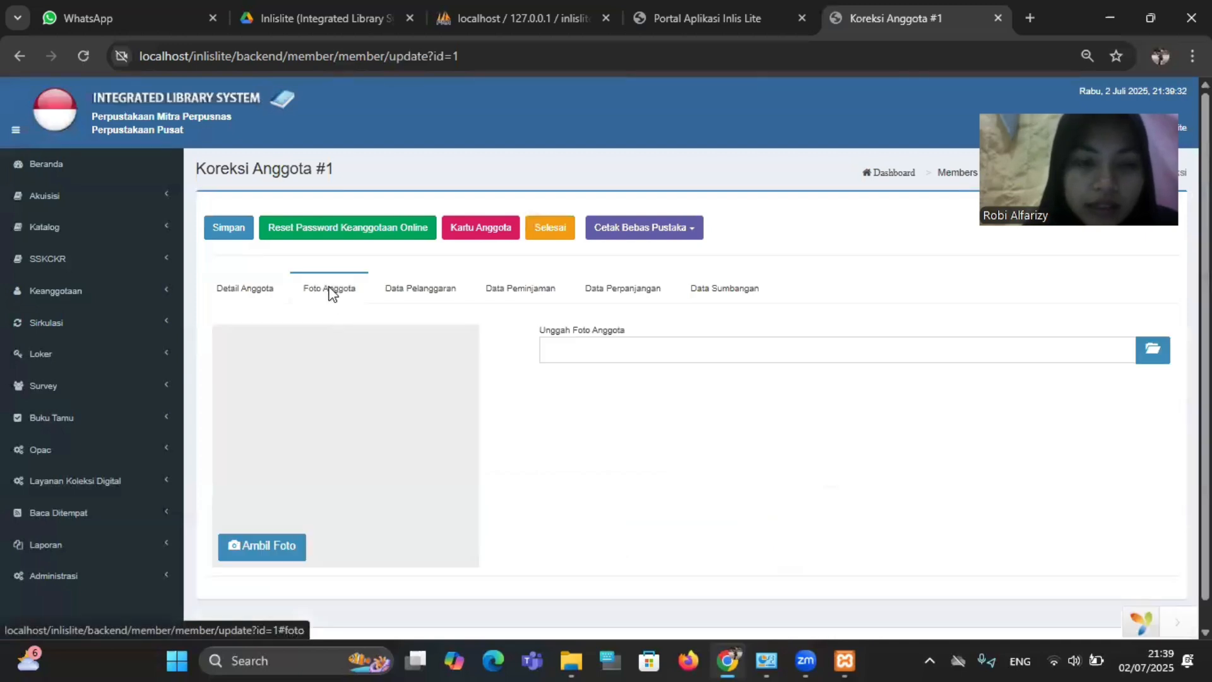
- Try to capture the member's photo with the camera and reset the capture
scroll(345, 355, down, 1)
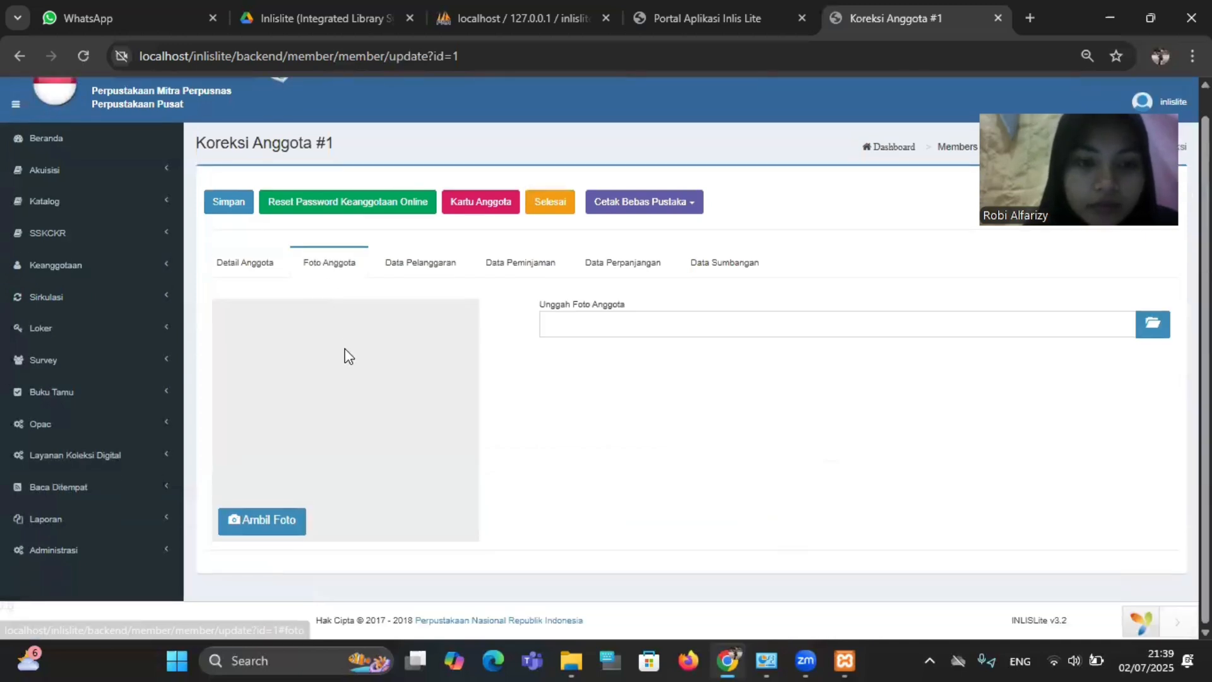
click(284, 532)
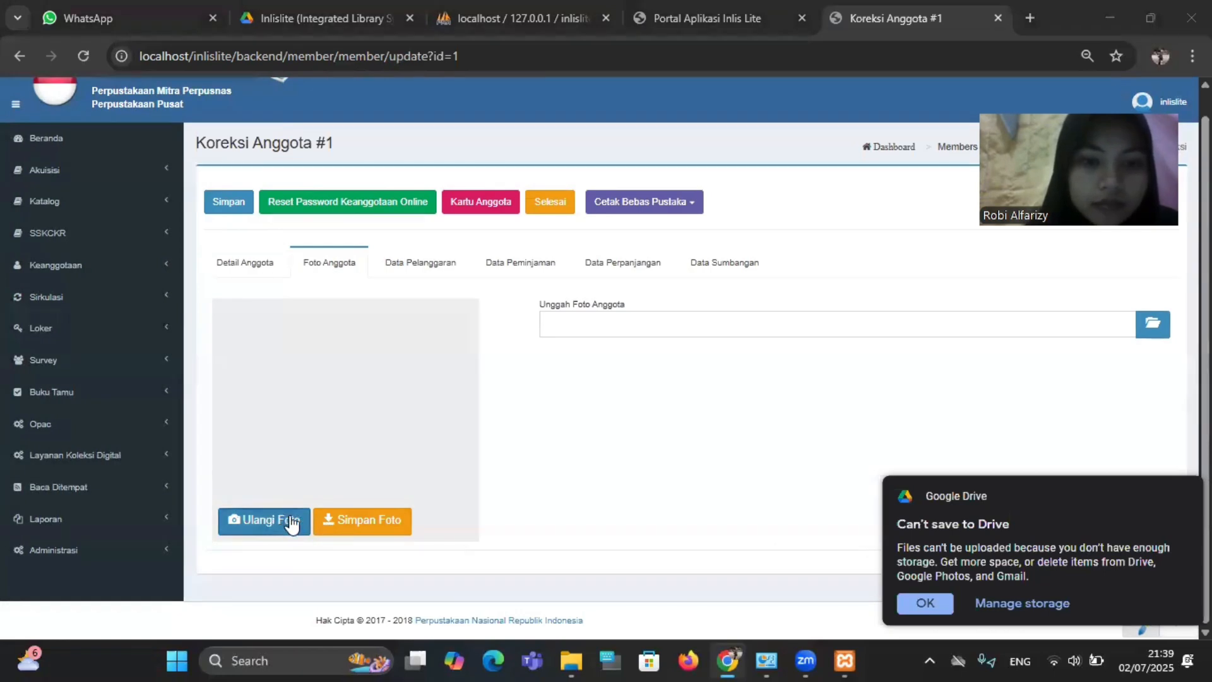
click(281, 532)
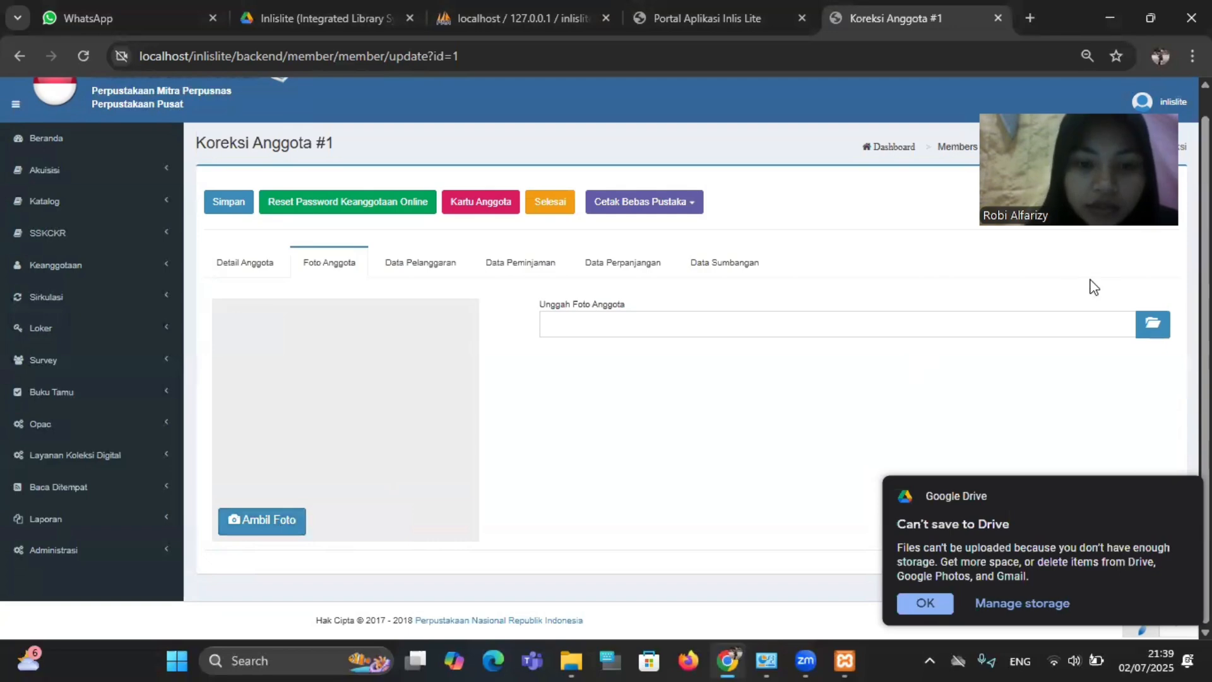
- Choose the last portrait image in the Pictures folder and upload it as the member's photo
click(1155, 338)
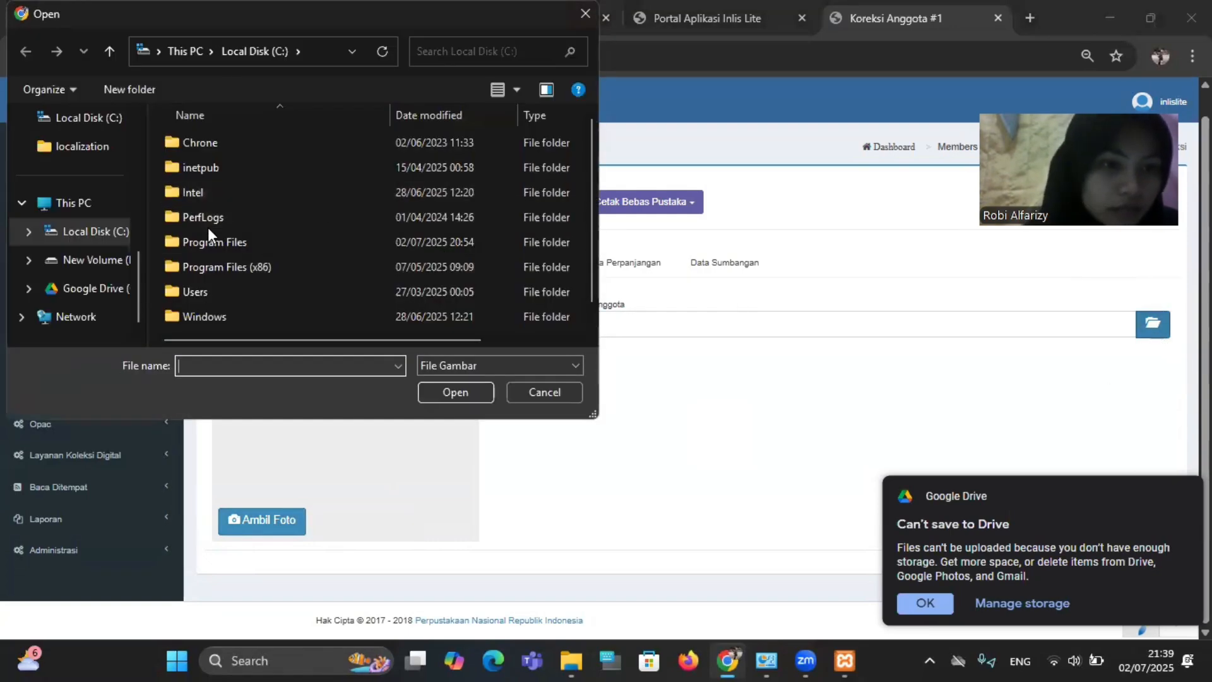
scroll(75, 231, down, 1)
scroll(74, 227, up, 5)
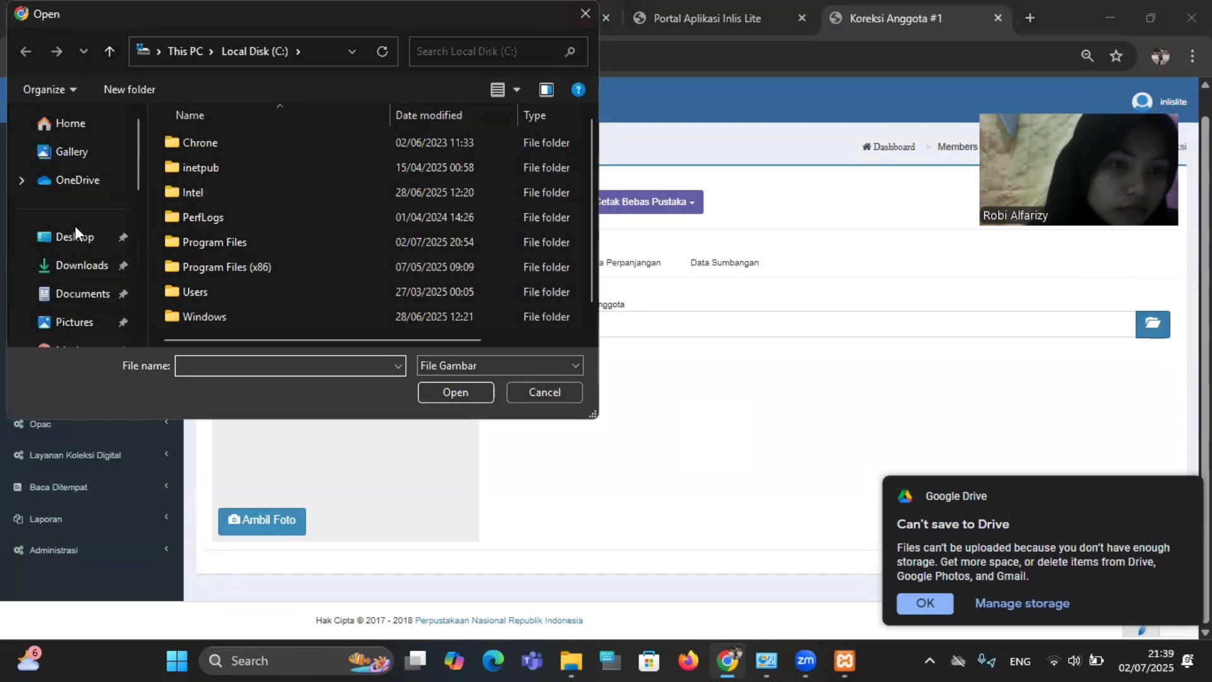
click(84, 323)
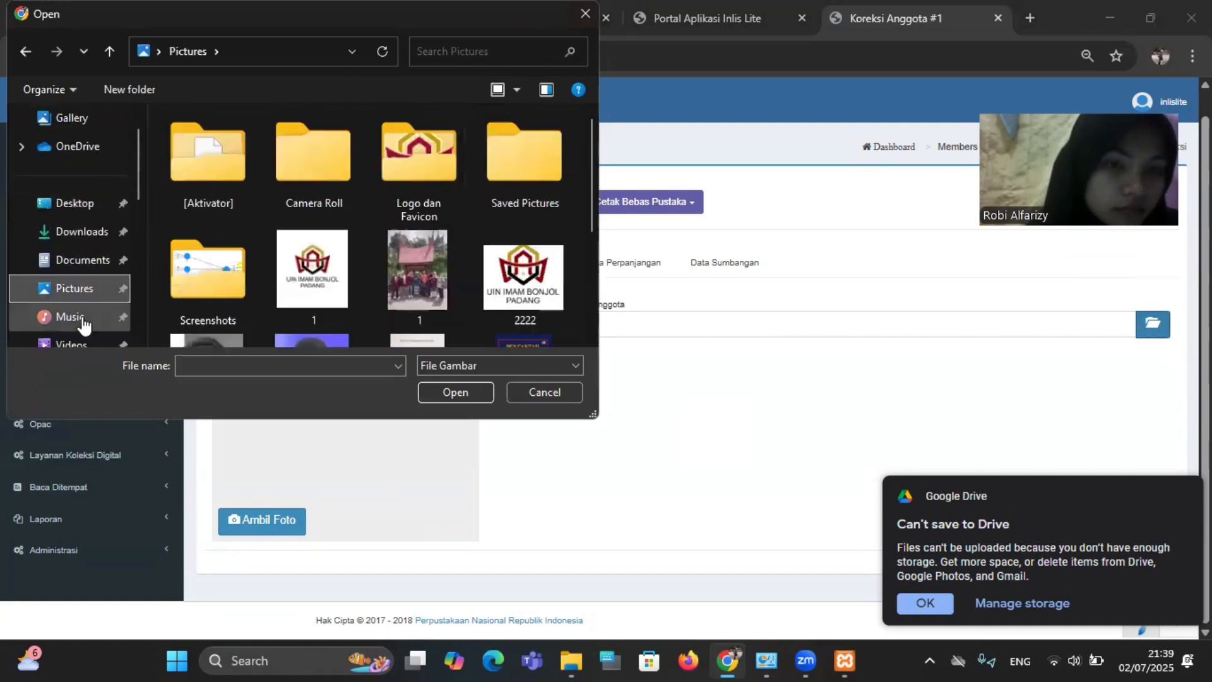
scroll(259, 248, down, 3)
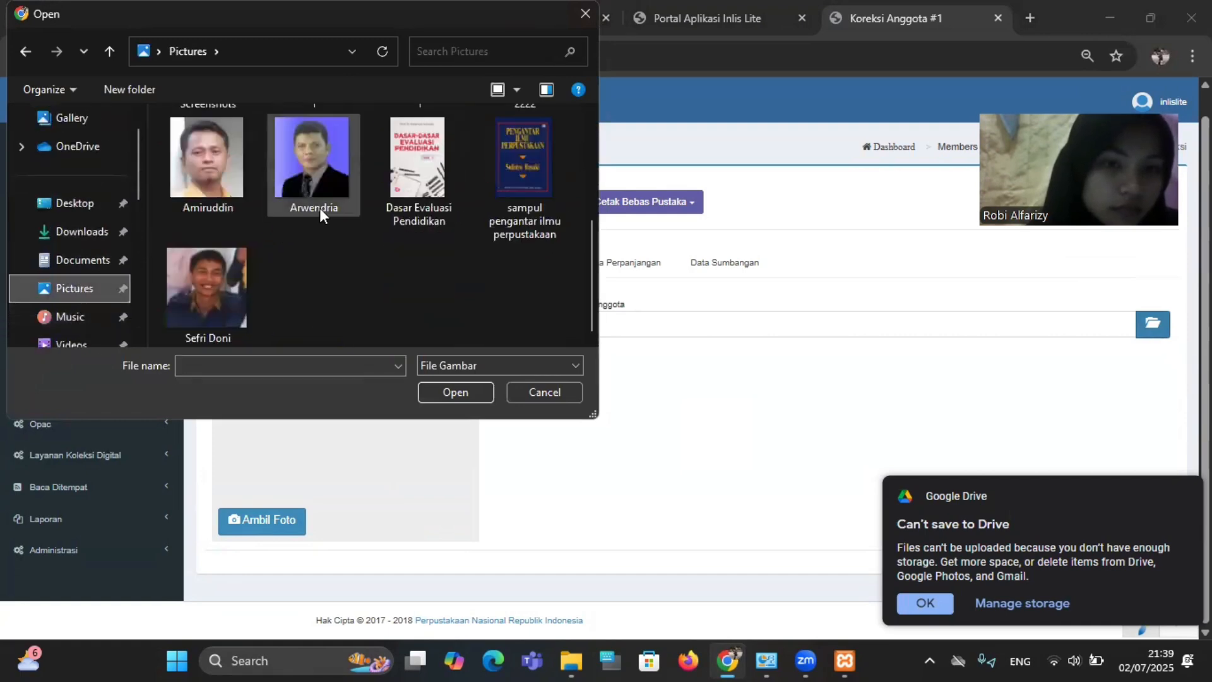
scroll(381, 207, up, 2)
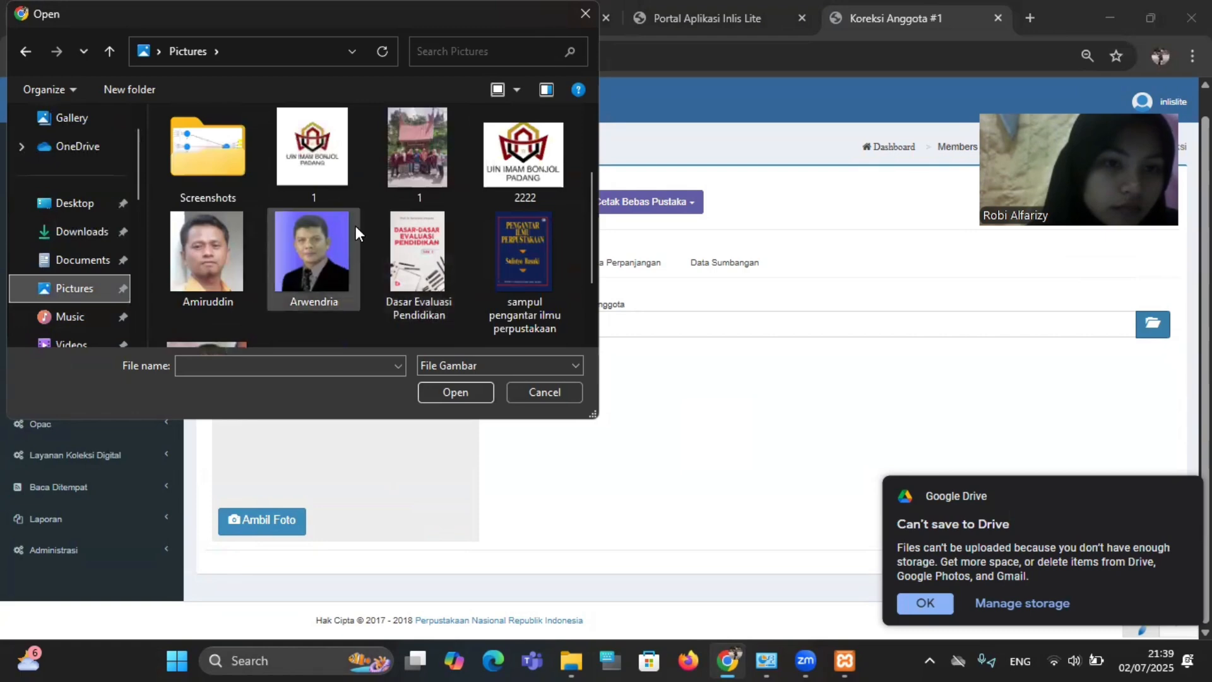
scroll(355, 225, down, 2)
double_click(202, 297)
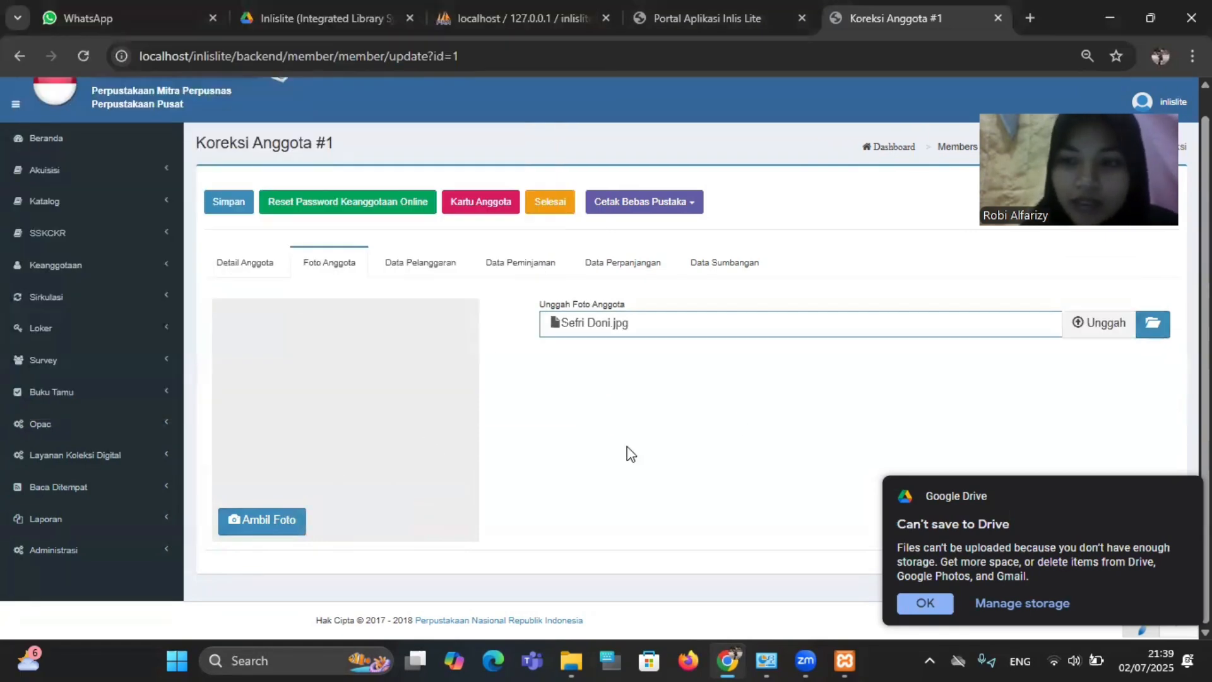
click(1090, 327)
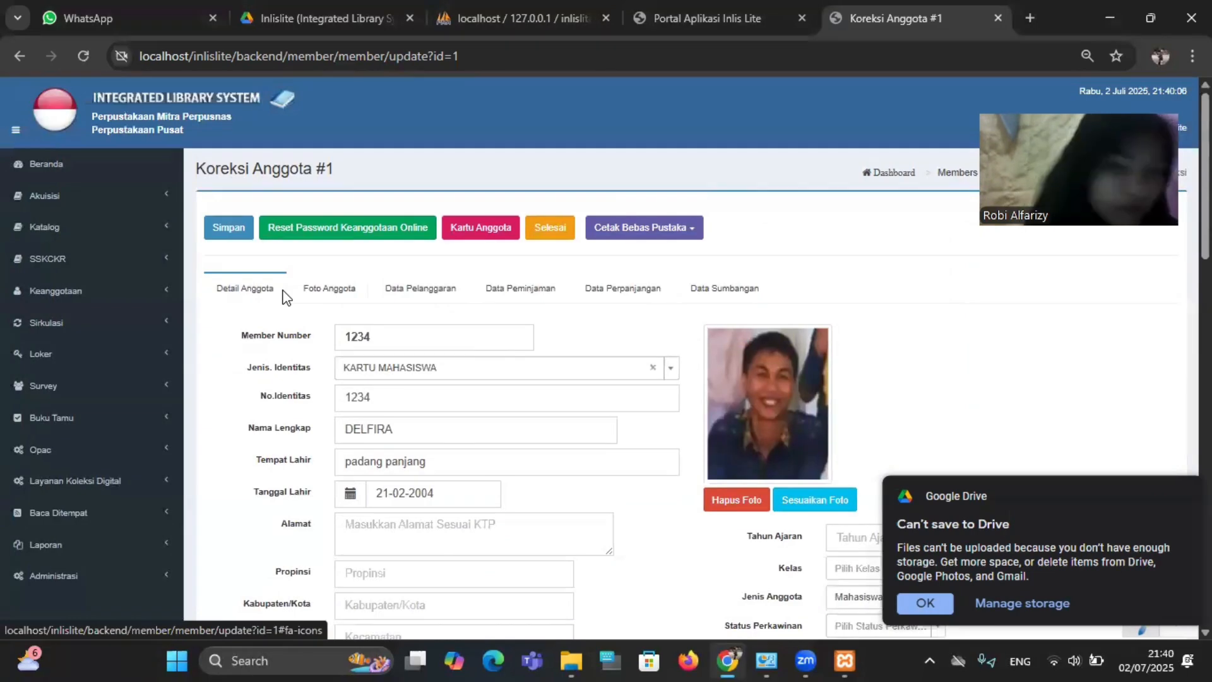
- Save the corrected member record
scroll(514, 353, down, 10)
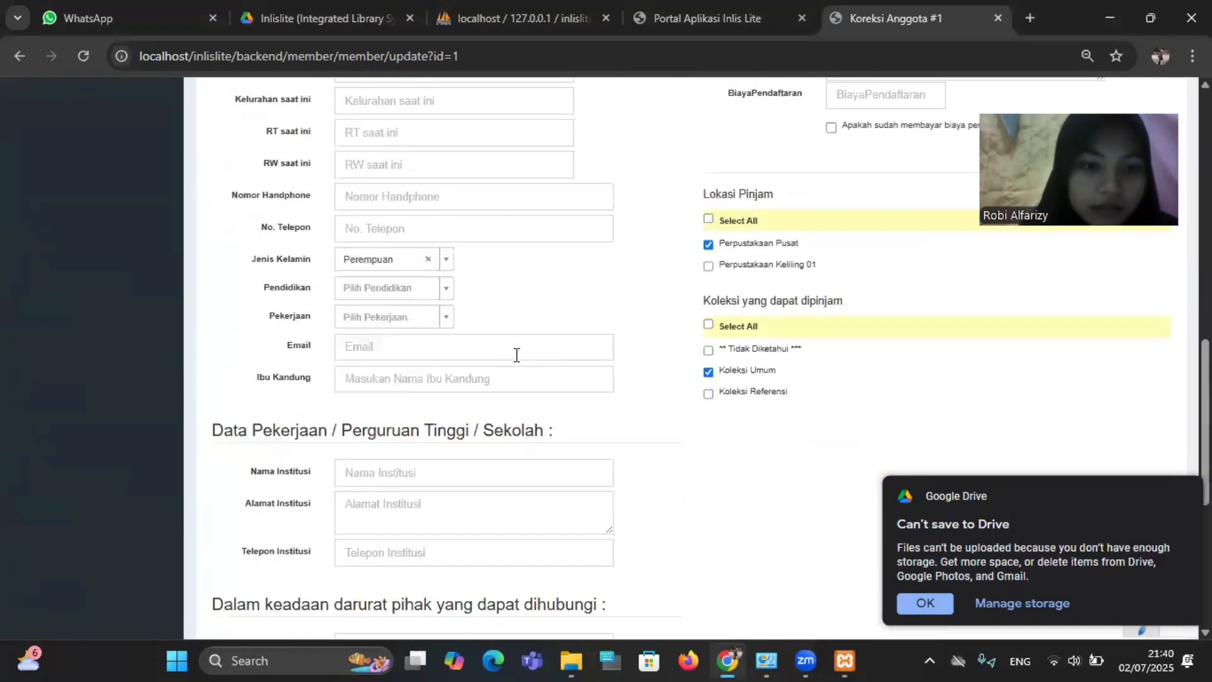
scroll(387, 372, down, 5)
click(243, 388)
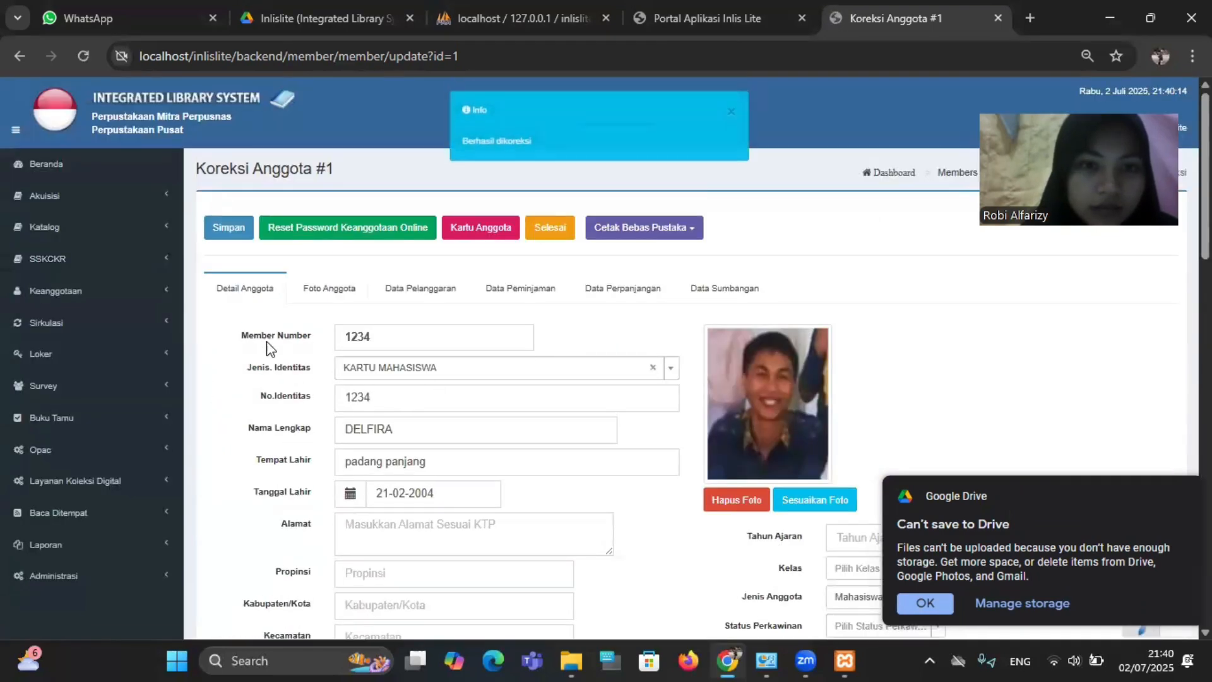
- Return to Daftar Anggota and check the member's entry with the uploaded photo
click(93, 295)
click(92, 297)
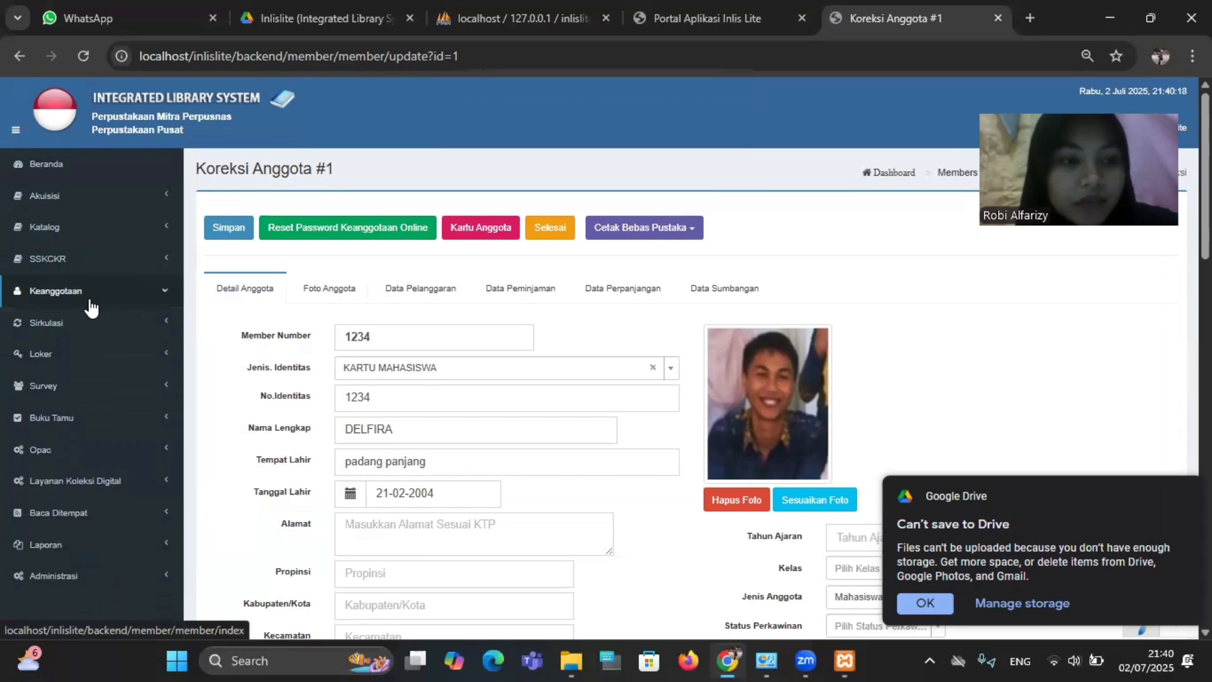
click(90, 302)
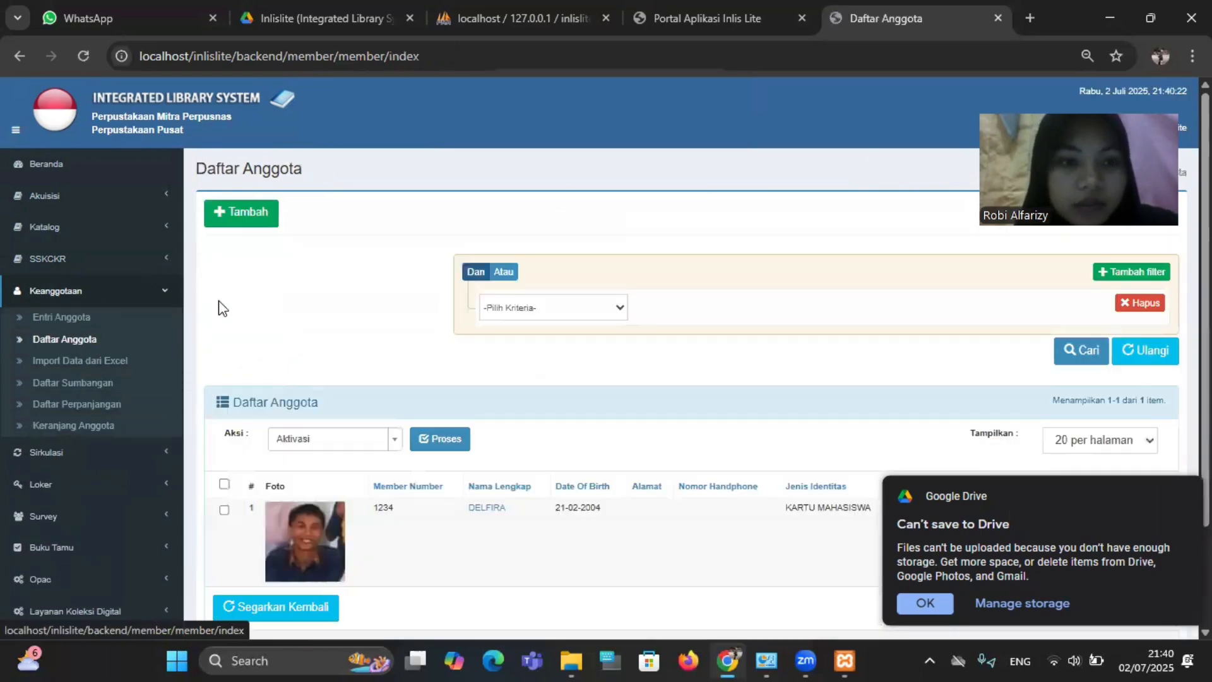
scroll(306, 456, down, 2)
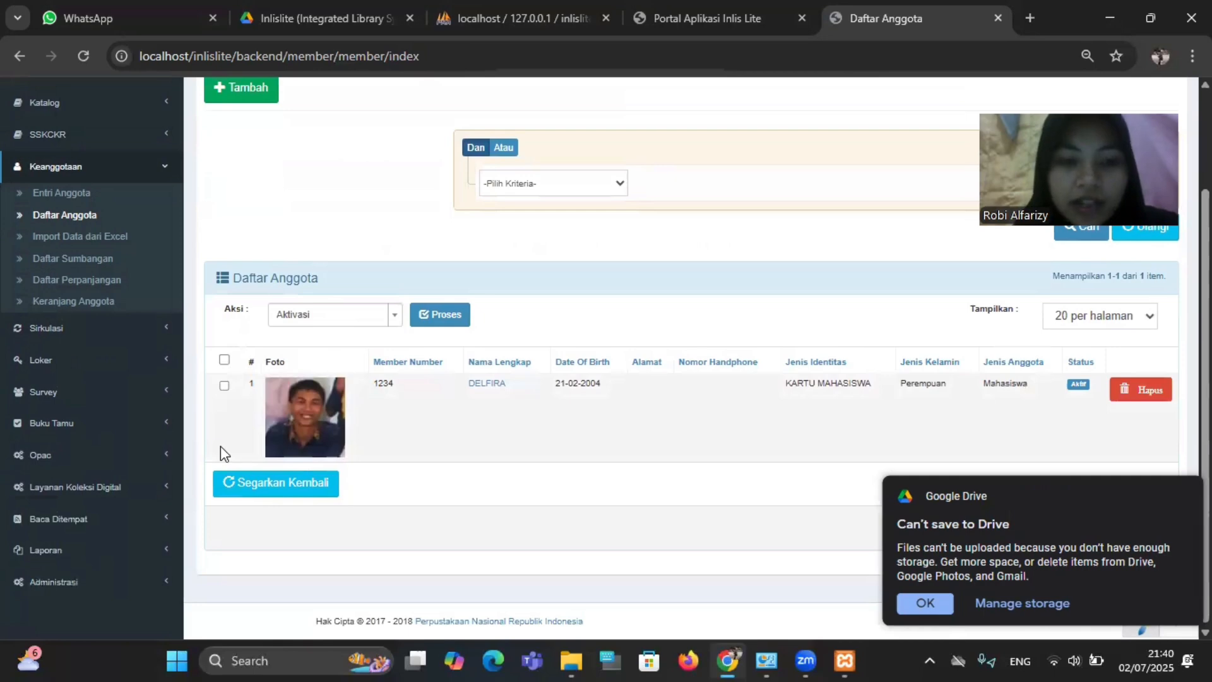
scroll(304, 284, up, 2)
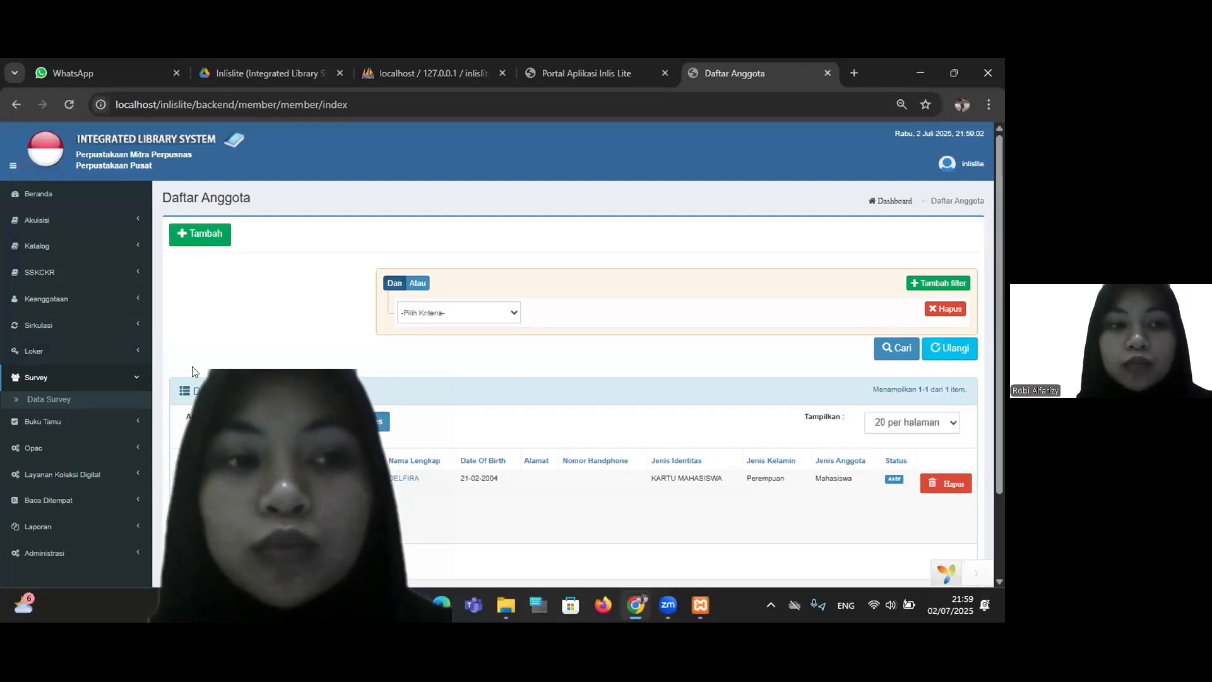
- Start a new Entri Katalog record with Jenis Bahan set to Monograf(Buku, Jurnal, Laporan, dll)
click(54, 247)
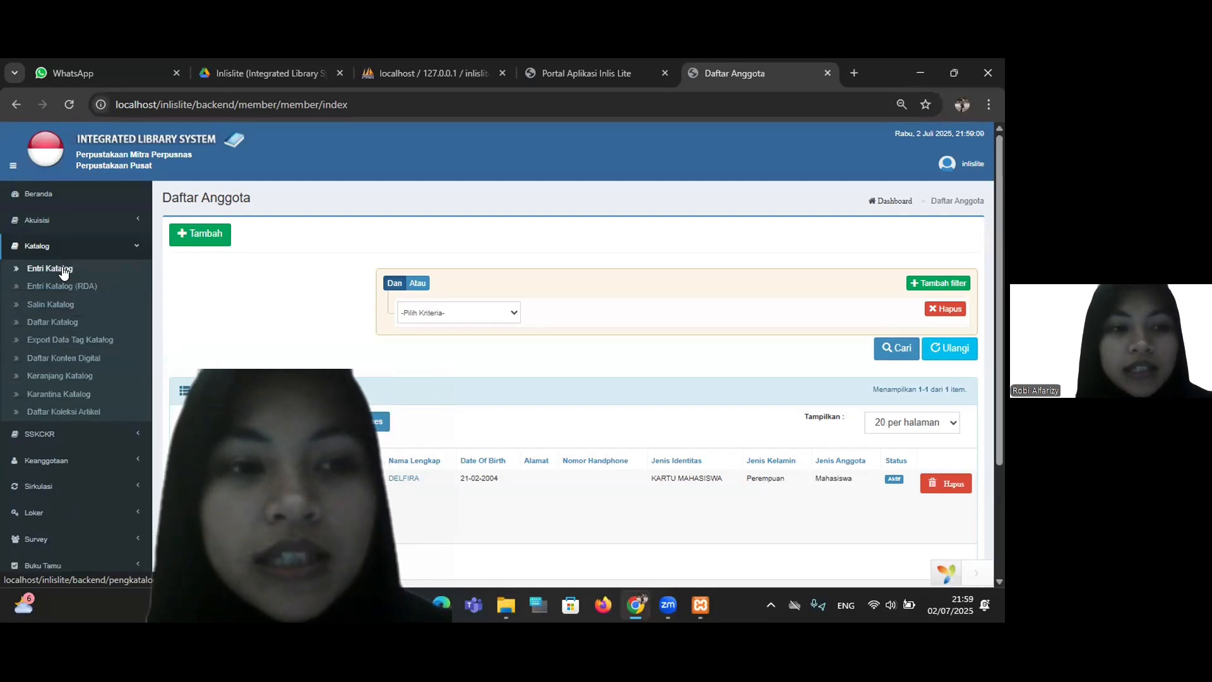
click(61, 267)
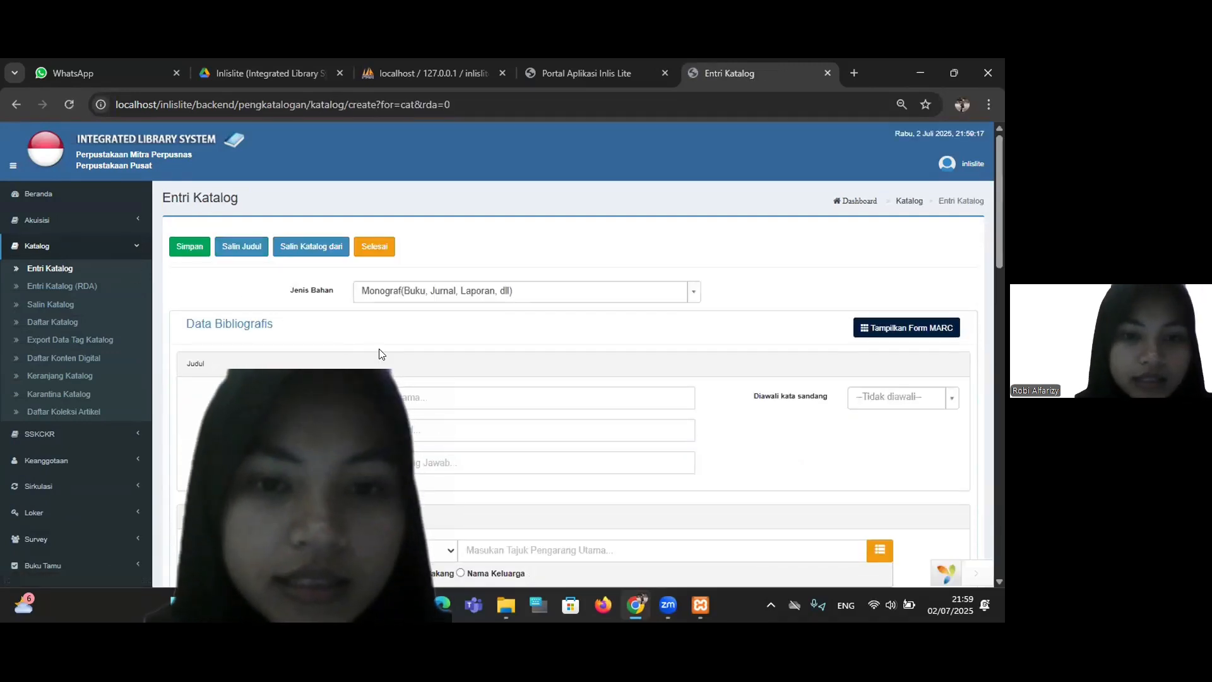
click(692, 296)
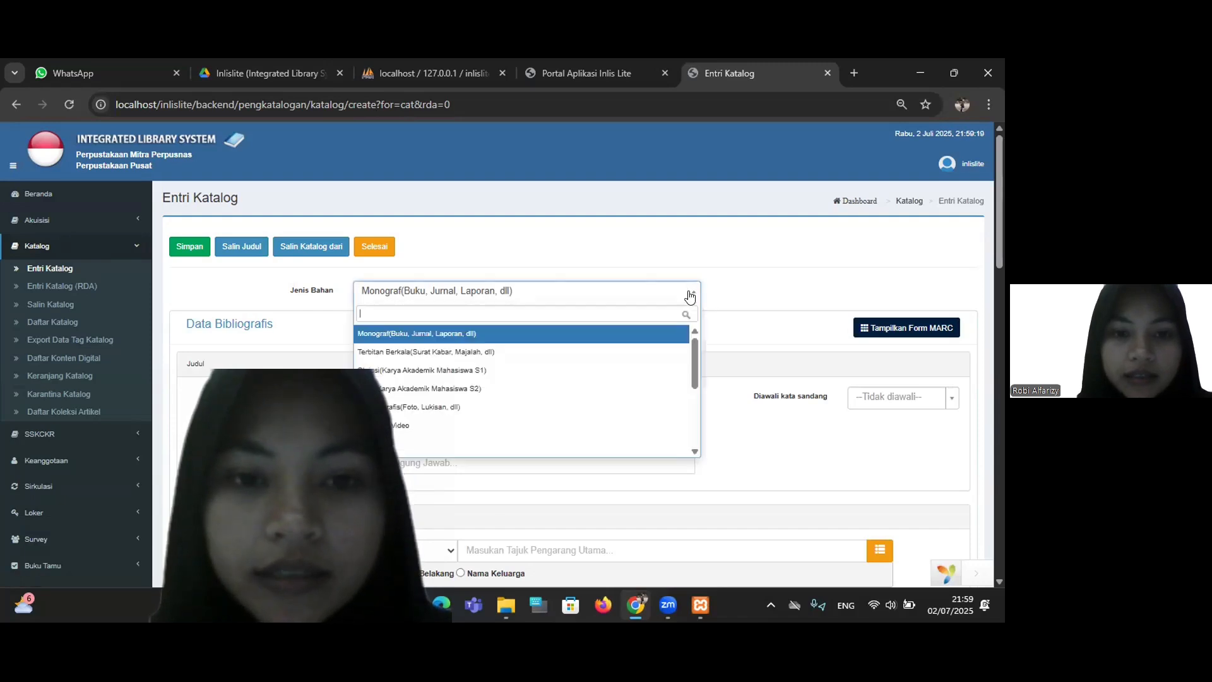
click(407, 333)
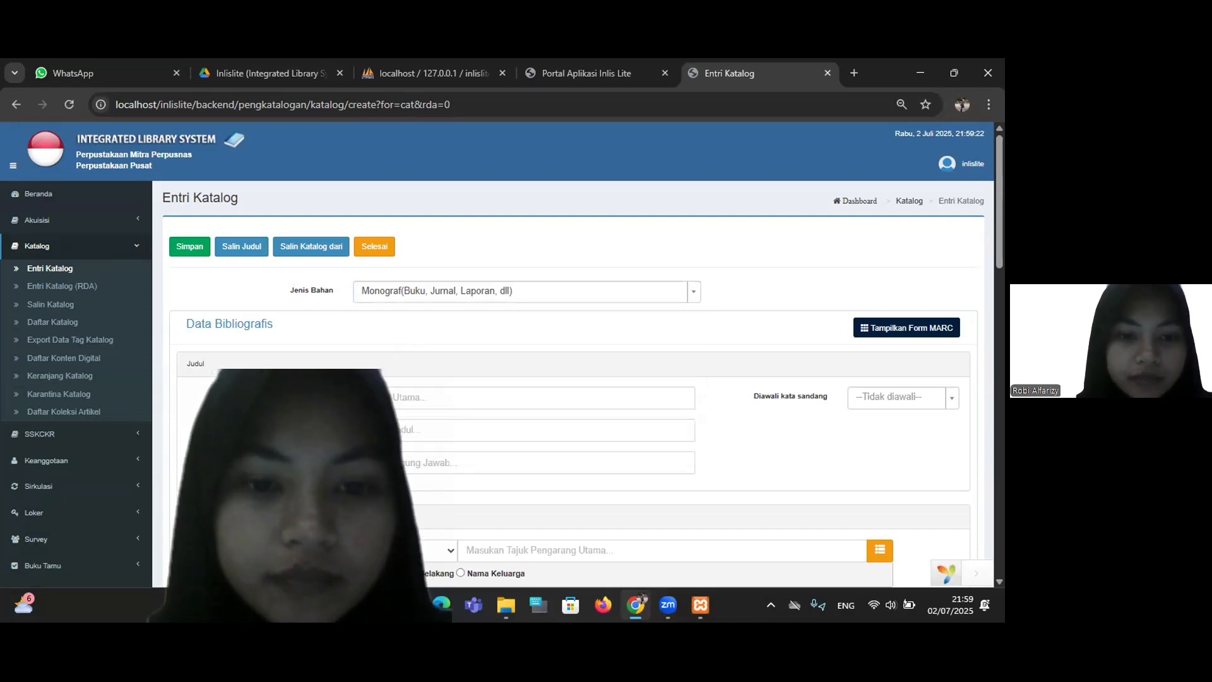
- Enter the catalogue record's main title ending in "Perpustakaan" and leave the subtitle empty
click(404, 398)
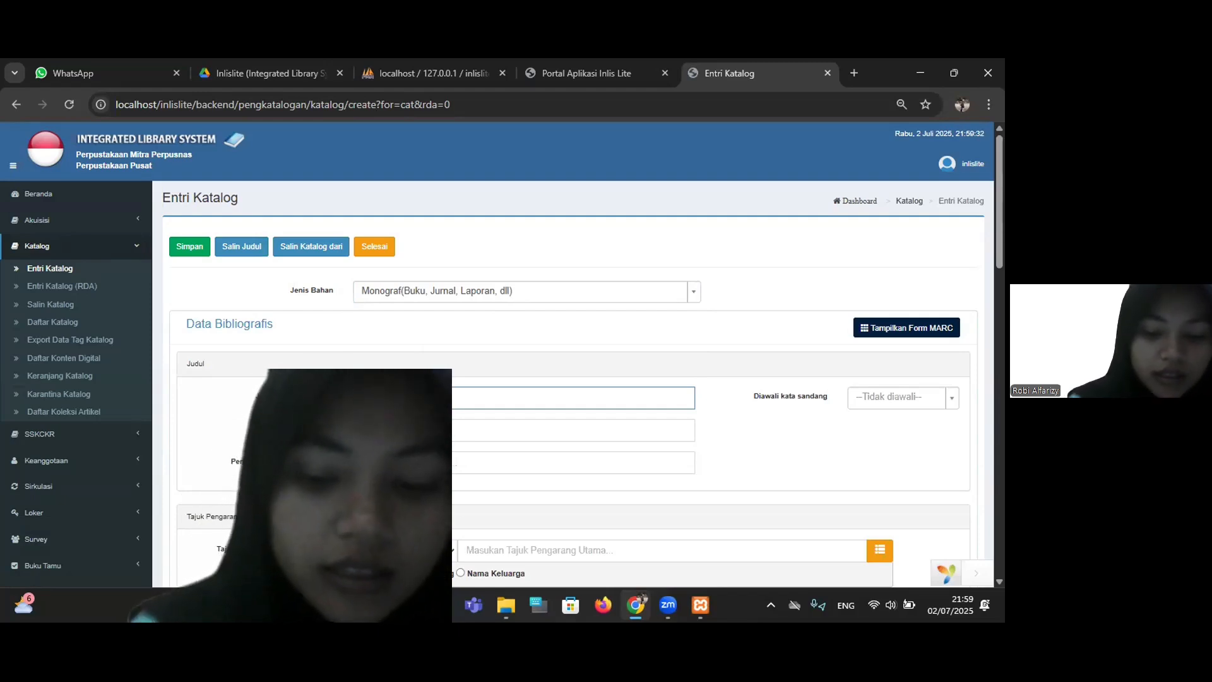
text(Perpustakaan)
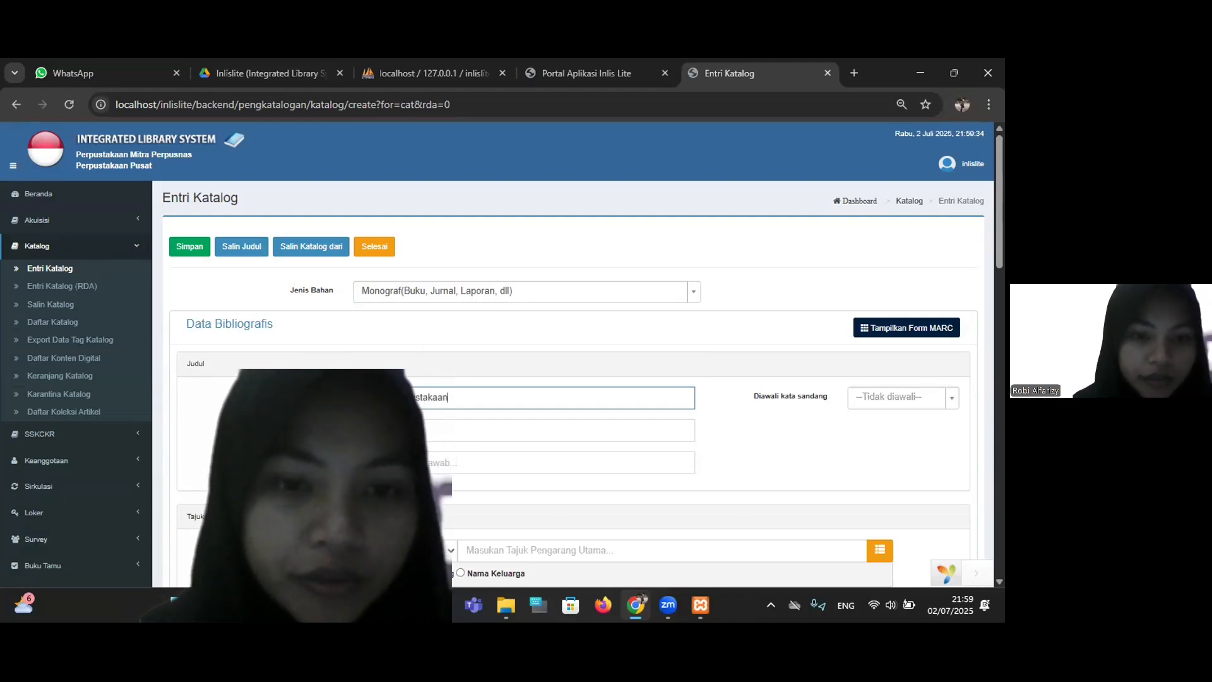
key(Tab)
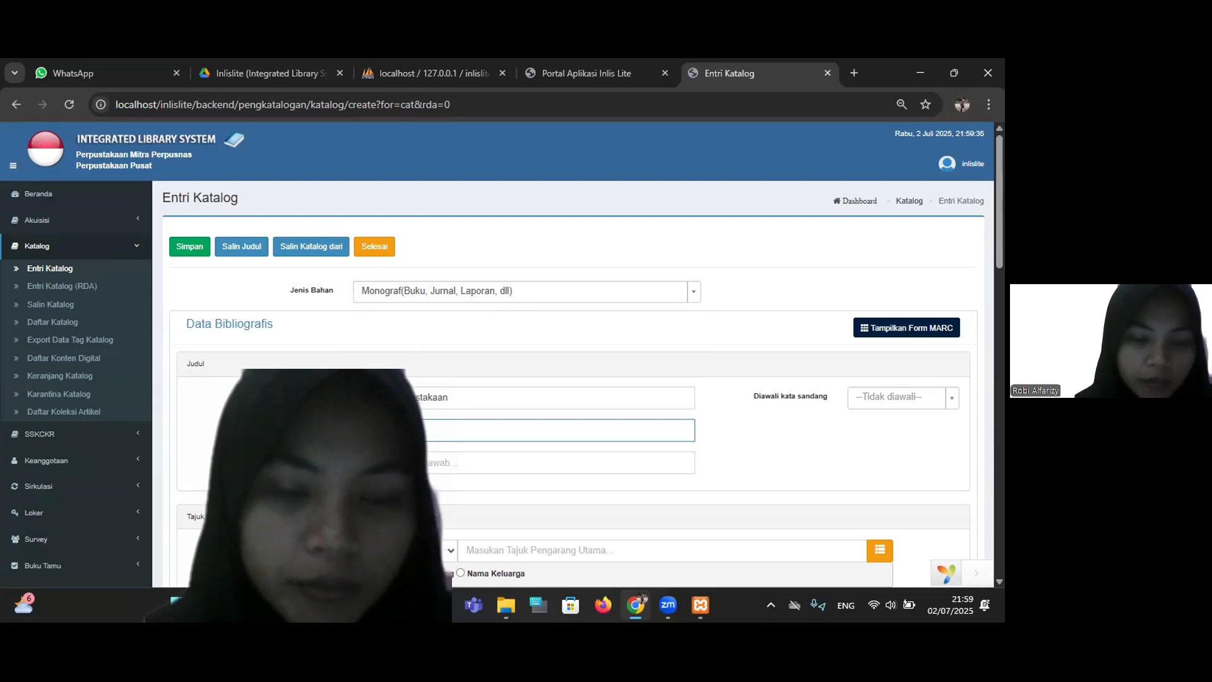
key(Tab)
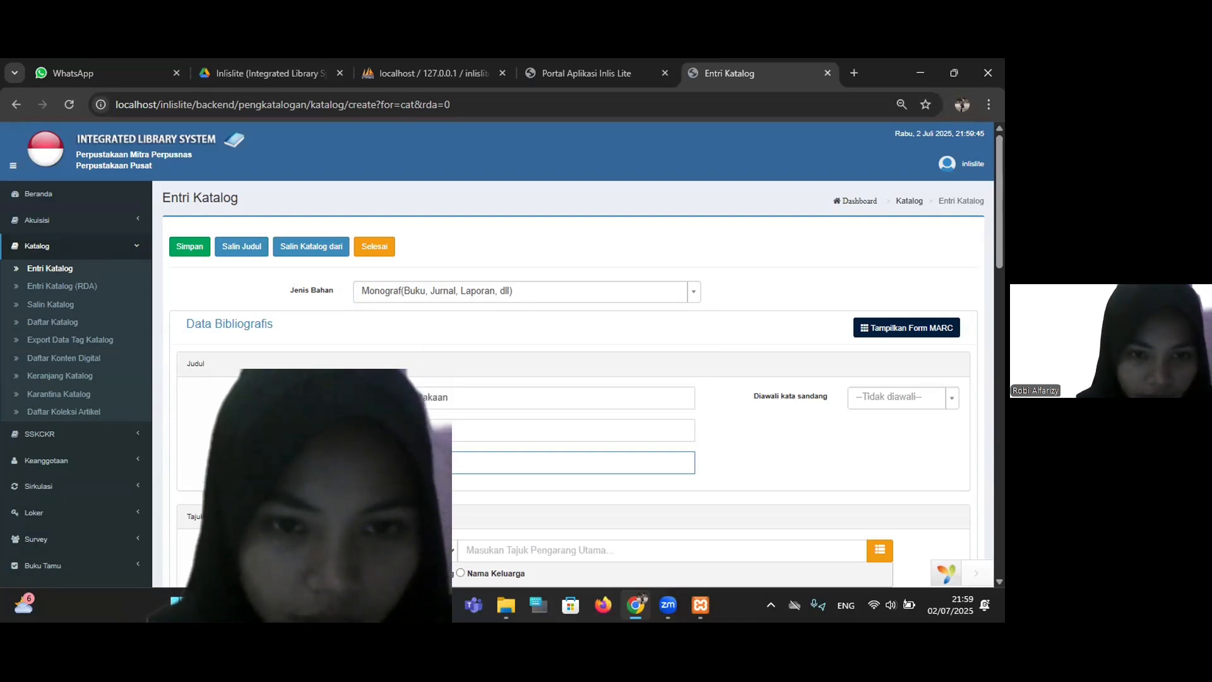
- Enter the author's name in Penanggung Jawab and as the Tajuk Pengarang Utama, with heading type Nama Orang
scroll(412, 386, down, 3)
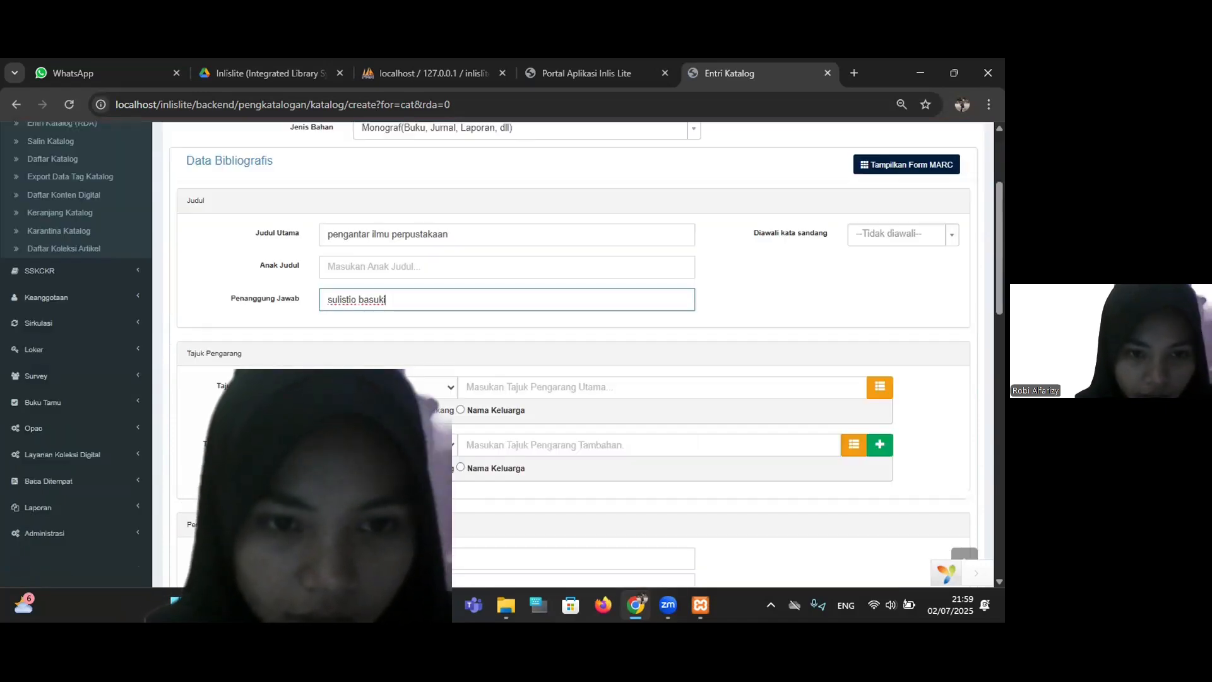
click(452, 389)
click(416, 409)
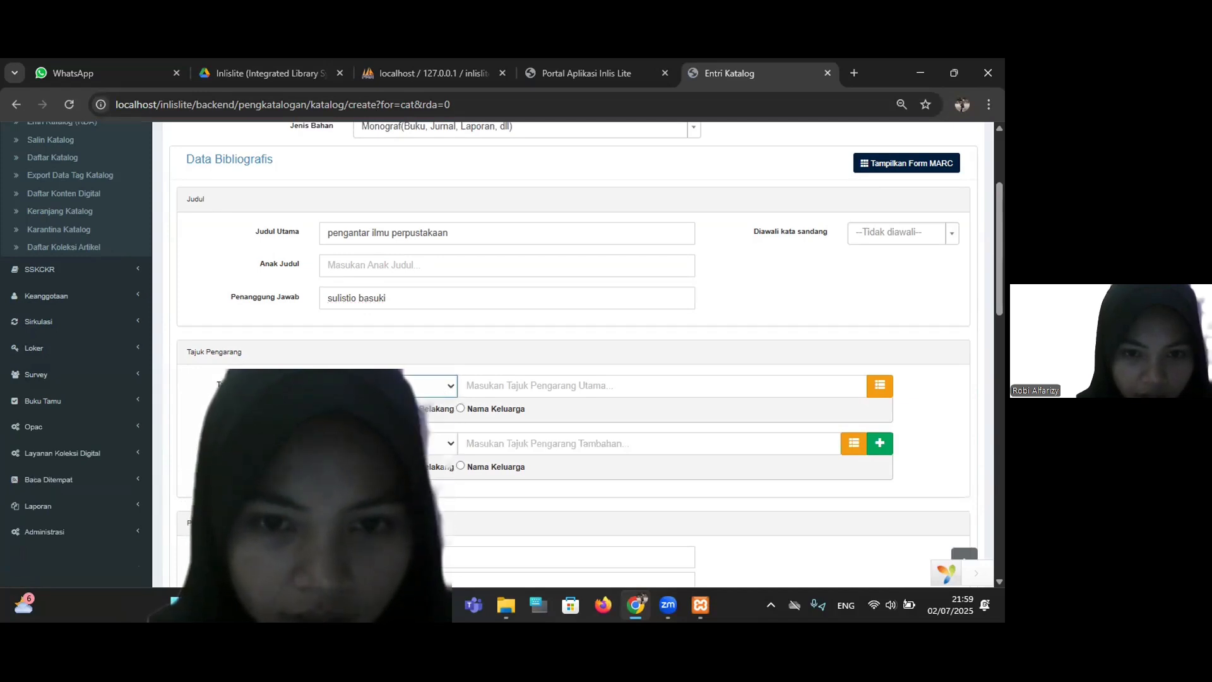
click(482, 385)
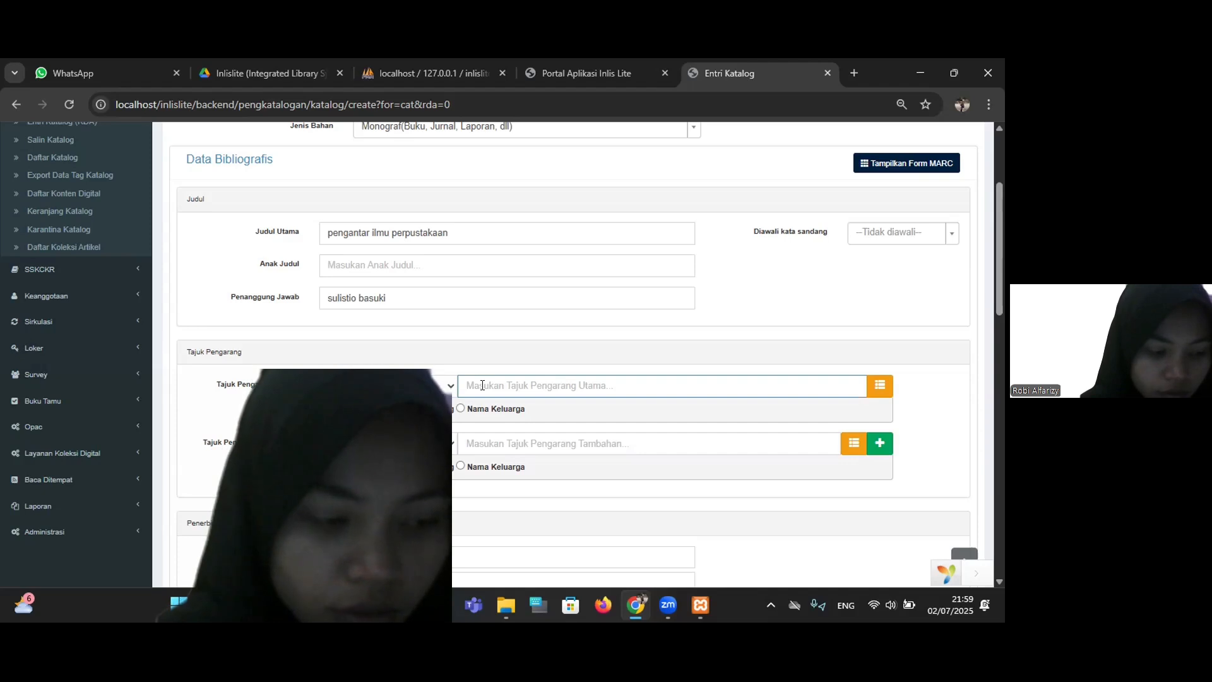
text(sti)
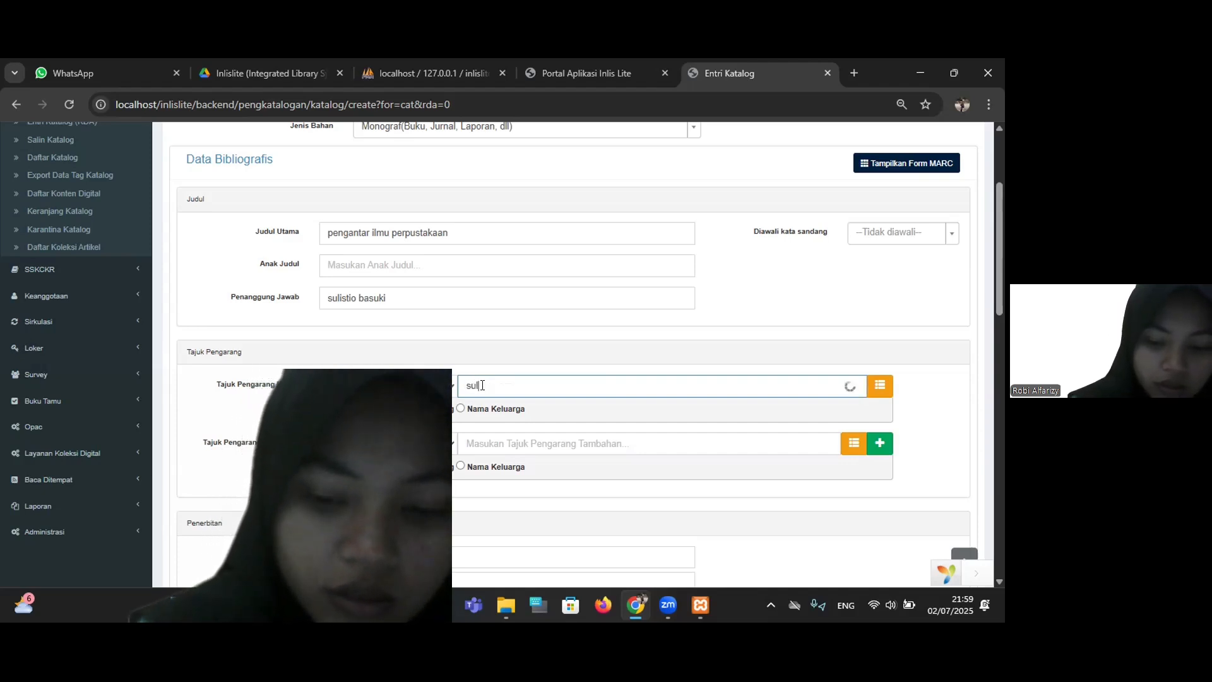
text(o )
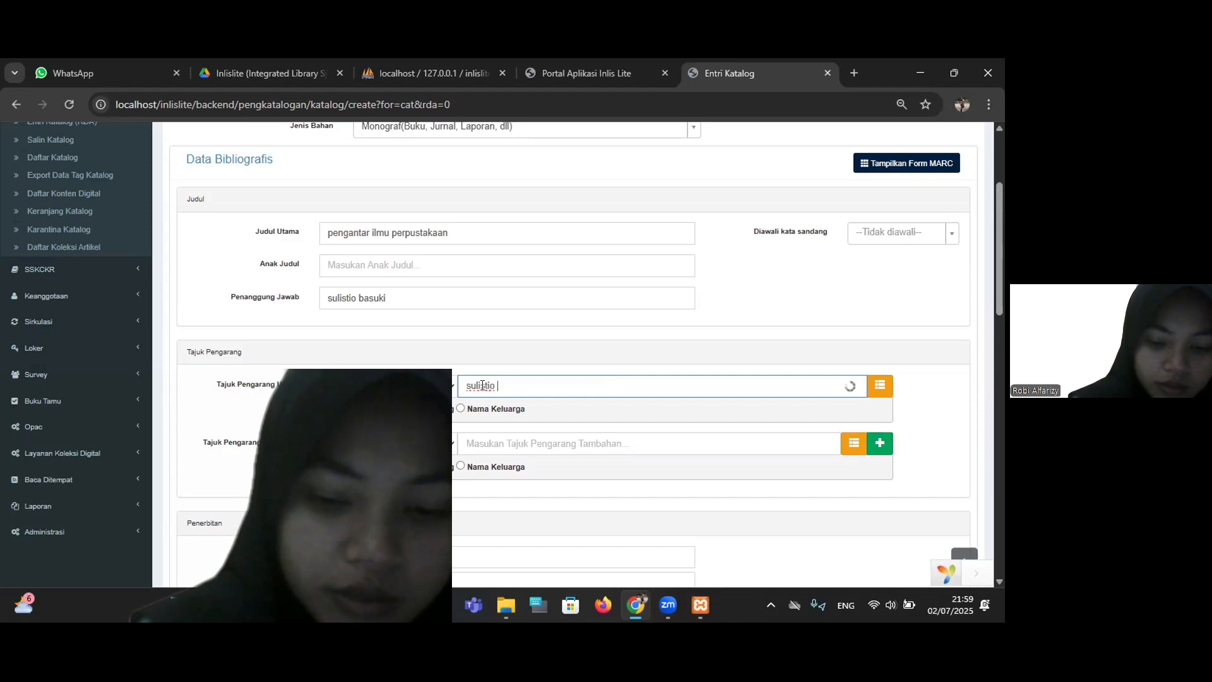
text(basuki)
- Fill in the Penerbitan details with place "jakarta", publisher "gramedia pustaka utamaa" and year 2005
scroll(484, 387, down, 2)
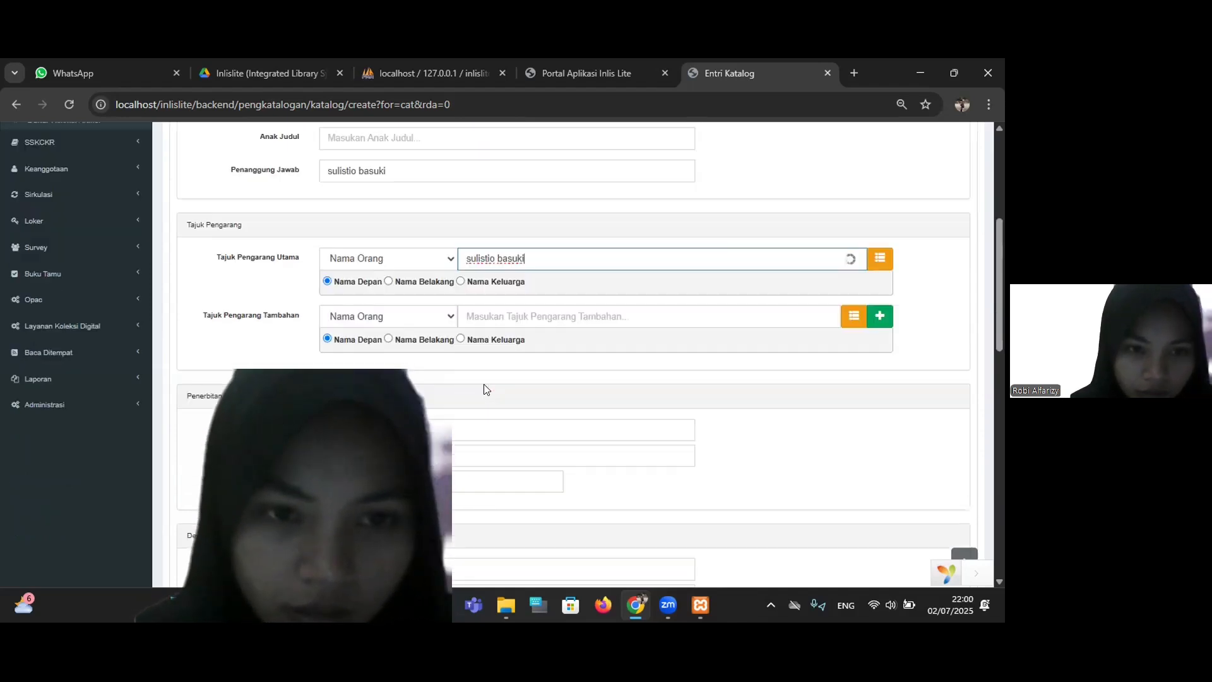
scroll(379, 366, down, 2)
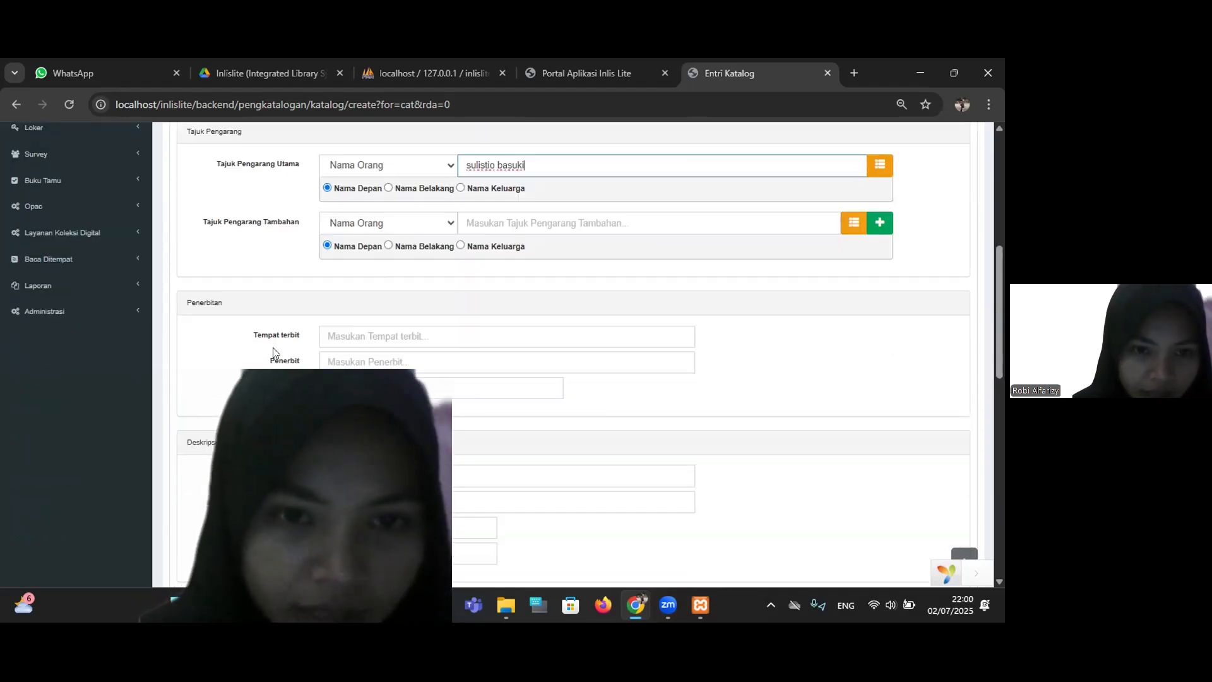
click(335, 334)
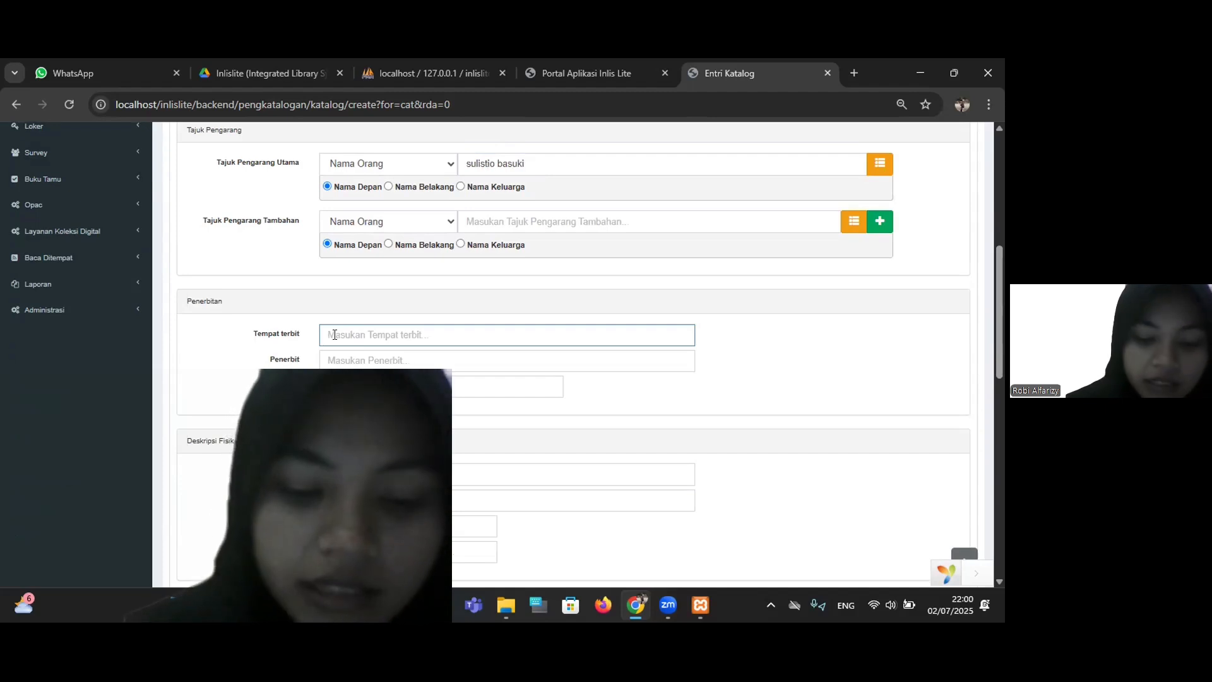
text(jakarta)
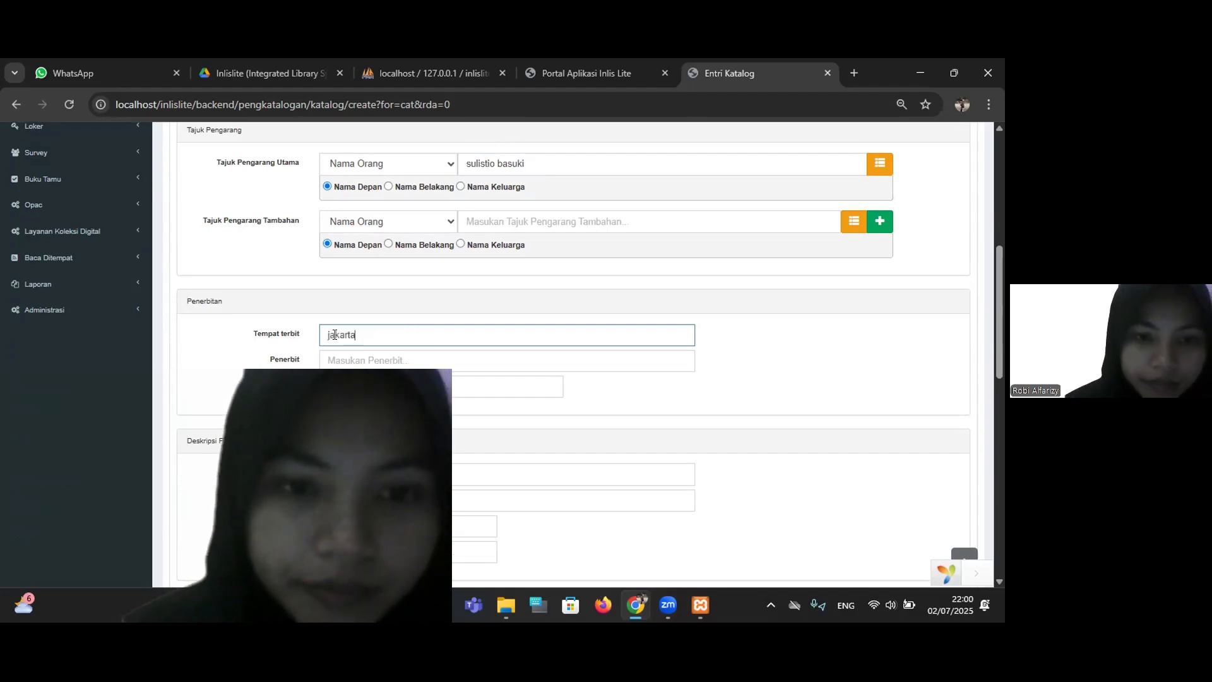
click(342, 361)
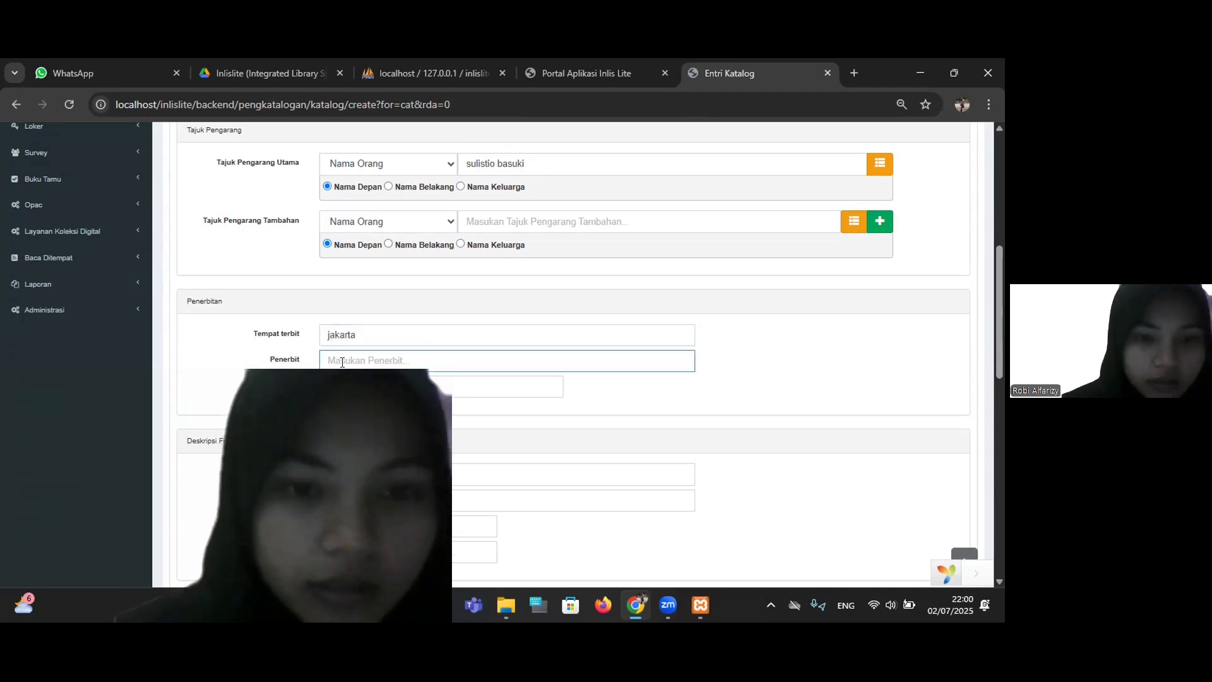
text(gram)
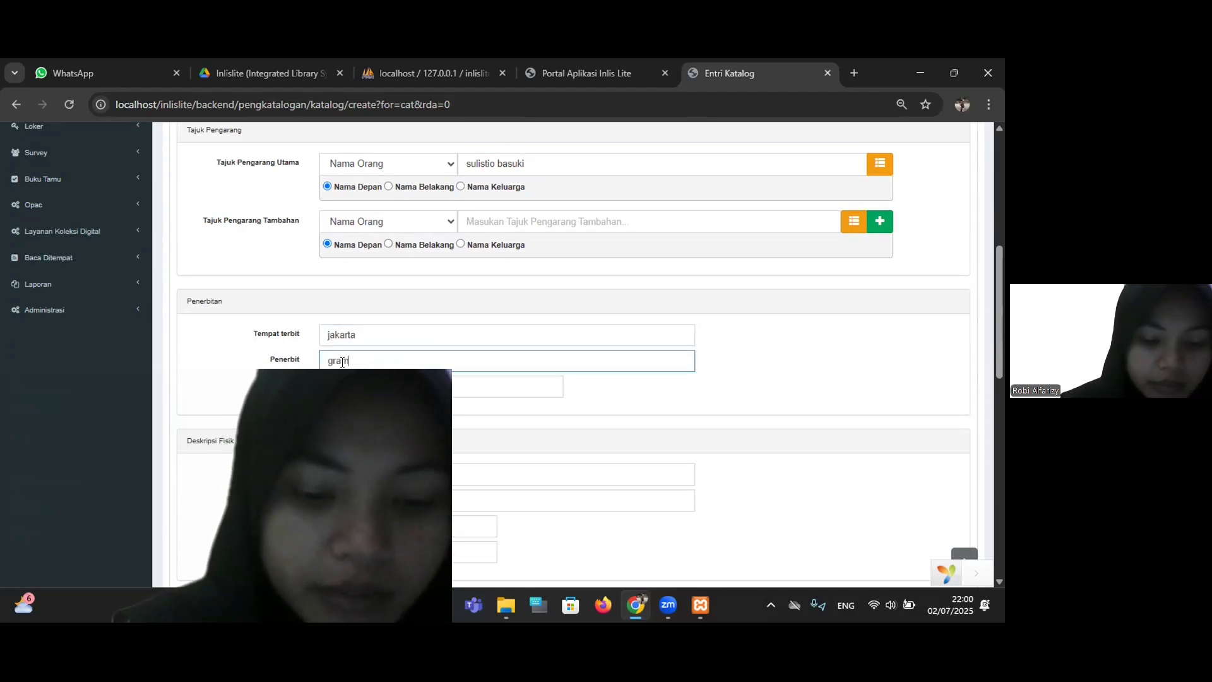
text(edia pustaka utamaa)
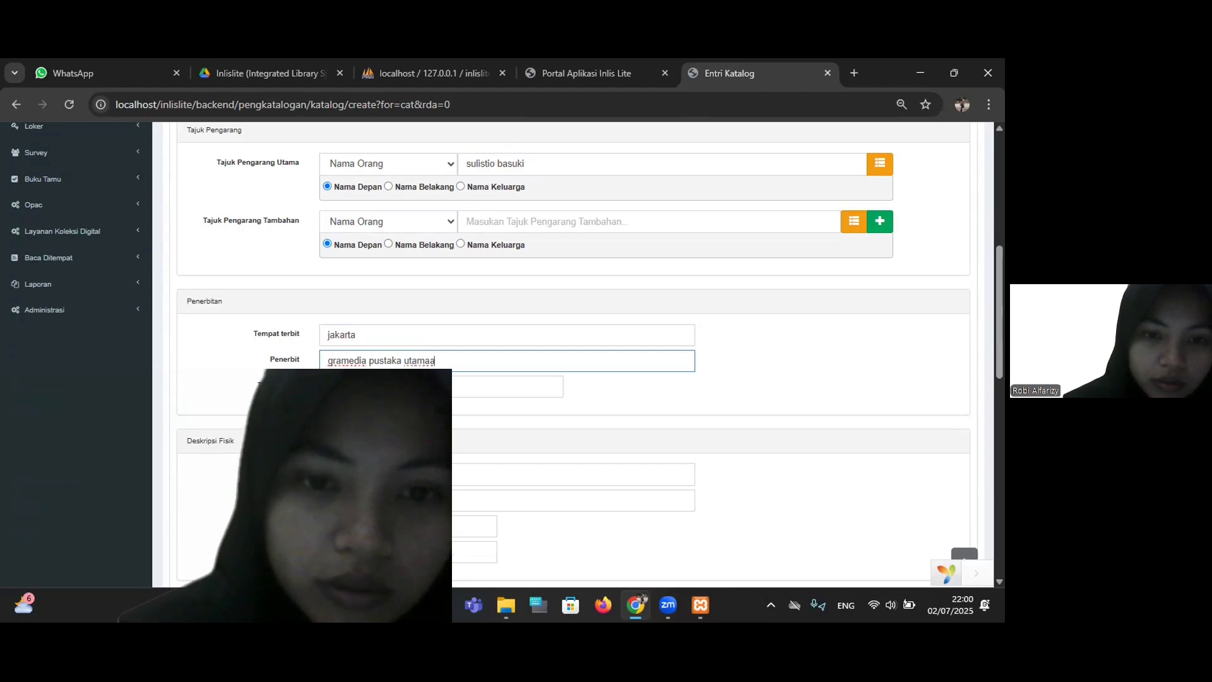
click(391, 386)
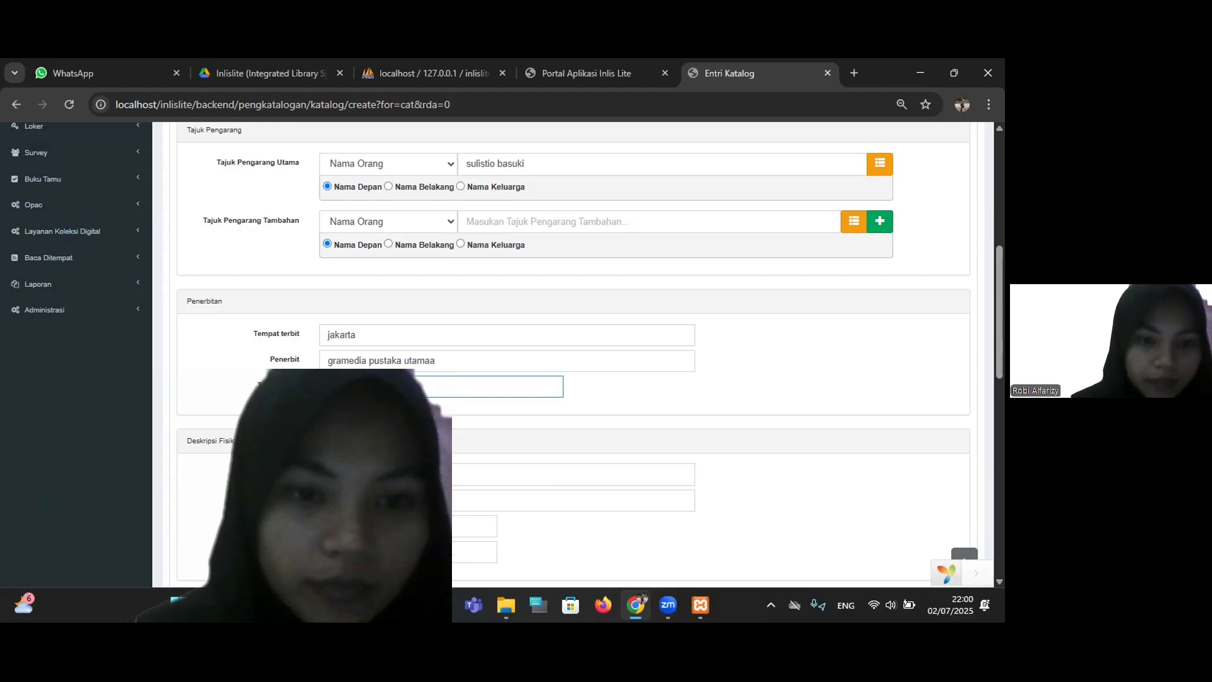
scroll(573, 354, down, 1)
- Fill in Deskripsi Fisik with "xi,234 halaman", "ilustrasi" and dimension 21, leaving bib_Bahan Sertaan empty
key(Tab)
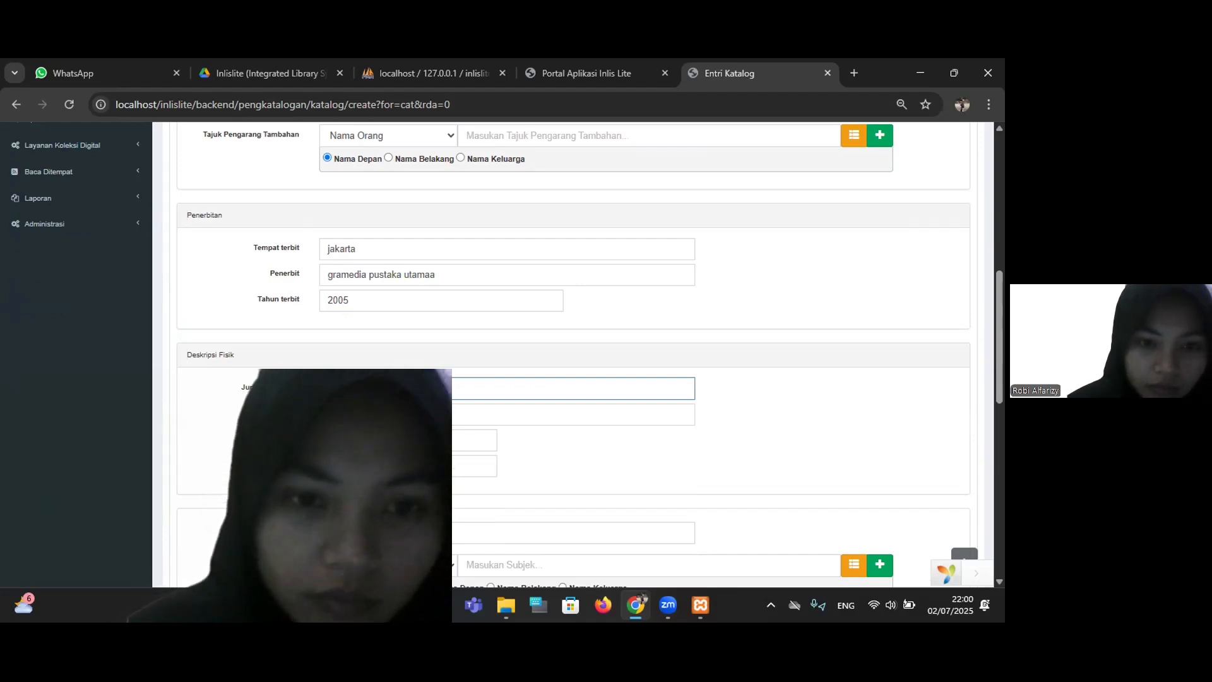
click(391, 414)
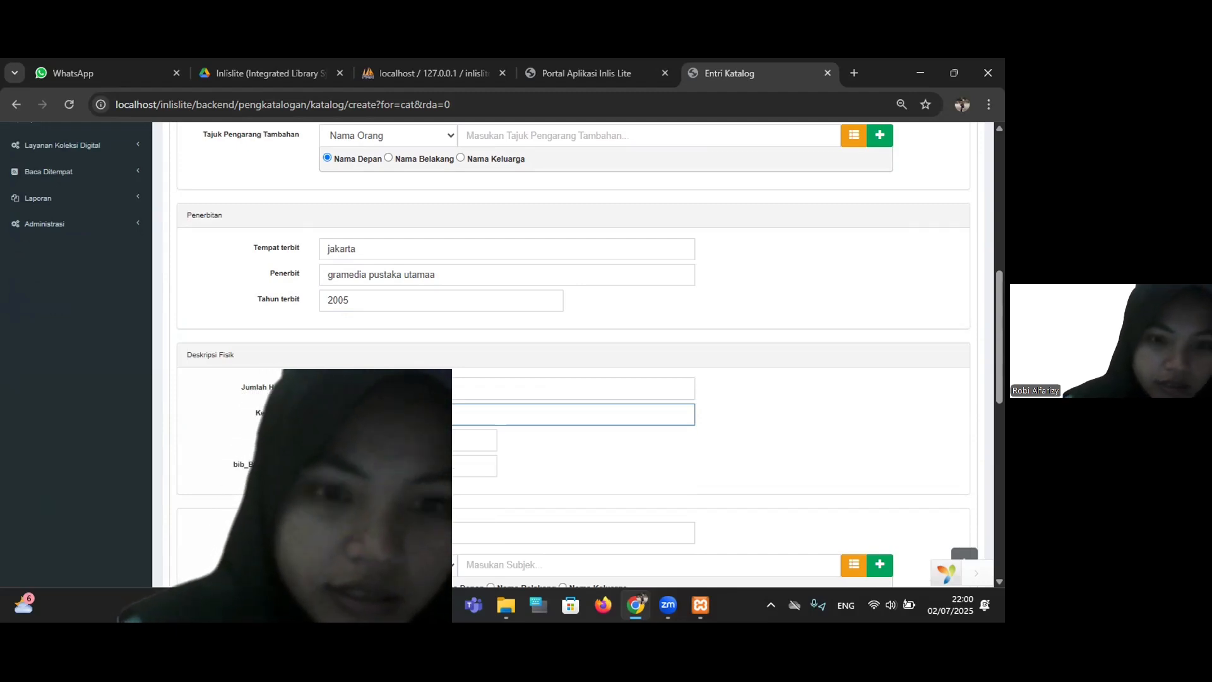
click(391, 439)
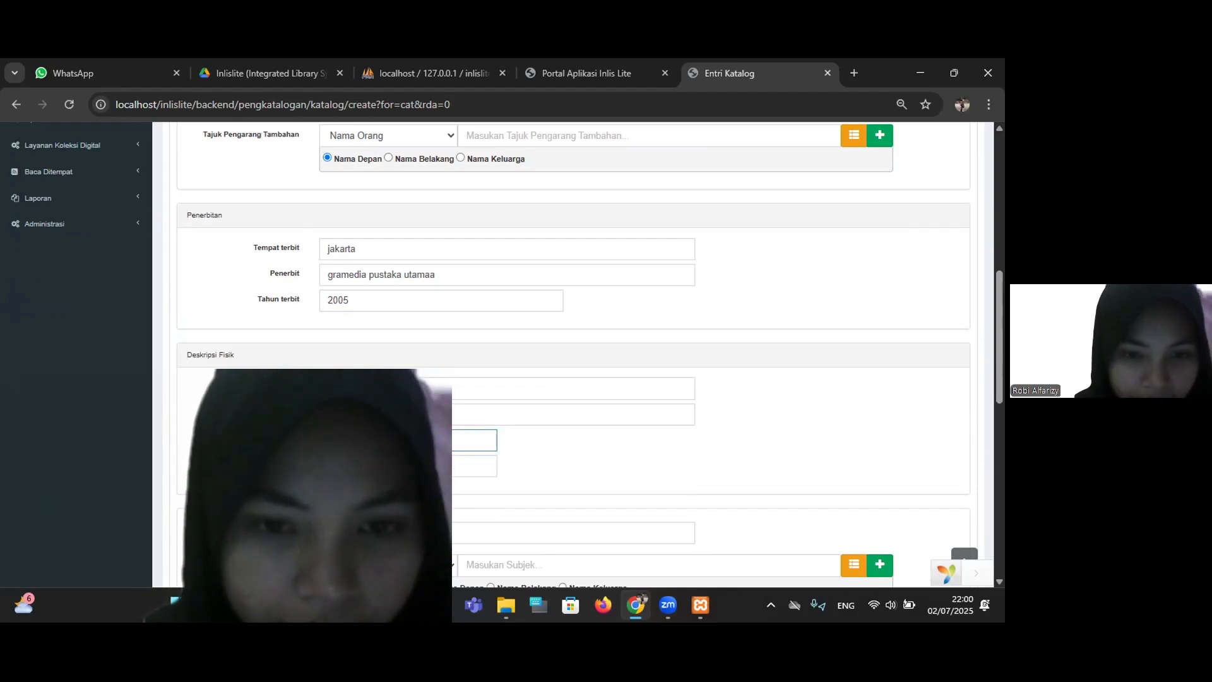
key(Tab)
scroll(573, 354, down, 2)
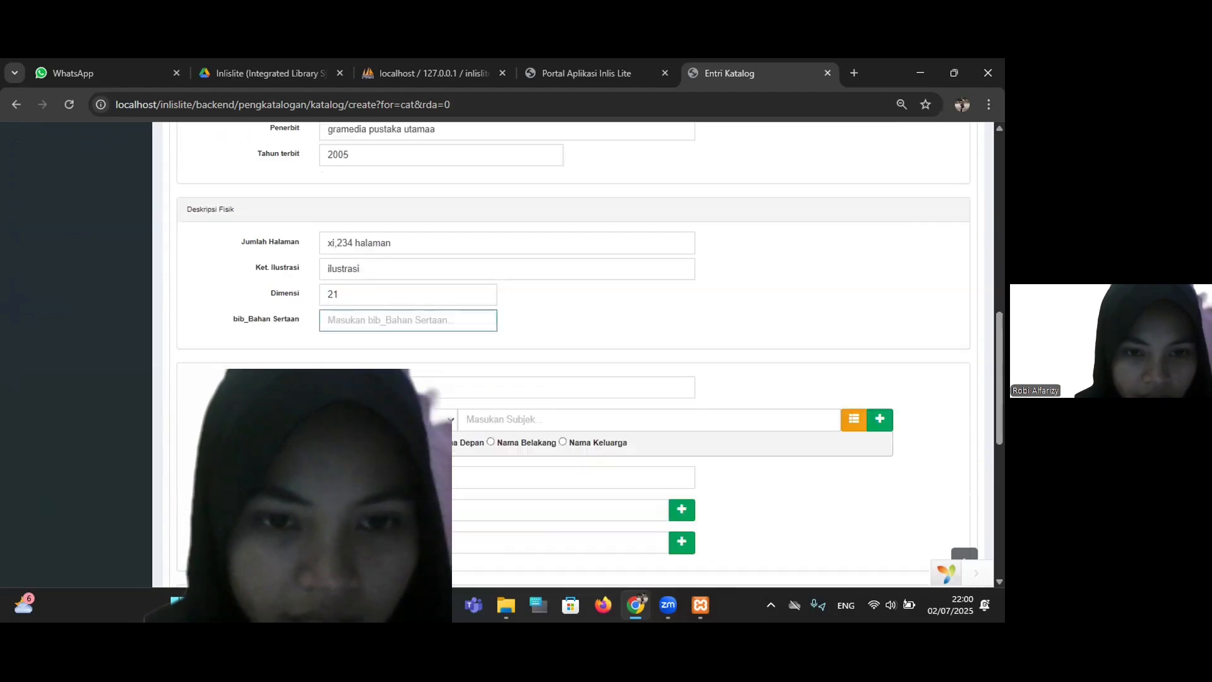
- Enter the edition "ed.2,cet.5" and add "perpustakaan" as a Topikal subject
key(Tab)
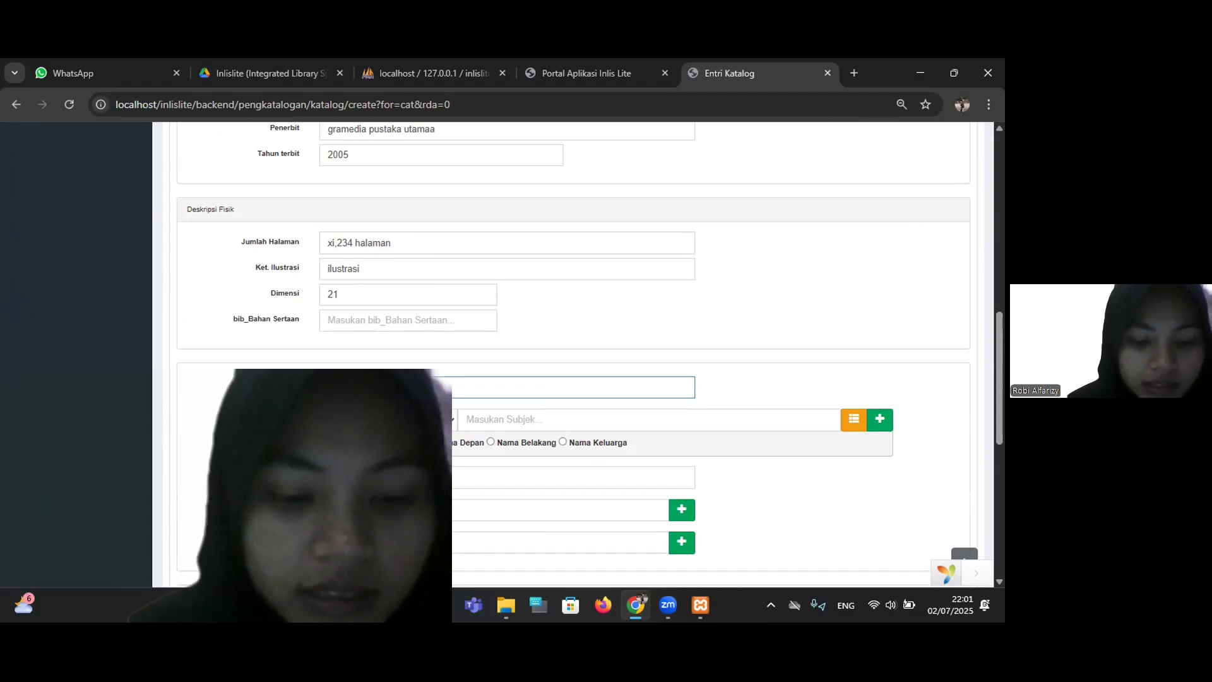
click(429, 420)
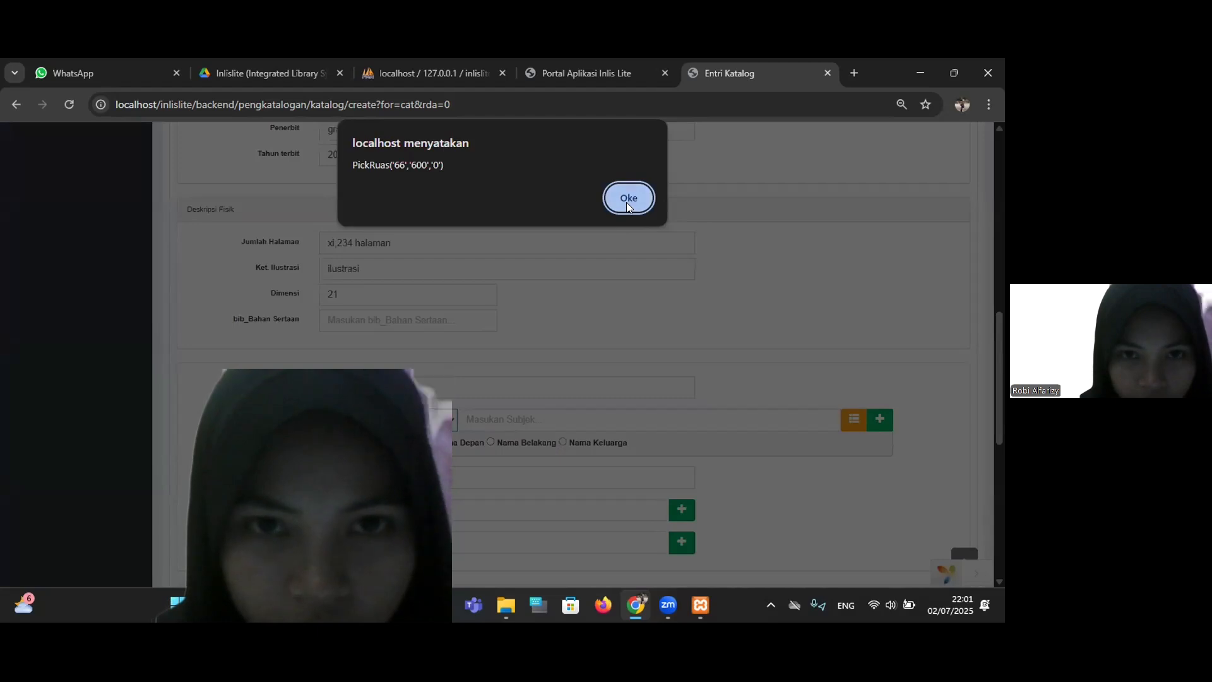
click(628, 198)
click(503, 419)
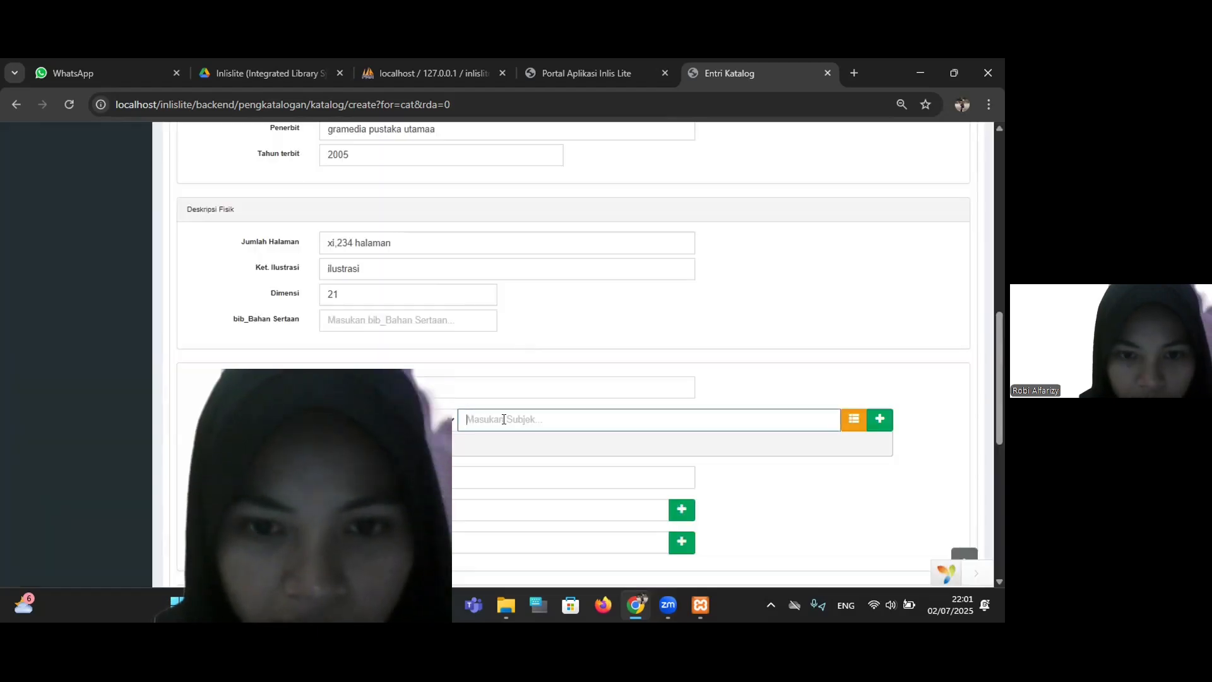
text(per)
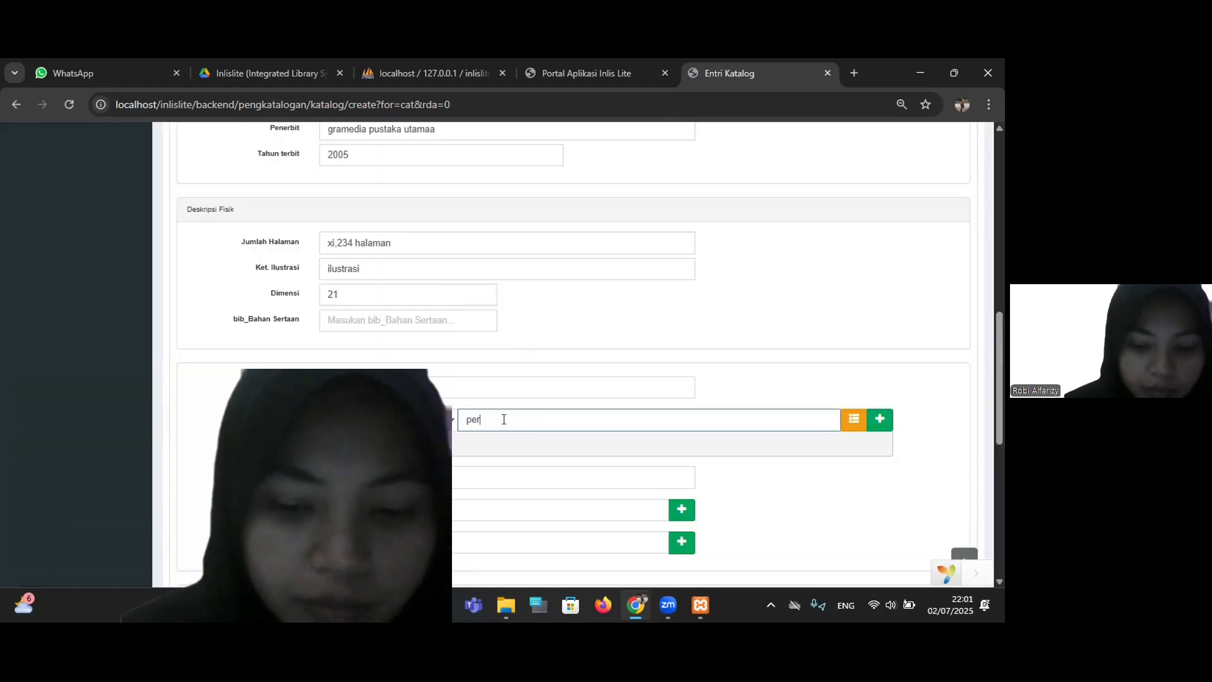
text(pustaaan)
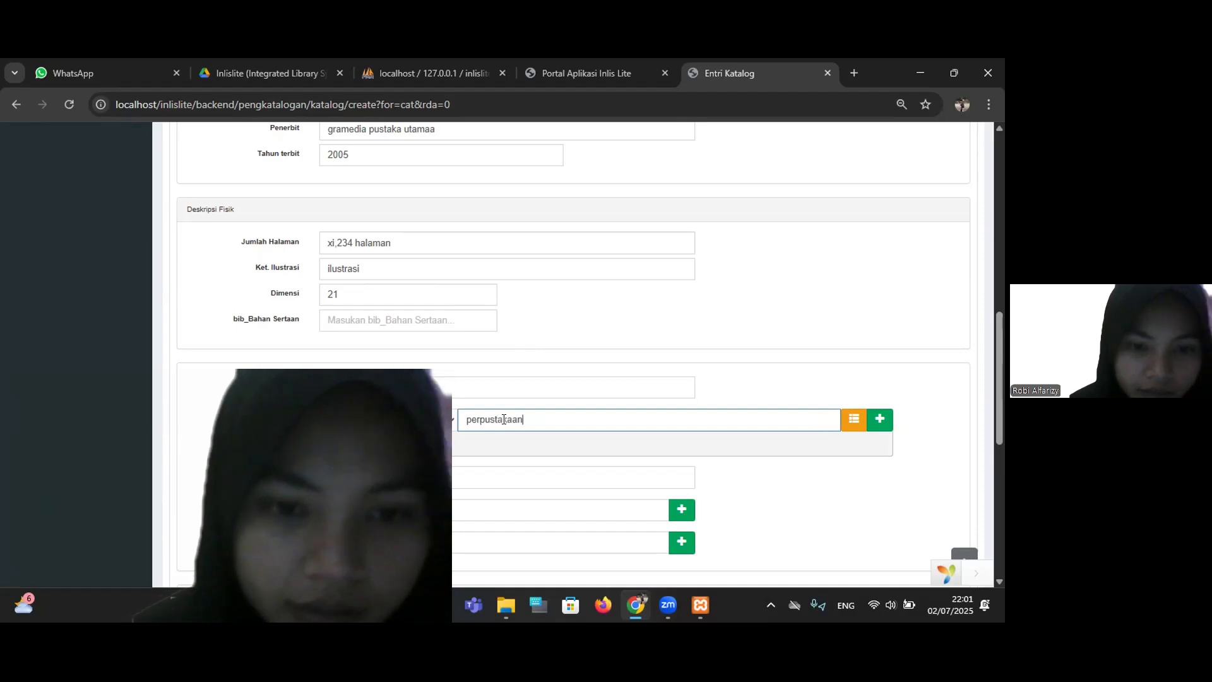
scroll(486, 440, down, 1)
click(573, 390)
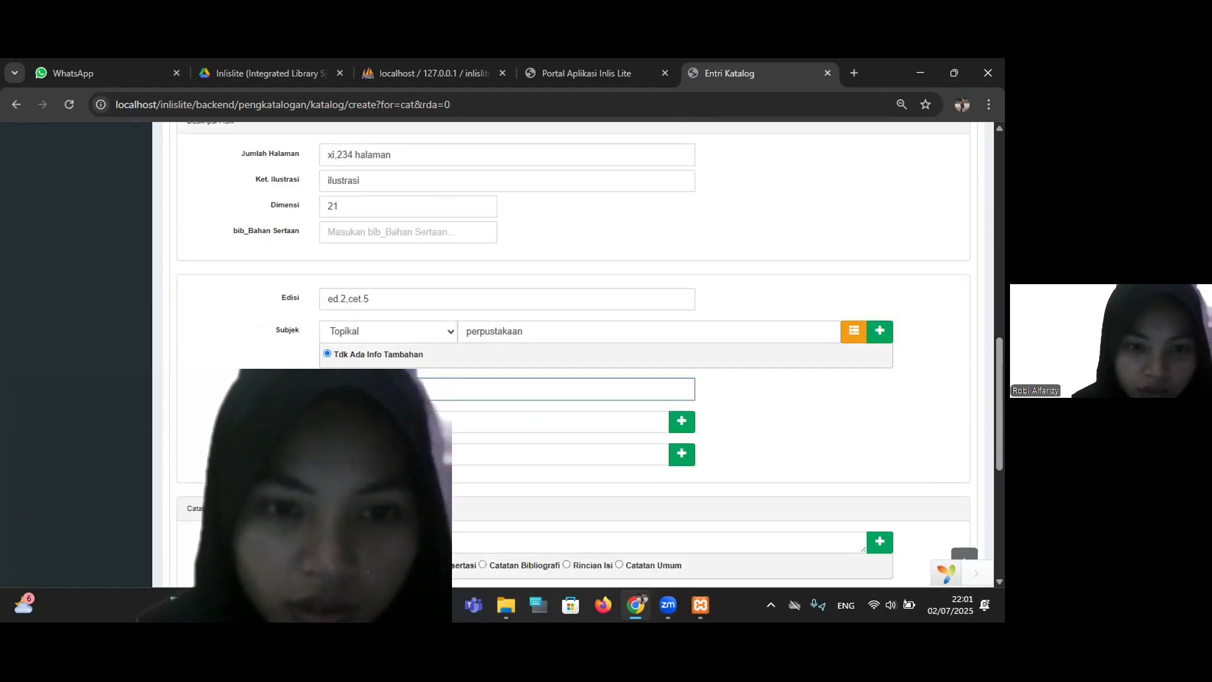
click(556, 422)
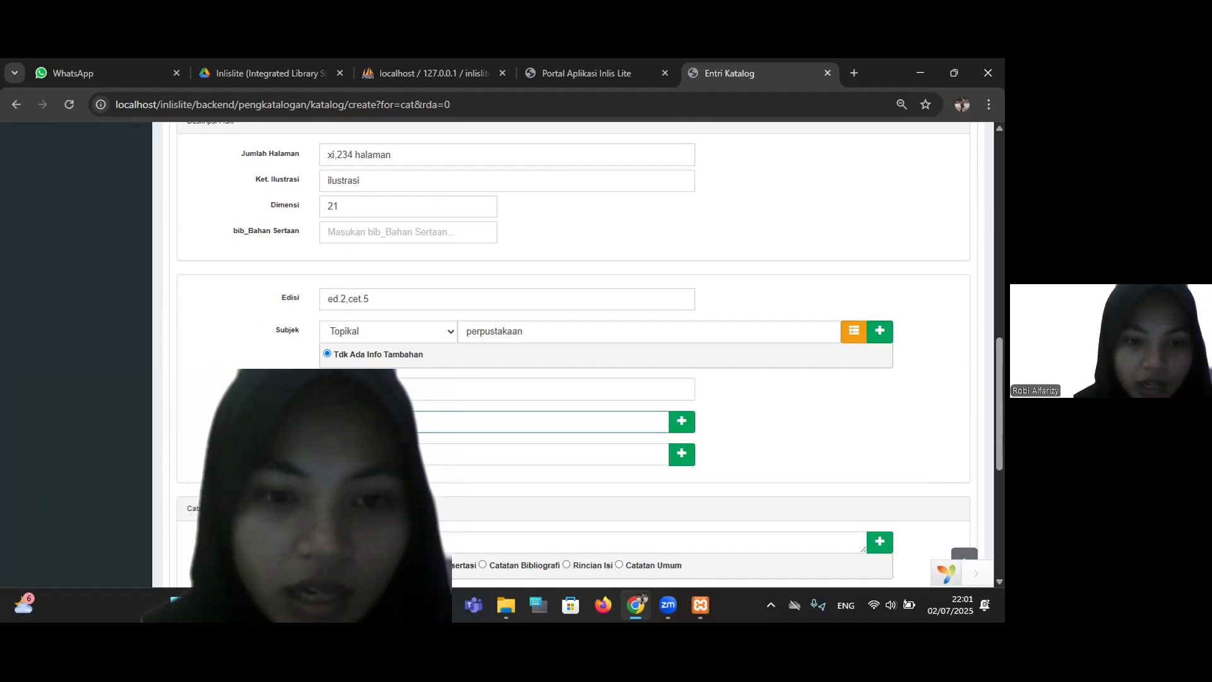
click(555, 454)
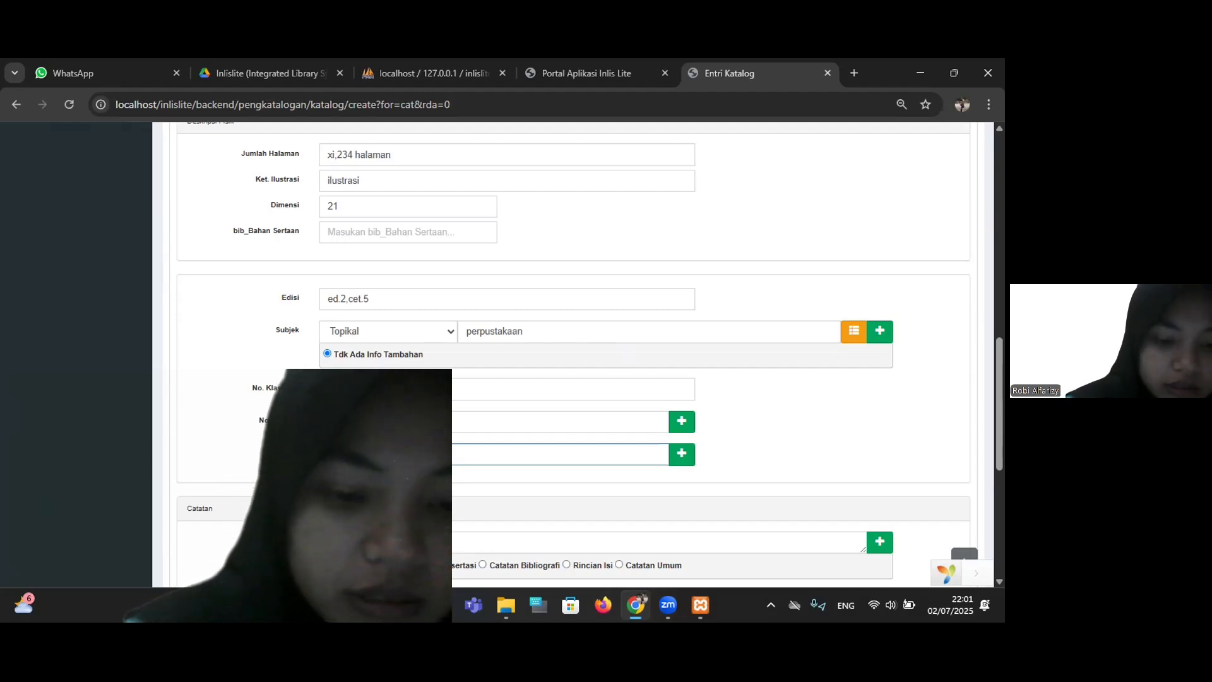
- Set Bahasa to "ind - Indonesia" and Kelompok Sasaran to "g - Umum" for the catalogue record
scroll(573, 354, down, 2)
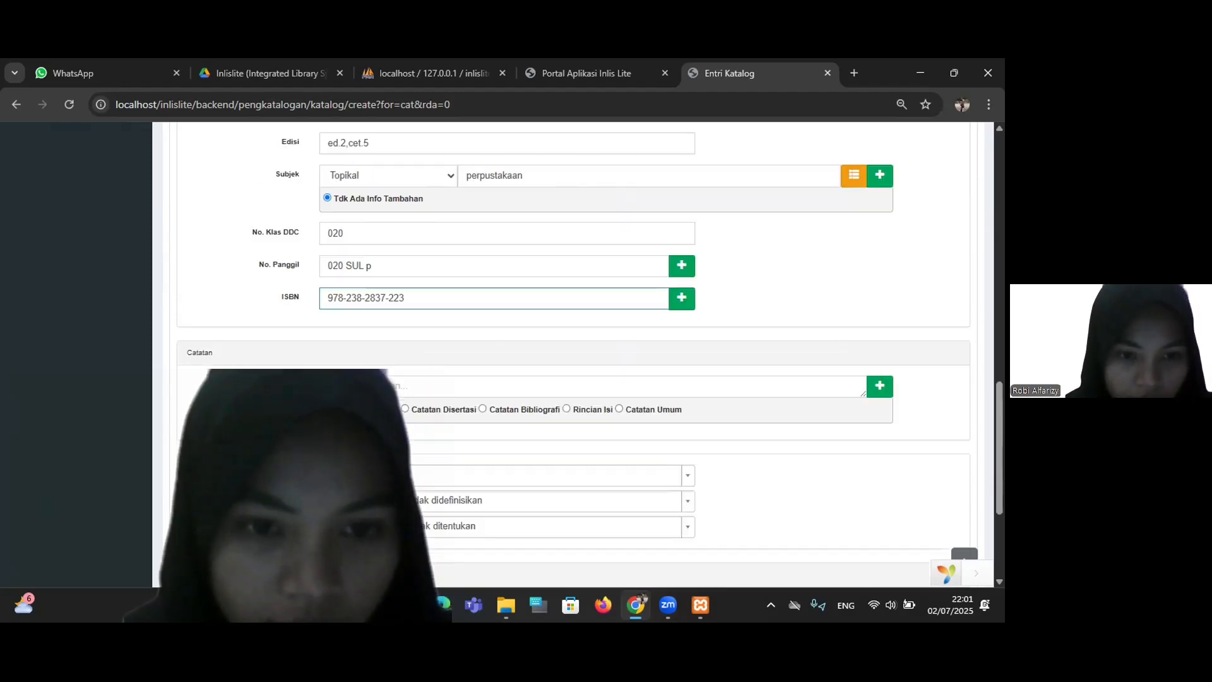
scroll(573, 354, down, 1)
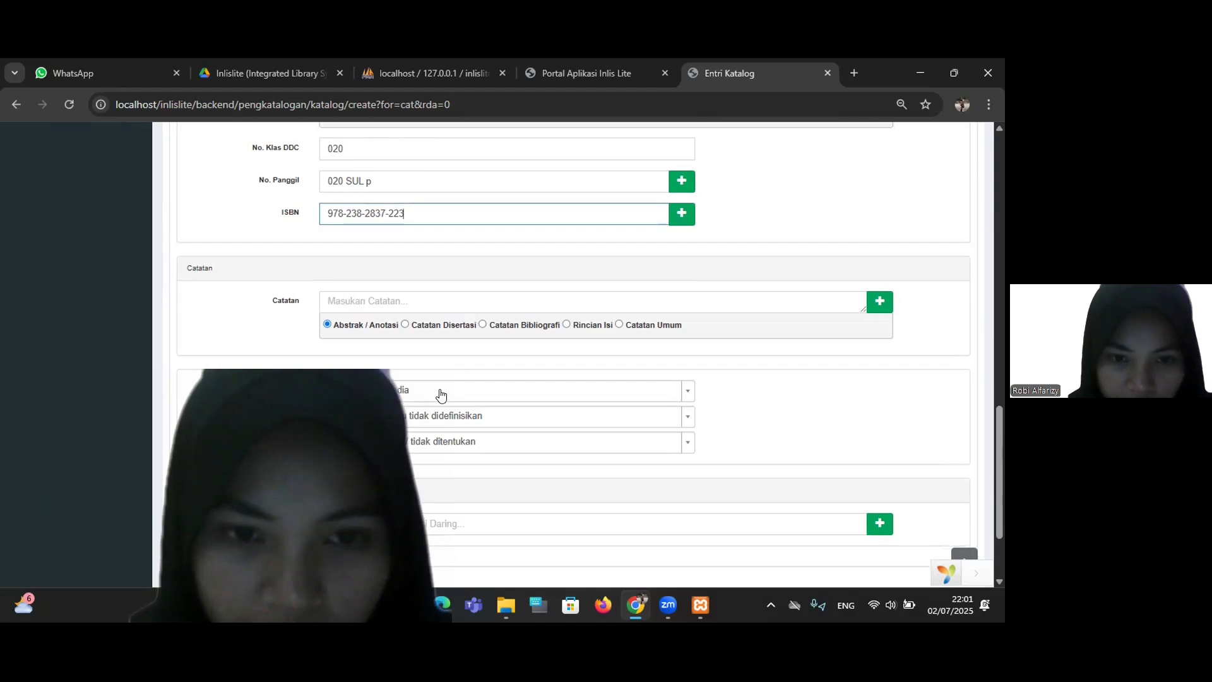
click(416, 390)
scroll(379, 470, down, 1)
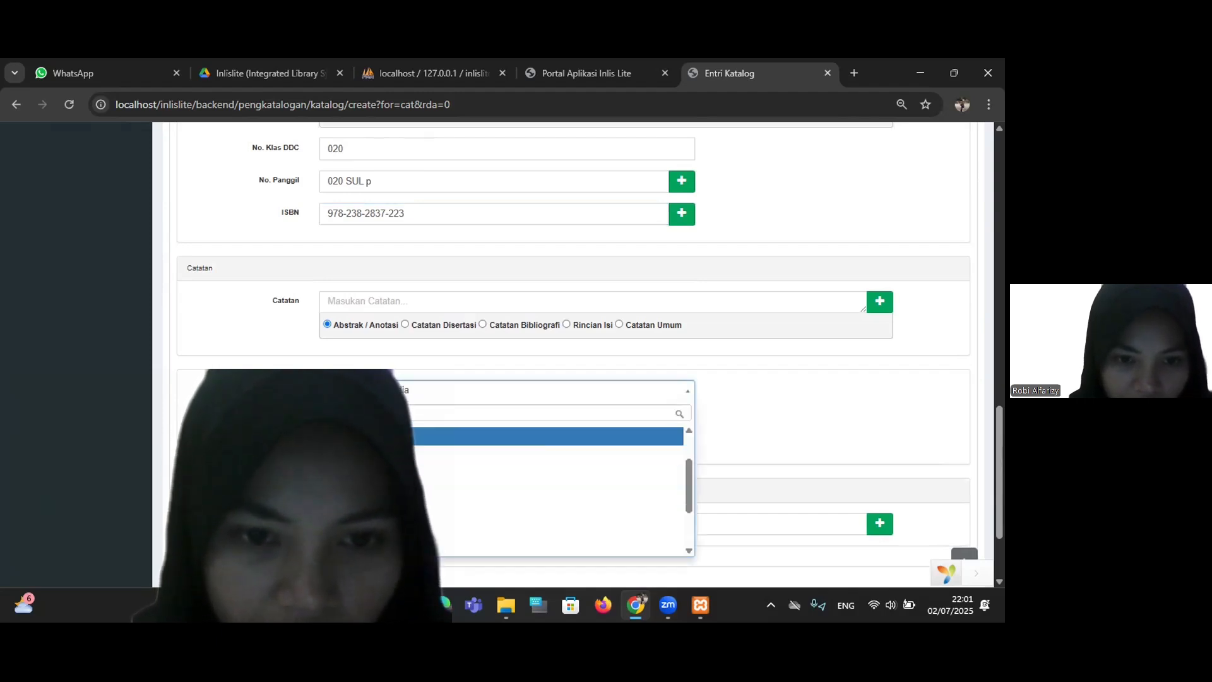
scroll(391, 491, down, 1)
click(391, 491)
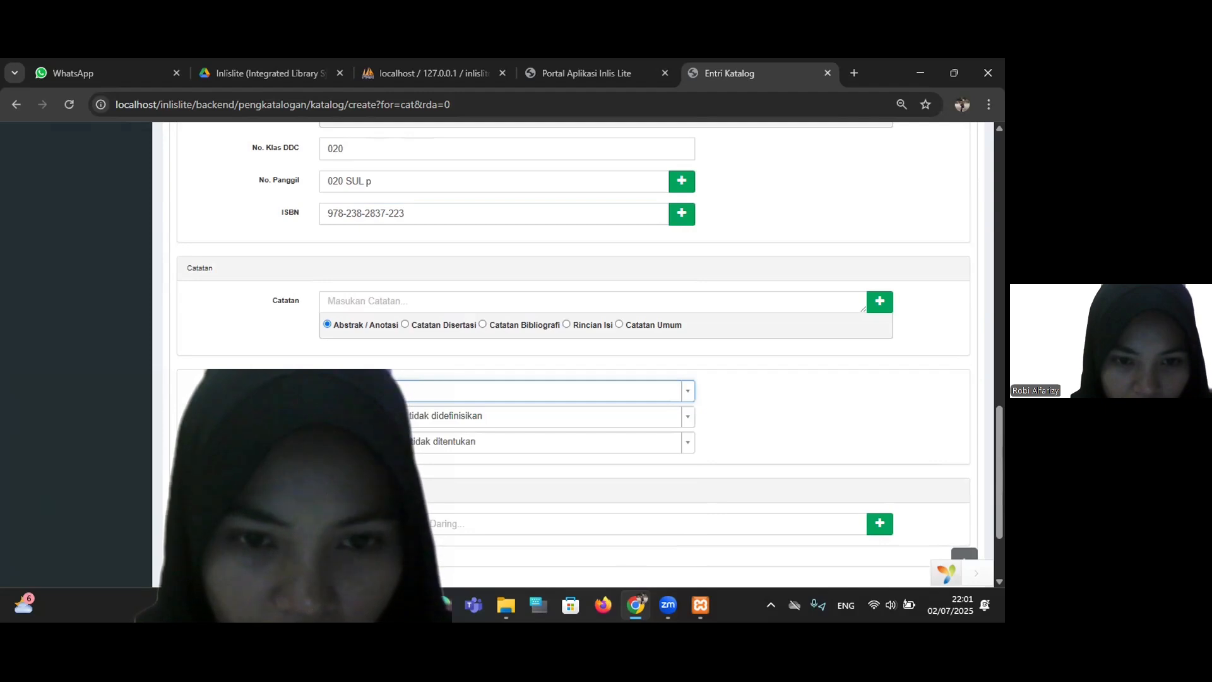
click(500, 441)
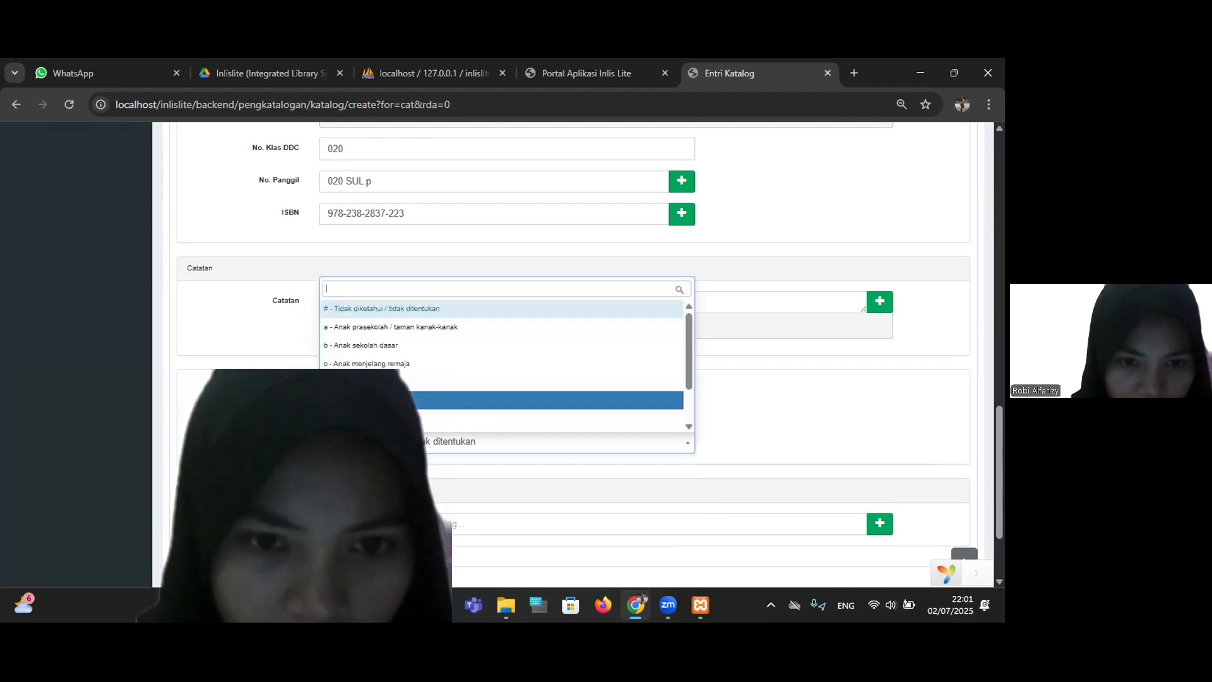
scroll(502, 366, down, 1)
click(442, 404)
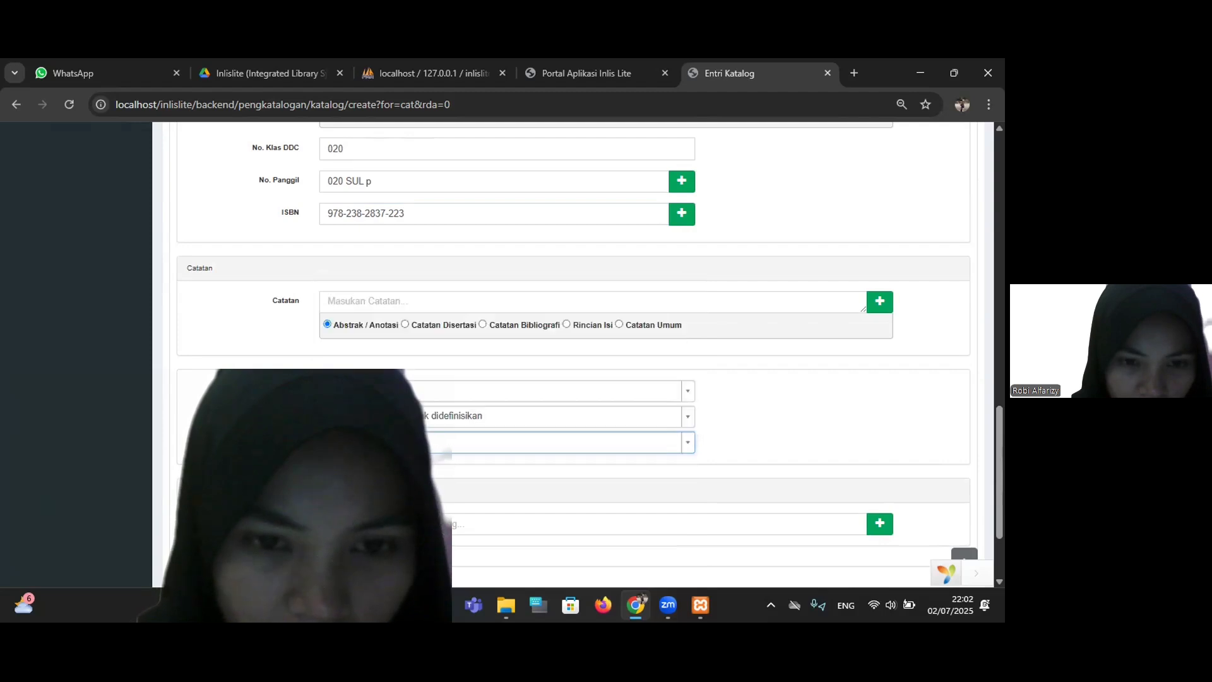
scroll(562, 354, down, 2)
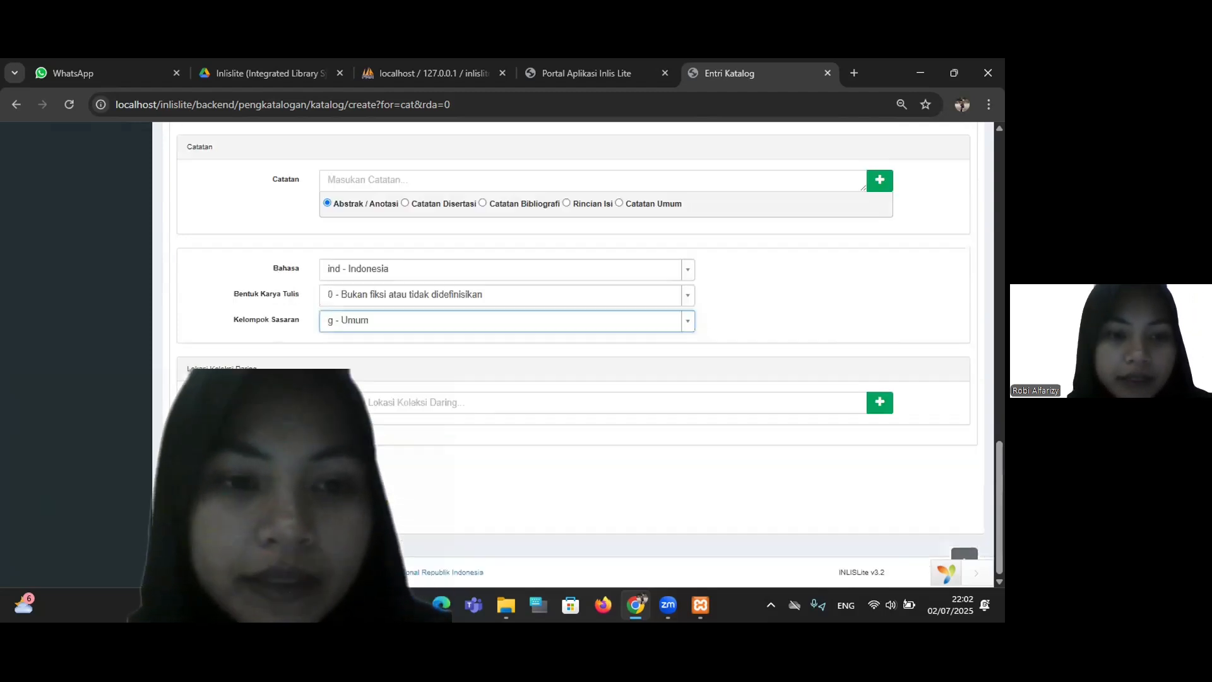
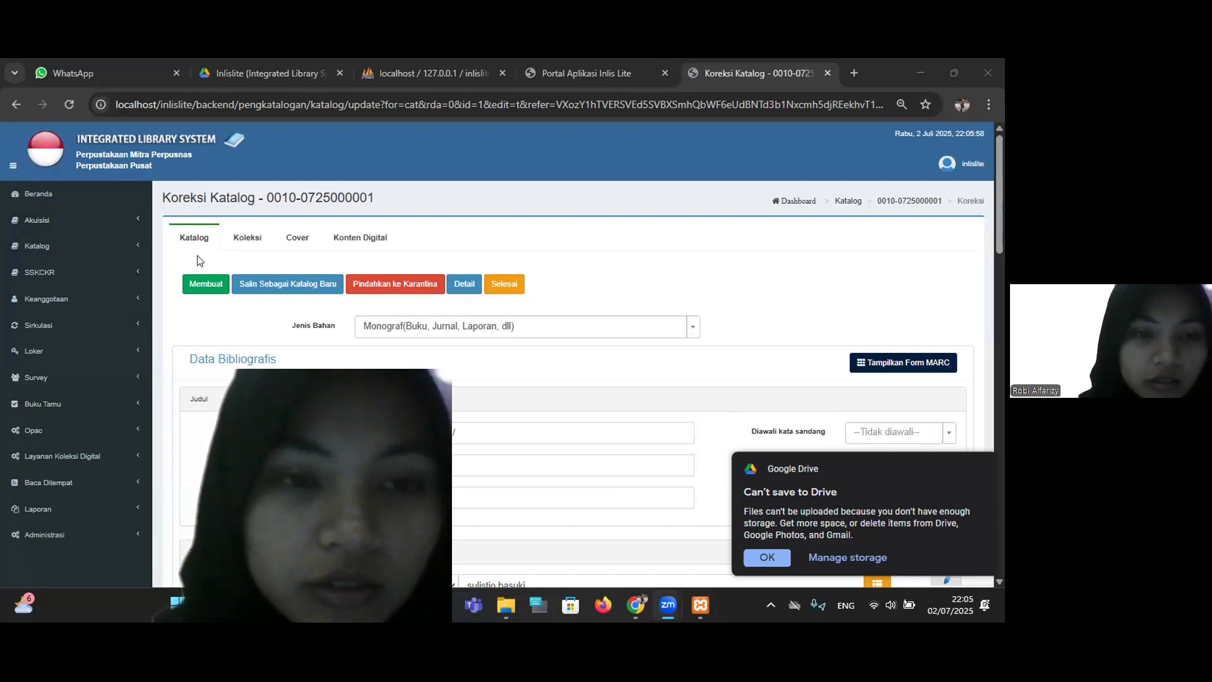
- Open the saved catalogue record's Koleksi section and view its Data Koleksi list
click(251, 240)
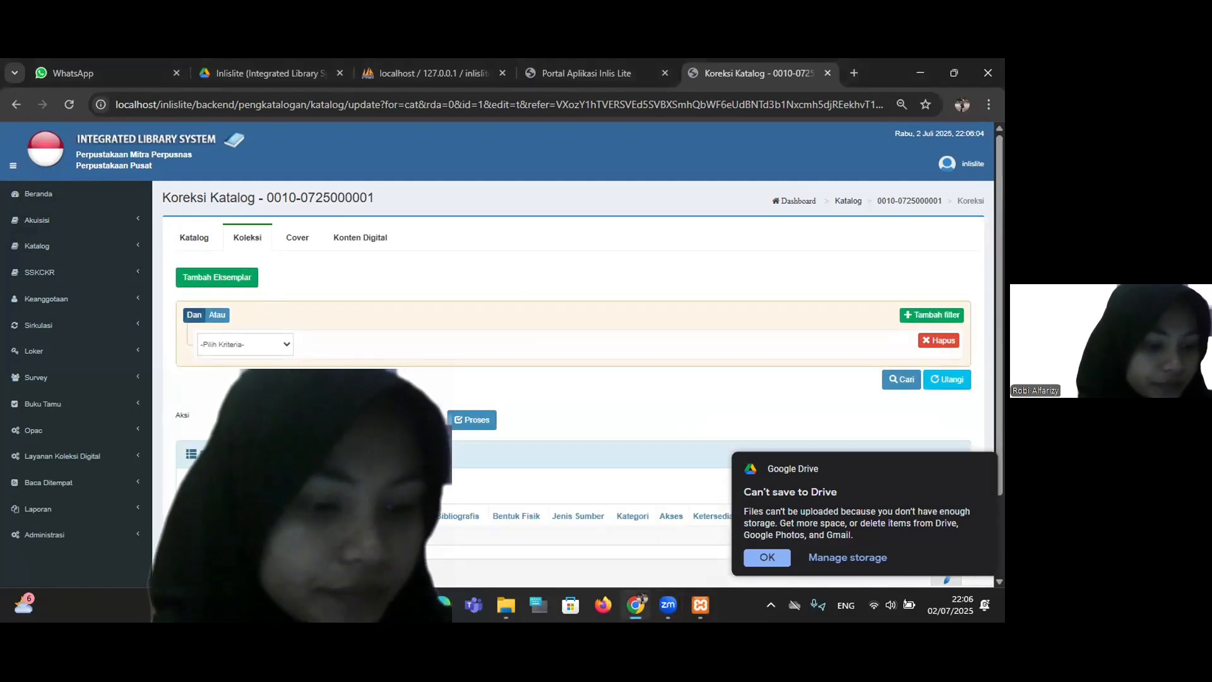
scroll(568, 347, down, 2)
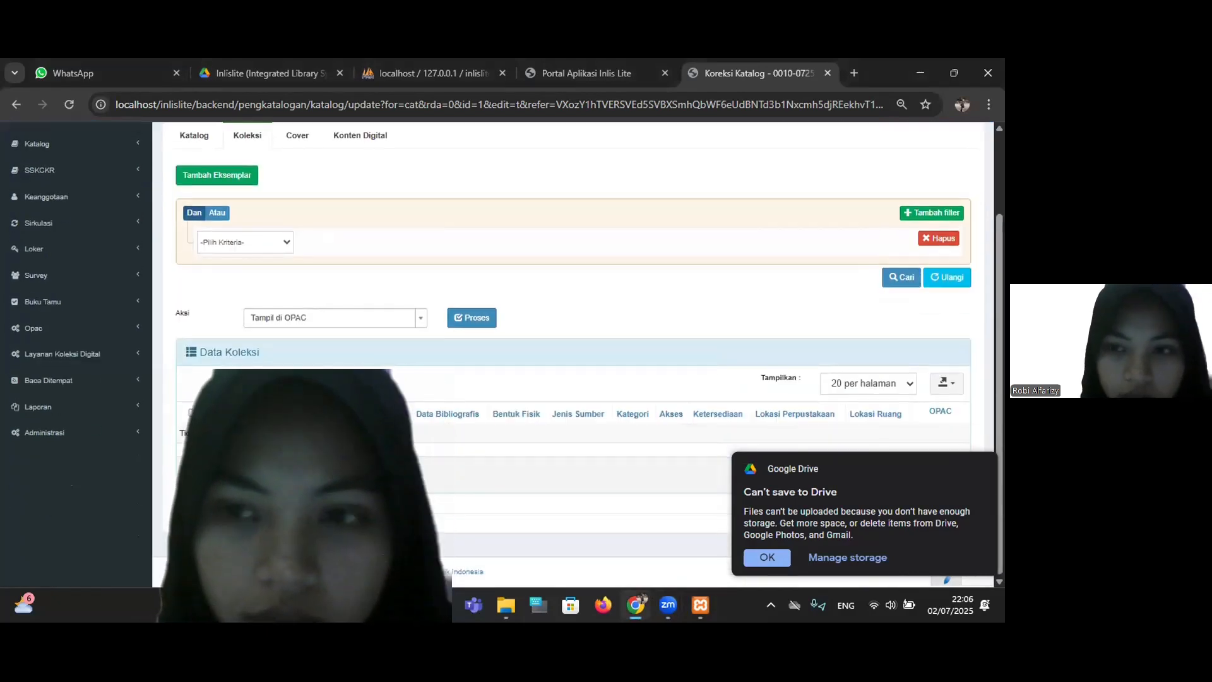
- Start adding copies to the catalogue record and set Jumlah Eksemplar to 3
scroll(286, 350, up, 2)
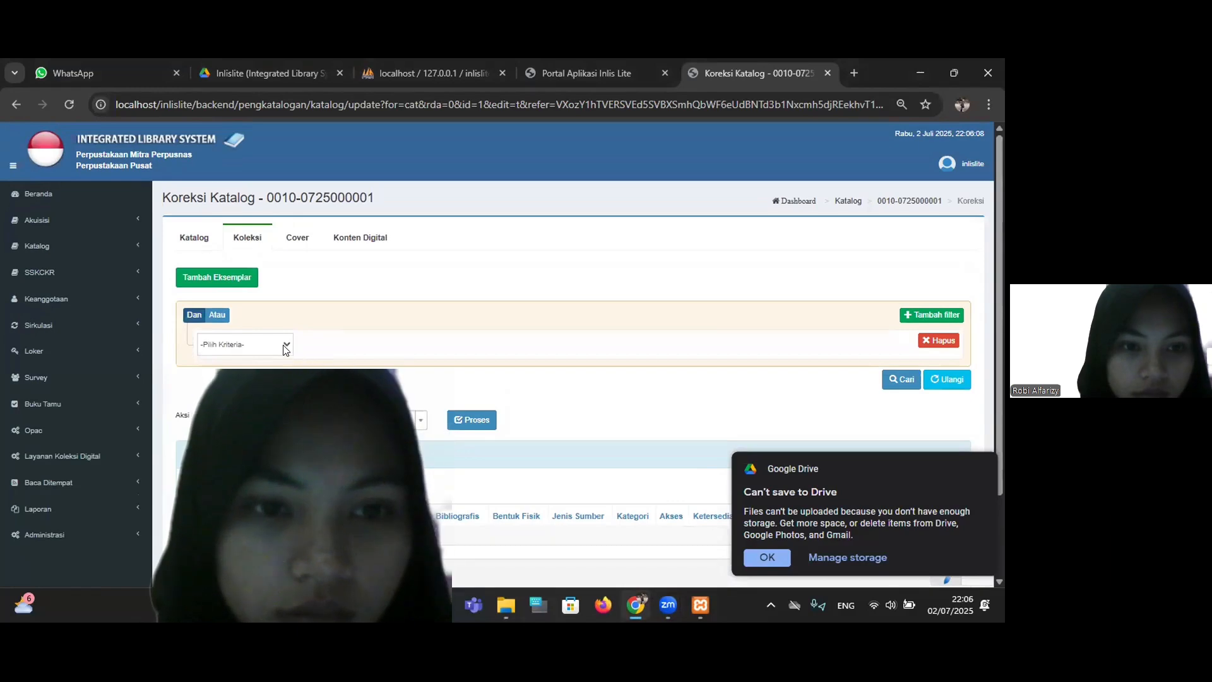
click(278, 347)
click(296, 364)
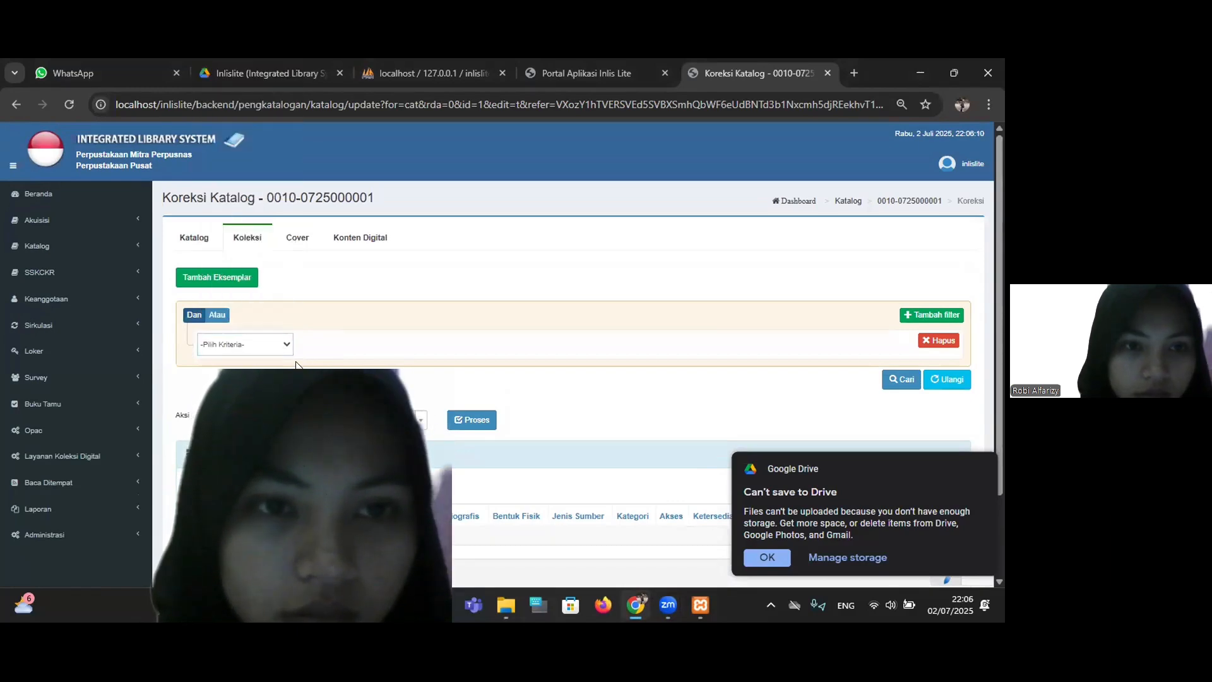
click(230, 277)
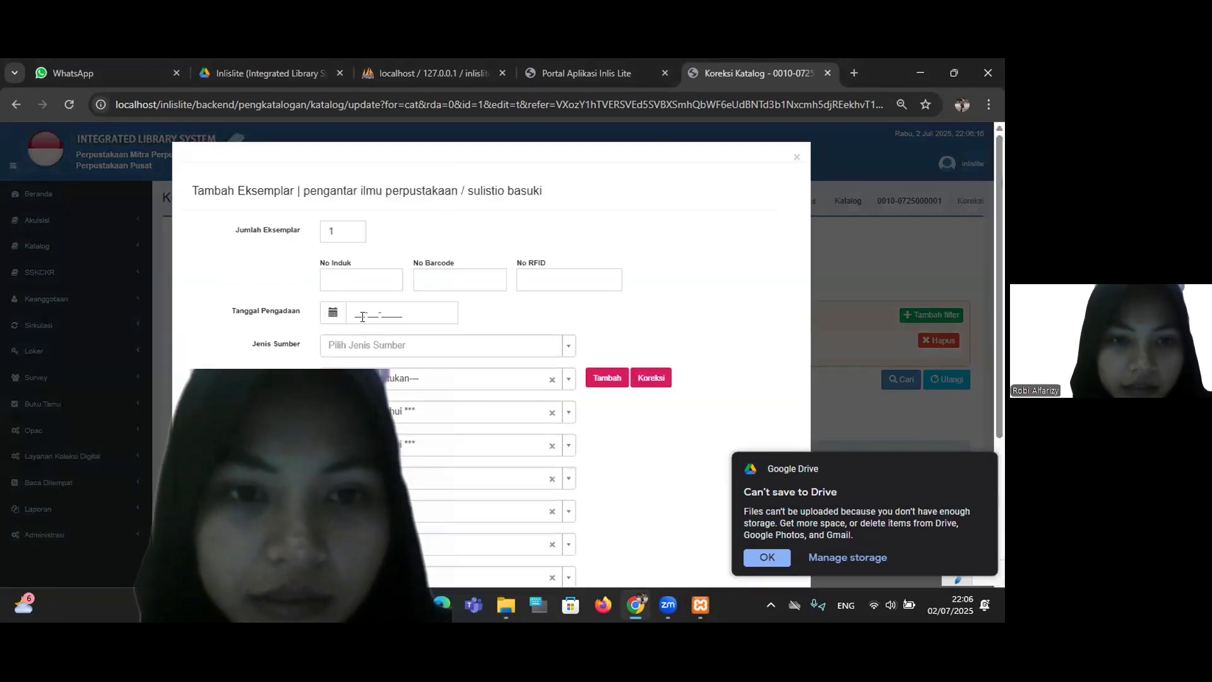
click(329, 230)
text(3)
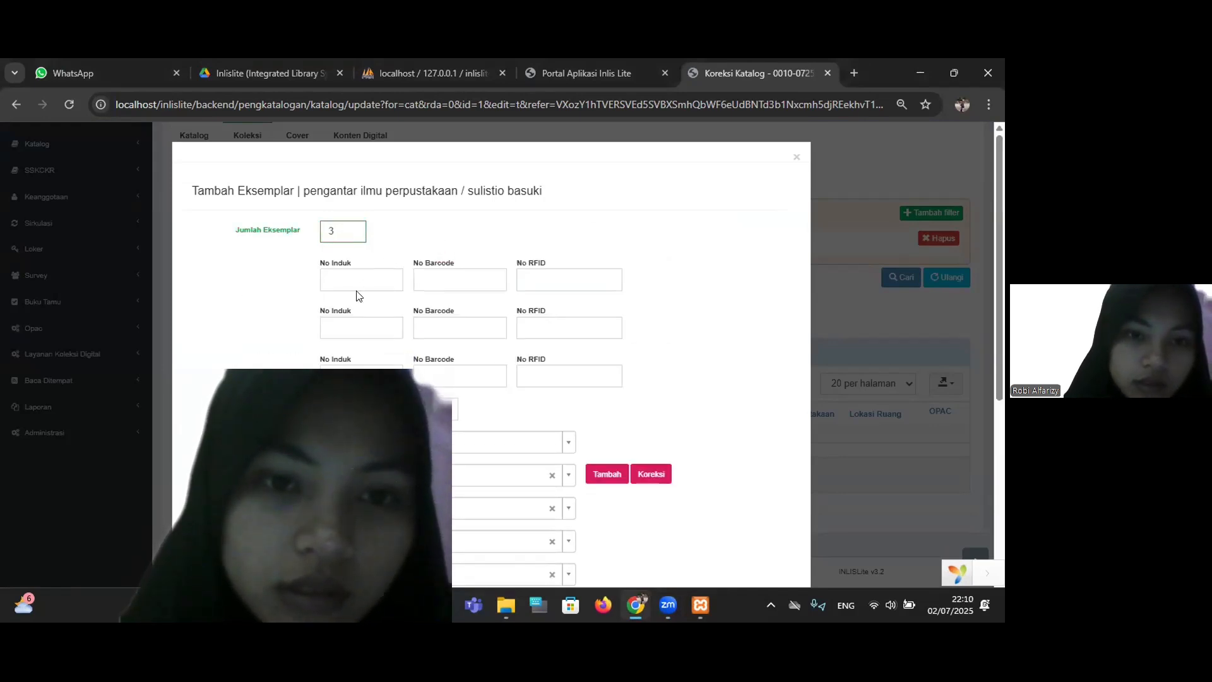
- Fill in No Induk and No Barcode for the three copies as 005, 006 and 007, using the same number in both fields
click(356, 280)
text(005)
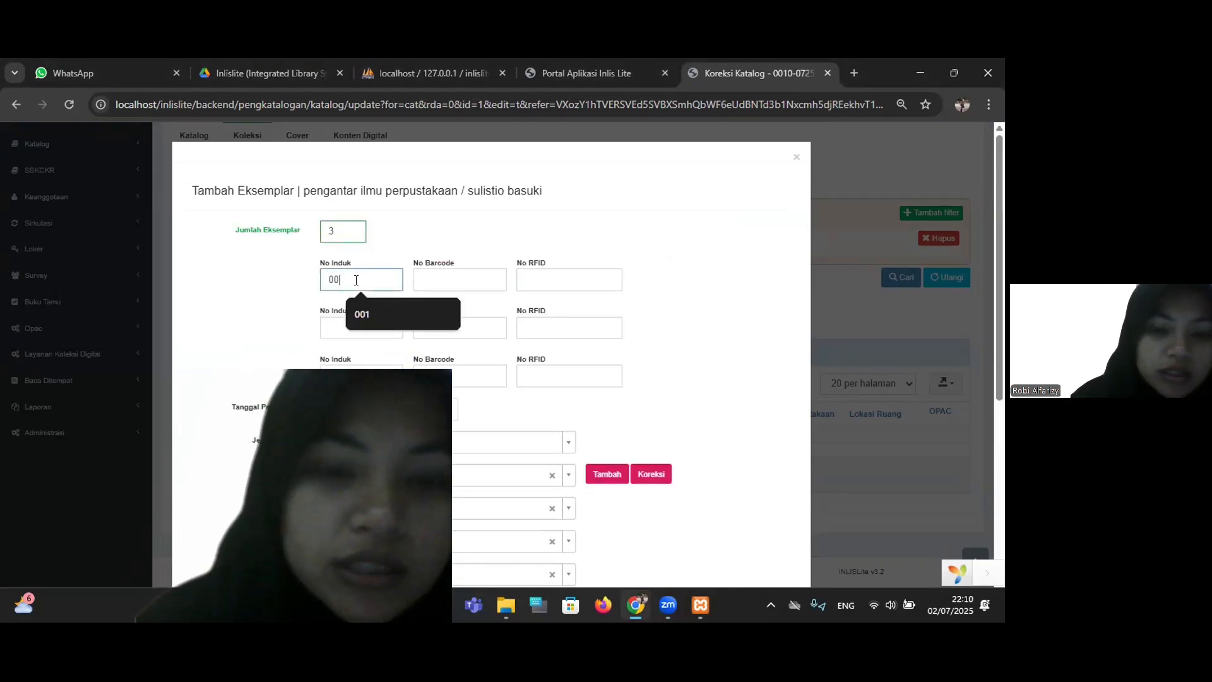
click(430, 282)
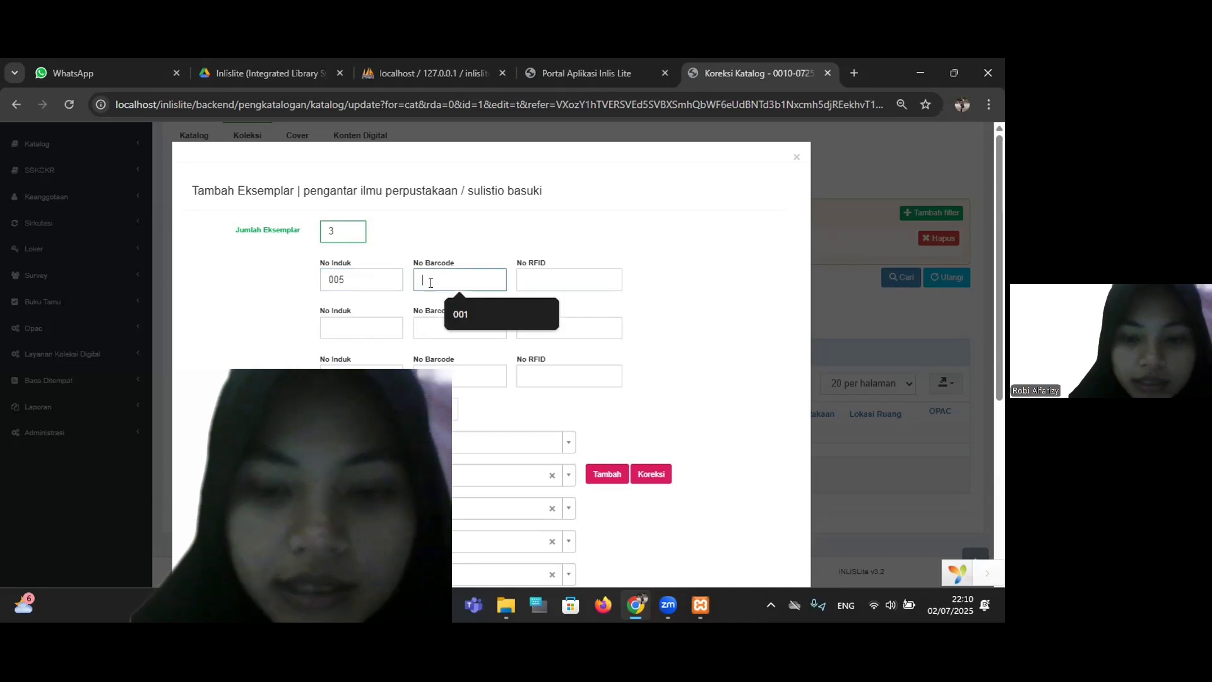
text(005)
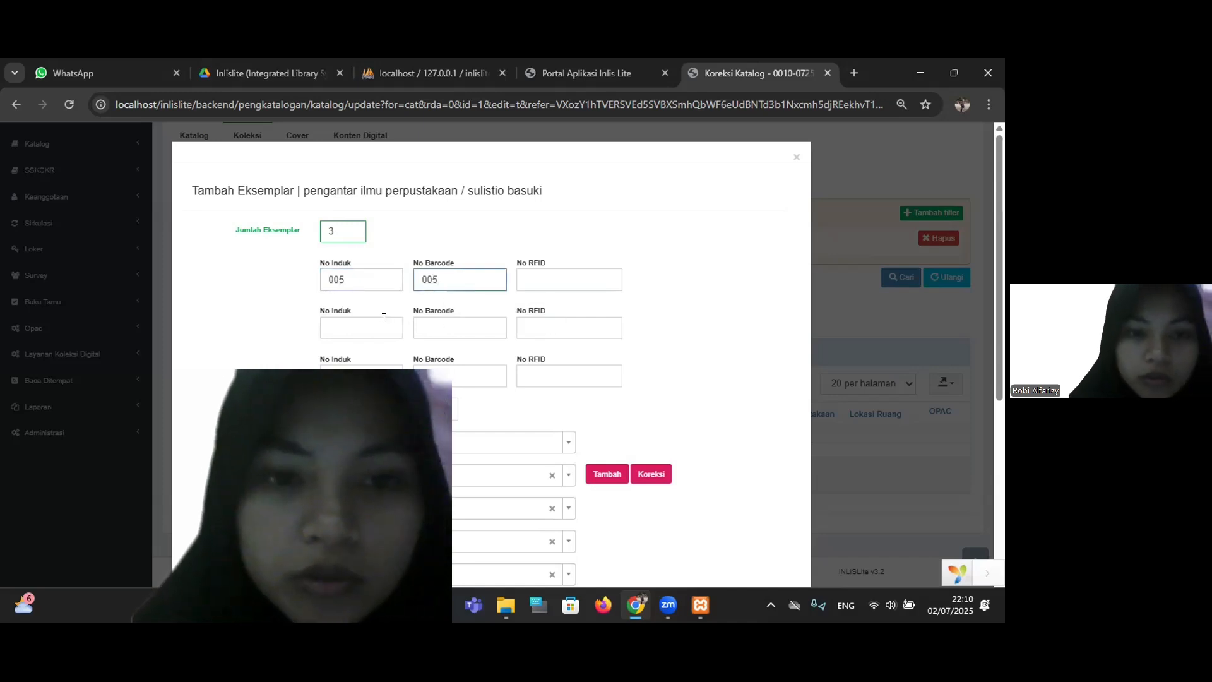
click(382, 325)
text(006)
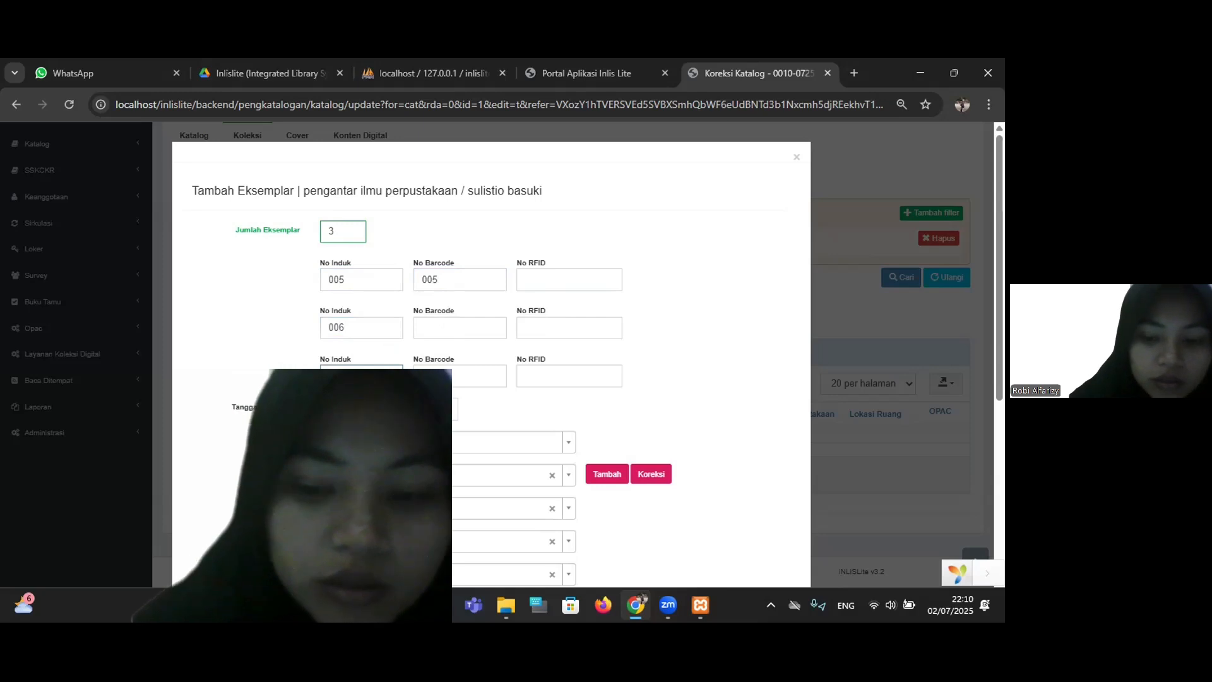
click(438, 328)
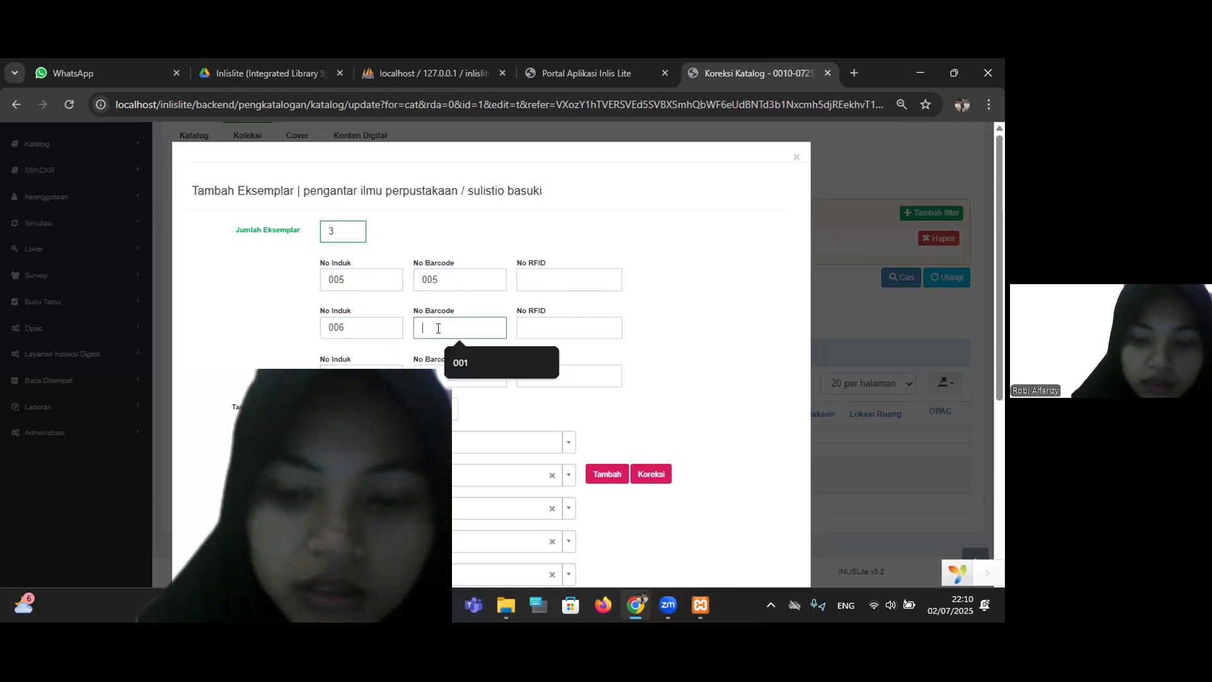
text(006)
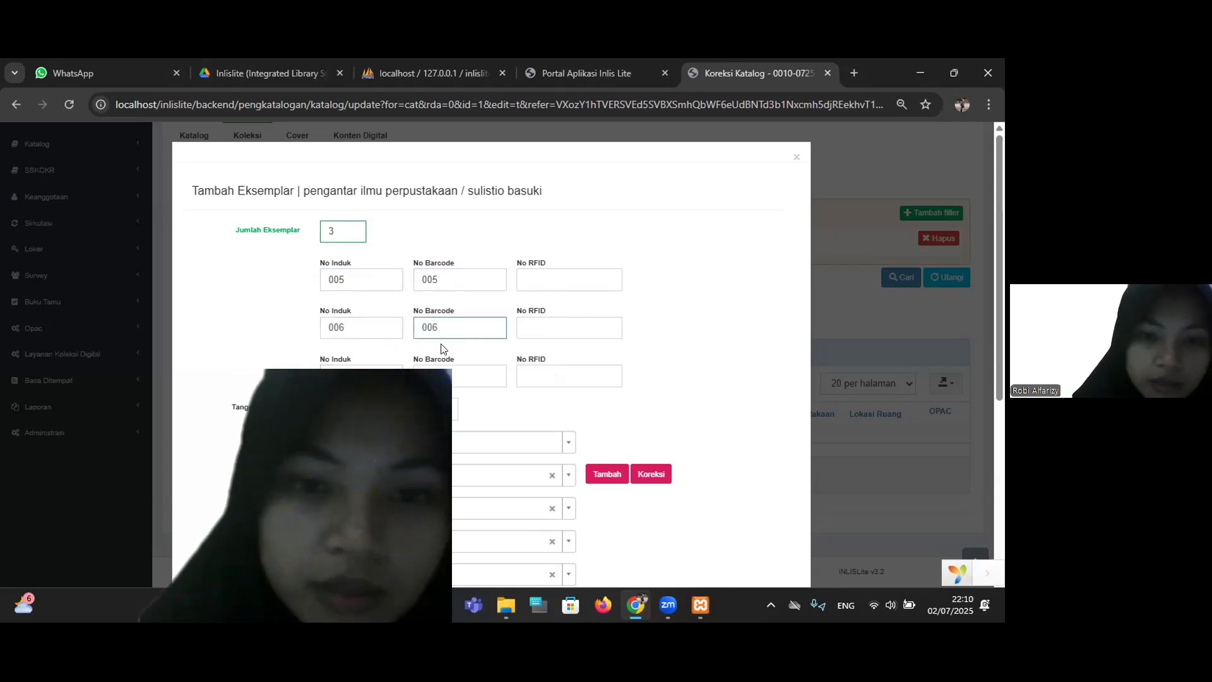
click(435, 373)
text(007)
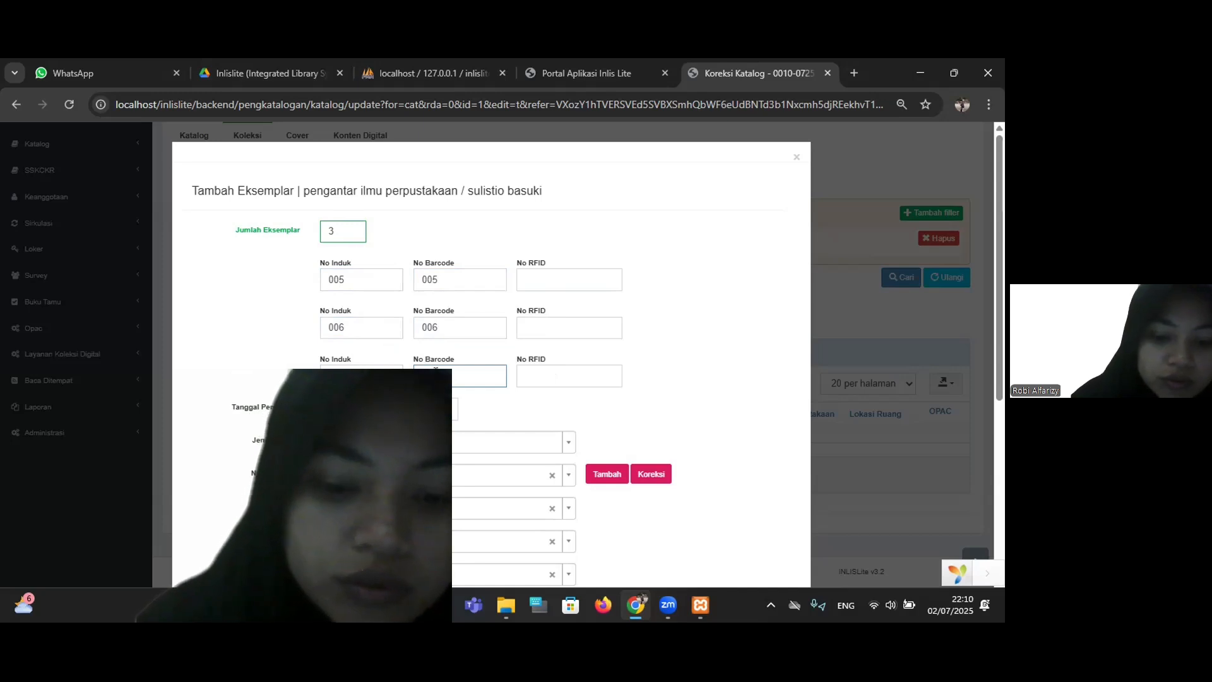
- Set Tanggal Pengadaan to 02-07-2025 and Jenis Sumber to "Pembelian" for the copies
scroll(379, 361, down, 1)
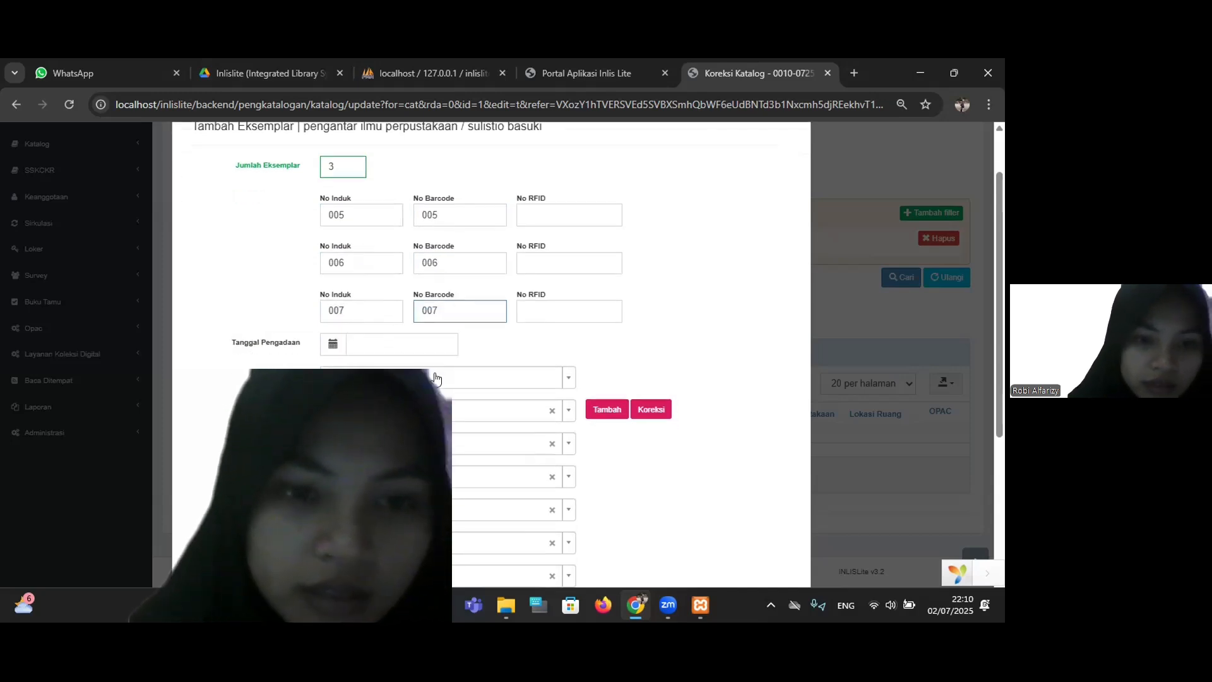
click(382, 353)
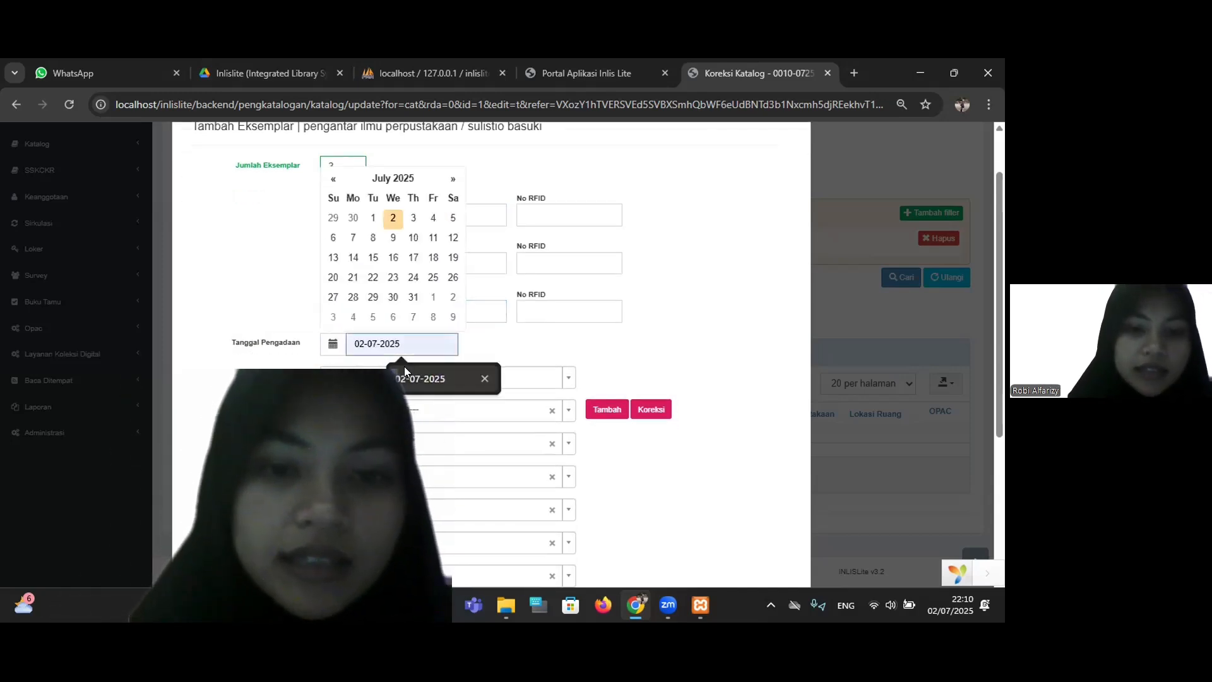
click(404, 377)
click(393, 377)
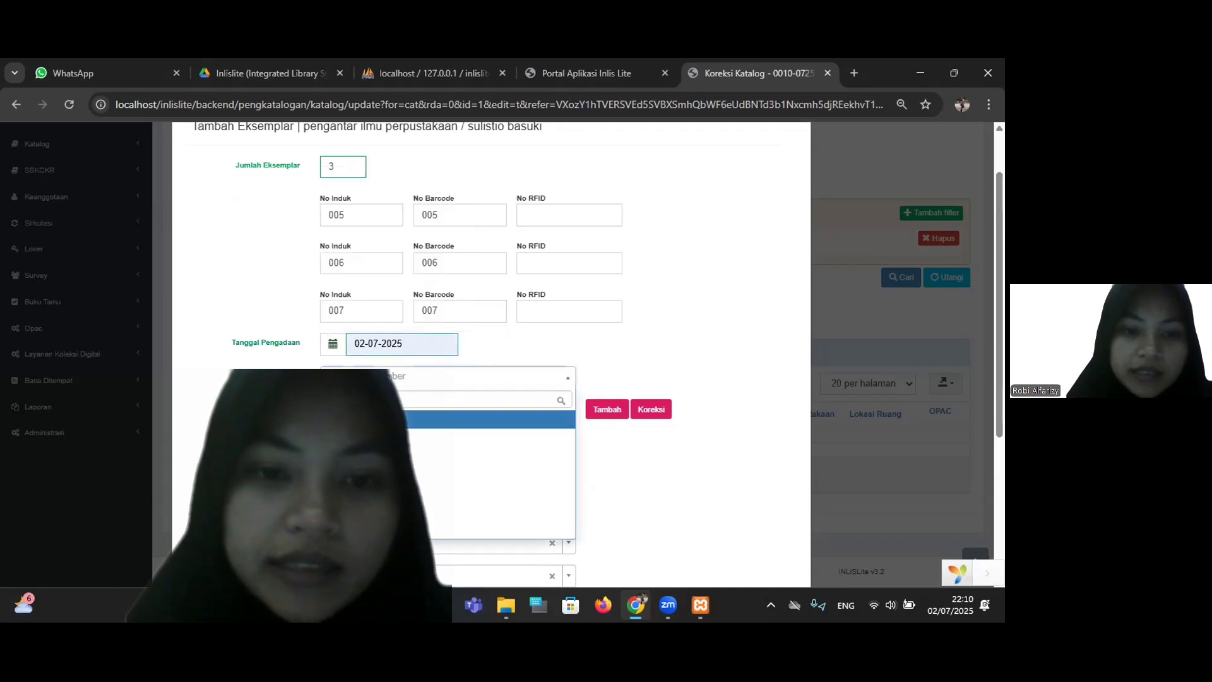
click(429, 419)
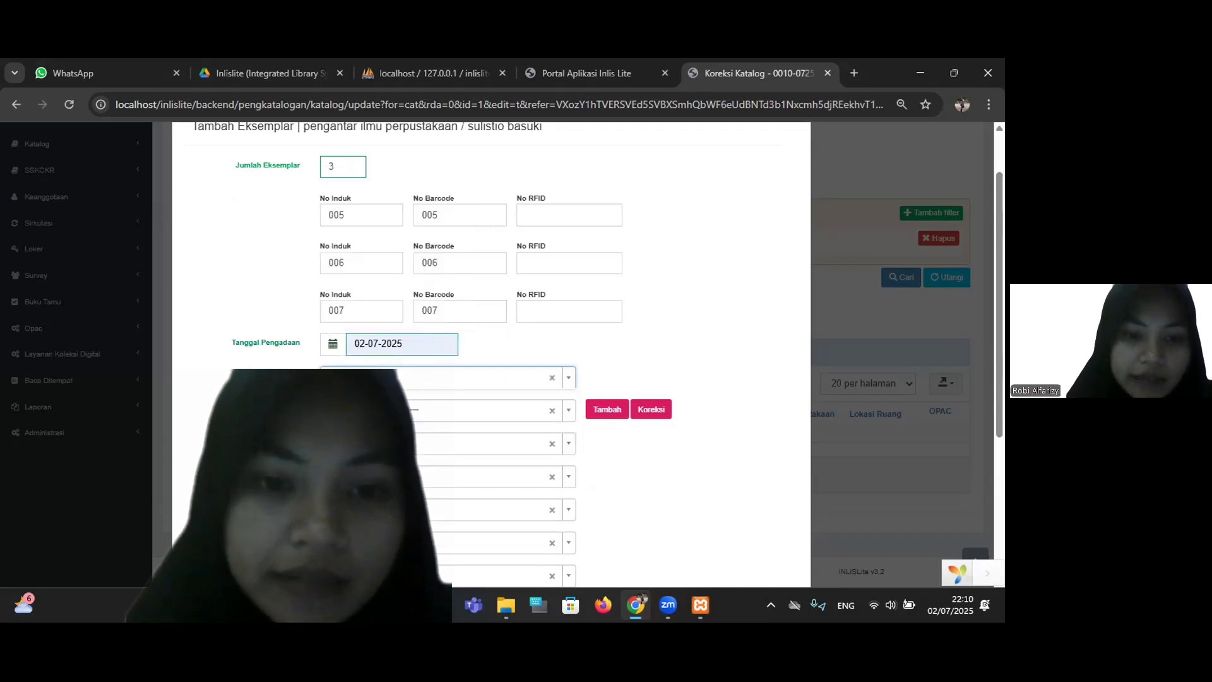
- Add and save a new Nama Sumber entry named "republik indonesia" for the copies
click(461, 411)
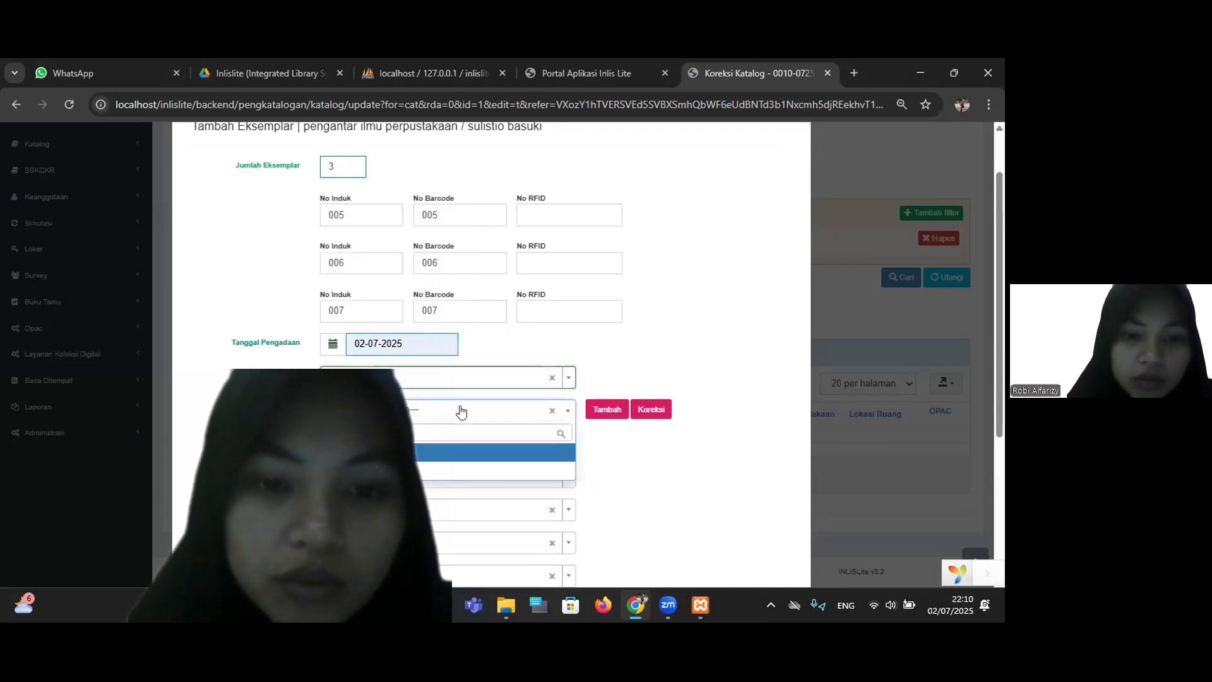
click(589, 411)
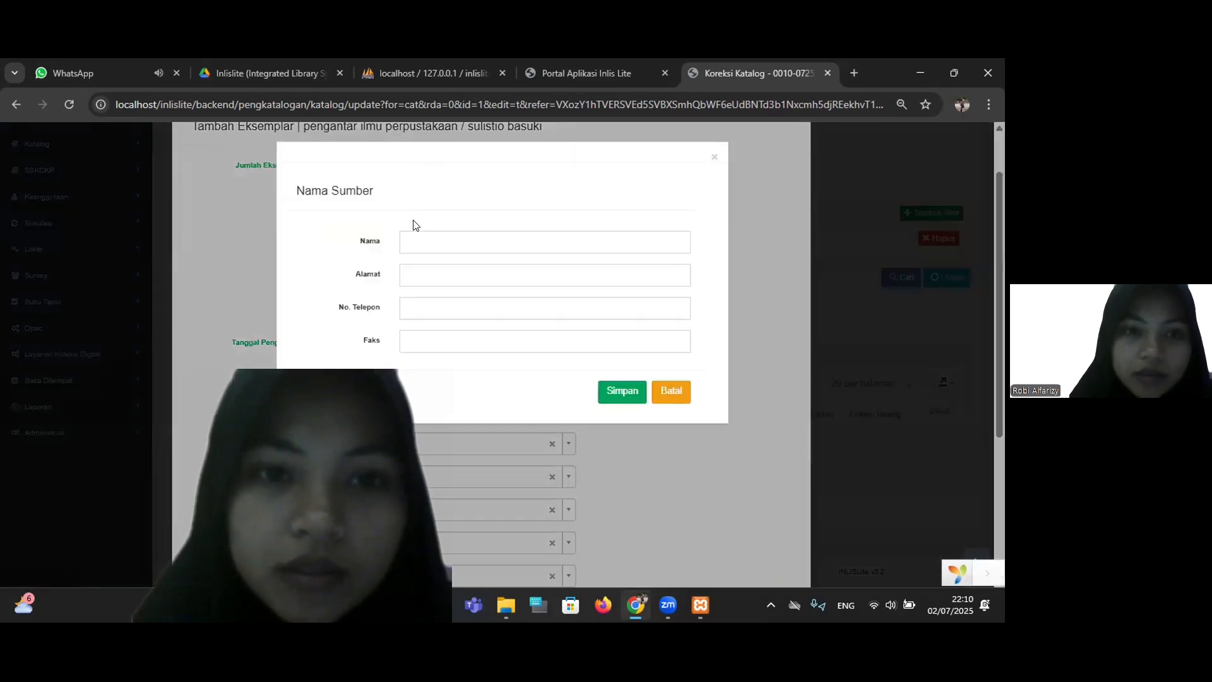
click(412, 236)
text(rep)
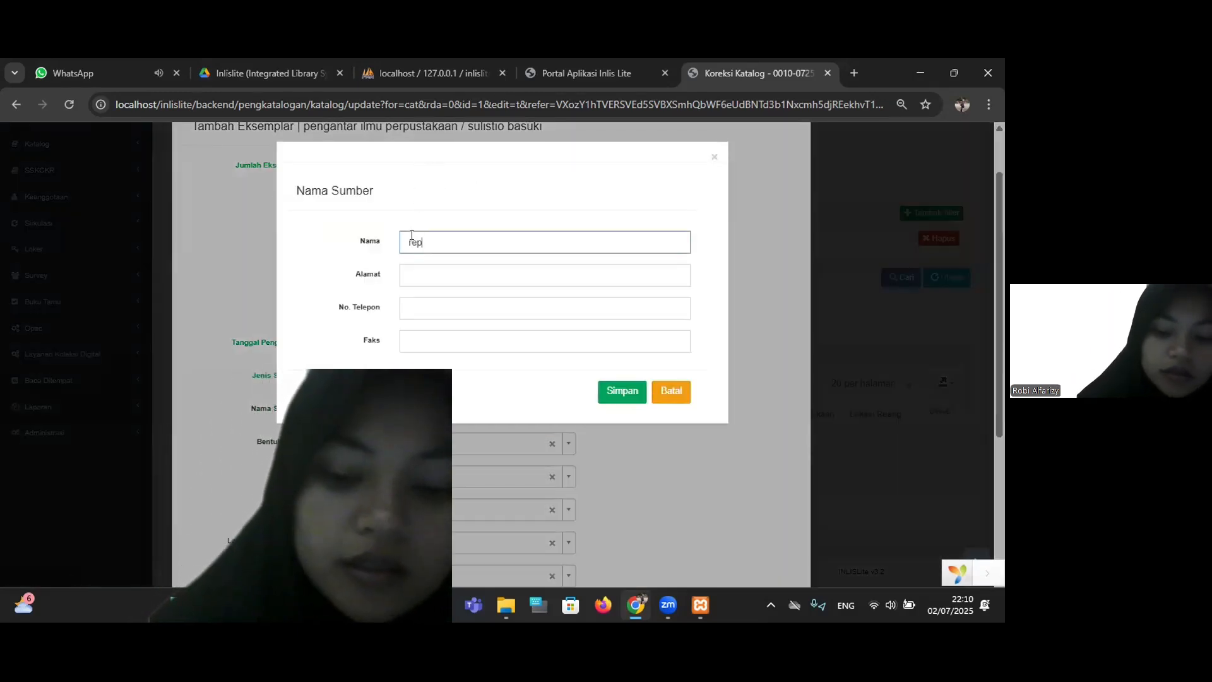
text(ublik indones)
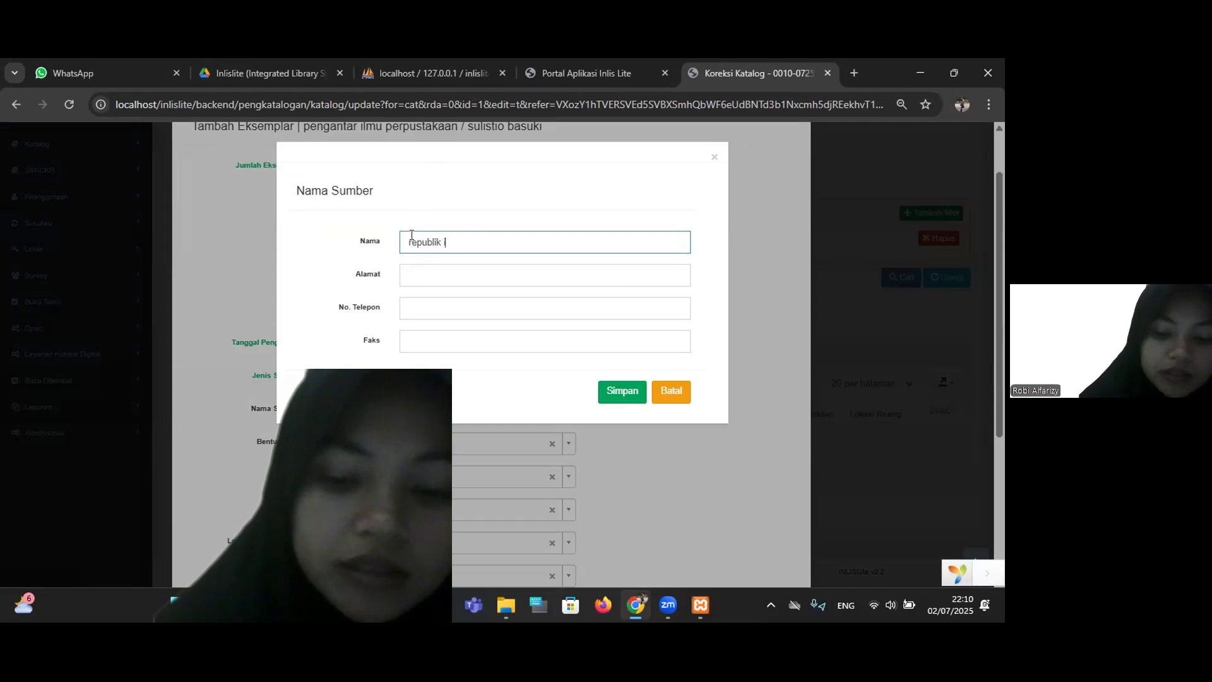
text(ia)
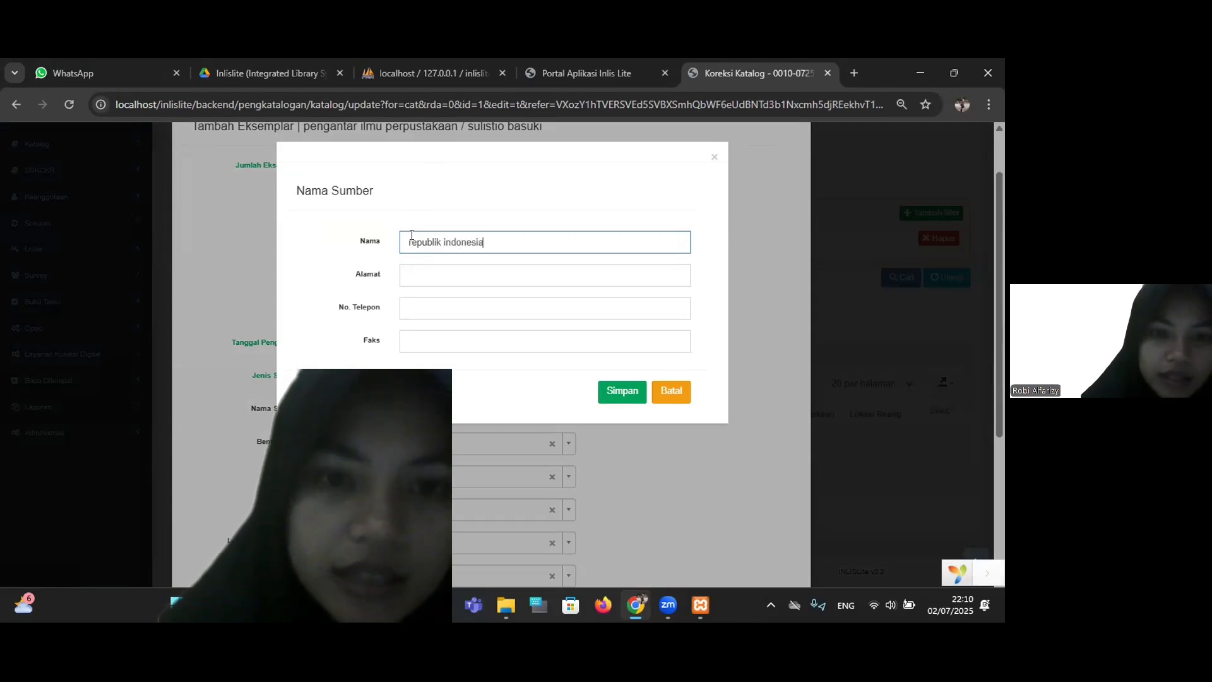
click(619, 389)
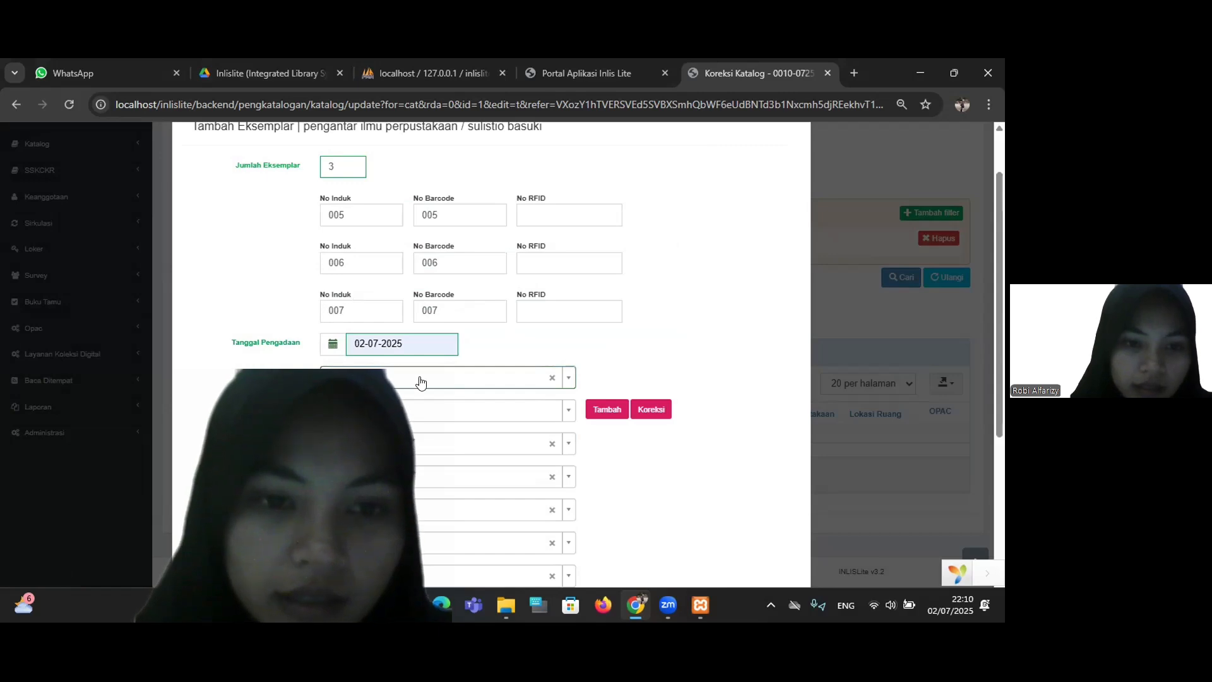
- Set the copies' Bentuk Fisik to "Buku", Kategori to "Koleksi Umum" and Akses to "Dapat dipinjam"
click(566, 416)
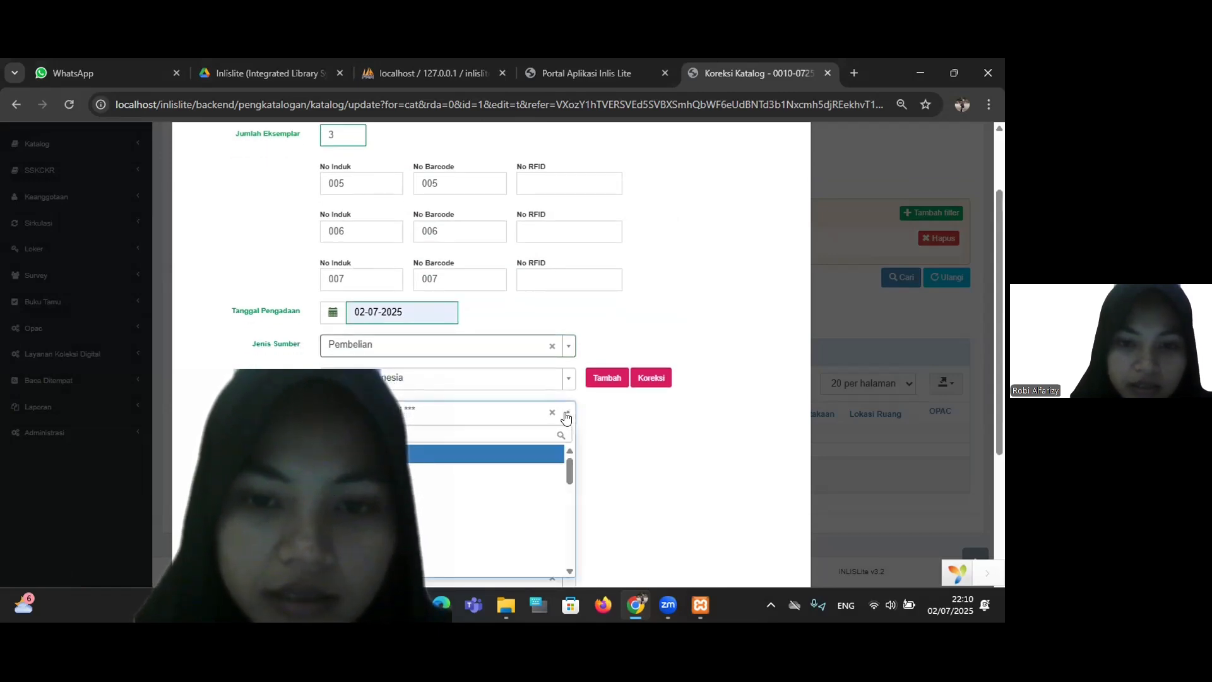
click(444, 449)
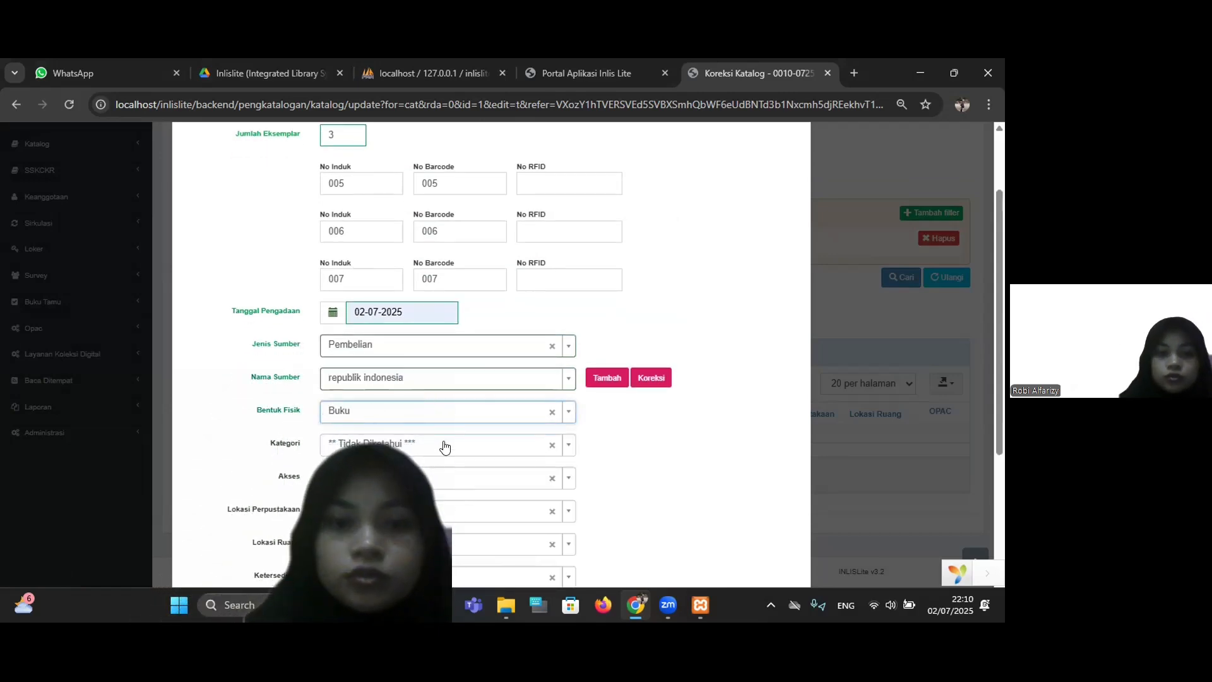
click(563, 448)
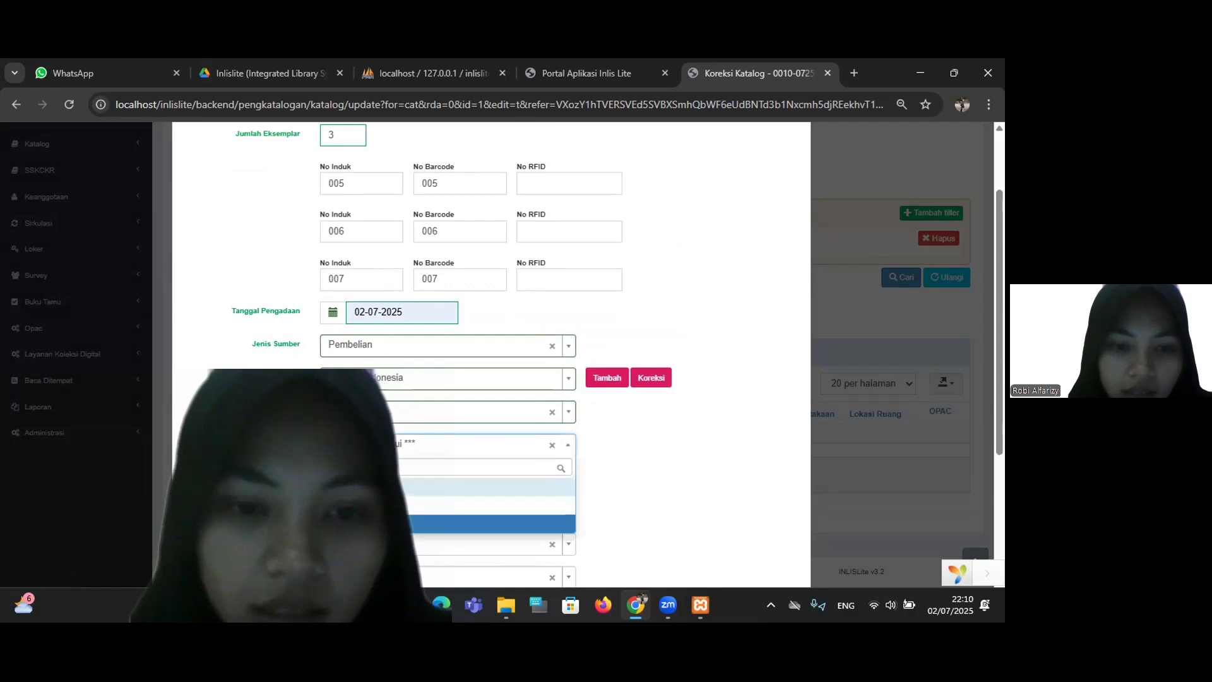
click(480, 523)
click(569, 479)
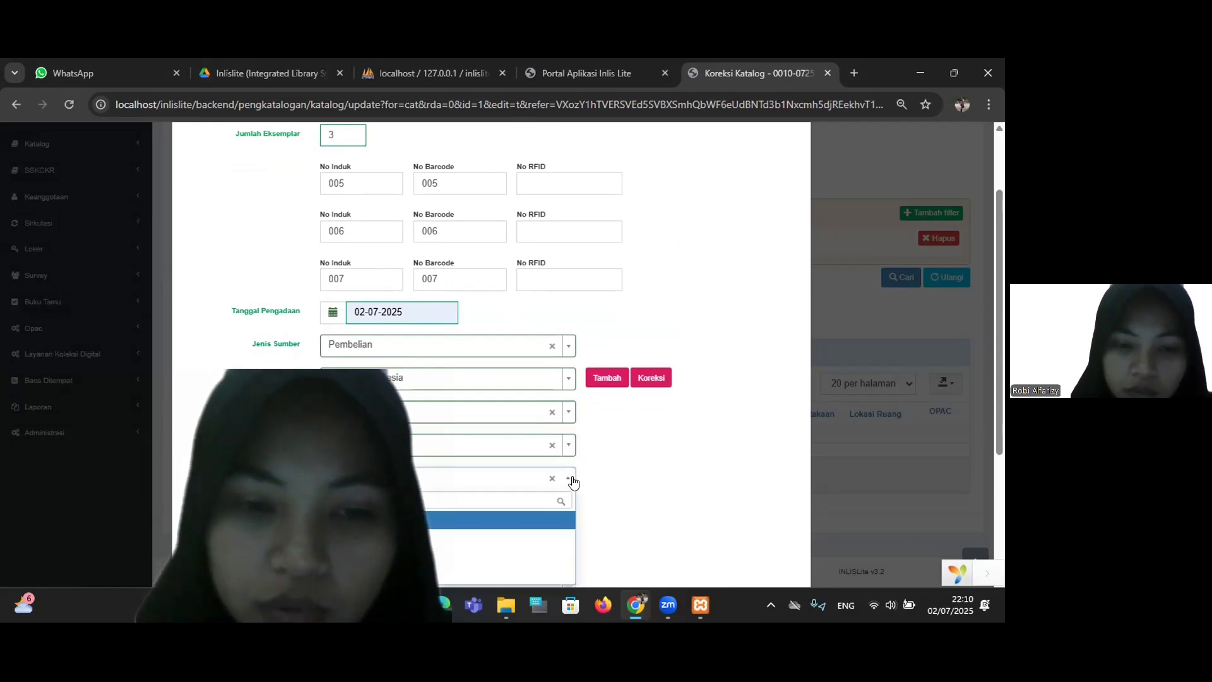
click(410, 520)
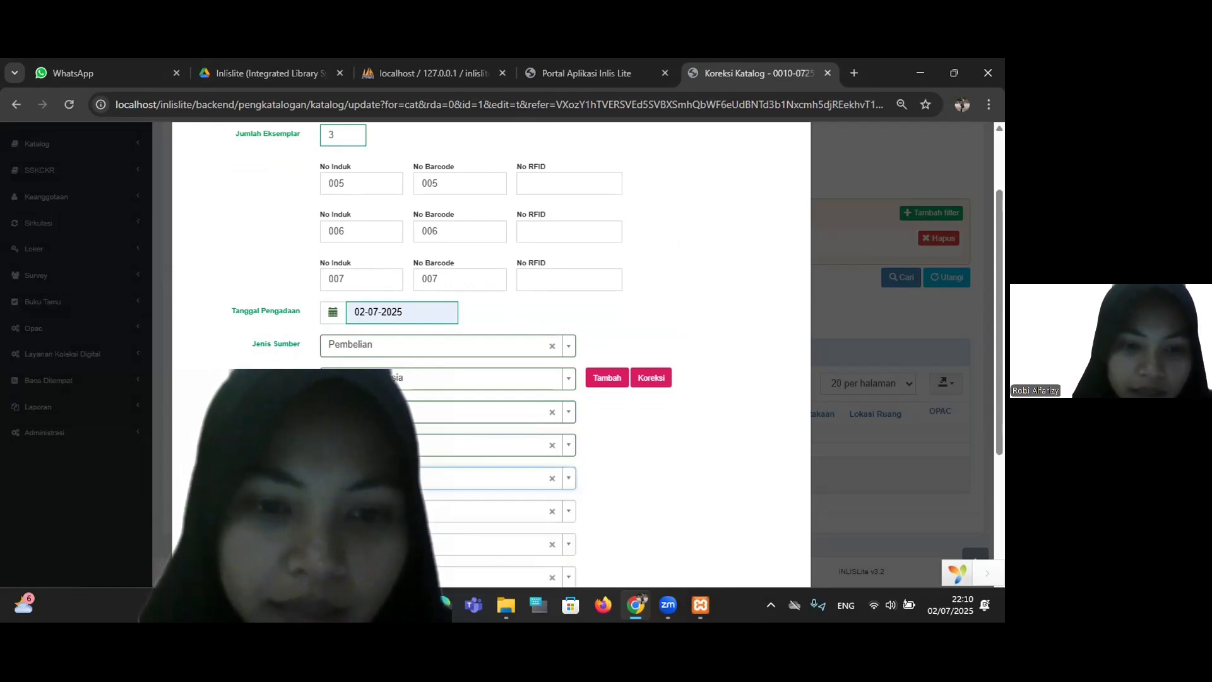
- Check the remaining location and availability fields and save the new copies
scroll(480, 353, down, 2)
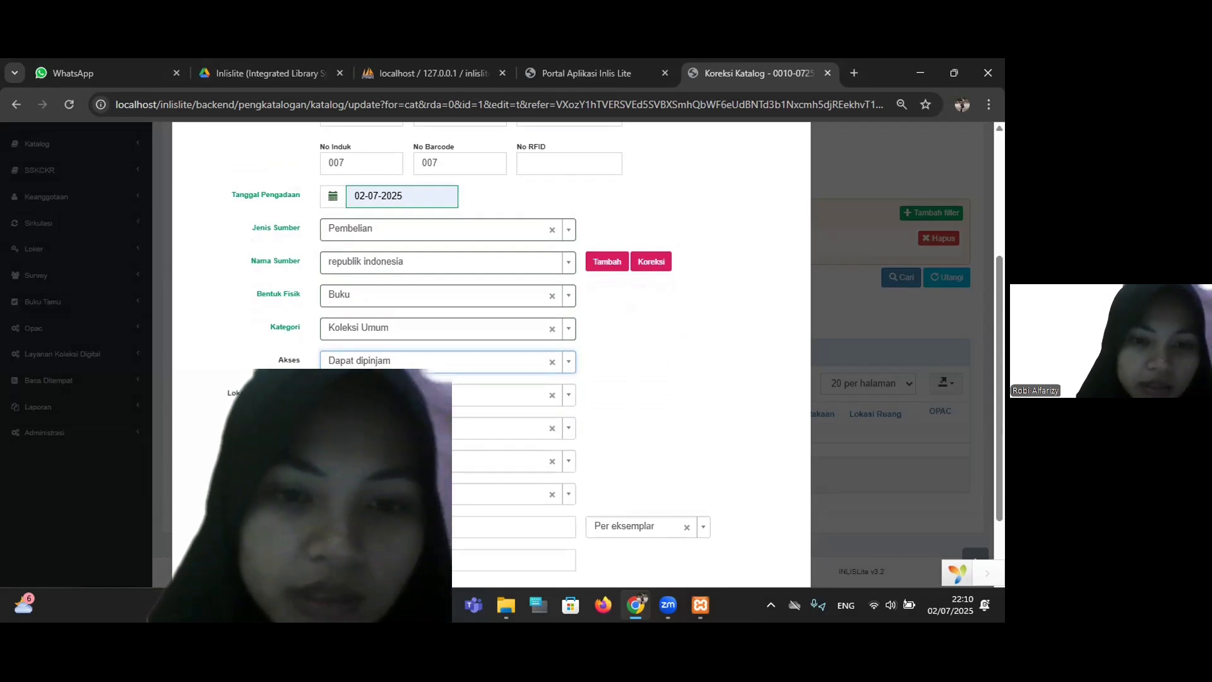
scroll(425, 440, down, 2)
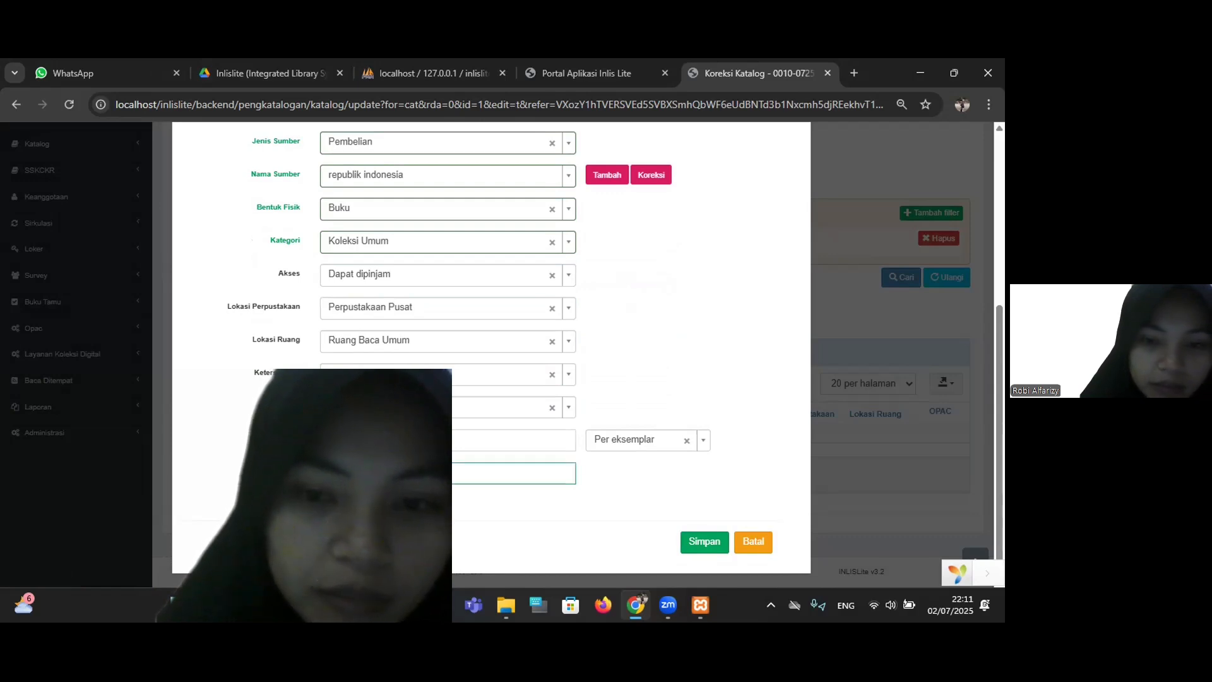
scroll(586, 517, down, 1)
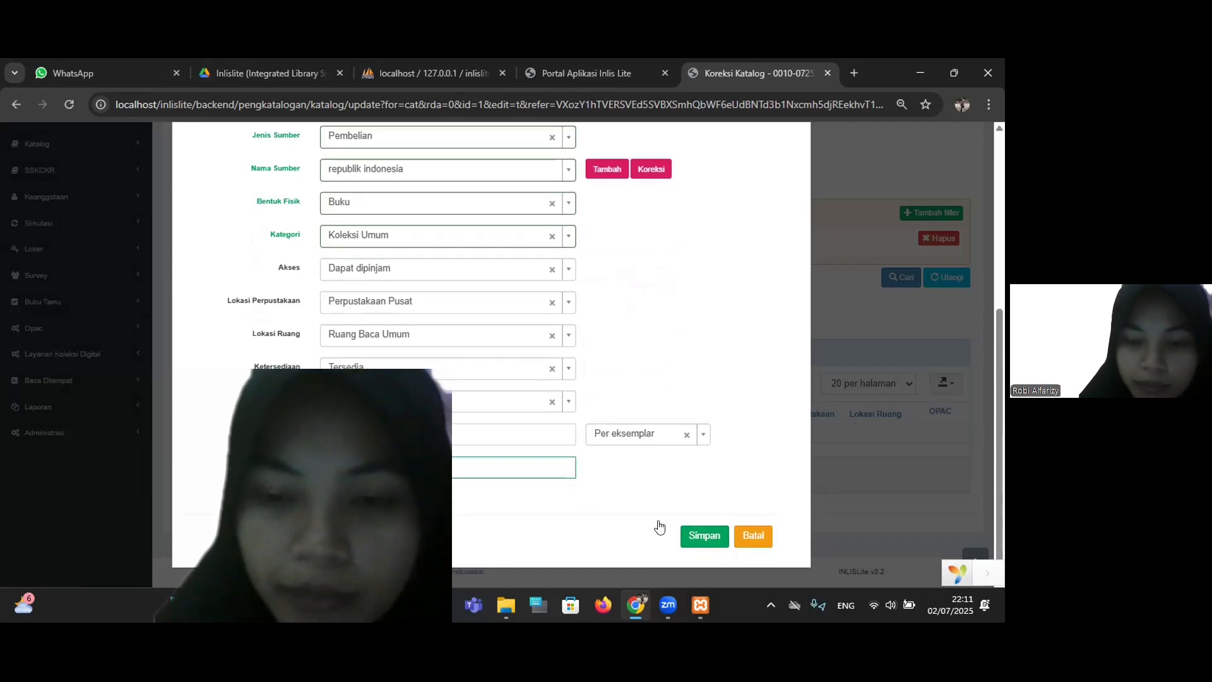
click(707, 535)
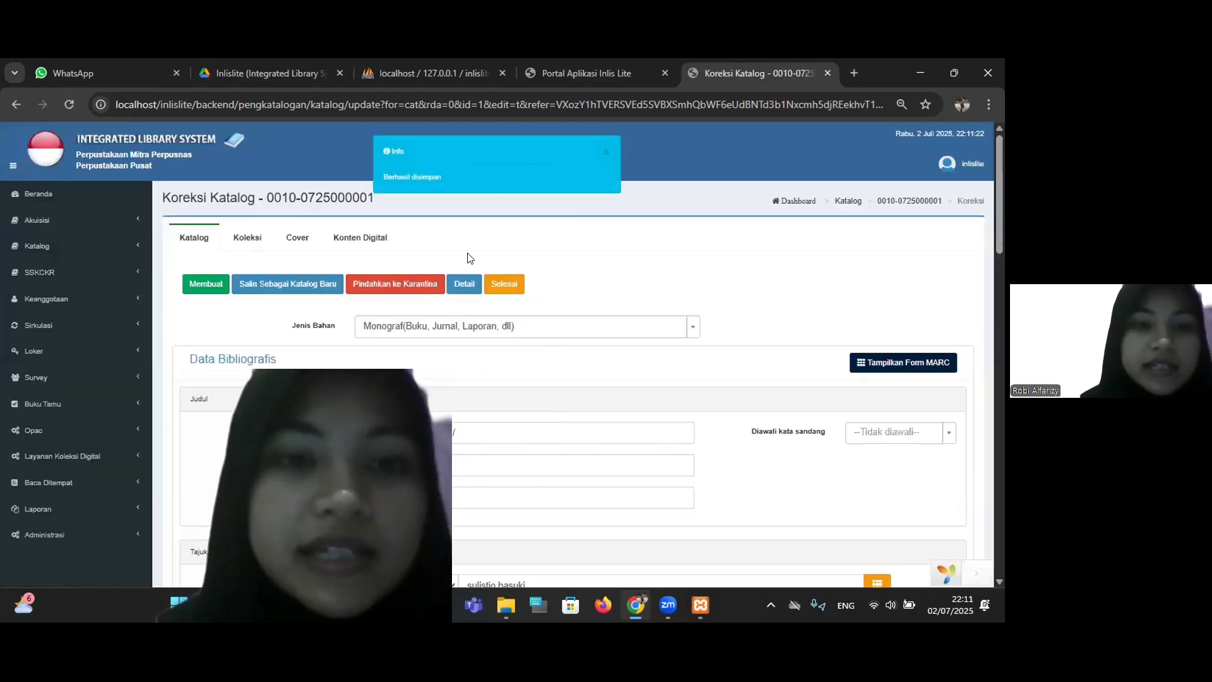
- Upload "sampul pengantar ilmu perpustakaan.jpg" from the Pictures folder as the catalogue record's cover image
click(297, 236)
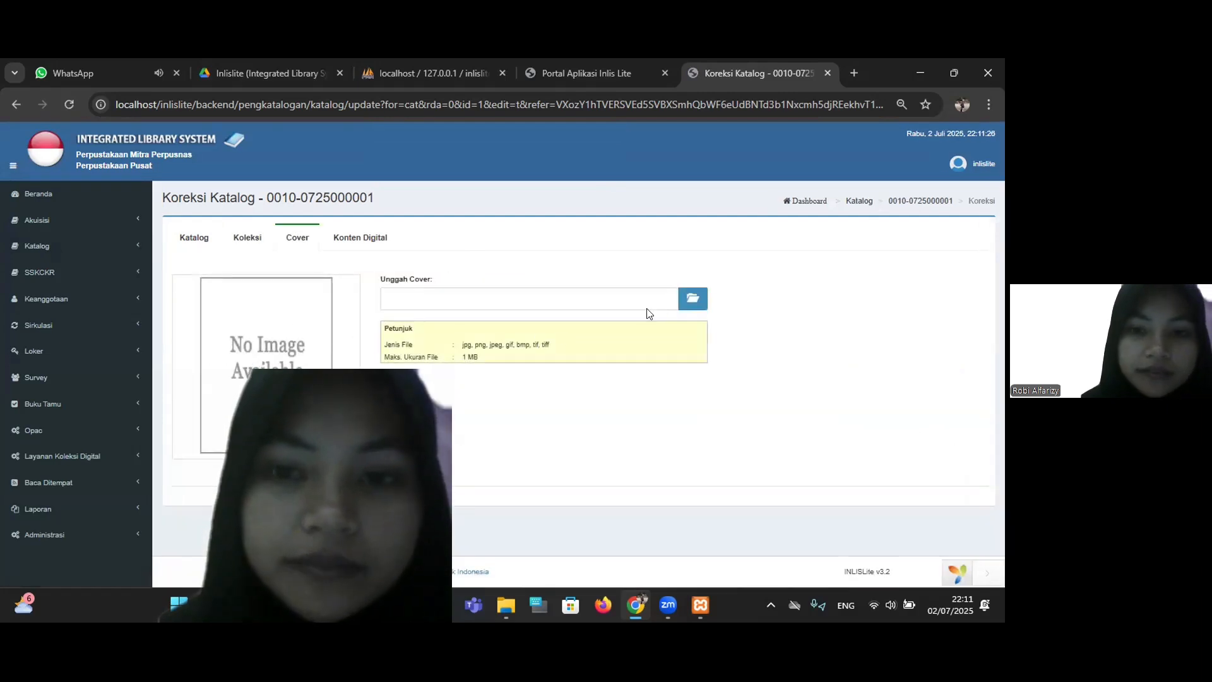
click(694, 298)
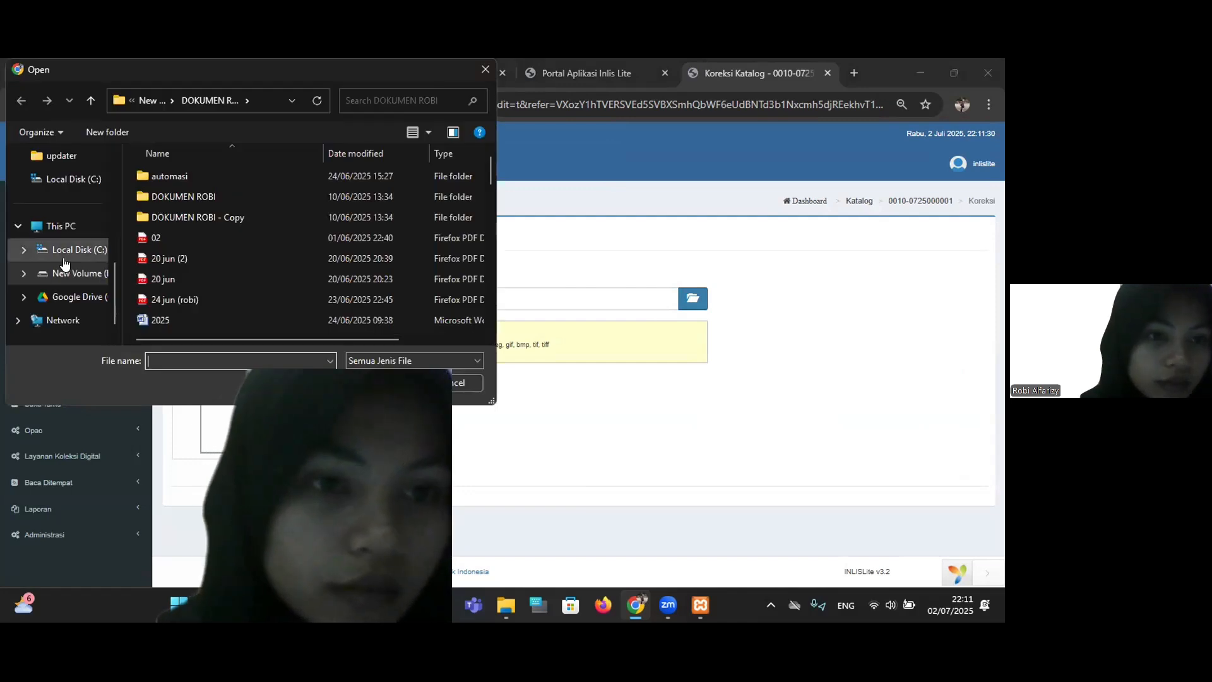
scroll(65, 317, up, 5)
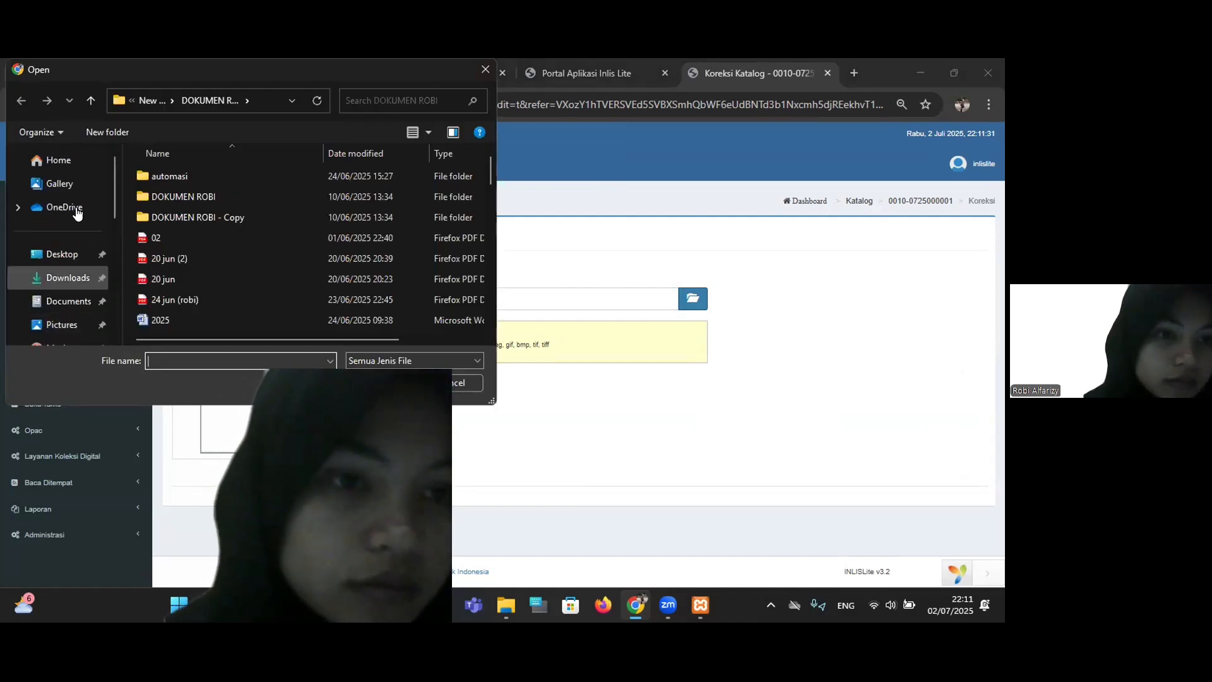
click(72, 326)
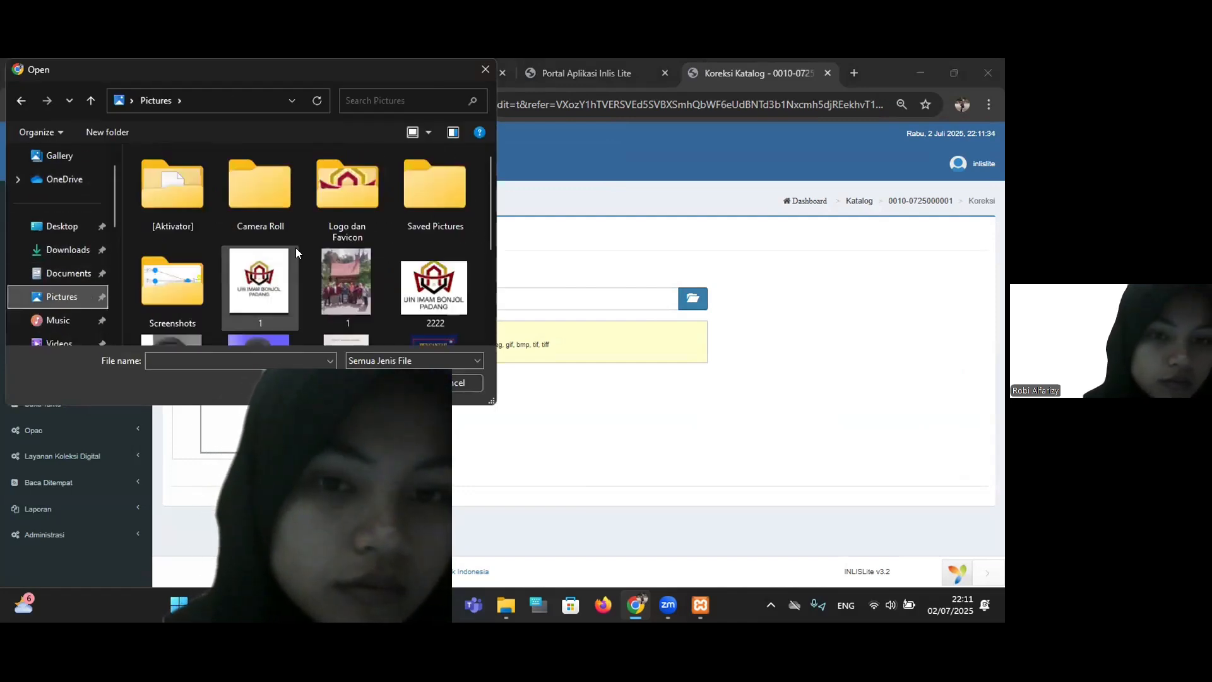
scroll(296, 252, down, 3)
click(442, 175)
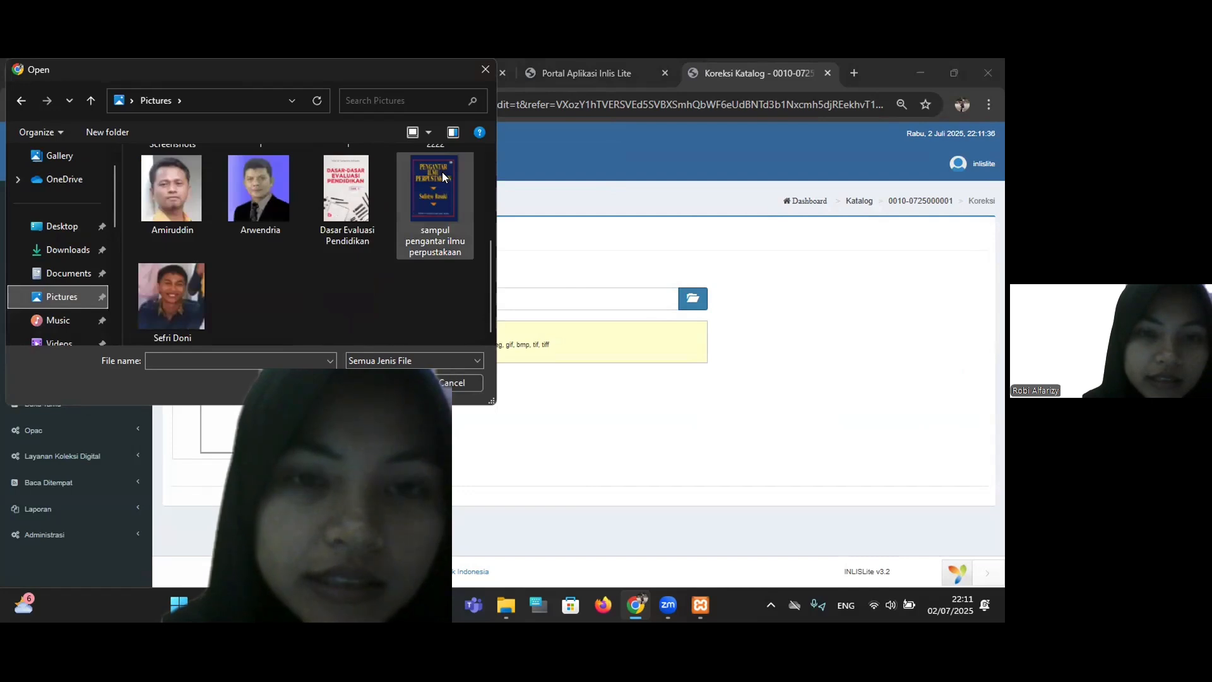
double_click(442, 174)
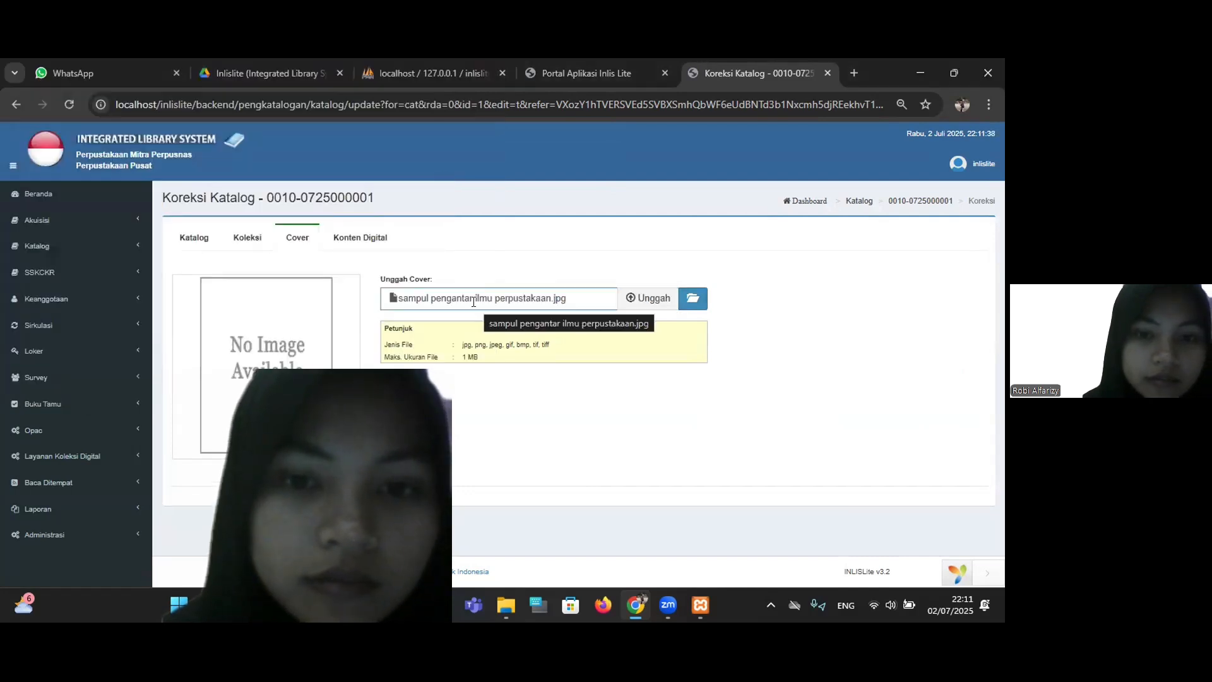
click(648, 303)
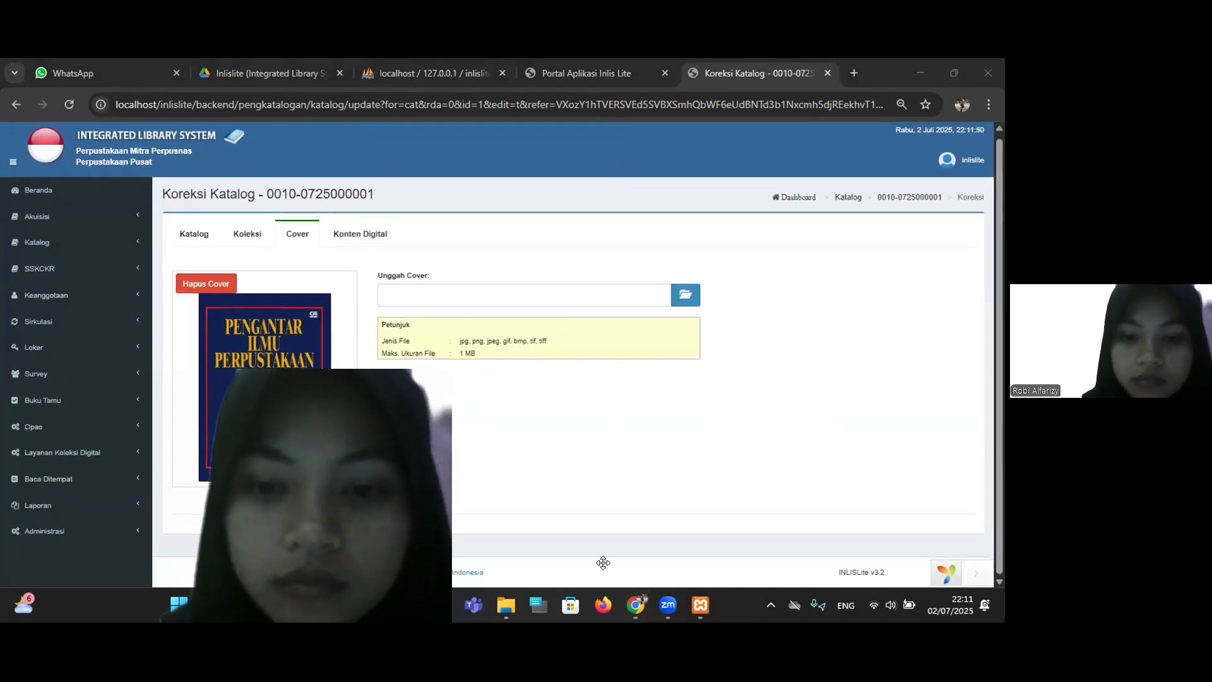
click(632, 545)
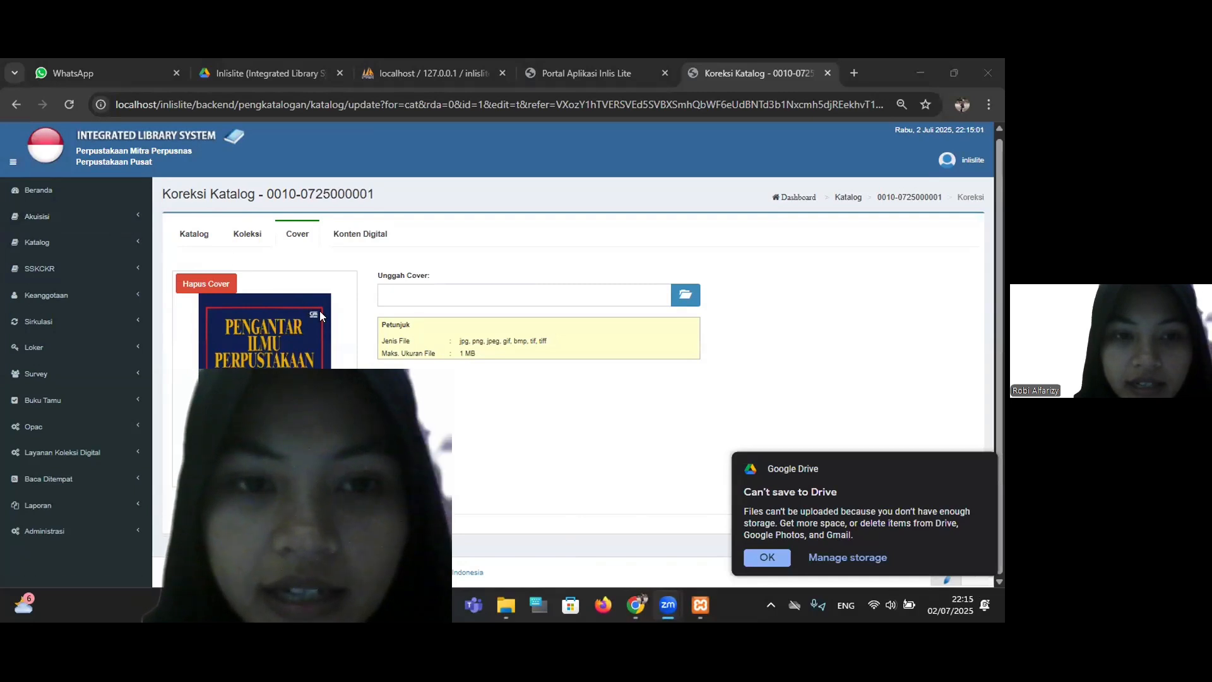
- Select all of the book's copies in the Koleksi list and set the Aksi to "Cetak Label"
click(240, 236)
click(240, 236)
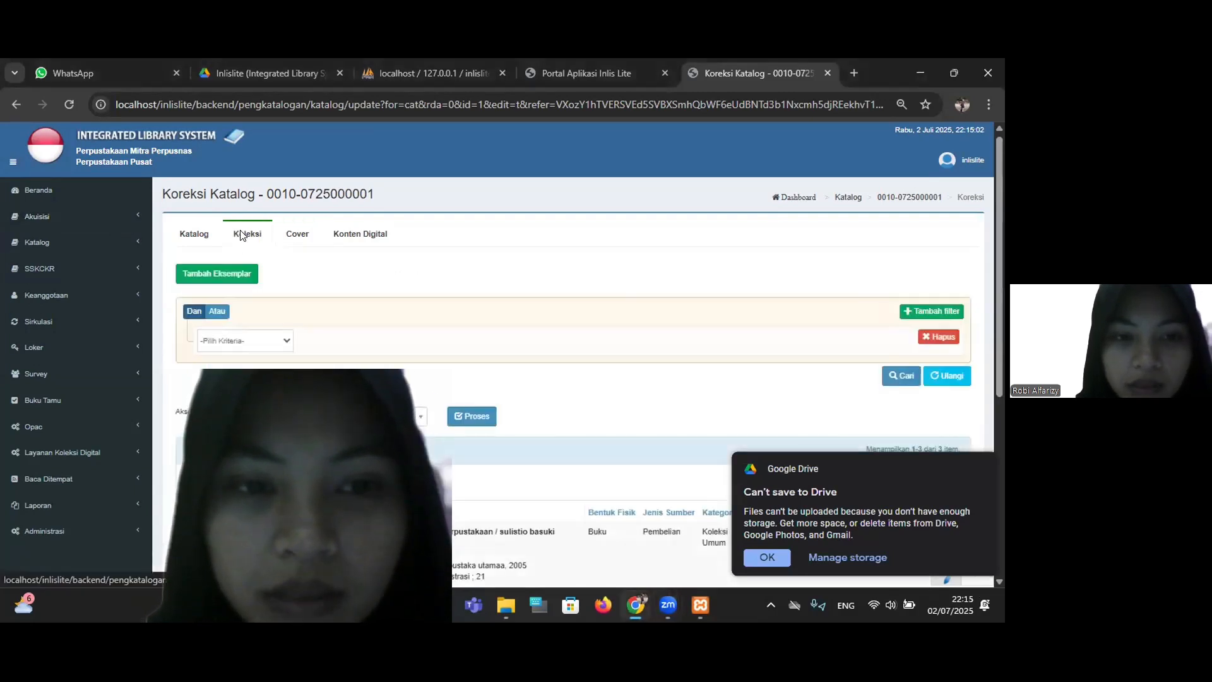
scroll(319, 289, down, 3)
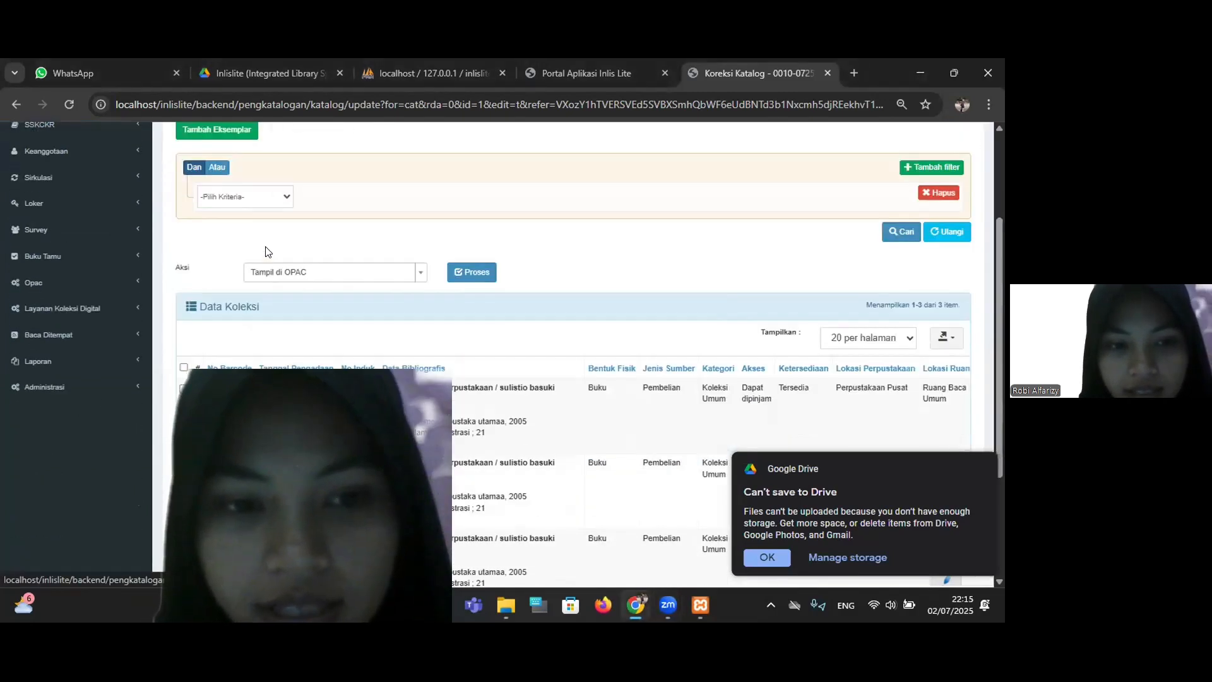
scroll(319, 289, down, 2)
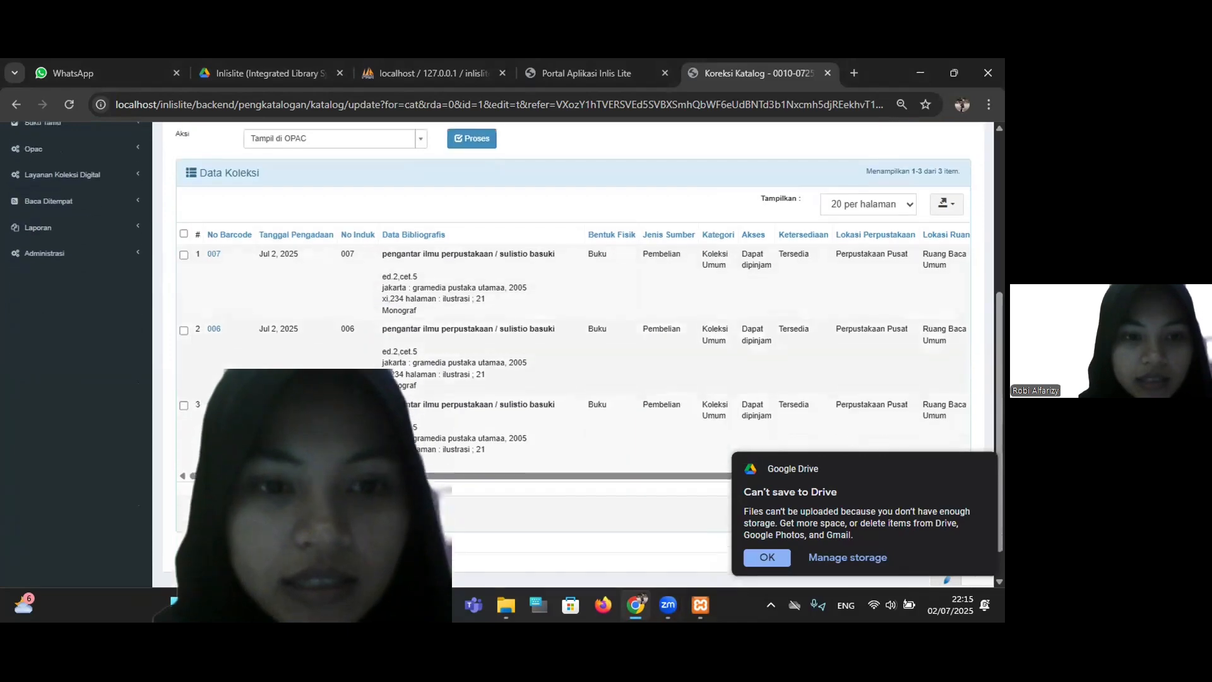
click(184, 227)
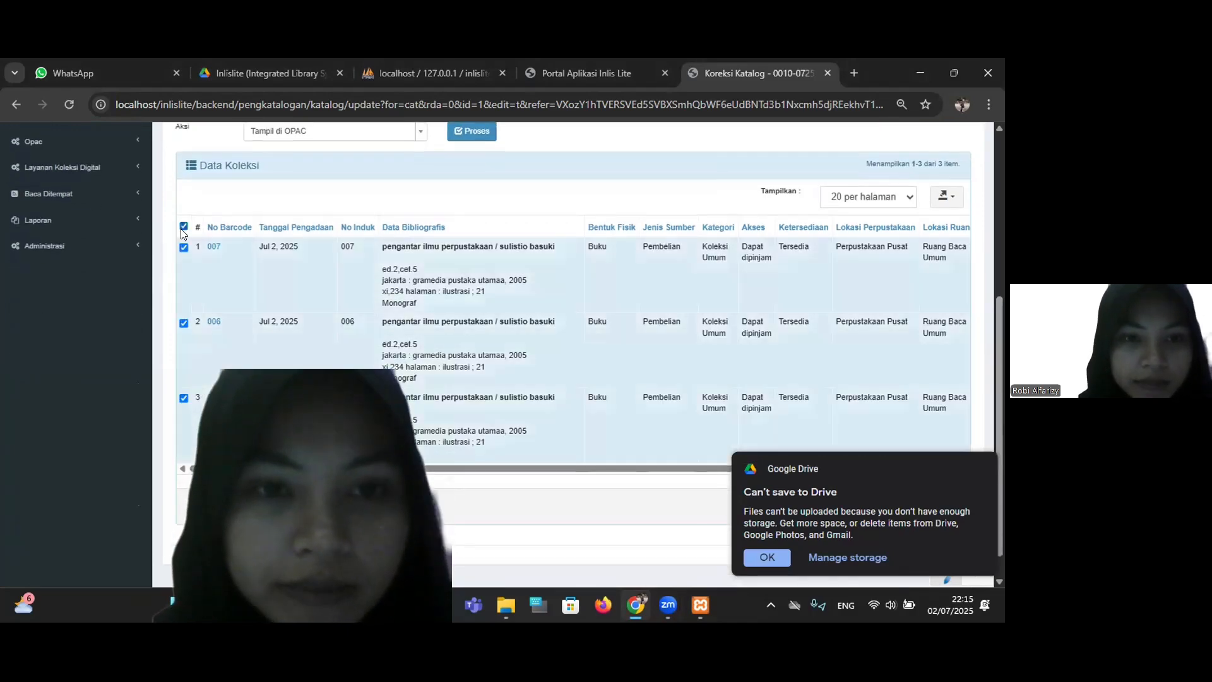
scroll(299, 286, up, 2)
scroll(300, 285, down, 2)
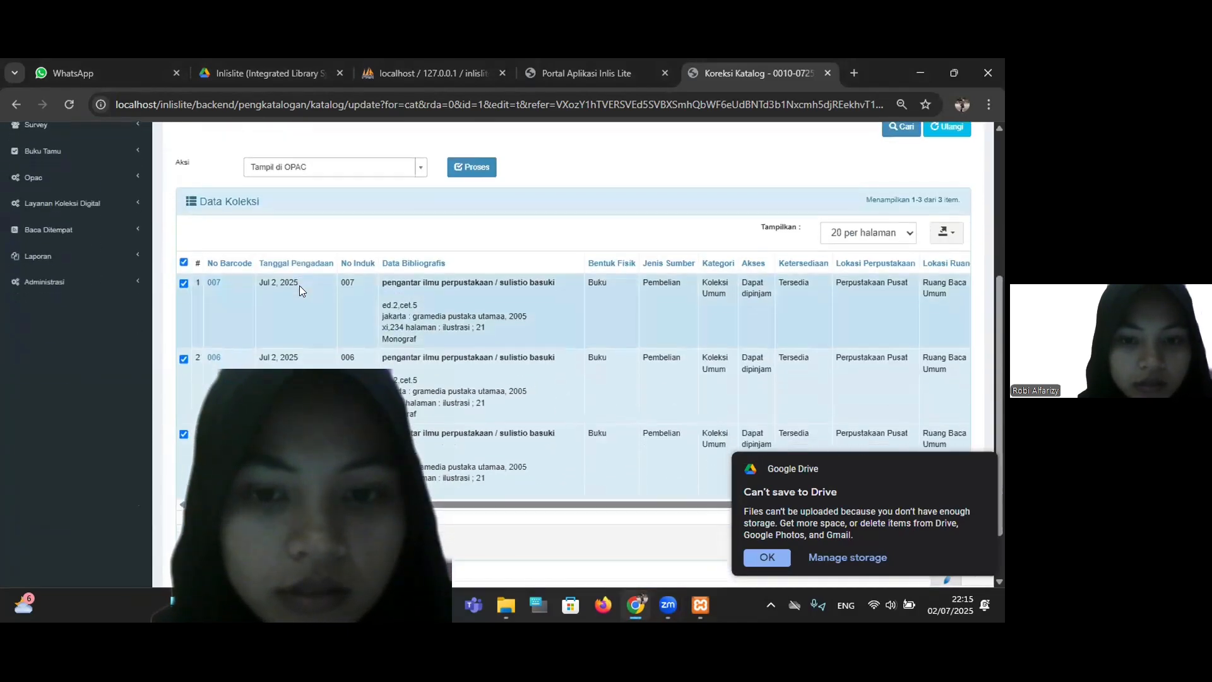
scroll(299, 285, up, 1)
scroll(299, 290, up, 3)
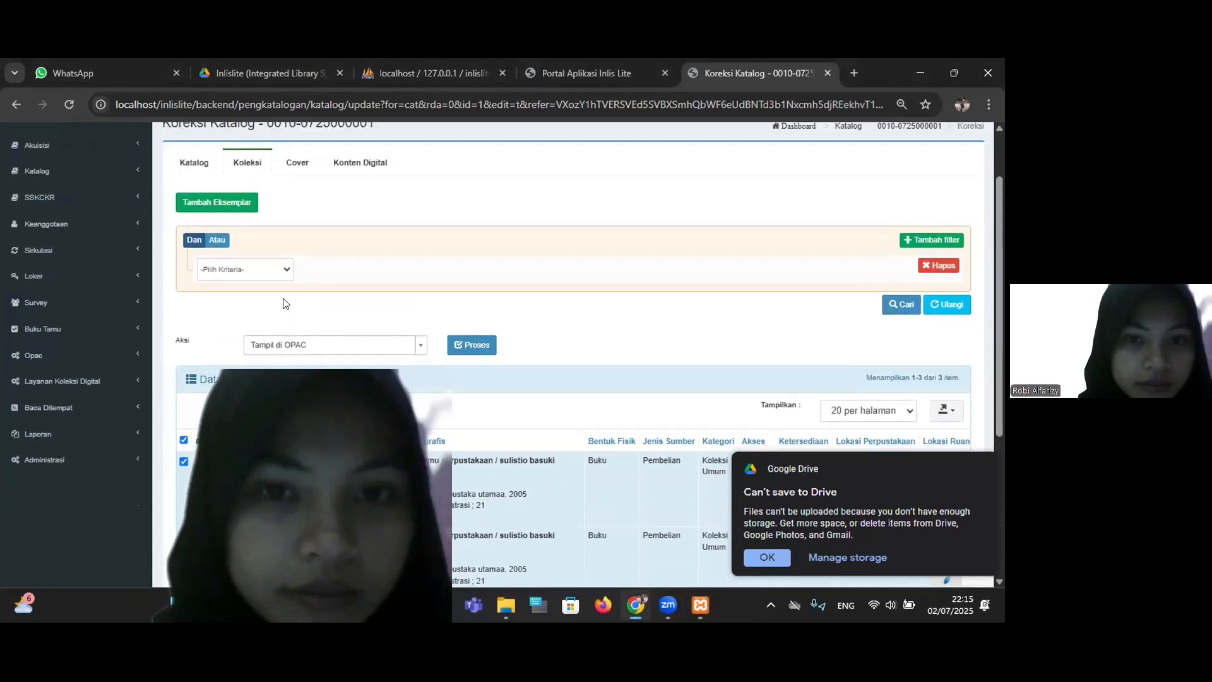
scroll(300, 290, down, 1)
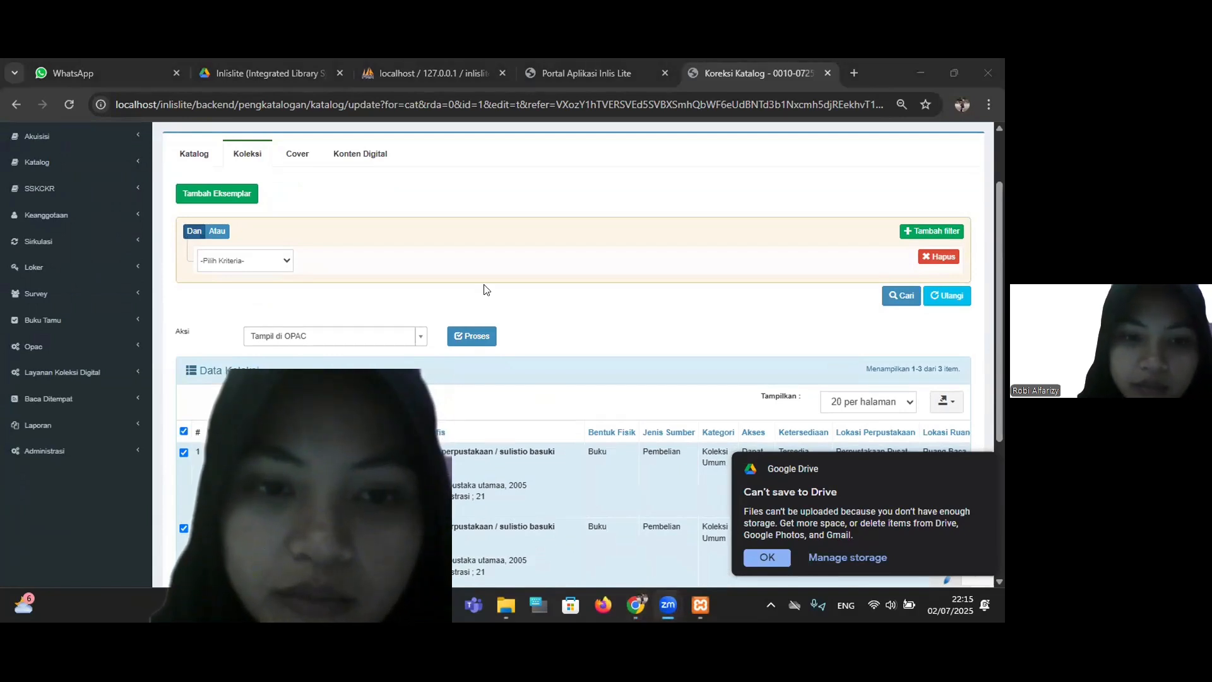
click(417, 342)
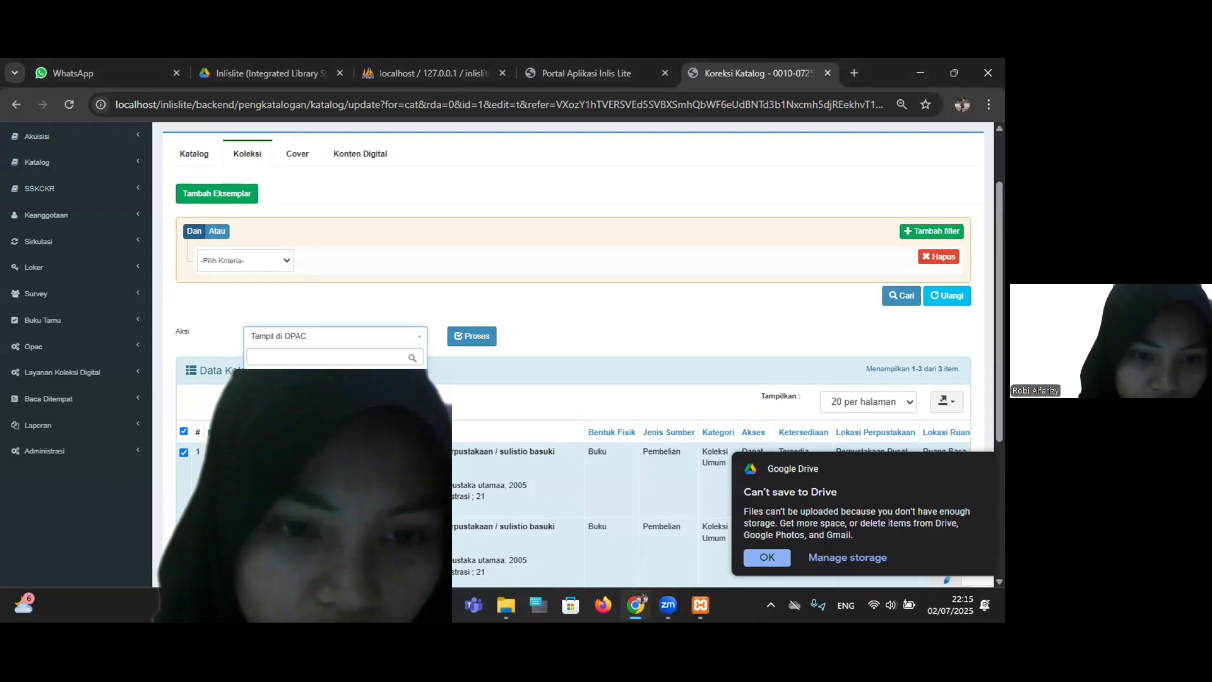
click(334, 399)
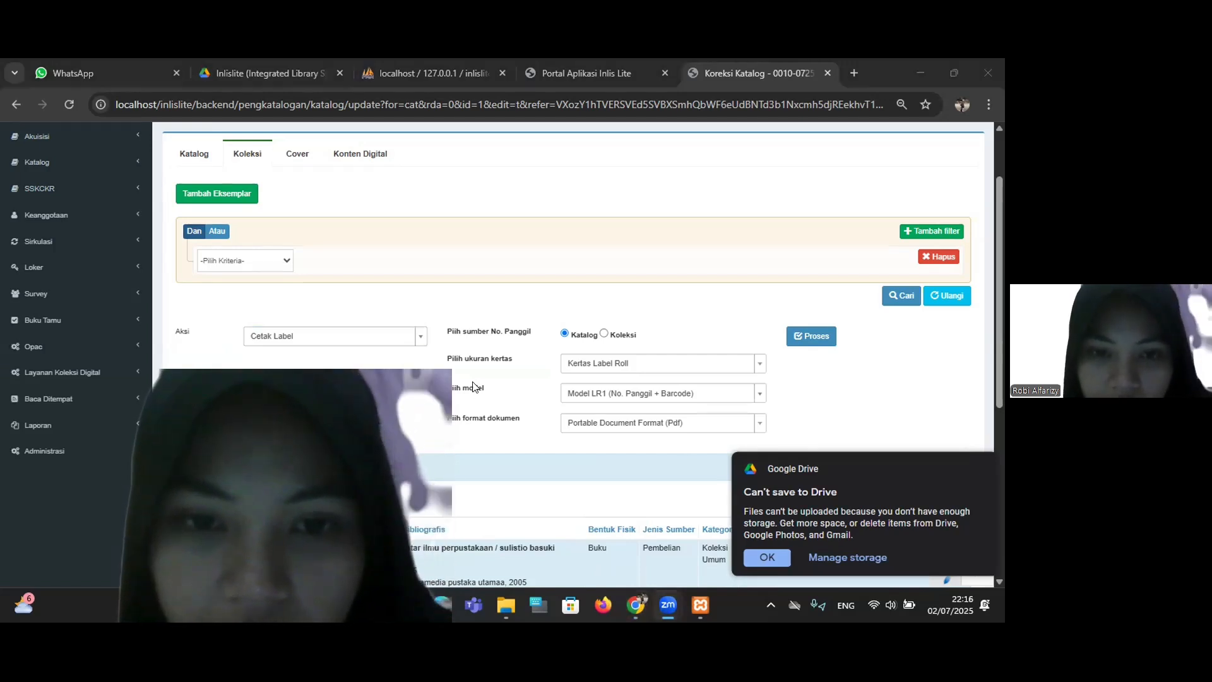
- Generate the copies' labels on "Kertas A4" with "Model A4-1 (No. Panggil + Barcode)" in Portable Document Format (Pdf)
click(760, 371)
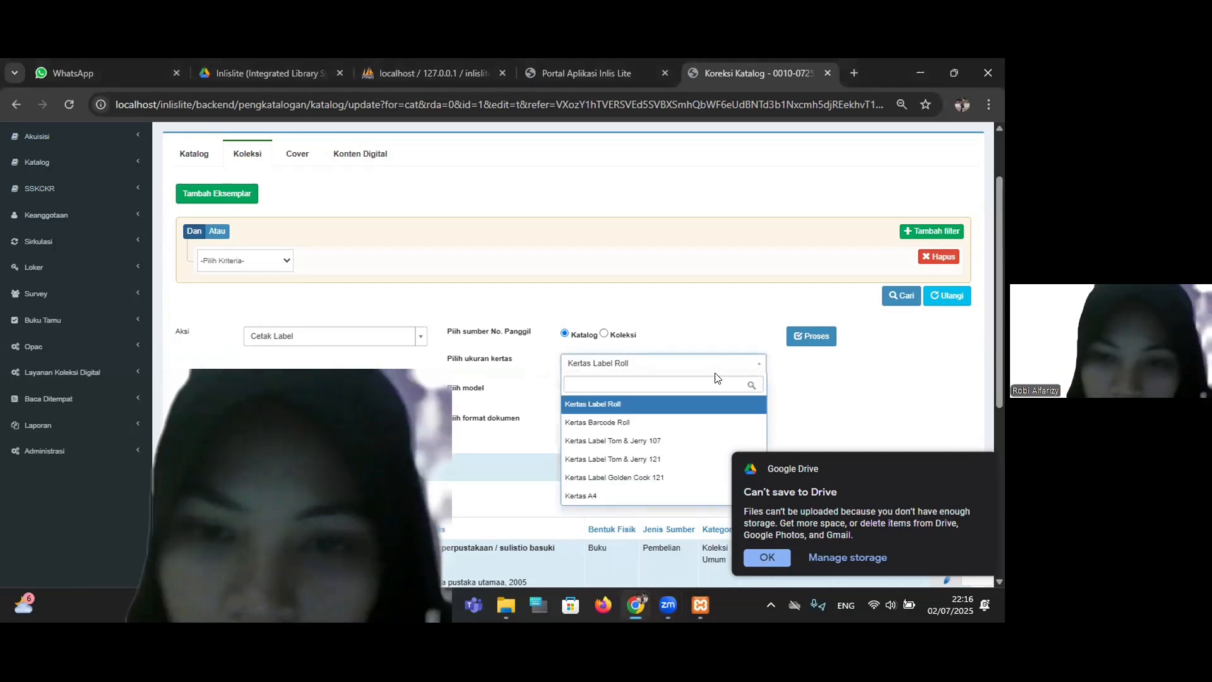
click(590, 497)
click(764, 394)
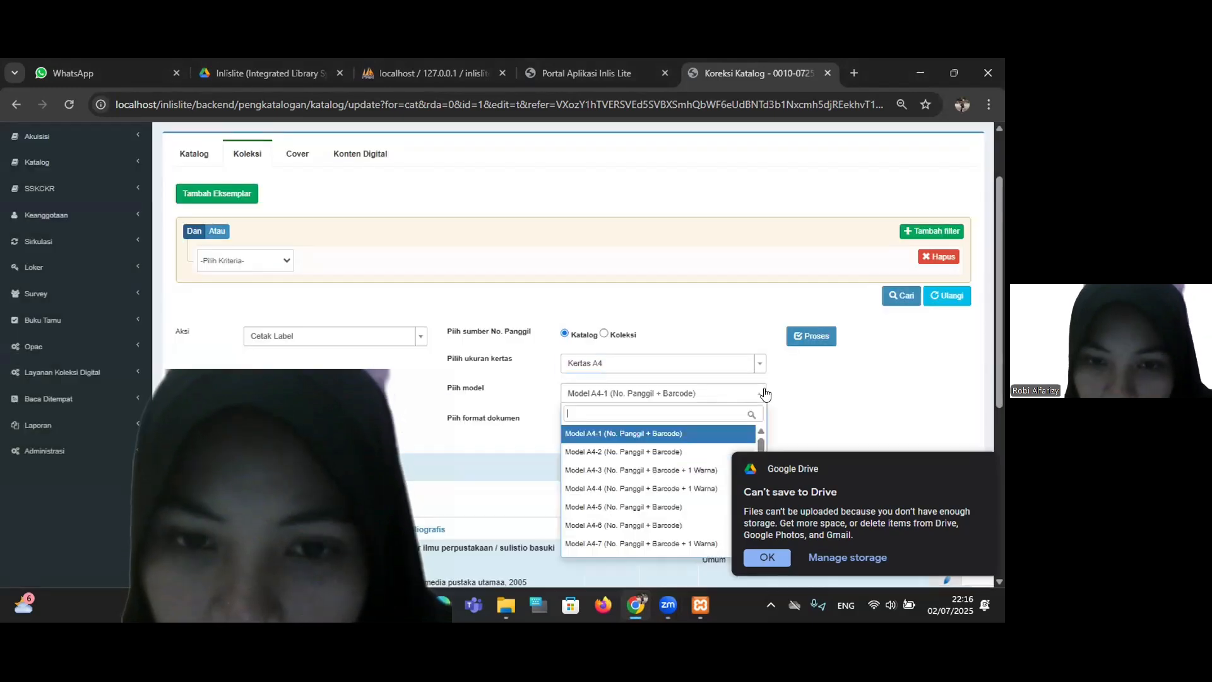
click(667, 434)
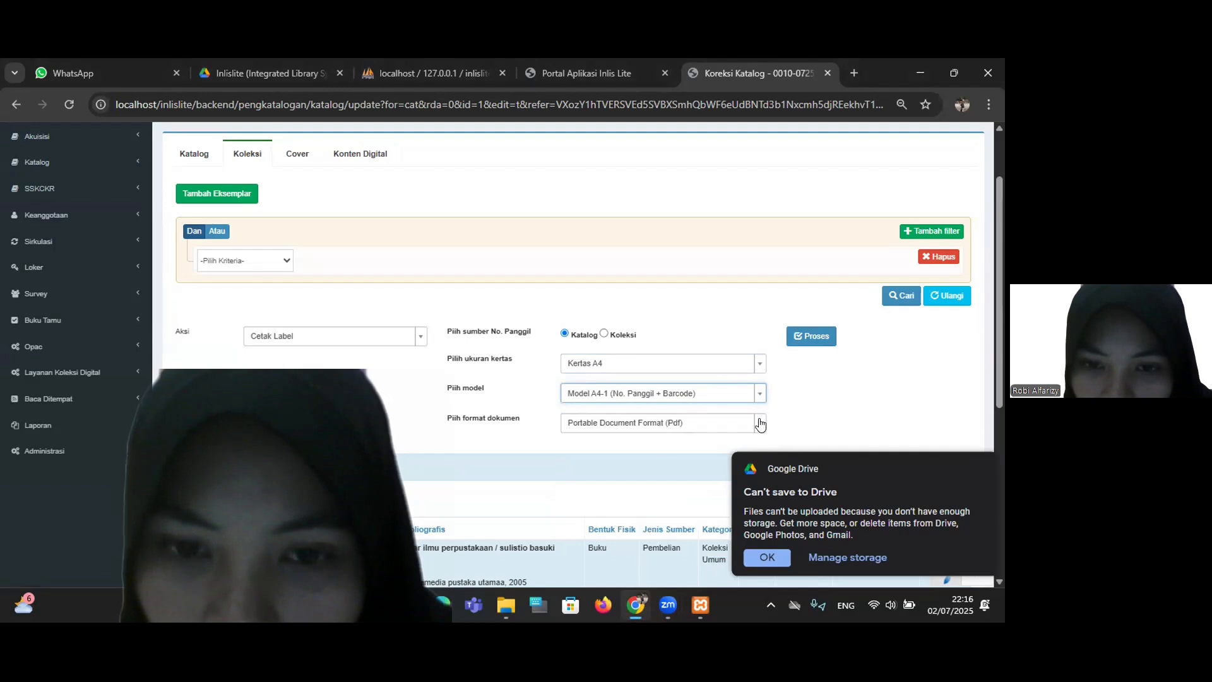
click(759, 423)
click(640, 465)
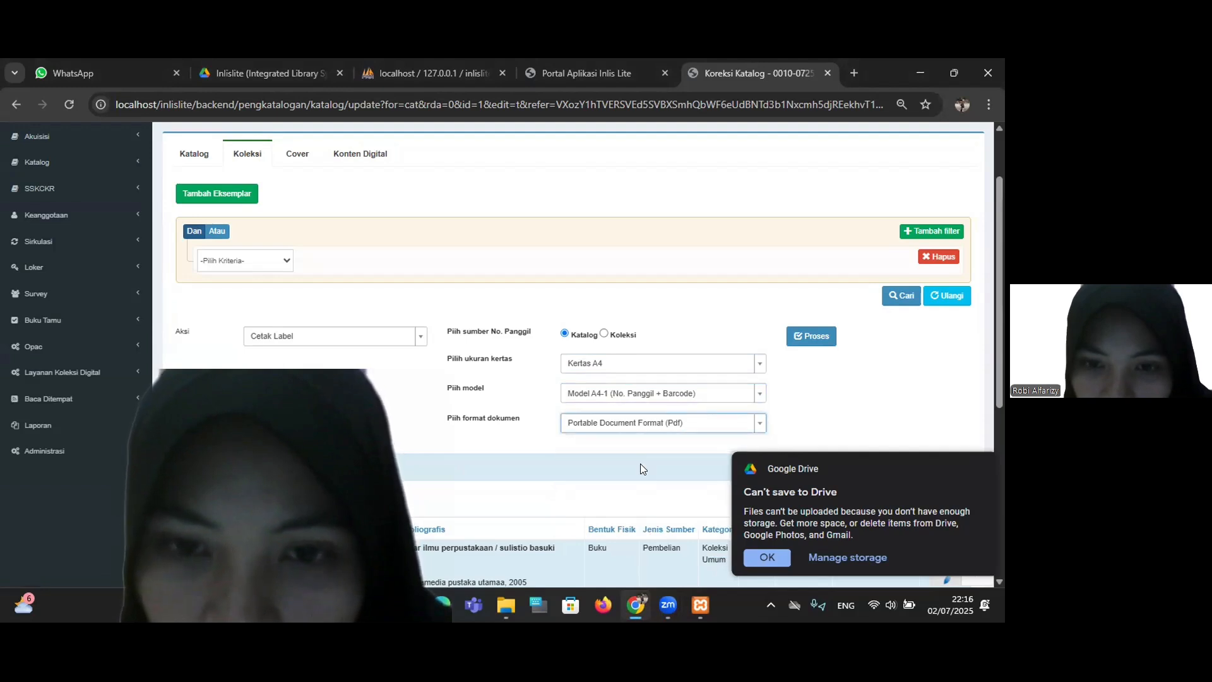
click(814, 338)
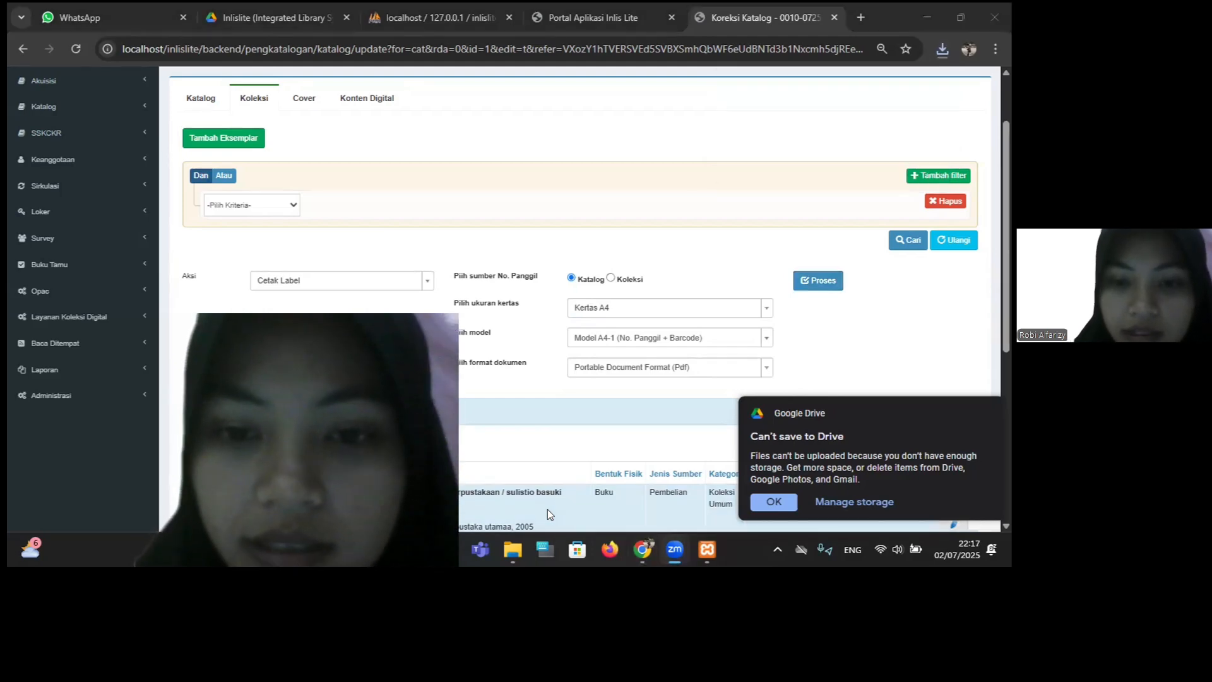
- Open the downloaded label file Label-A4-1-20250702.pdf to check the printed barcodes and call numbers
click(943, 51)
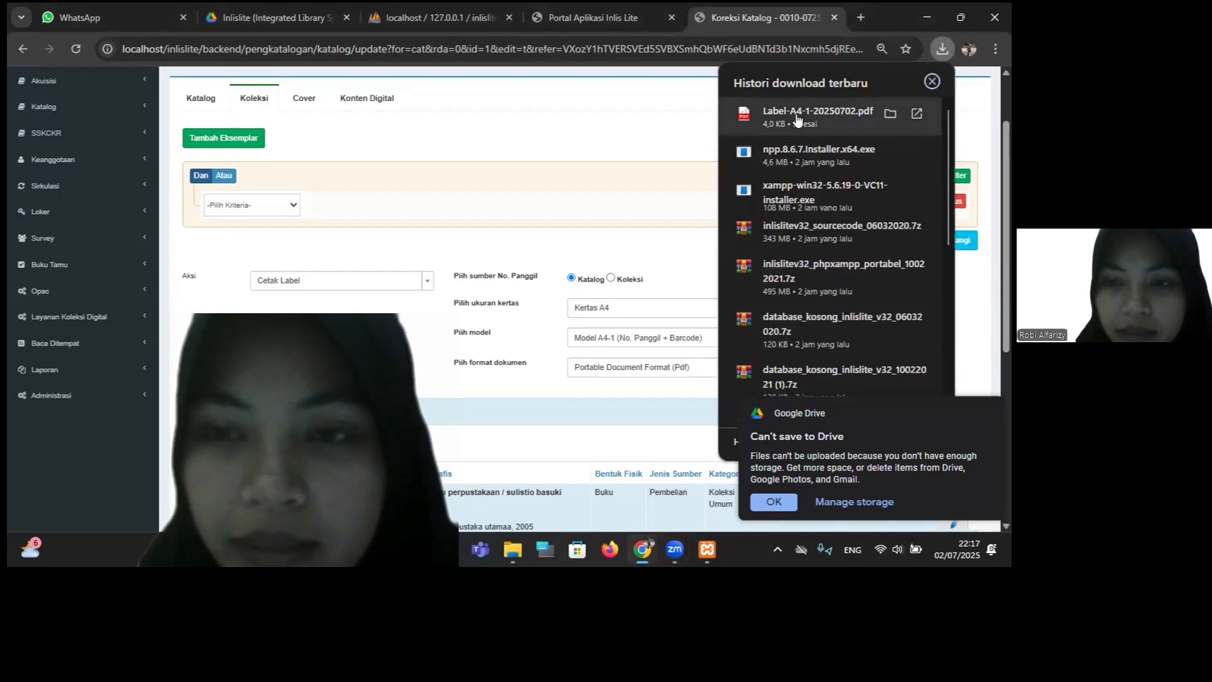
click(797, 116)
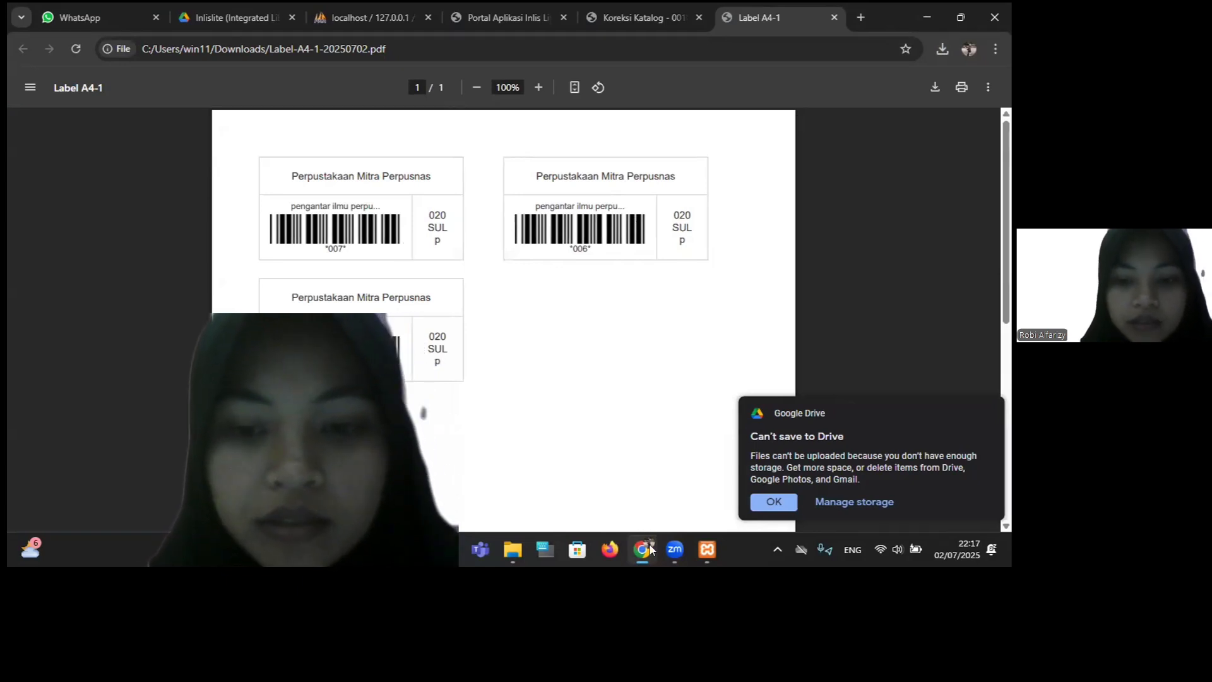
click(650, 548)
click(635, 544)
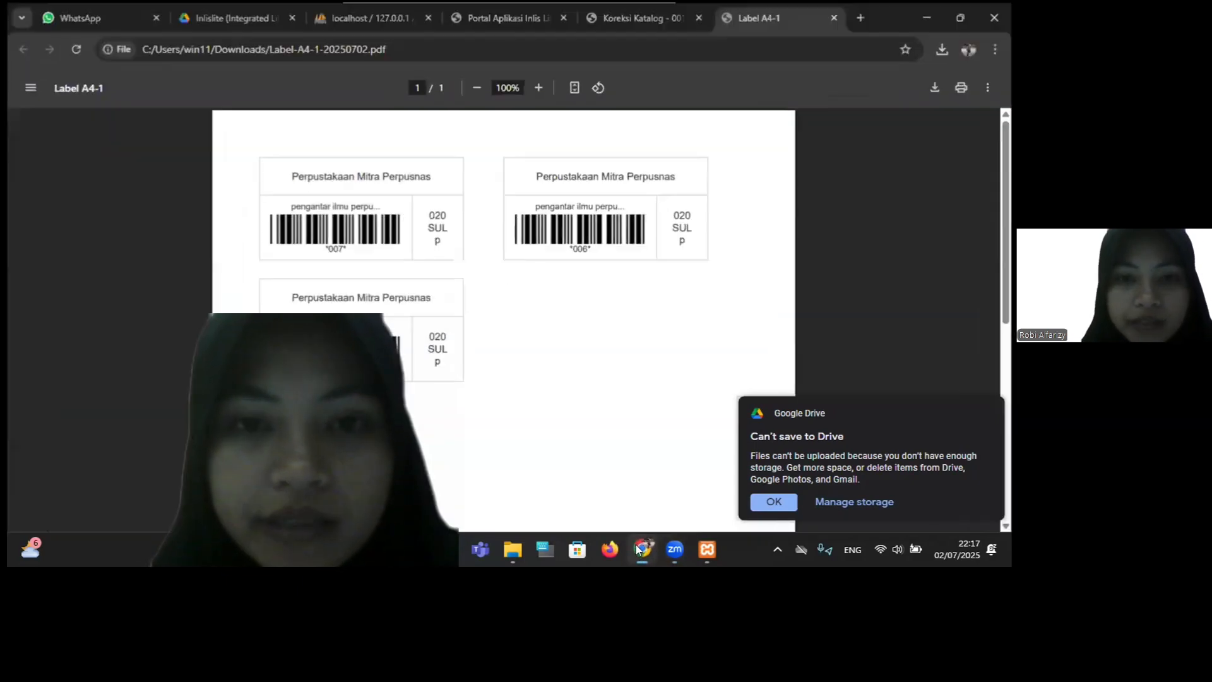
- Open the OPAC from the Inlislite portal, dismiss the Google Drive notification and check the Koleksi Terbaru section
click(473, 17)
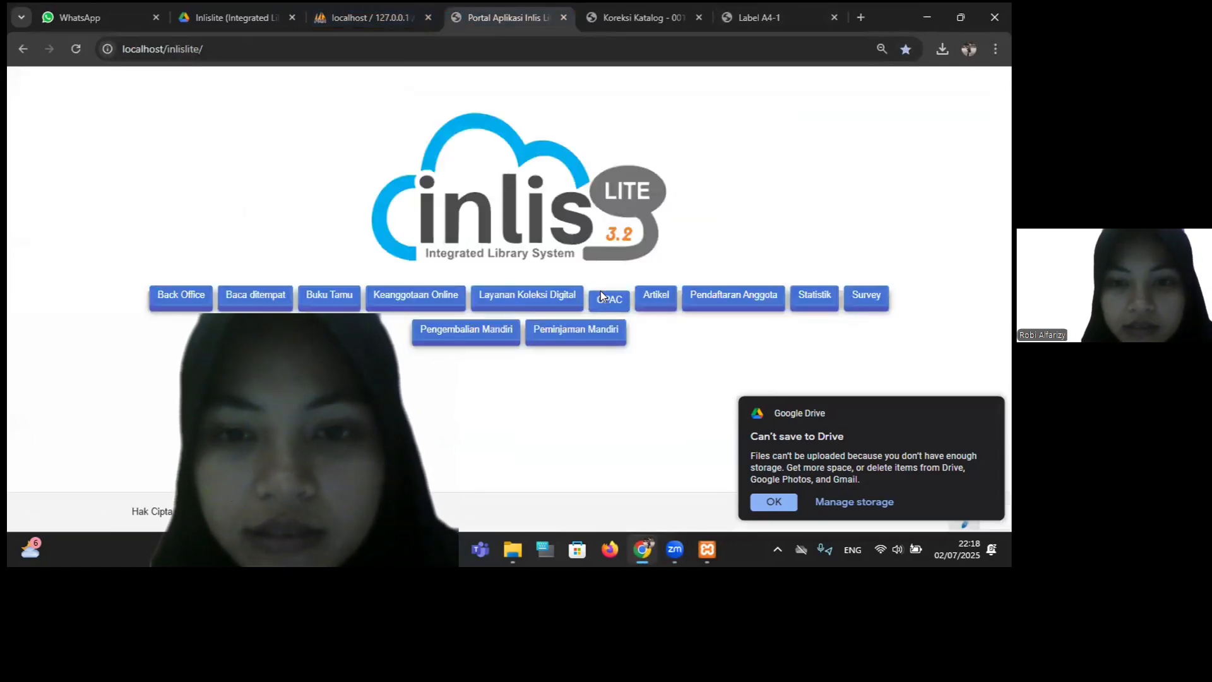
click(600, 295)
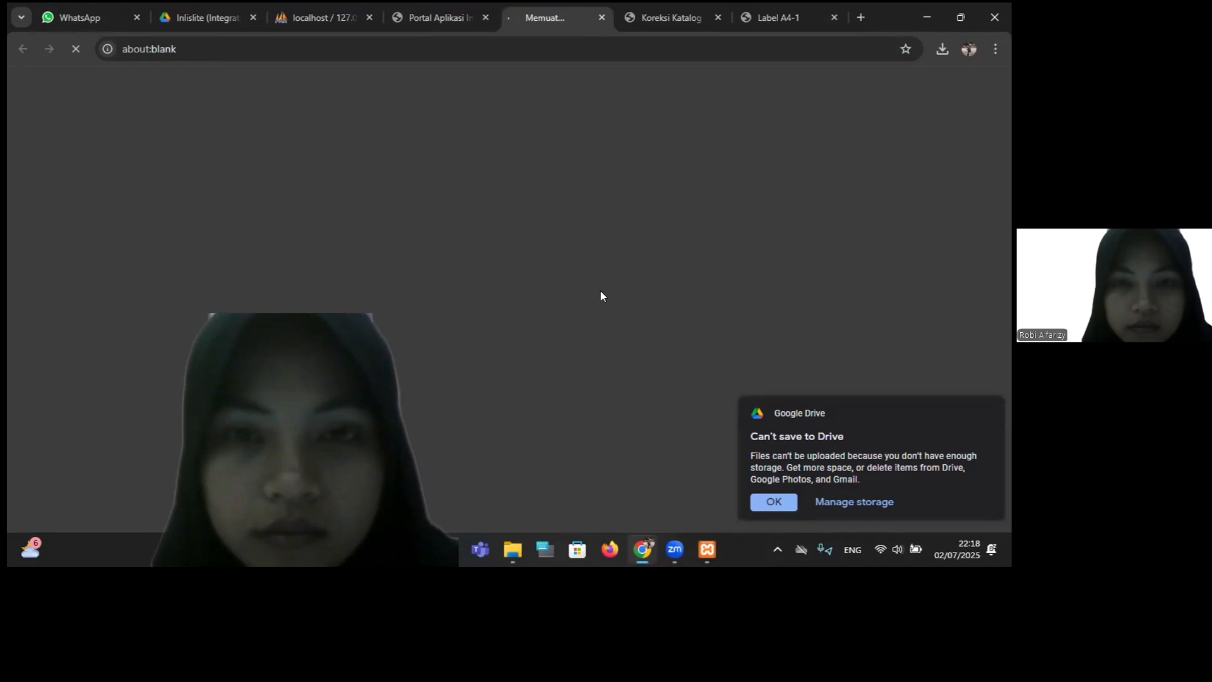
click(793, 502)
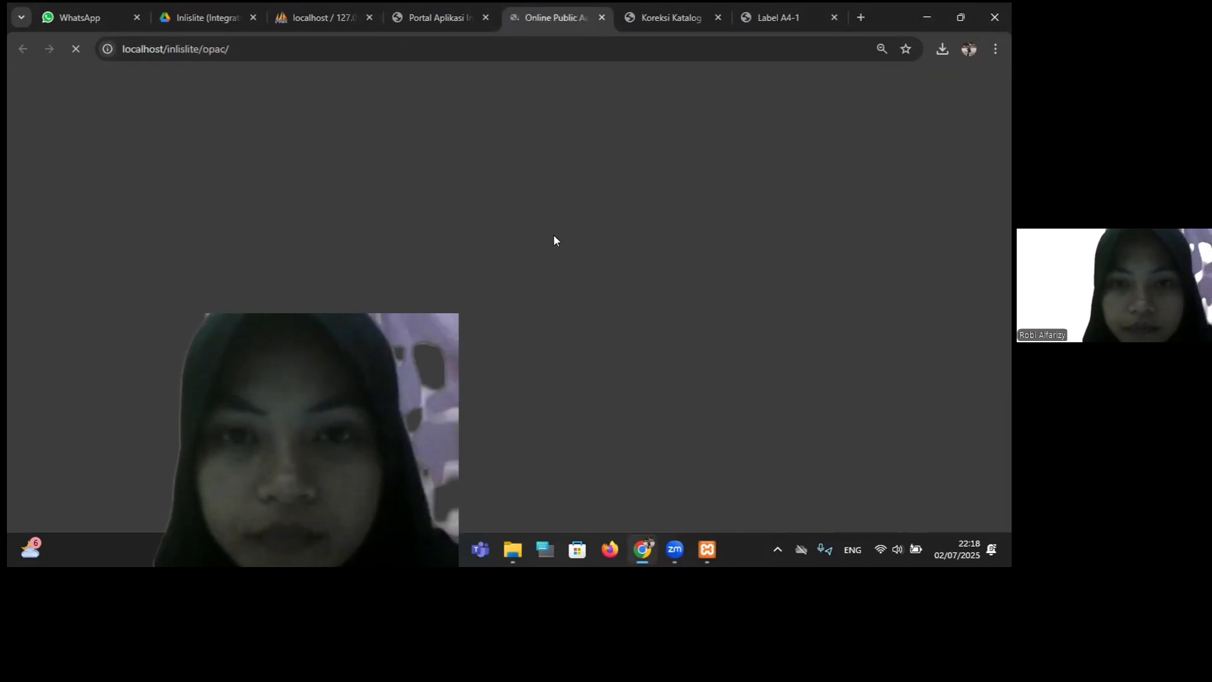
scroll(439, 319, down, 2)
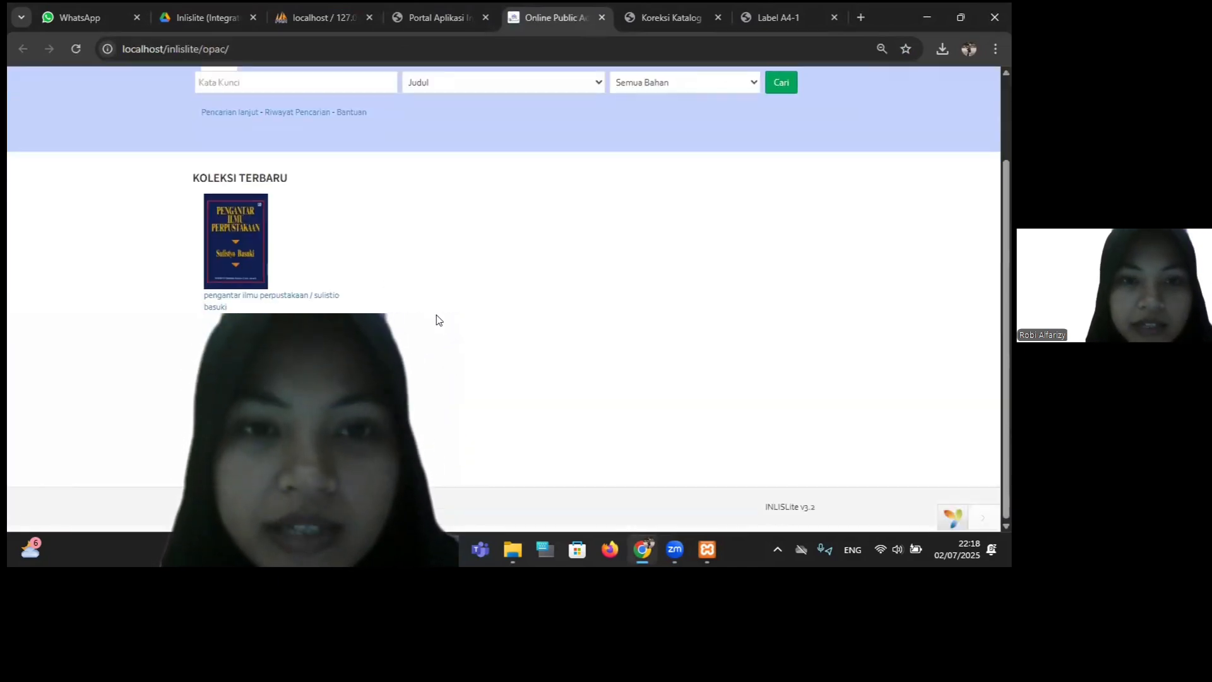
scroll(438, 319, up, 3)
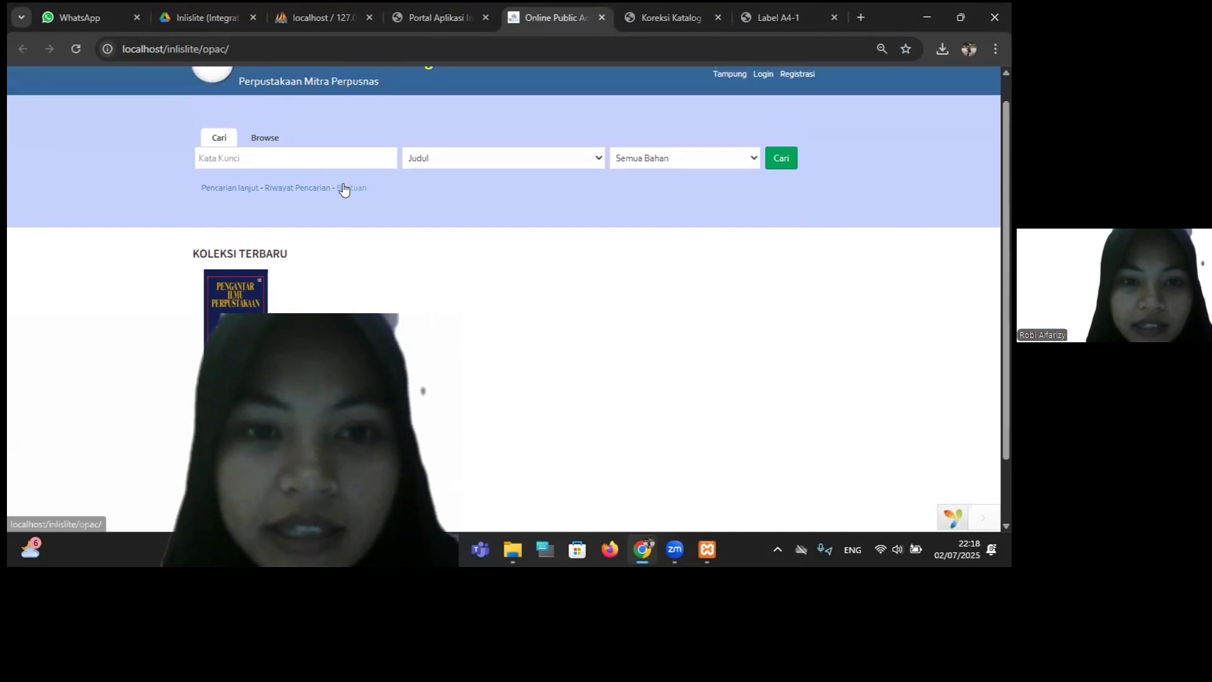
scroll(344, 190, down, 3)
scroll(343, 189, up, 2)
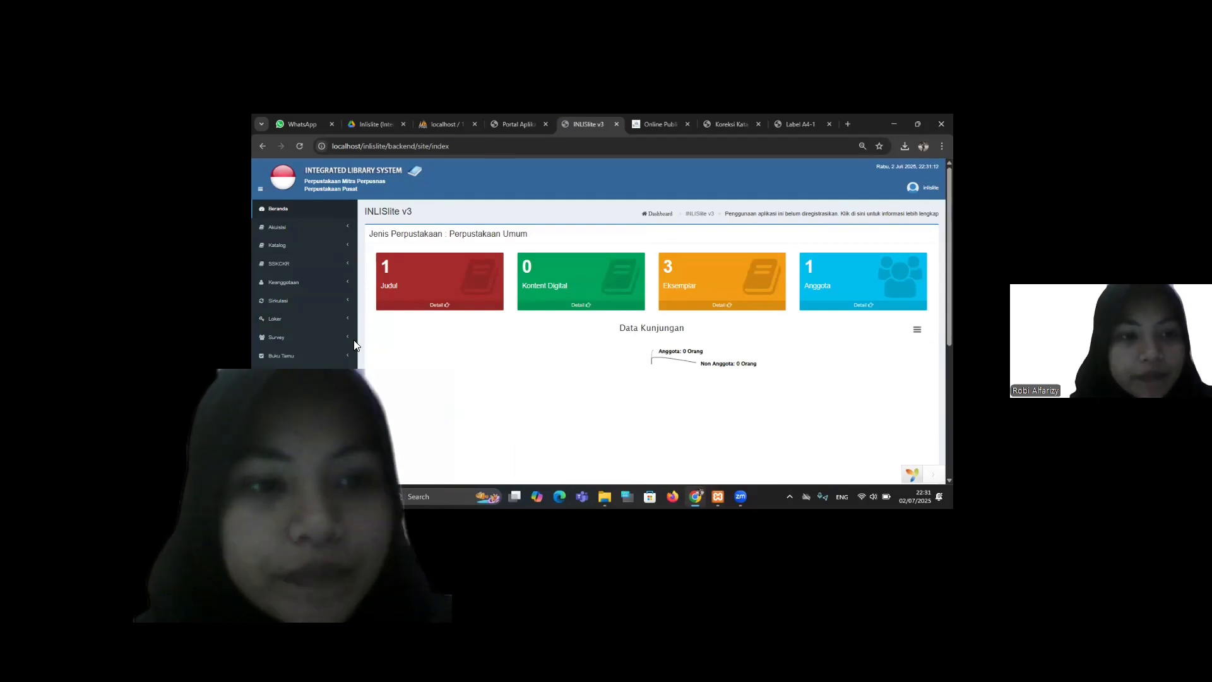
- Start a new loan entry (Entri Peminjaman) under Sirkulasi and look up the member by their member number
click(306, 307)
click(306, 307)
click(306, 308)
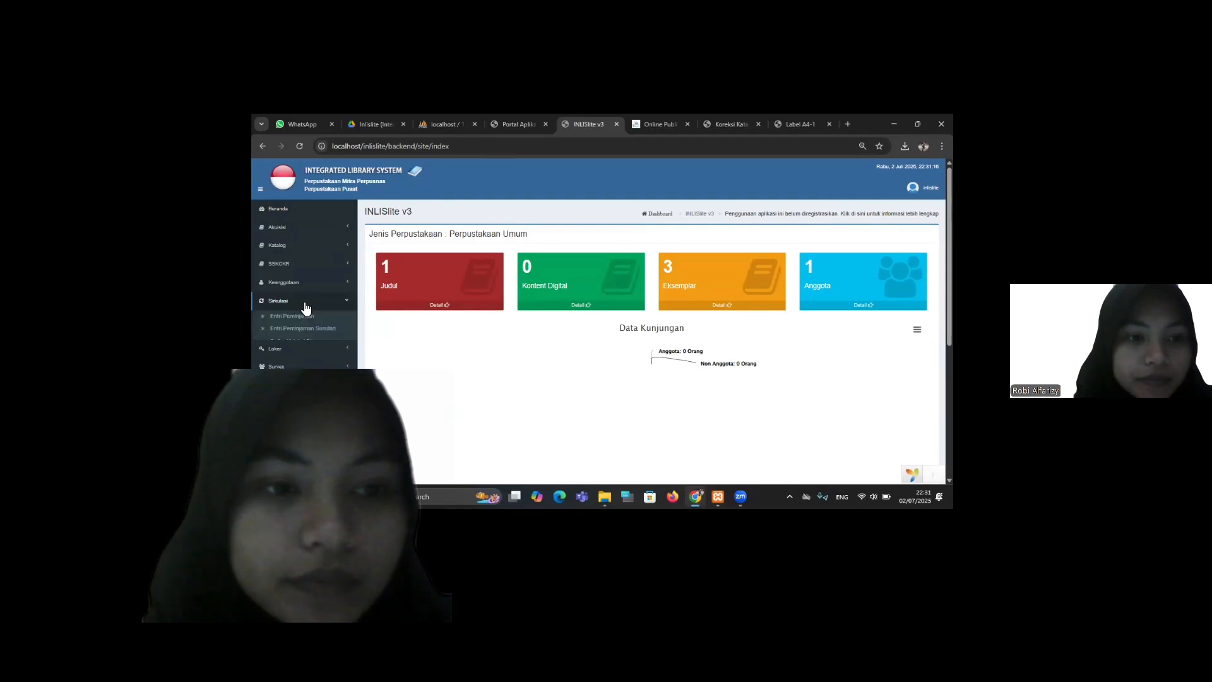
click(308, 316)
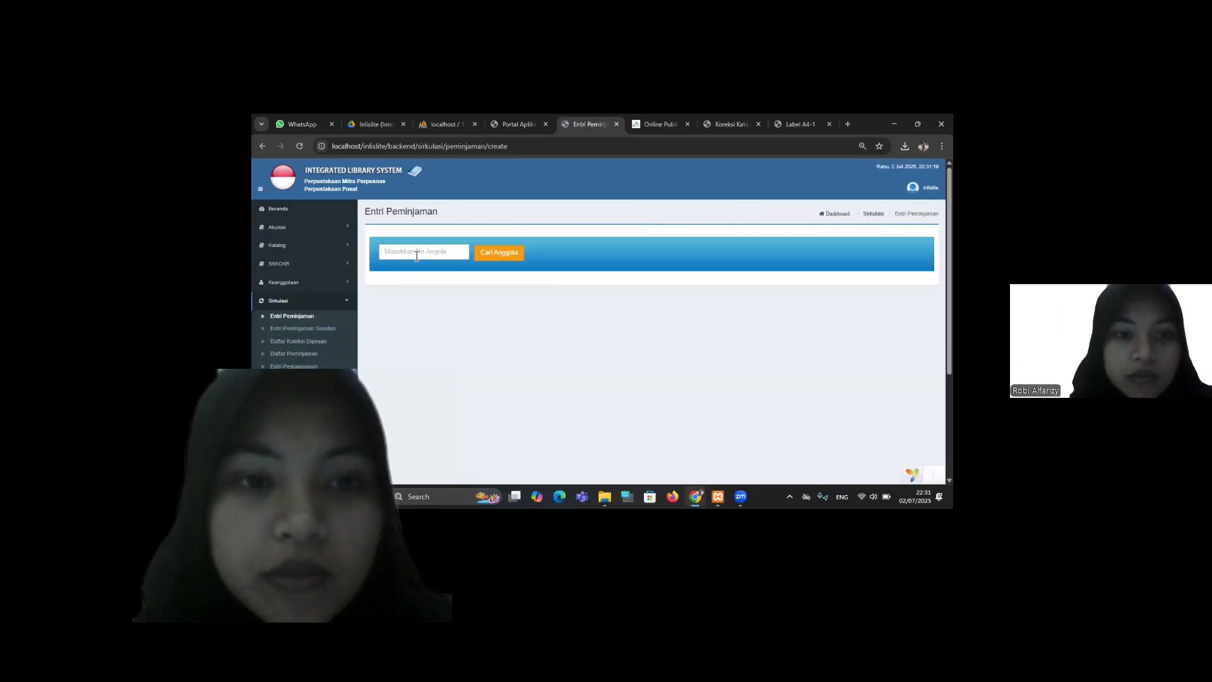
click(418, 254)
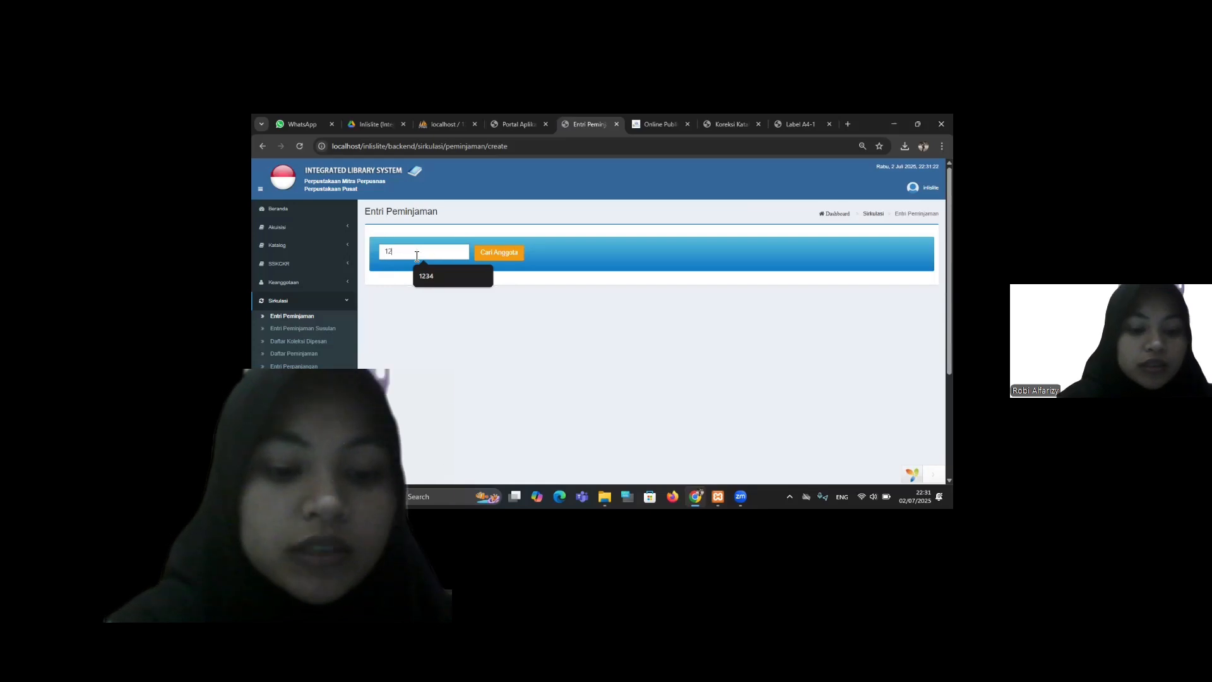
click(435, 276)
click(495, 264)
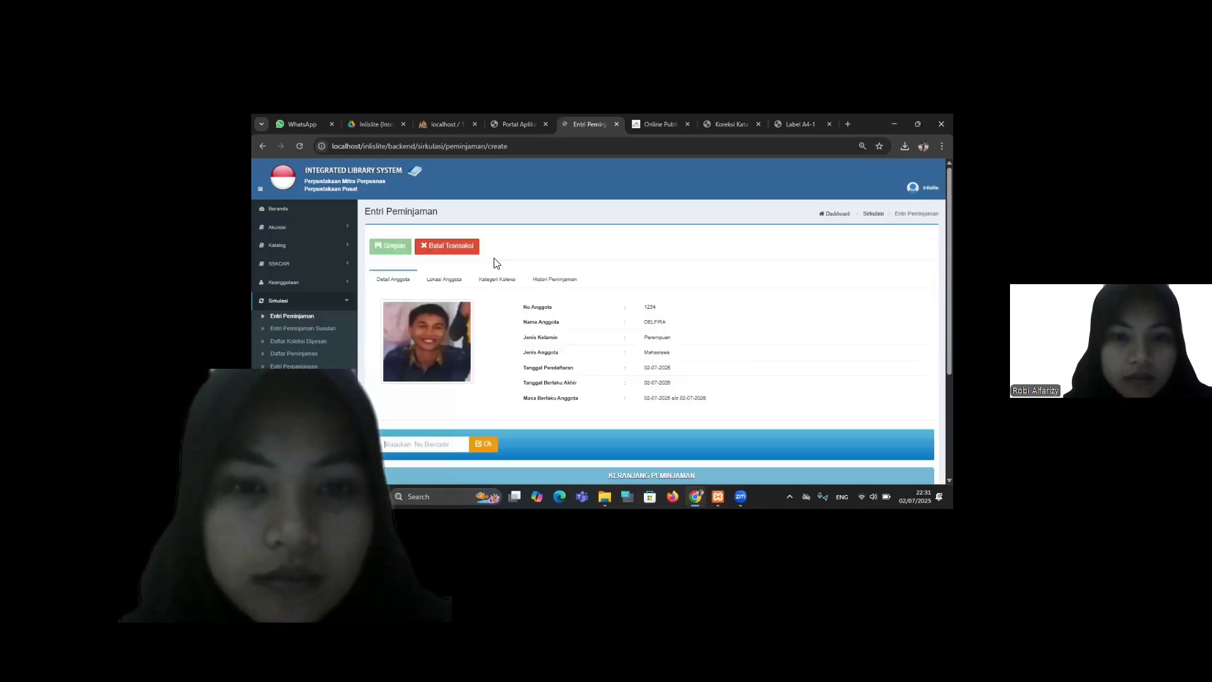
- Add the book copies with barcodes 006 and 007 to the member's loan basket (Keranjang Peminjaman)
scroll(503, 355, down, 1)
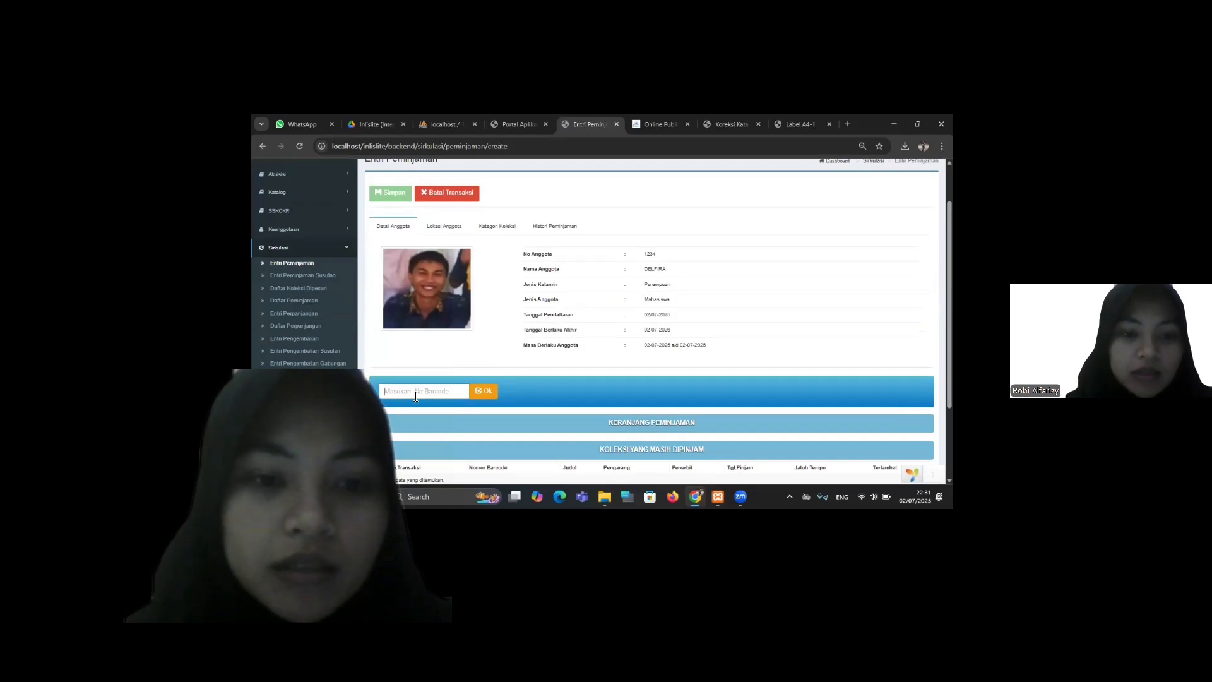
text(006)
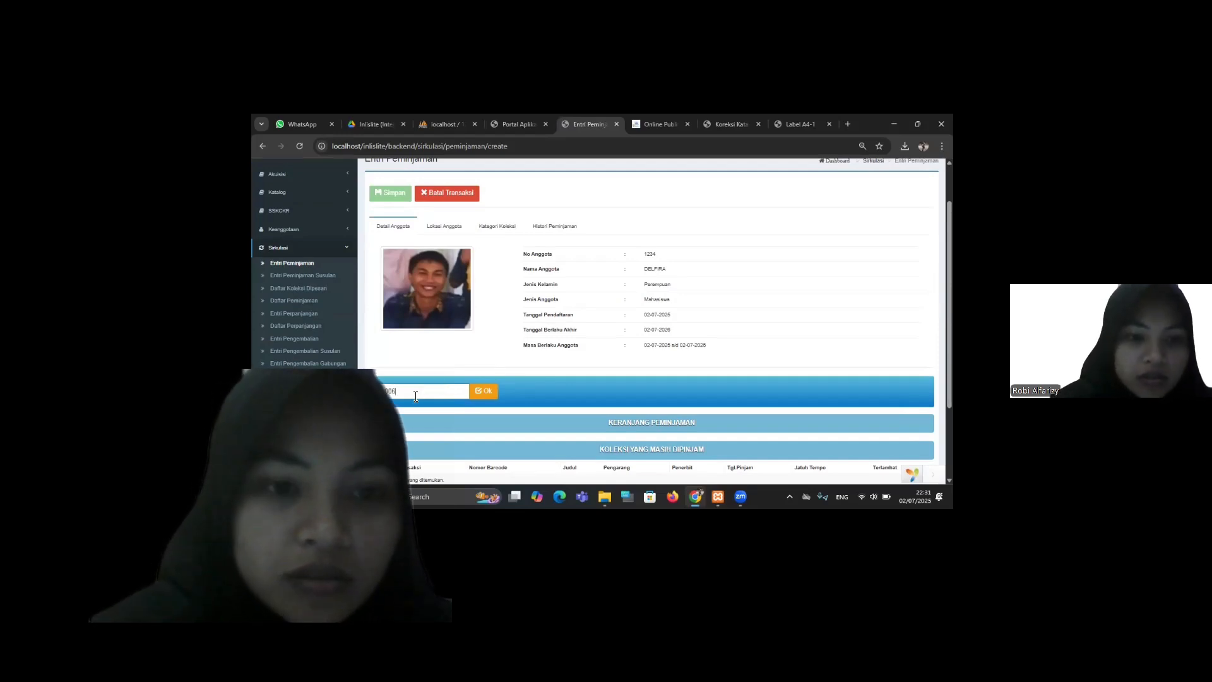
click(486, 391)
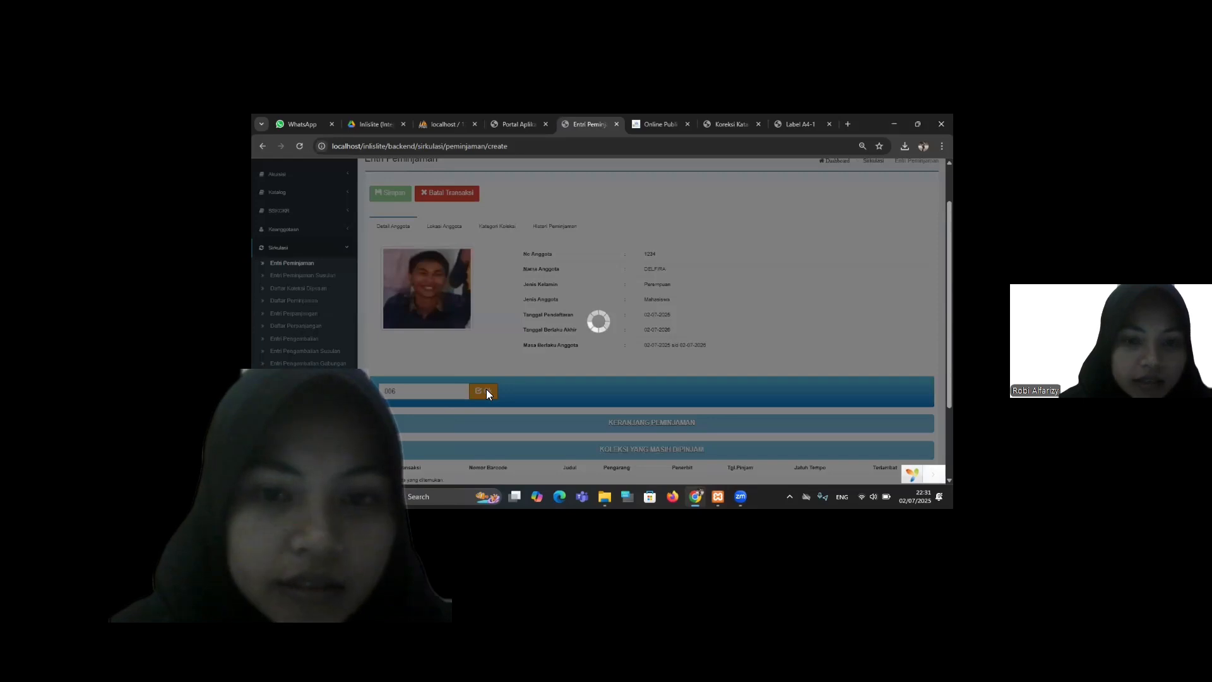
scroll(532, 373, down, 1)
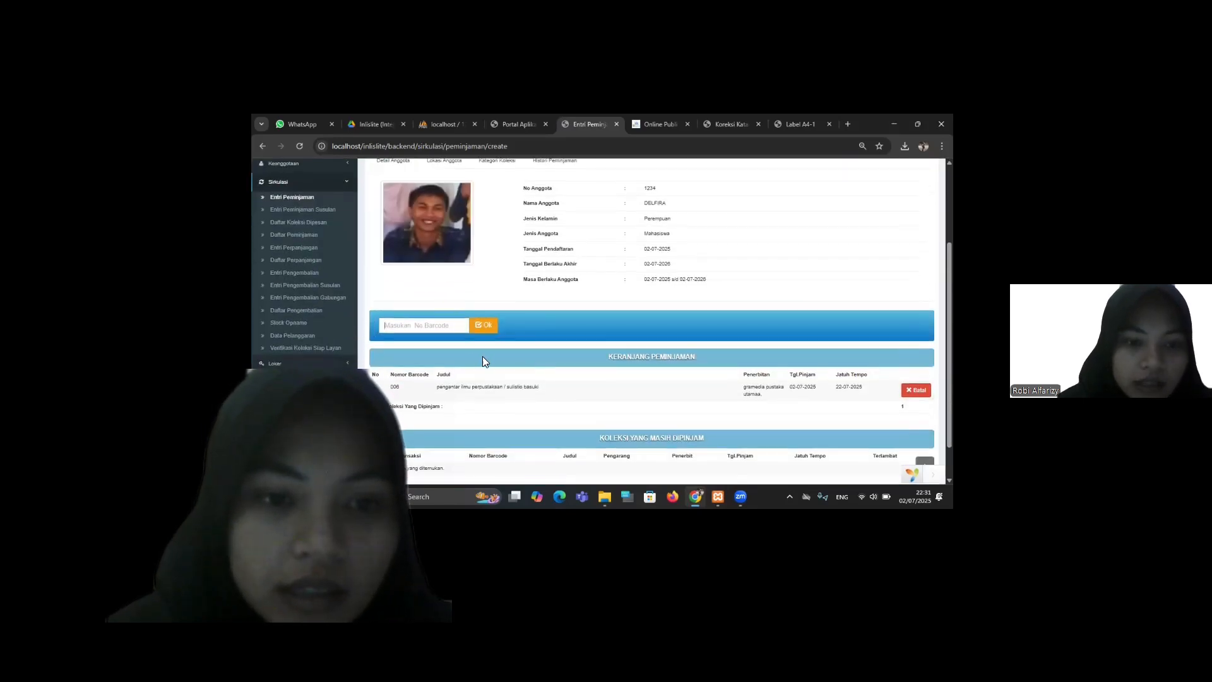
click(418, 326)
text(007)
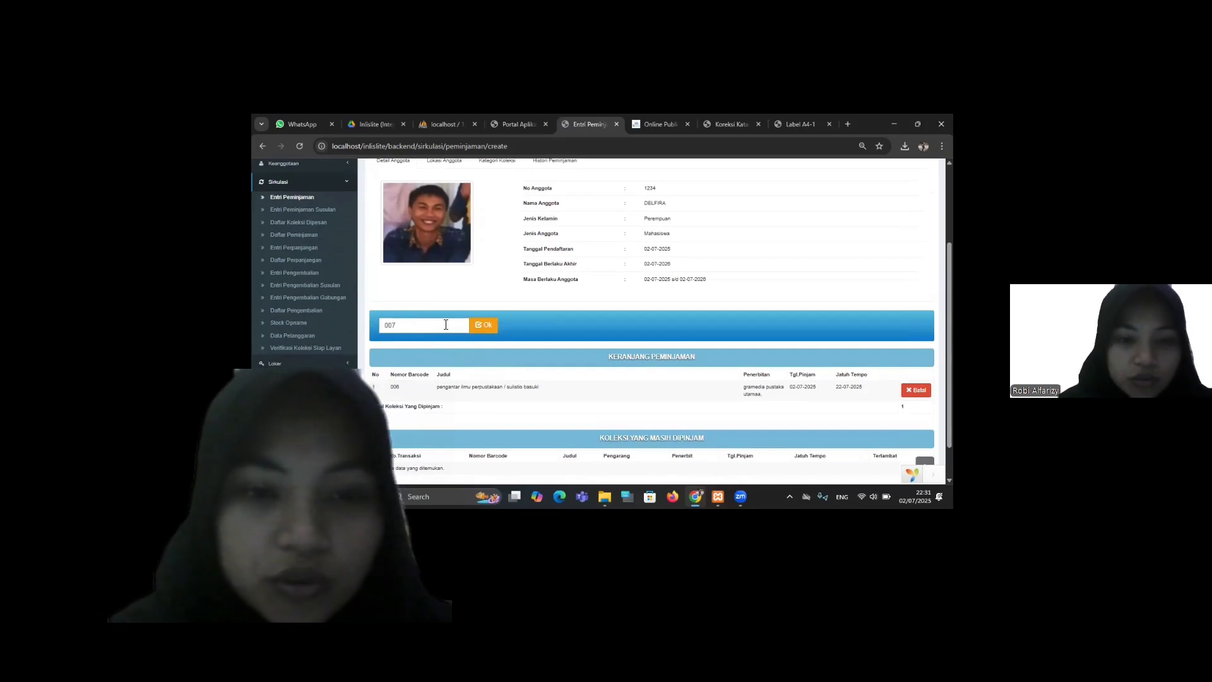
click(490, 325)
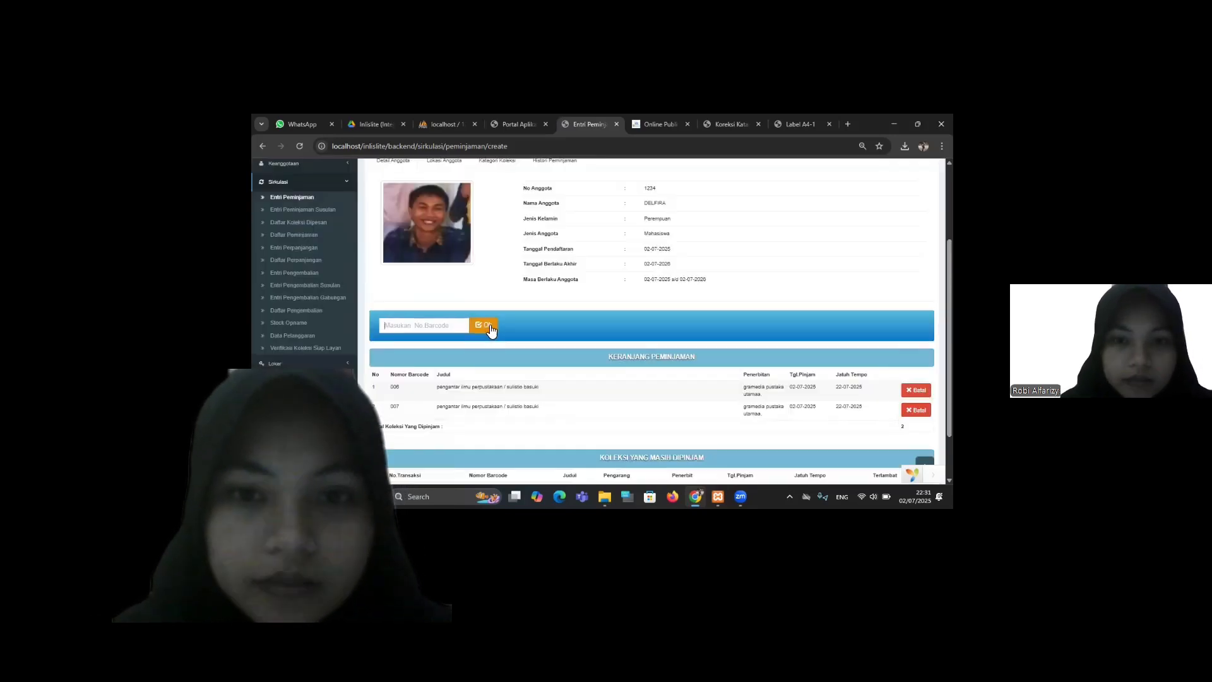
- Save the loan transaction and print its loan slip (Slip Peminjaman) with Microsoft Print to PDF
scroll(600, 406, down, 2)
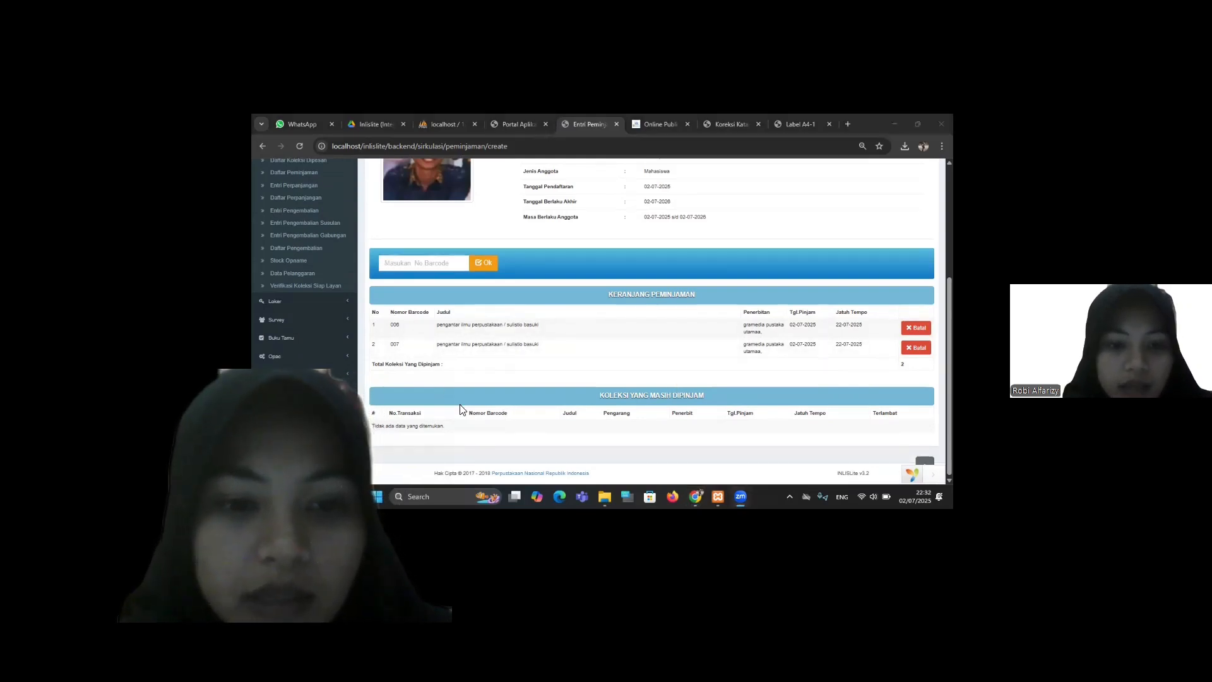
scroll(556, 347, up, 5)
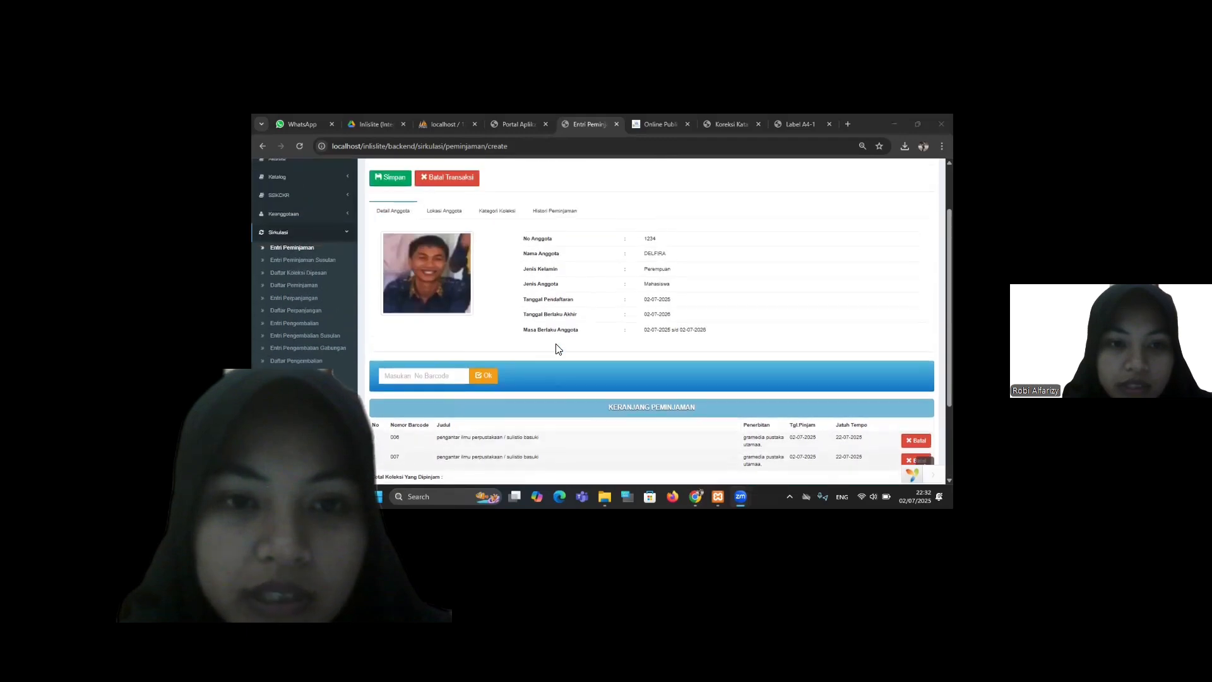
click(393, 253)
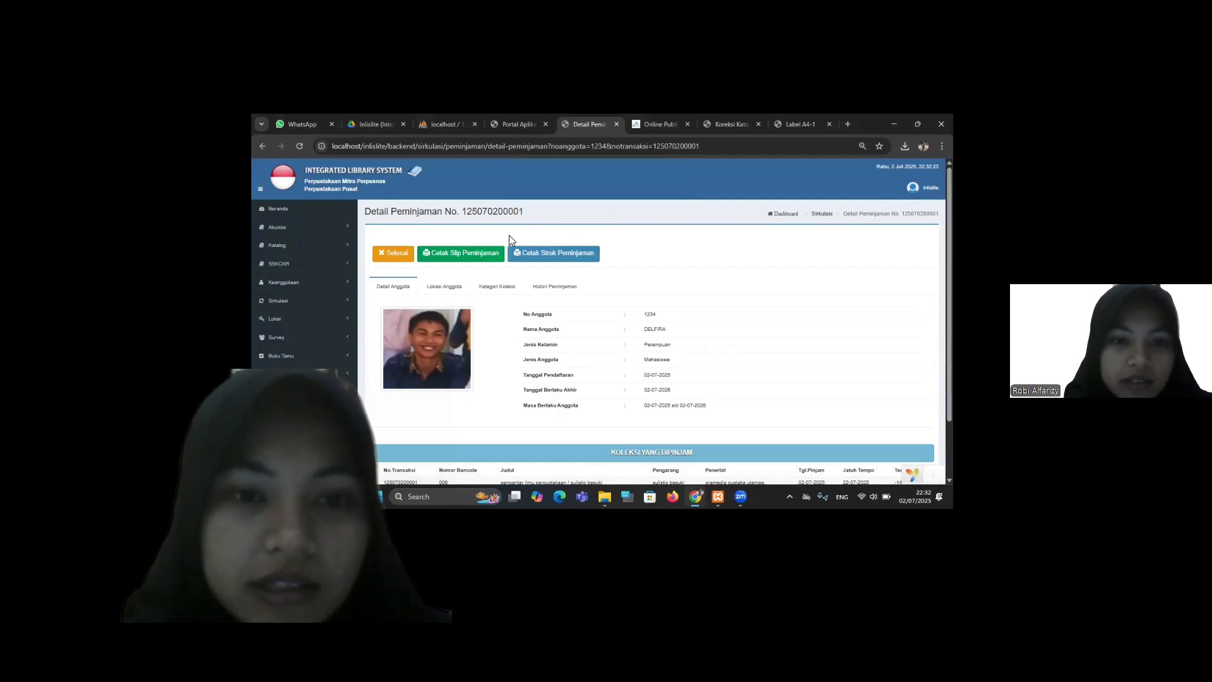
click(468, 254)
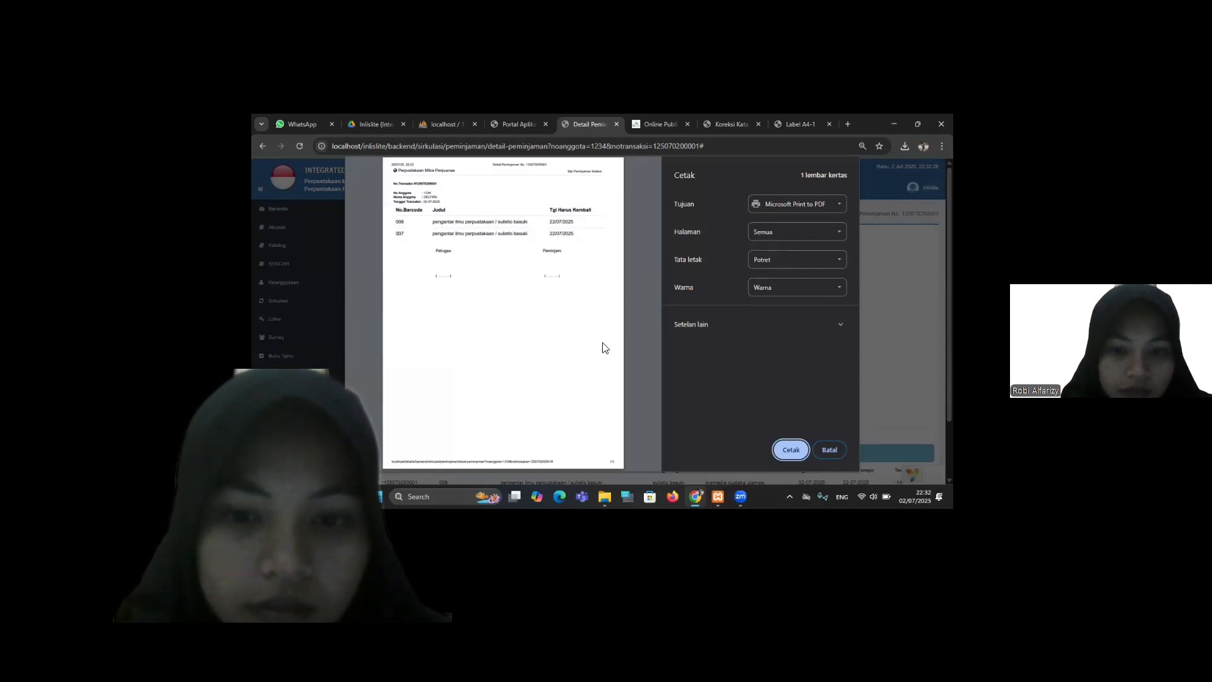
key(Return)
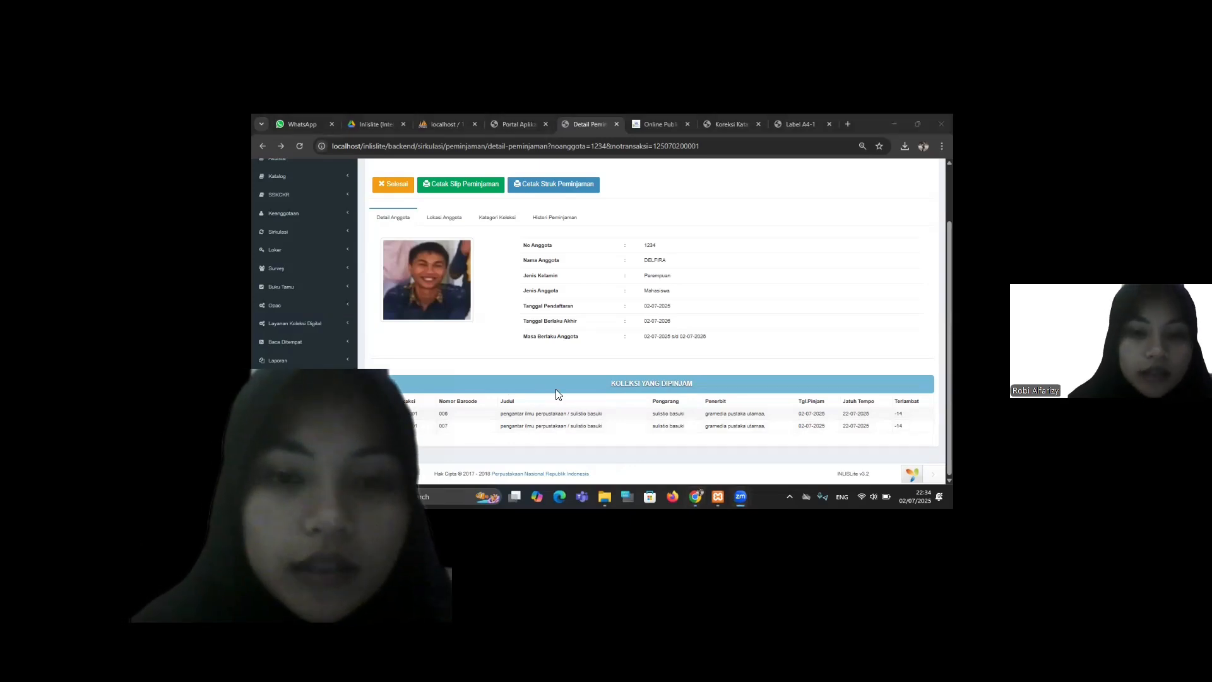
- Start a new return entry from Daftar Pengembalian under Sirkulasi and add the copy with barcode 007
click(308, 238)
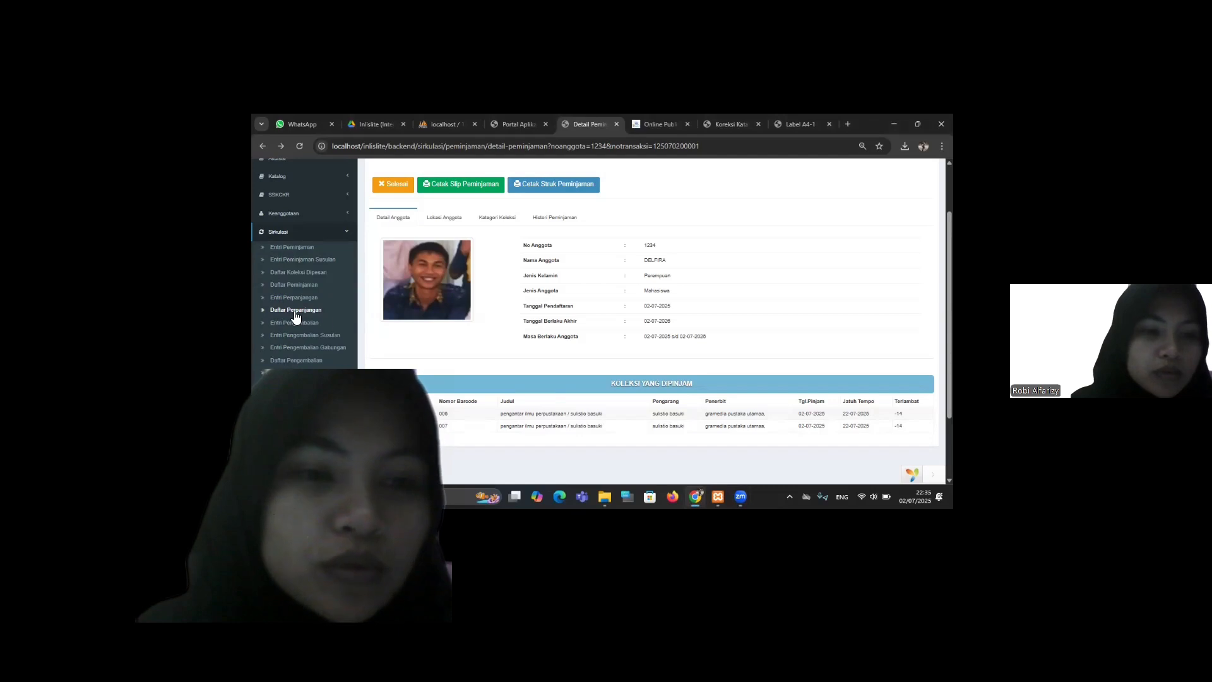
click(318, 364)
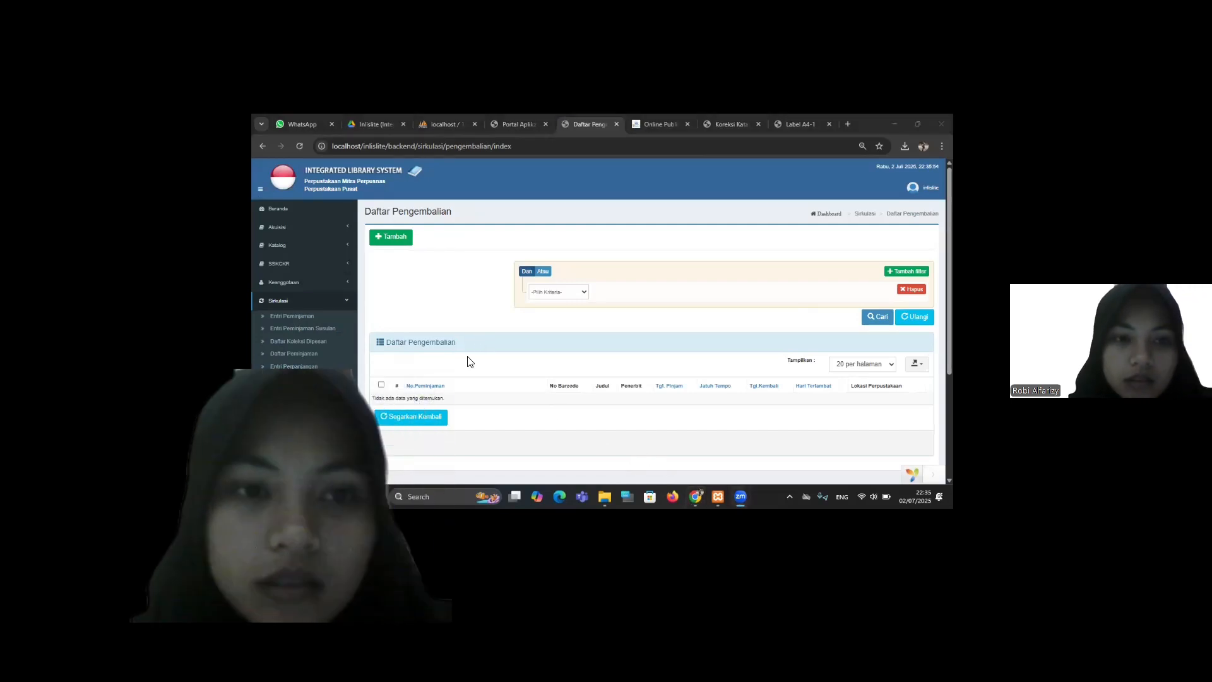
click(387, 242)
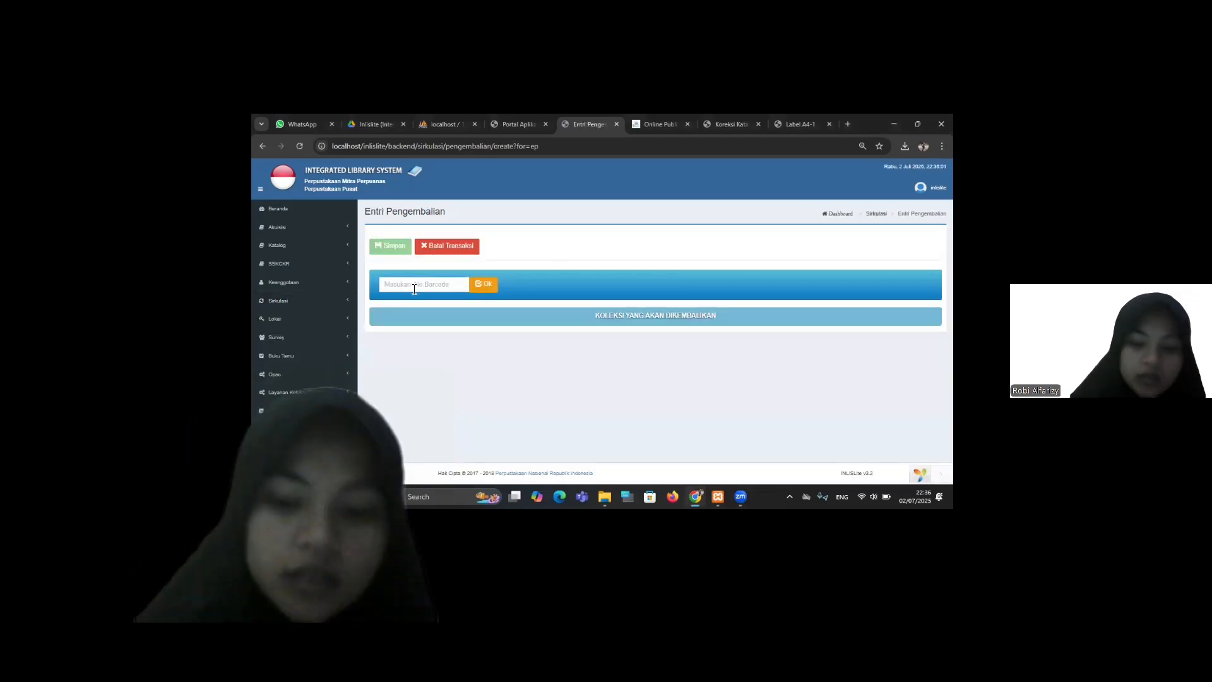
click(414, 286)
text(00)
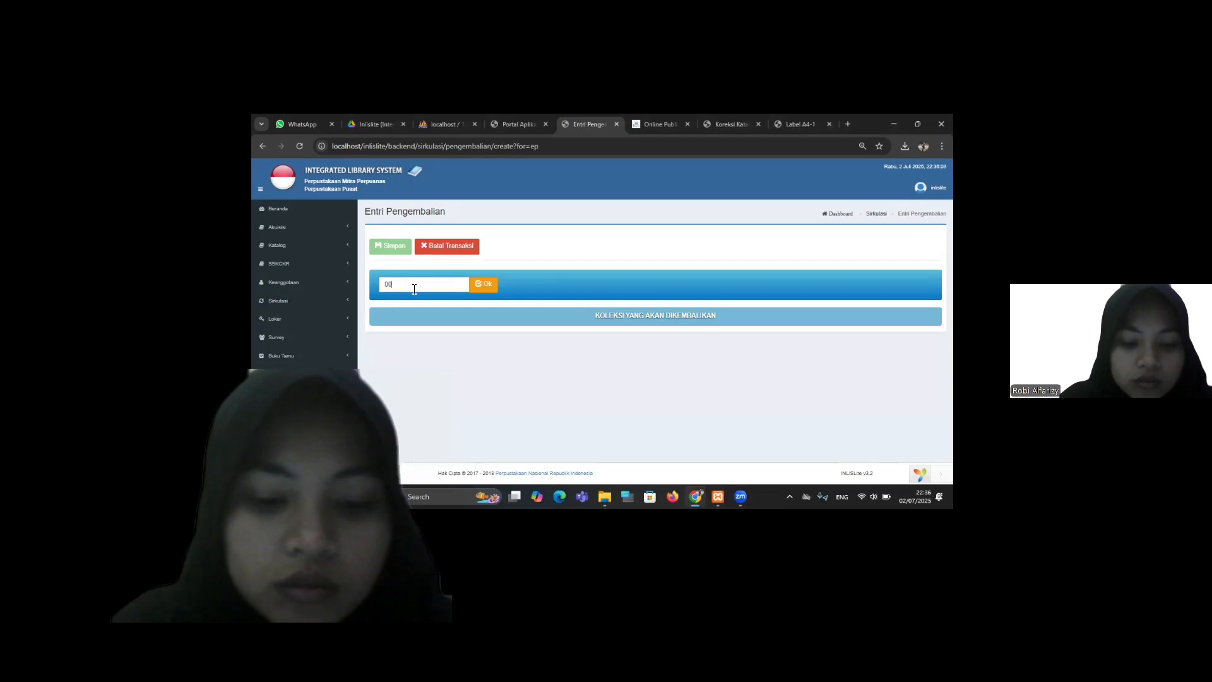
text(7)
click(490, 286)
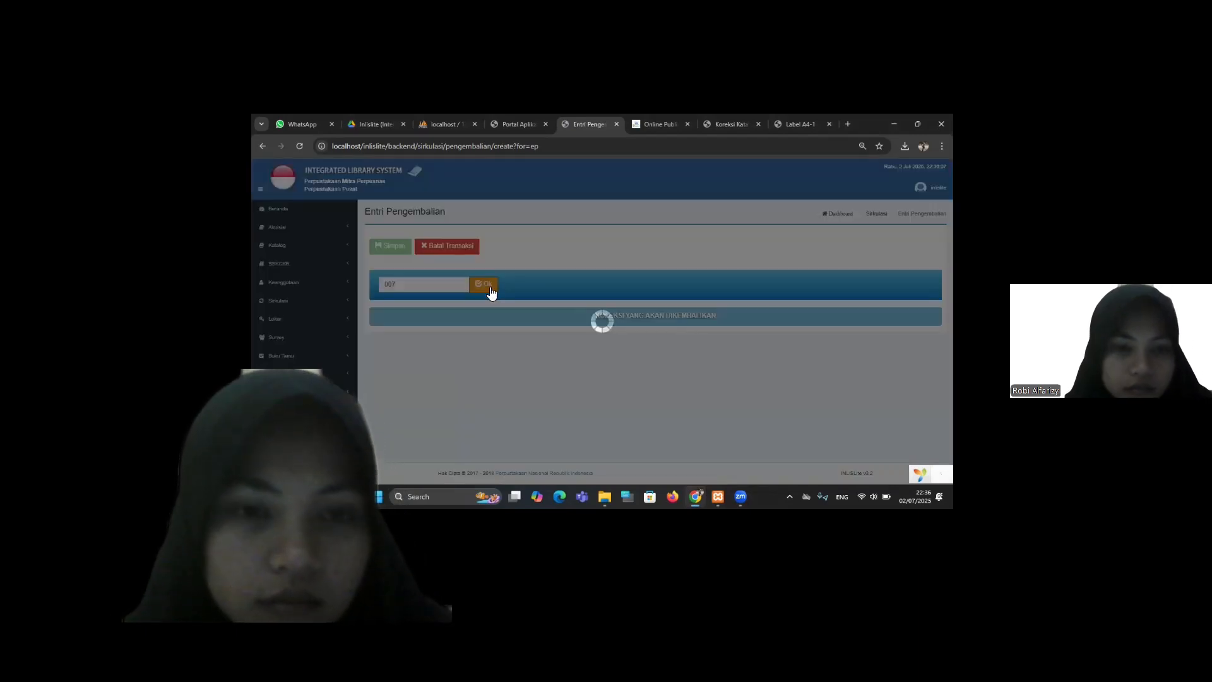
- Check the member details and the copy listed under Koleksi Yang Akan Dikembalikan, and save the return
scroll(585, 451, down, 3)
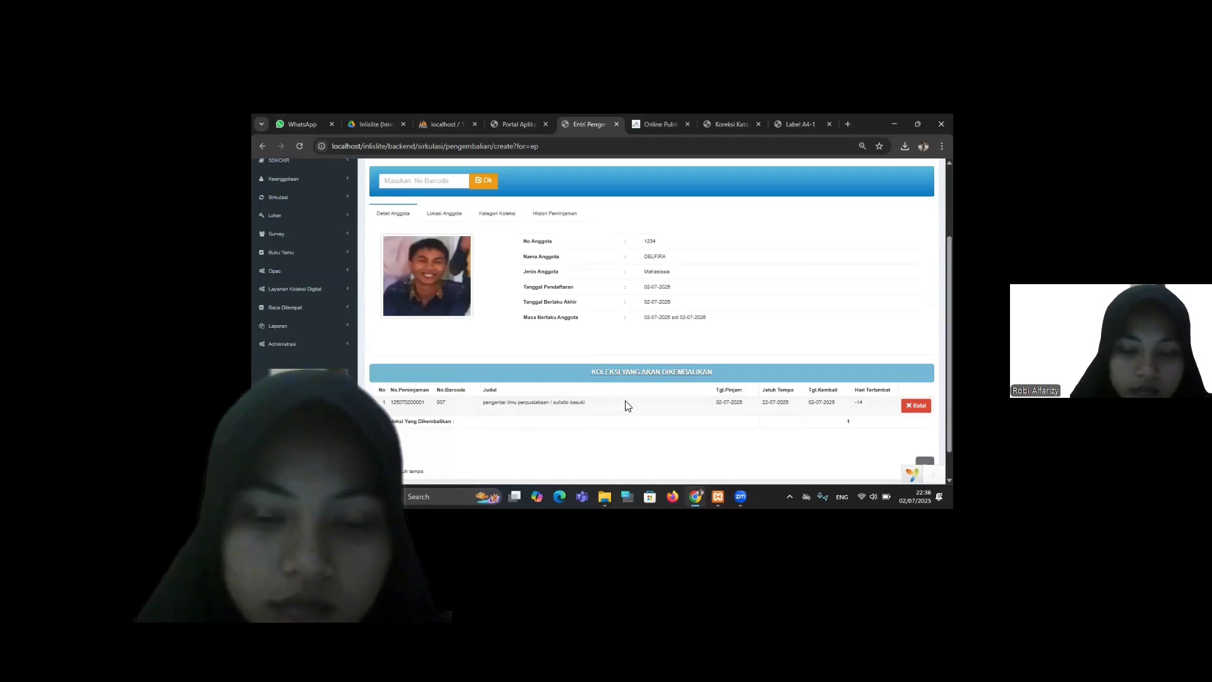
scroll(612, 407, up, 3)
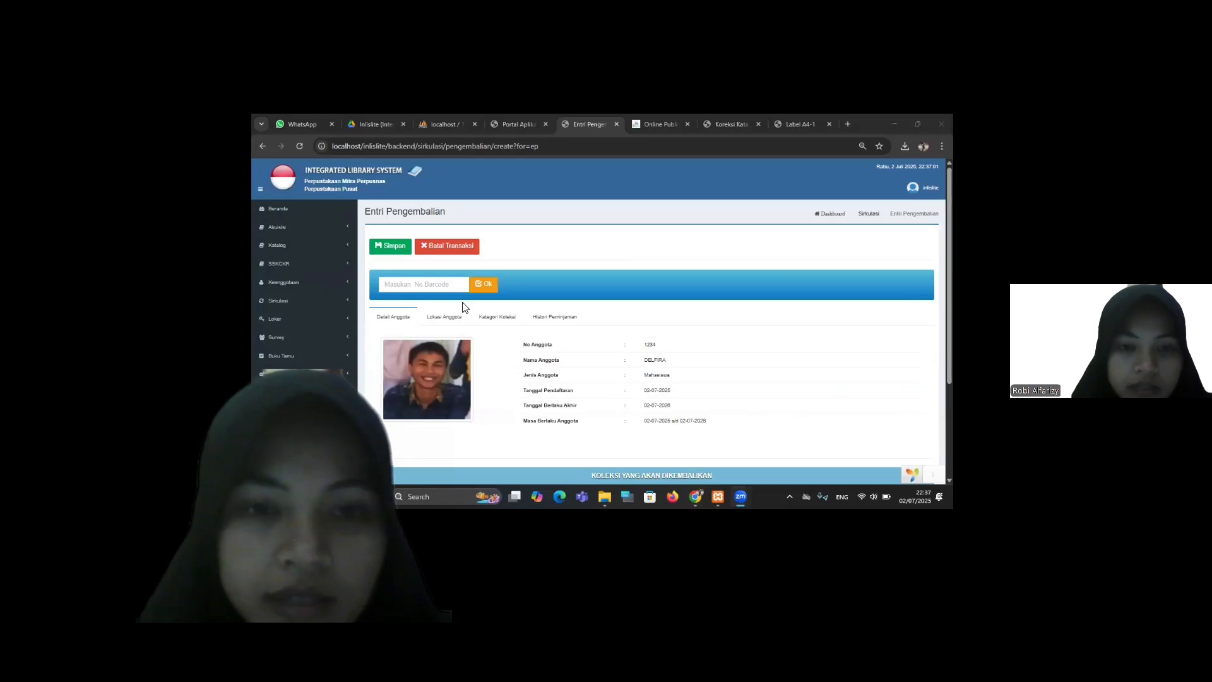
scroll(462, 305, down, 3)
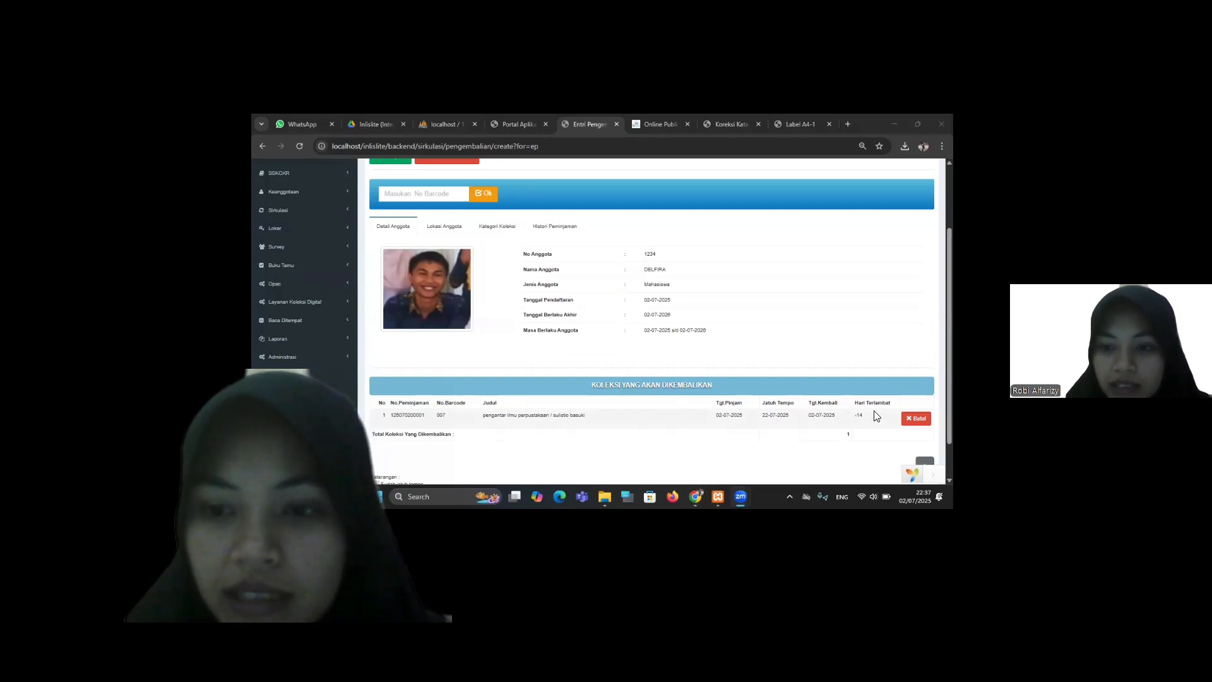
scroll(783, 379, up, 2)
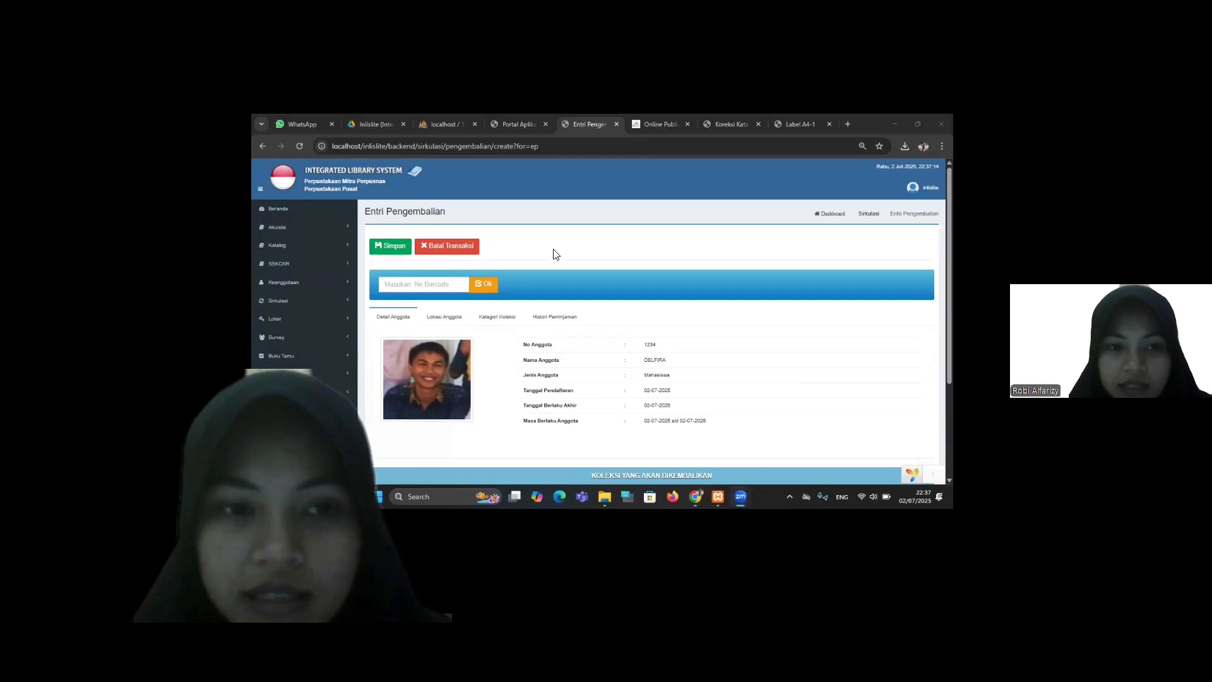
click(404, 245)
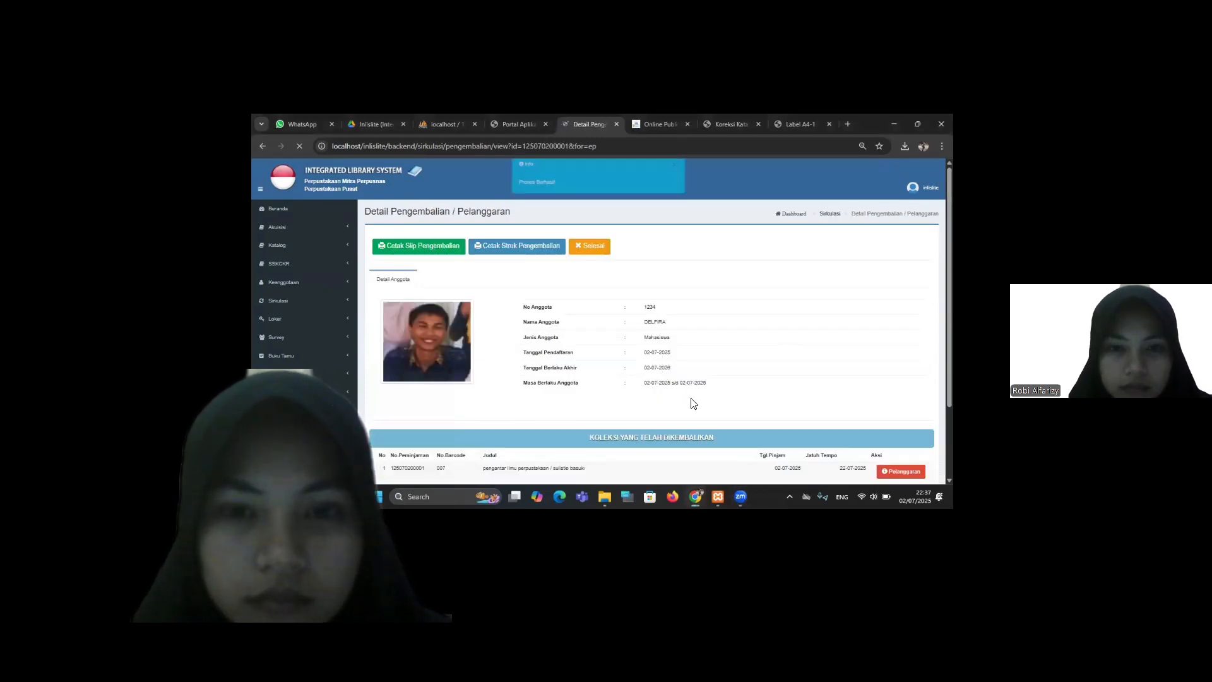
- Review the saved return's details and check its entry in Daftar Pengembalian under Sirkulasi
scroll(689, 467, down, 2)
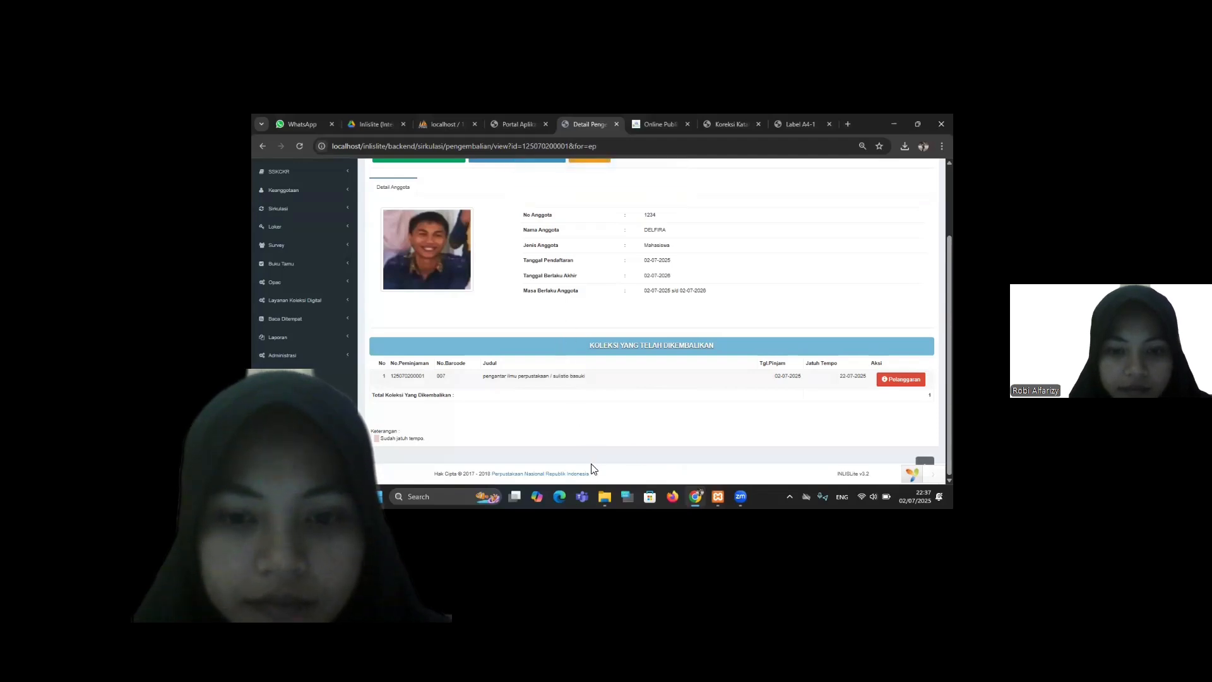
scroll(594, 469, up, 2)
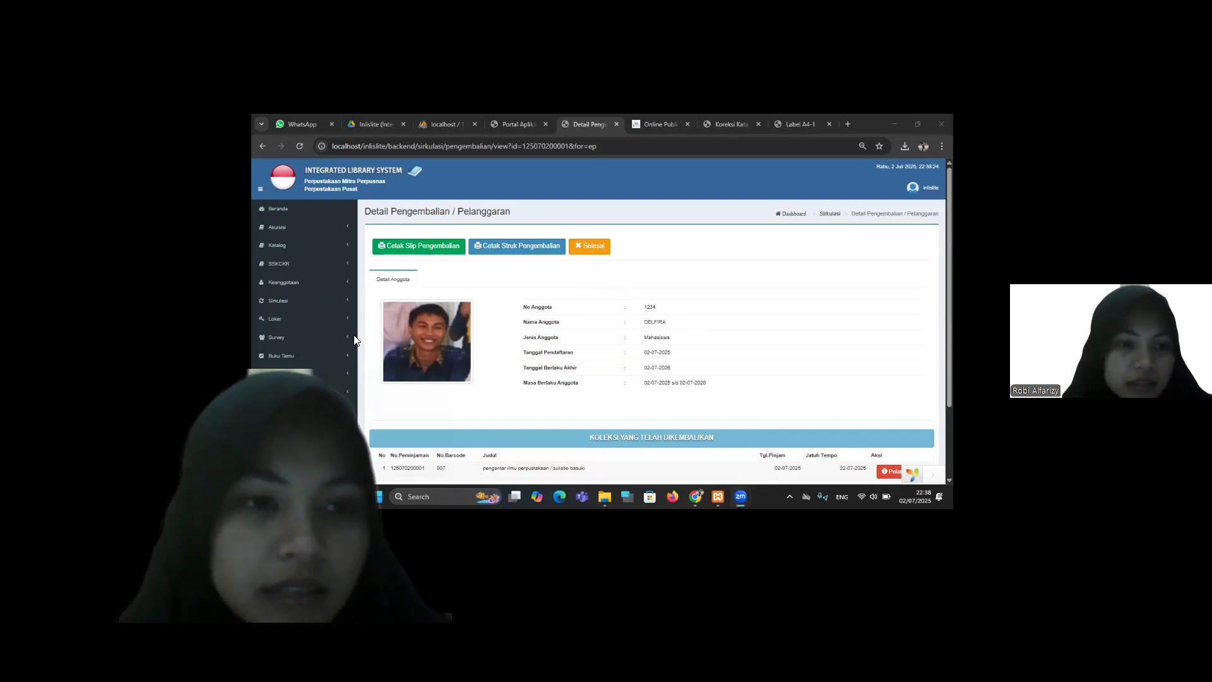
click(308, 303)
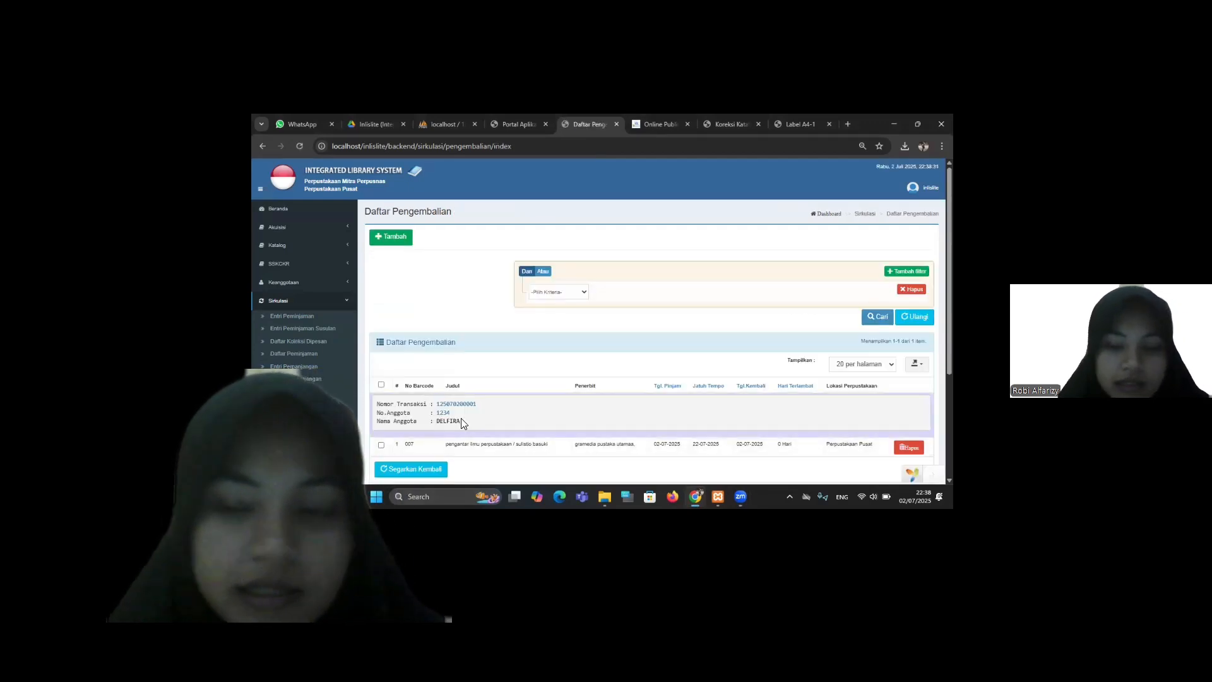
scroll(462, 423, down, 2)
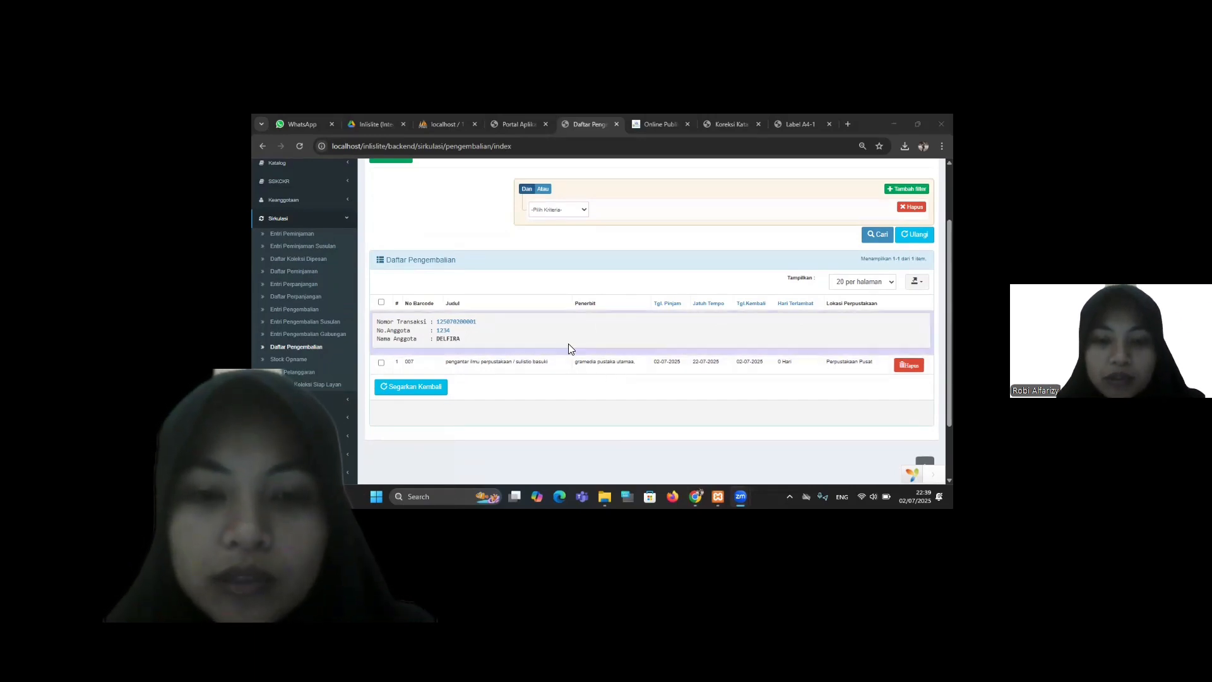
scroll(645, 370, down, 2)
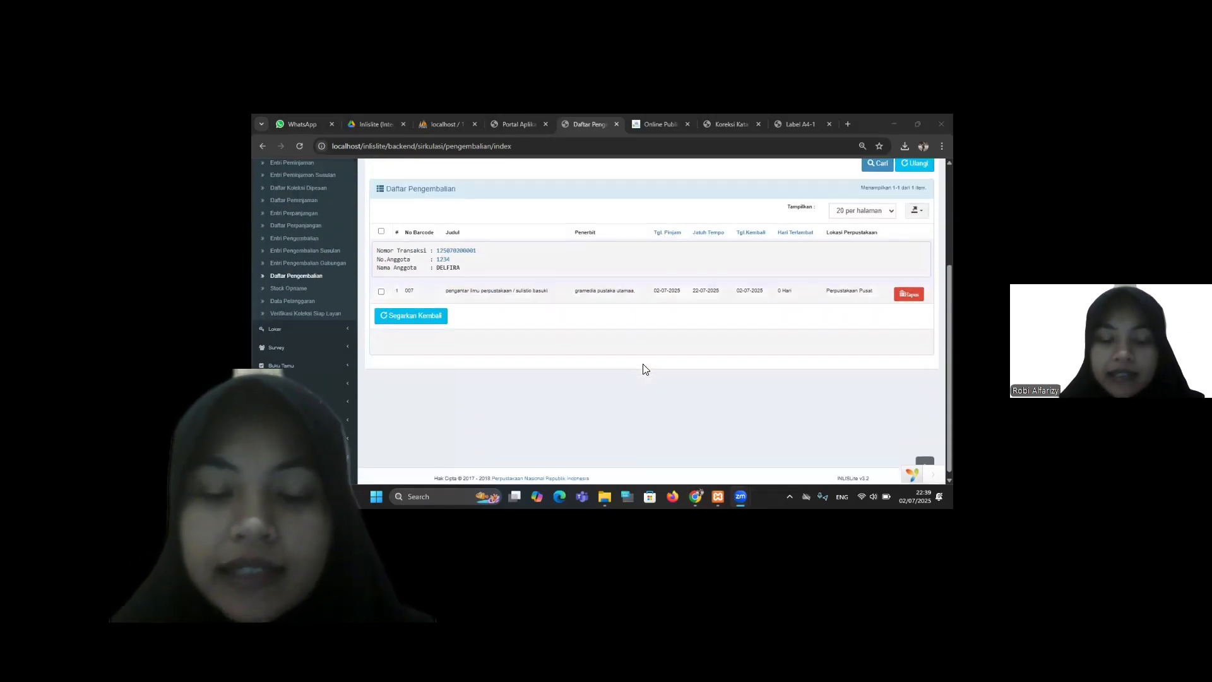